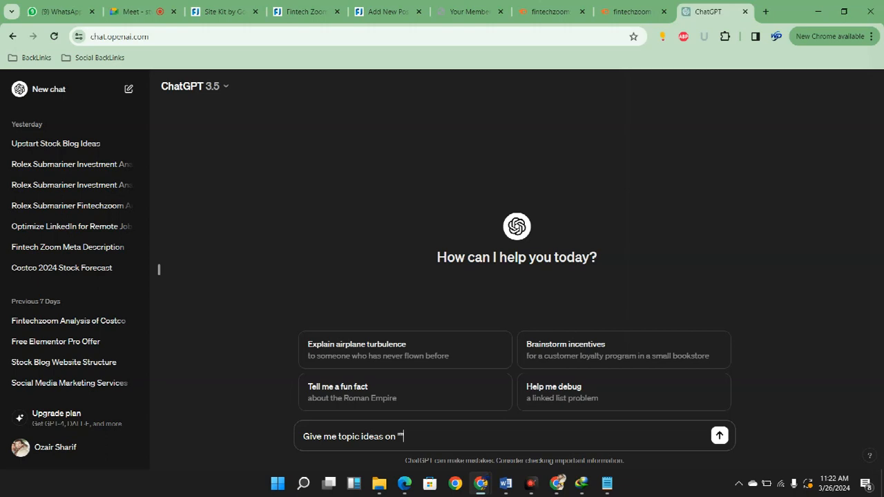
Complete and submit the prompt asking for topic ideas on "fintechzoom nio stock", and review the reply from its beginning
type("fintechzoom nio stock")
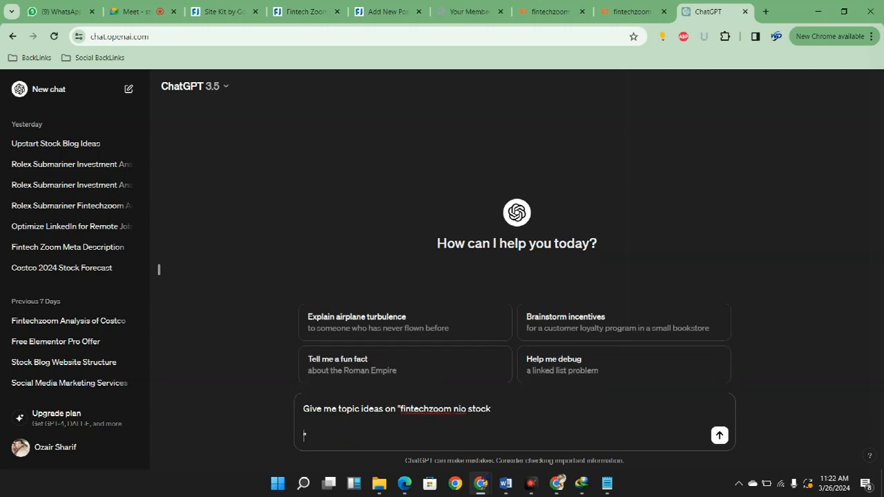
key("BackSpace")
type("\"")
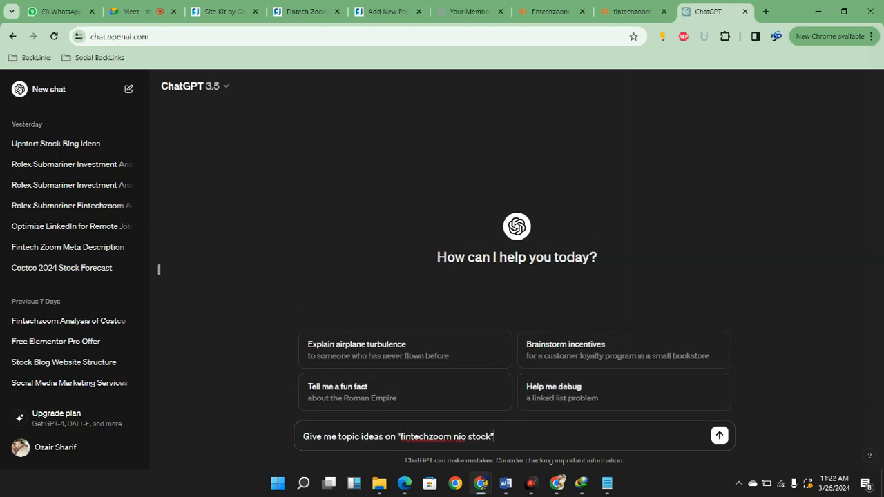
key("Return")
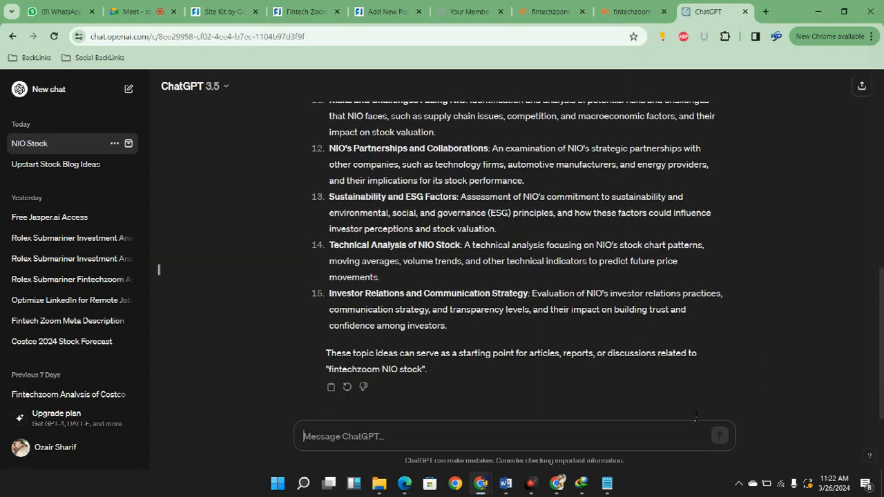
scroll(696, 416, "up", 3)
scroll(696, 420, "up", 5)
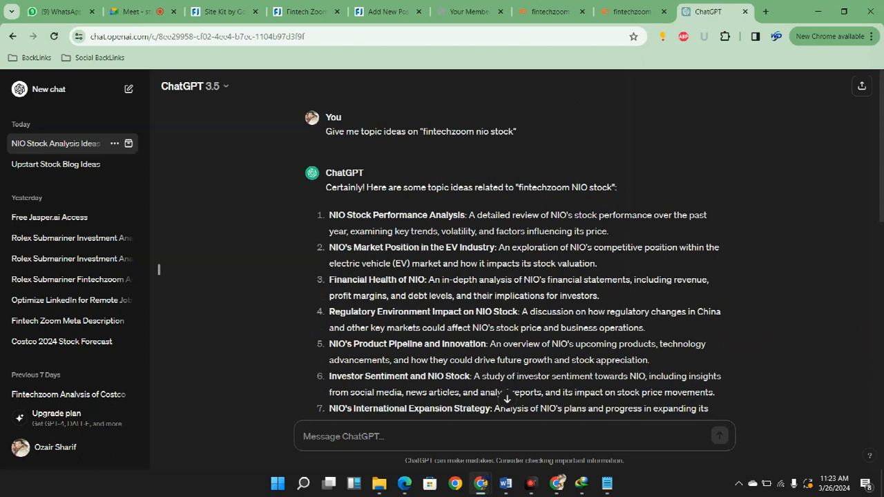
Submit the follow-up prompt "Topic ideas for blog post" and review the start of the reply
type("Topic ideas for blog post")
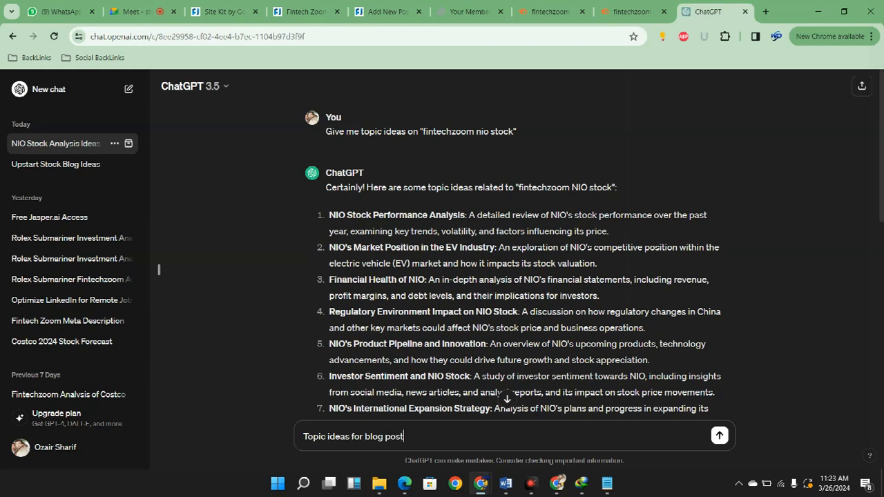
key("Return")
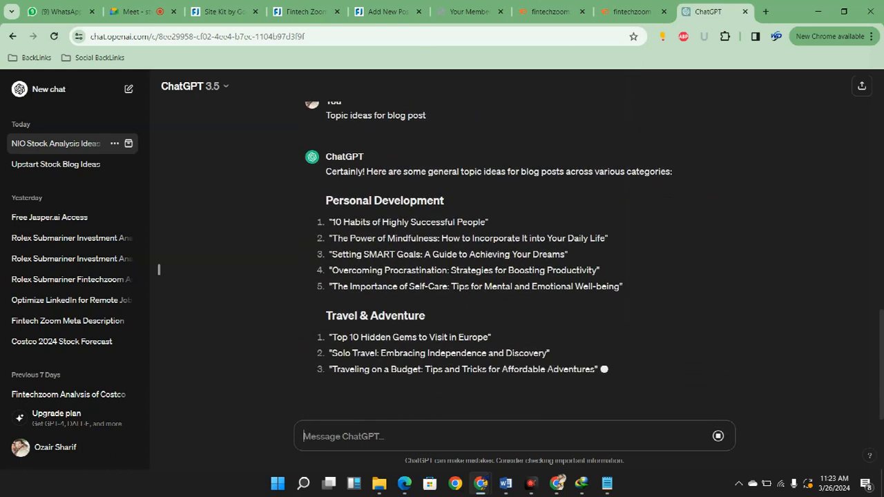
scroll(694, 392, "up", 1)
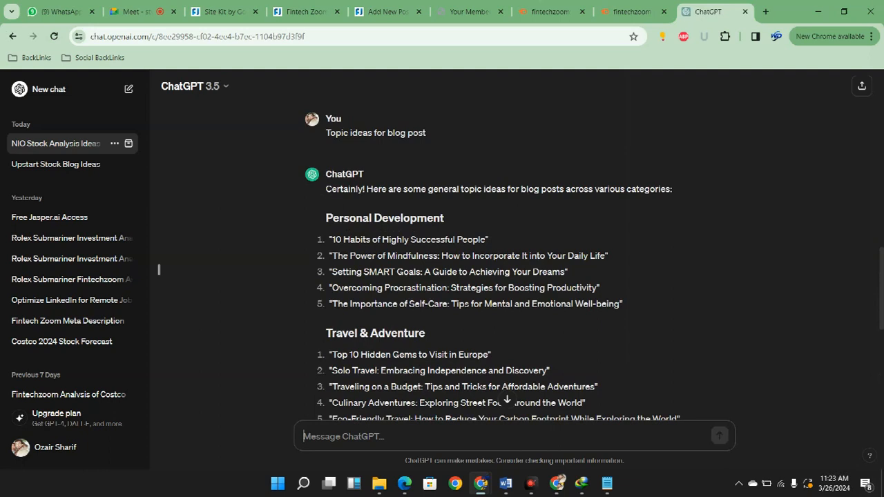
Submit the prompt: Give me topic ideas of blog post "fintechzoom nio stock"
type("Give me")
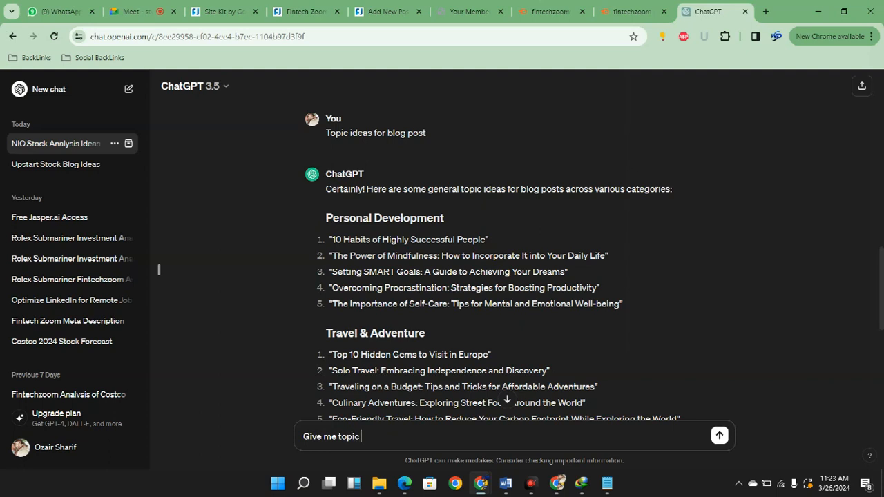
type("topic ideas of blog post")
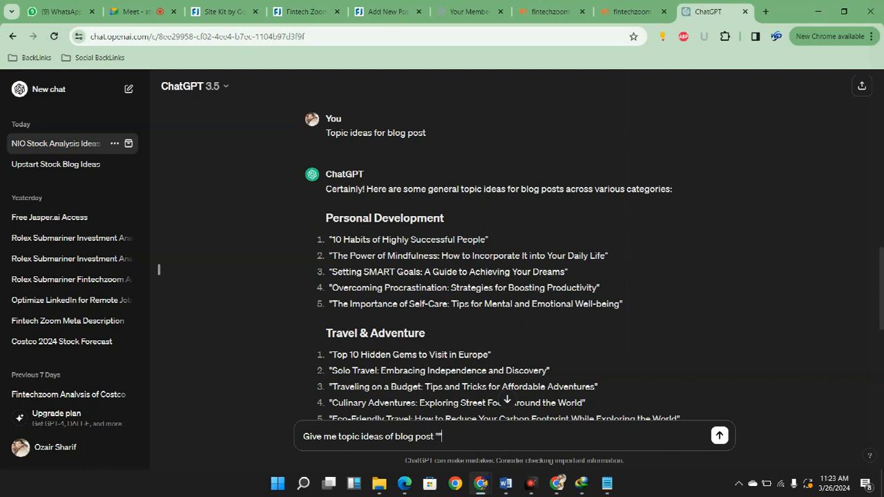
type("fintechzoom nio stock")
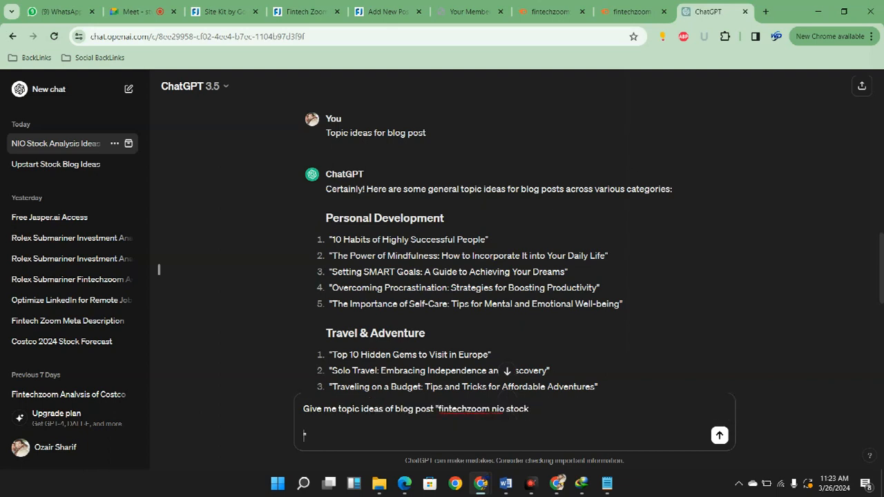
key("BackSpace")
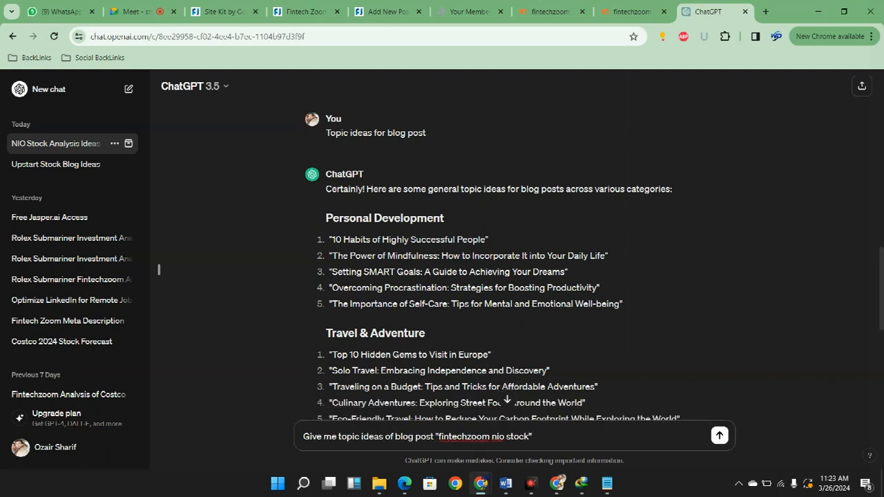
key("Return")
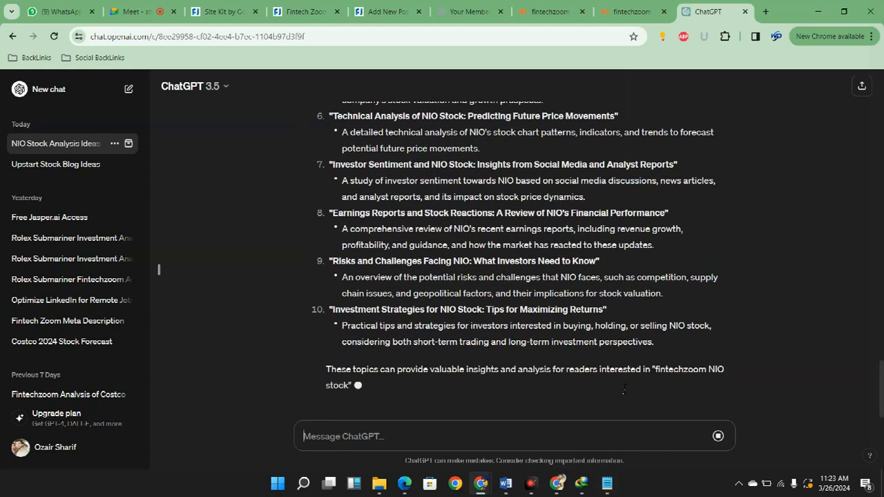
Copy the first suggested title, "NIO Stock Analysis: Key Drivers Behind Recent Price Movements", from the new topic list
scroll(618, 408, "up", 5)
scroll(614, 423, "up", 1)
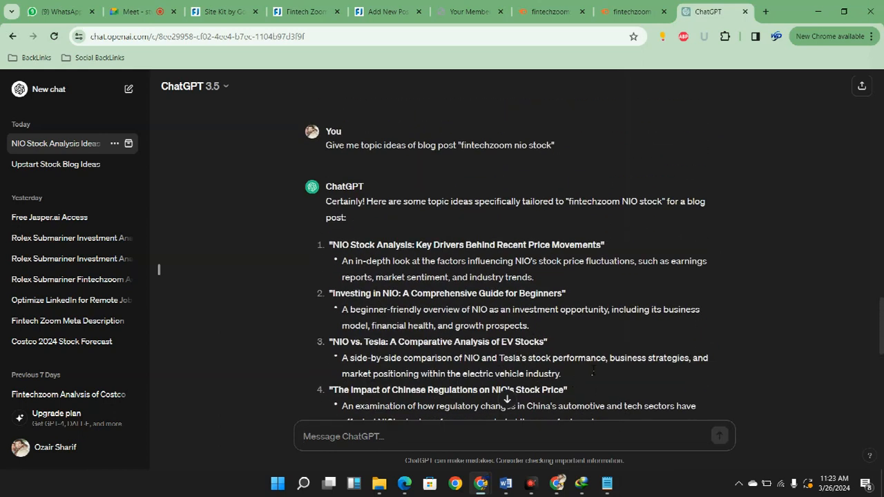
left_click_drag(332, 244, 606, 246)
key("ctrl+c")
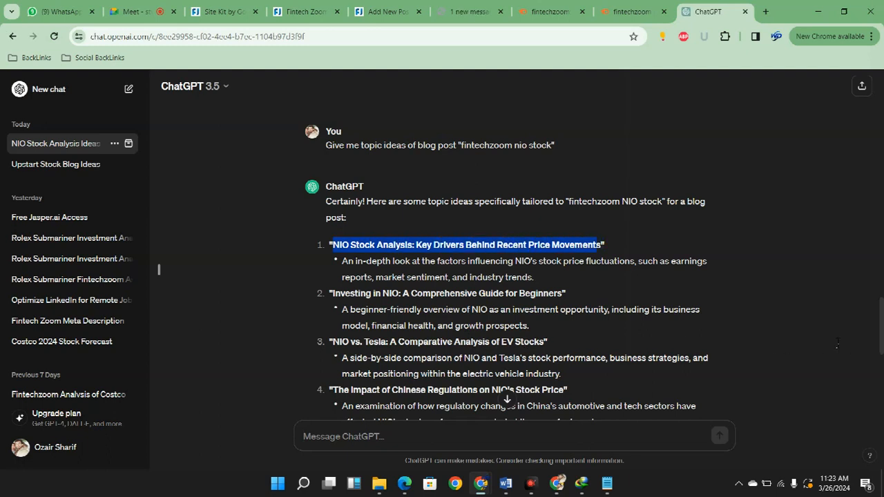
right_click(750, 344)
left_click(765, 373)
left_click(304, 437)
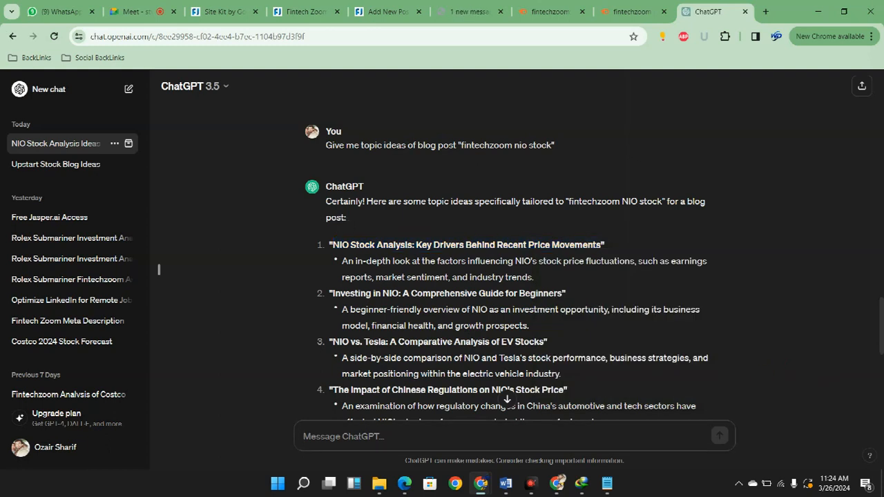
Submit the prompt: Write Blog outline for this "NIO Stock Analysis: Key Drivers Behind Recent Price Movements"
type("Write")
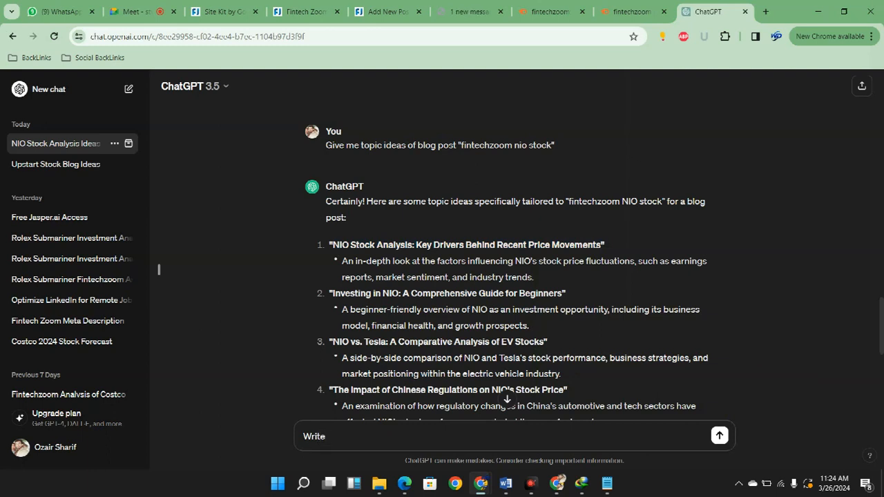
type("lo")
type("ouy")
key("BackSpace")
type("tline for this b")
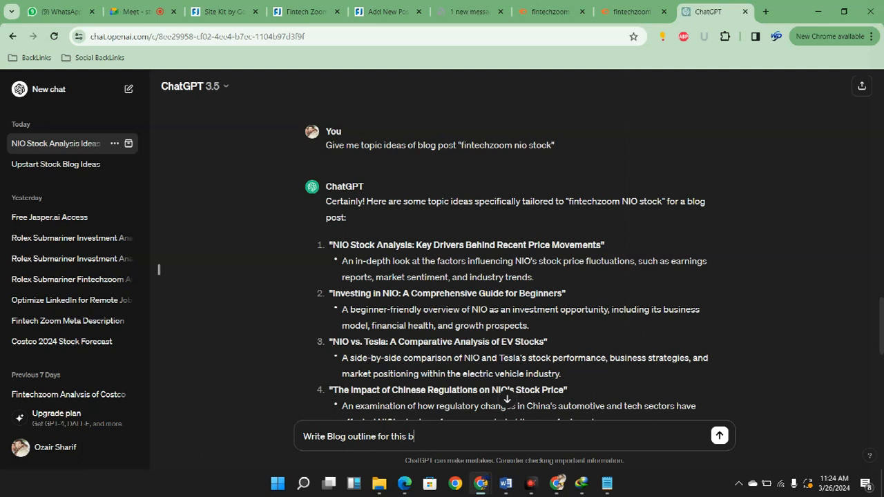
key("BackSpace")
type("\"")
key("ctrl+v")
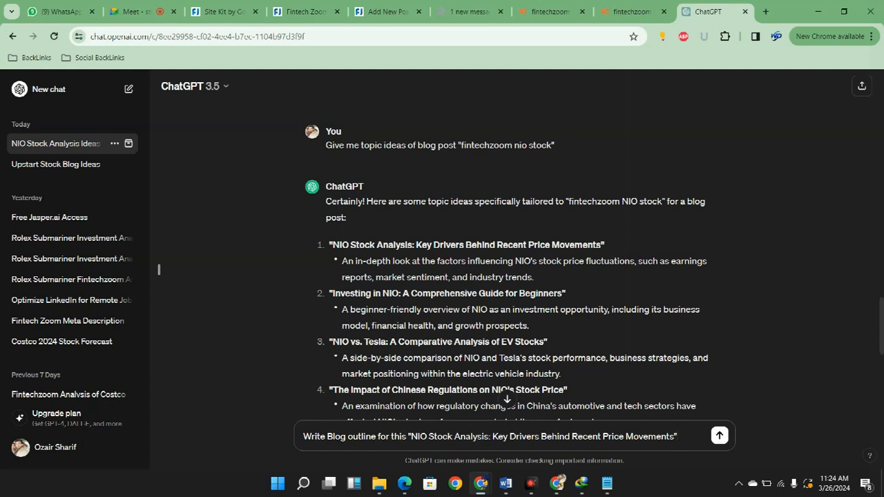
left_click(629, 11)
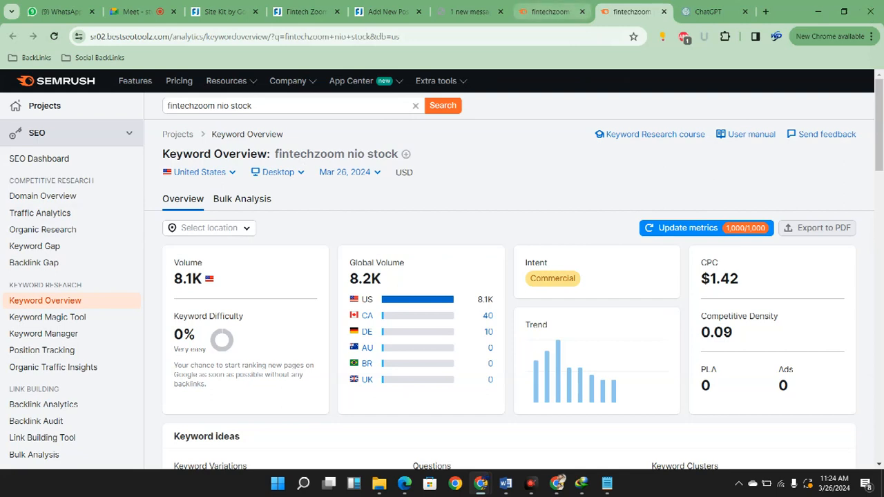
left_click(708, 11)
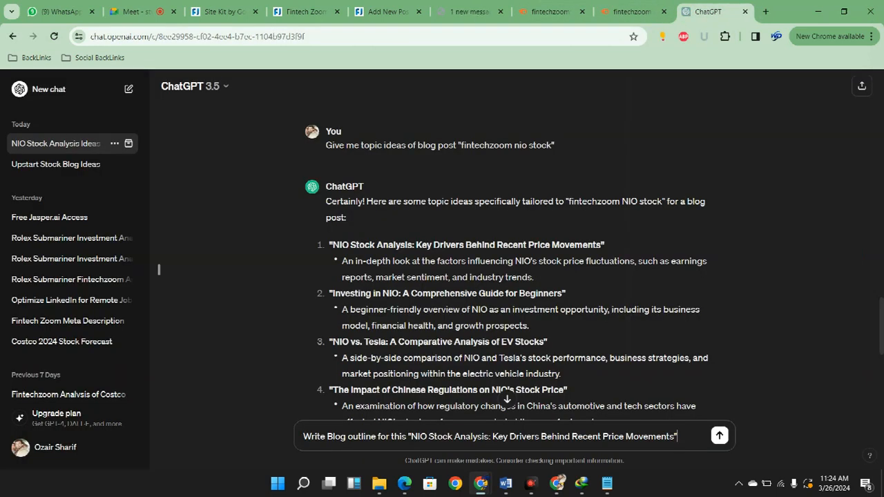
key("Return")
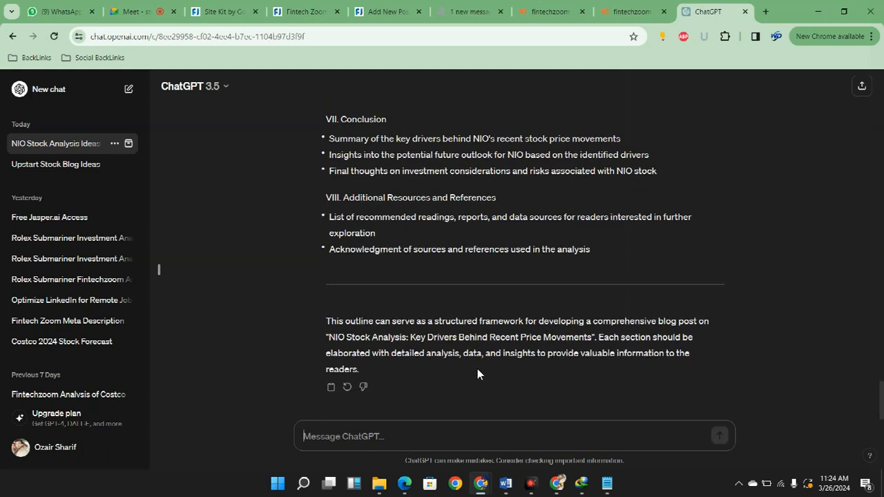
Review the generated blog outline and submit a follow-up prompt asking to write at least 15 sections
scroll(534, 378, "up", 5)
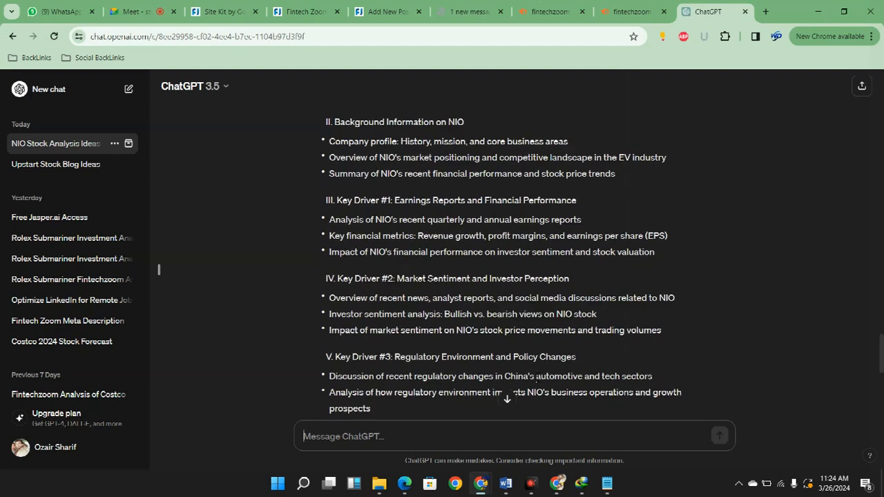
scroll(537, 378, "up", 3)
scroll(527, 378, "up", 1)
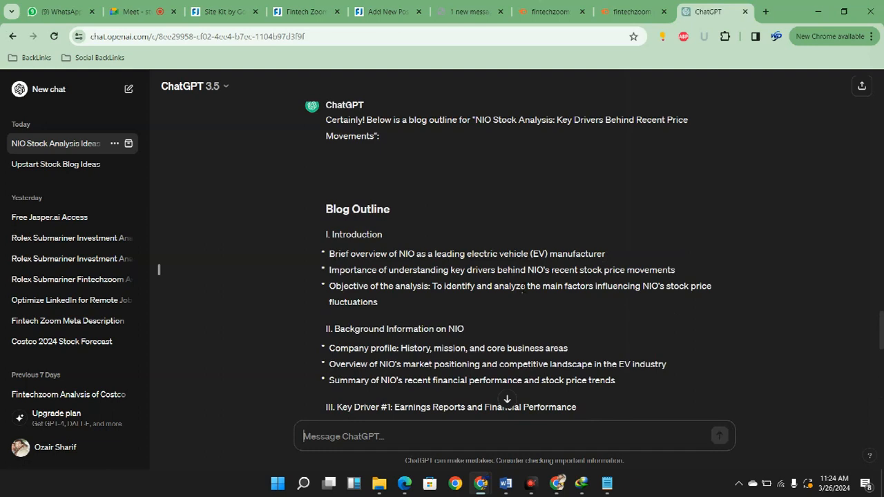
scroll(523, 290, "down", 9)
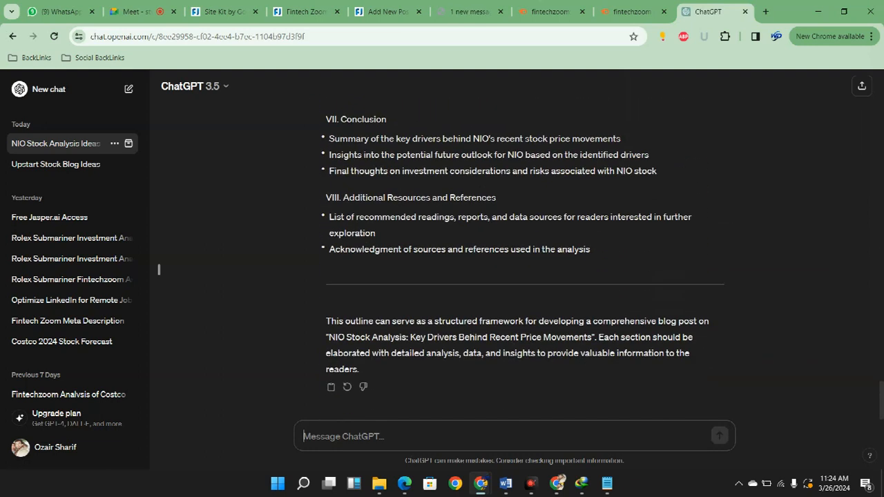
type("W")
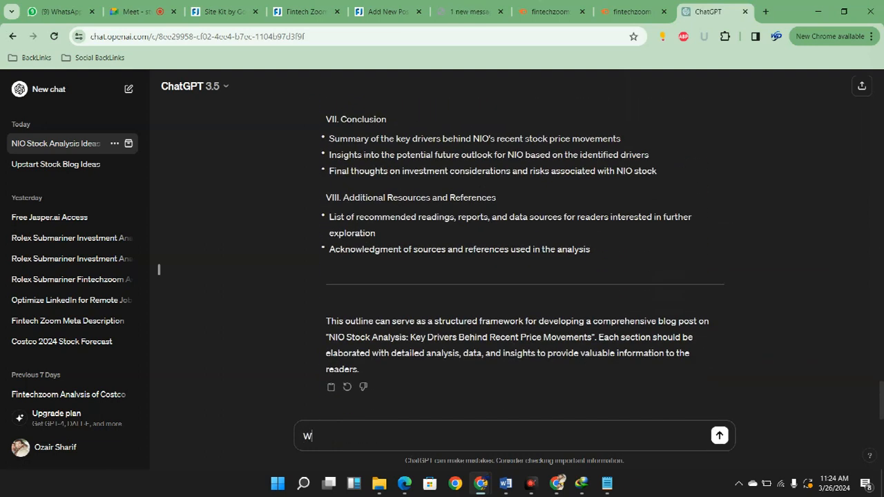
type("rite at leadst 15 sections")
key("Return")
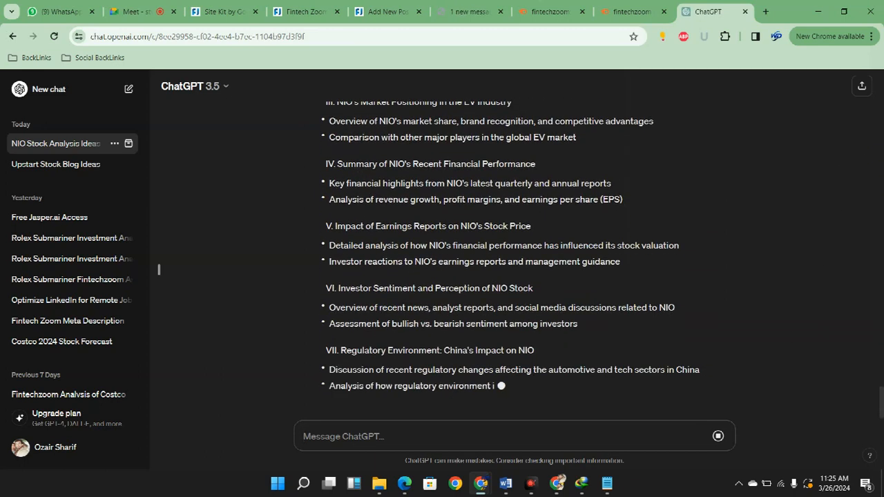
Switch to the bestseotoolz members page and examine which SEO and writing tools the active subscription offers
left_click(470, 11)
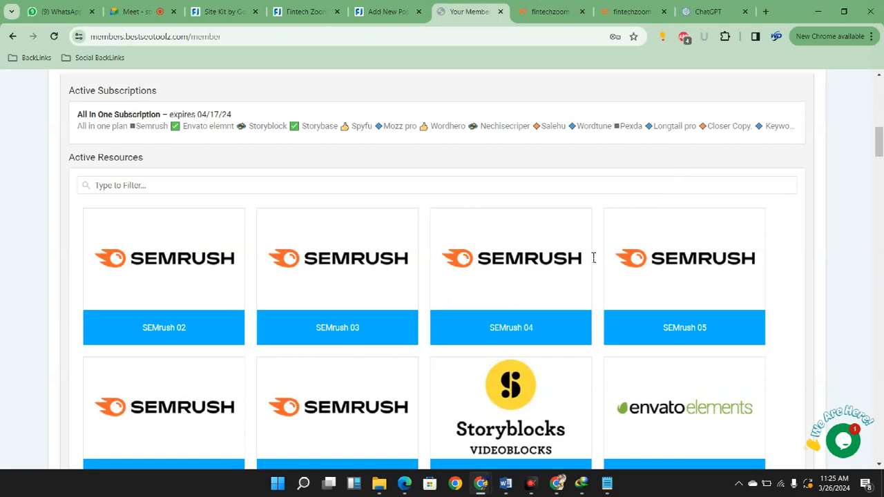
scroll(596, 257, "down", 2)
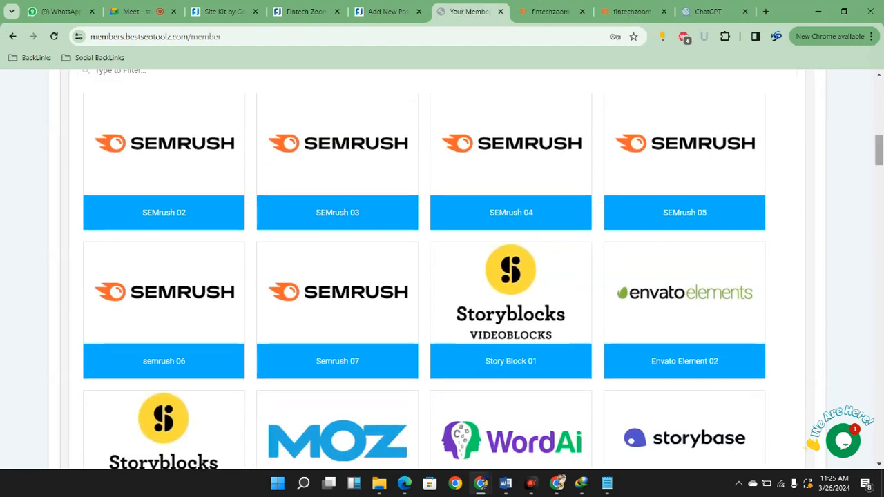
scroll(442, 269, "down", 1)
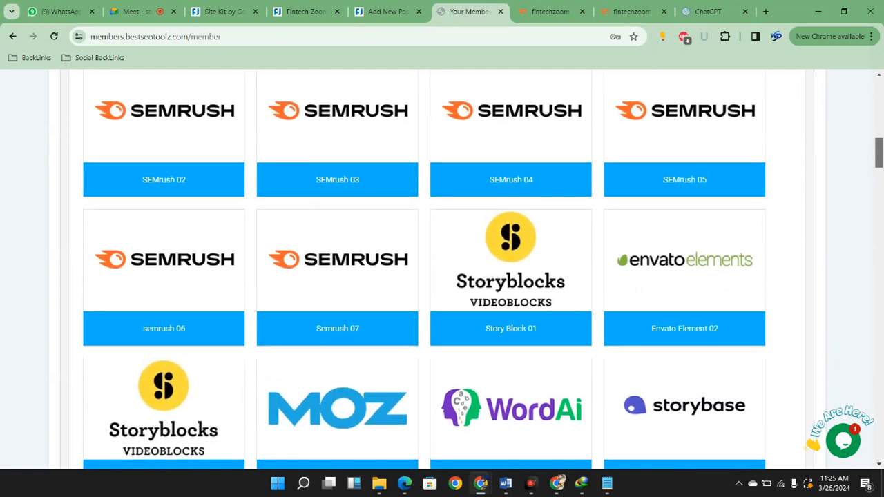
scroll(442, 269, "up", 1)
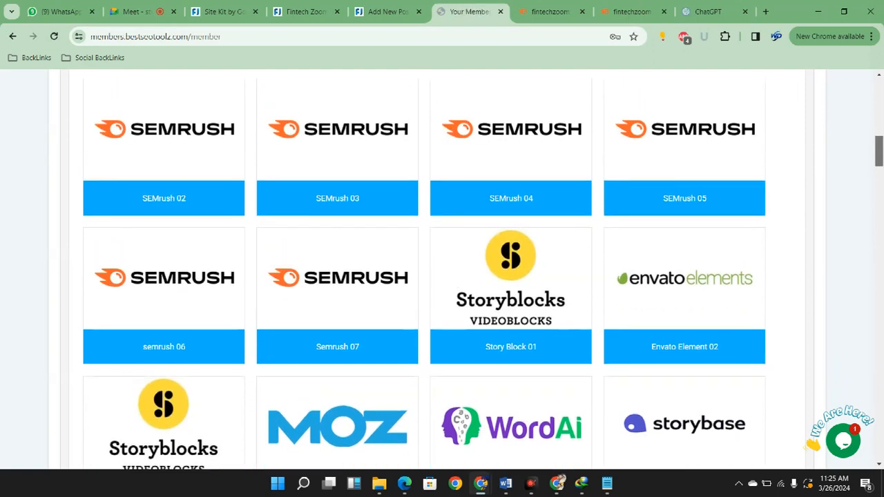
scroll(442, 270, "up", 1)
scroll(442, 269, "down", 1)
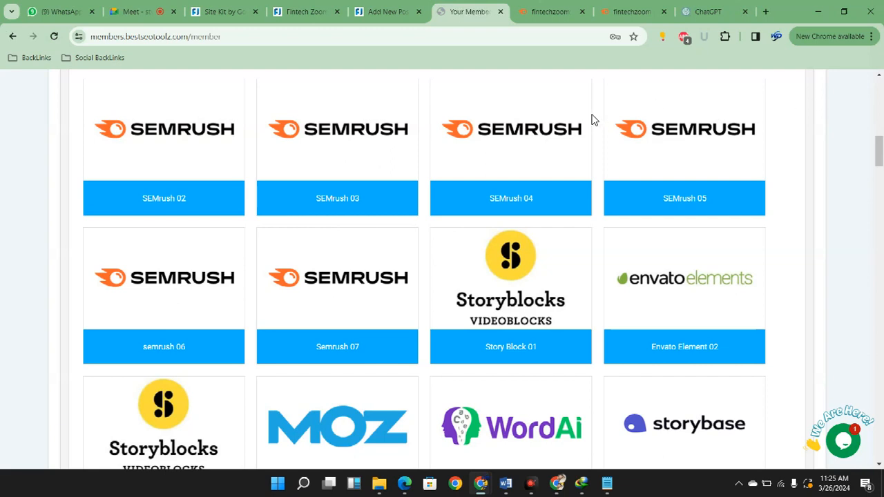
scroll(593, 119, "down", 2)
scroll(593, 120, "up", 1)
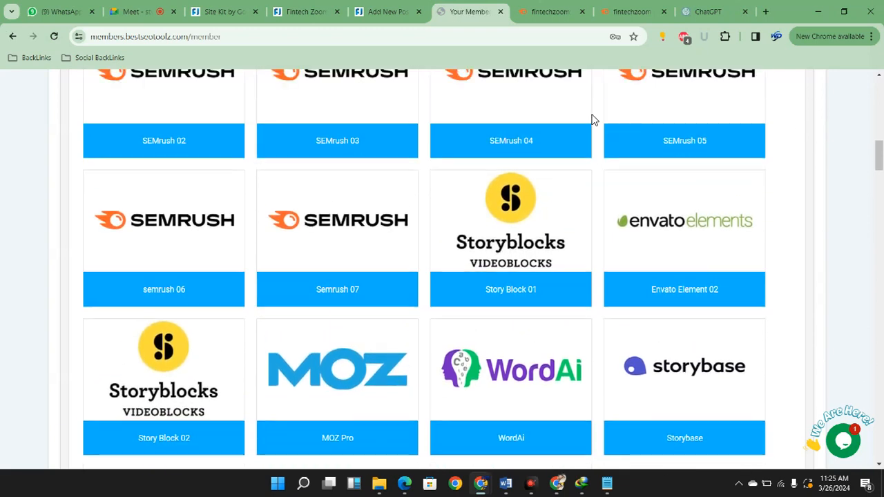
scroll(593, 119, "up", 1)
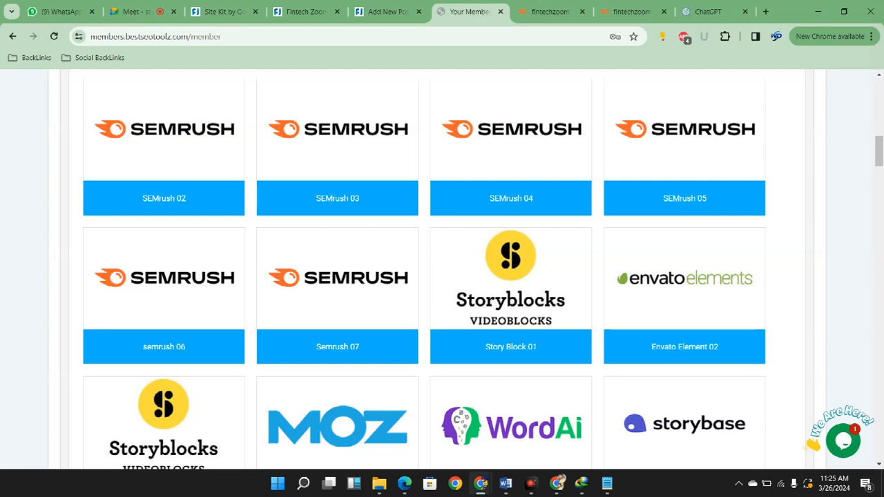
scroll(442, 270, "down", 4)
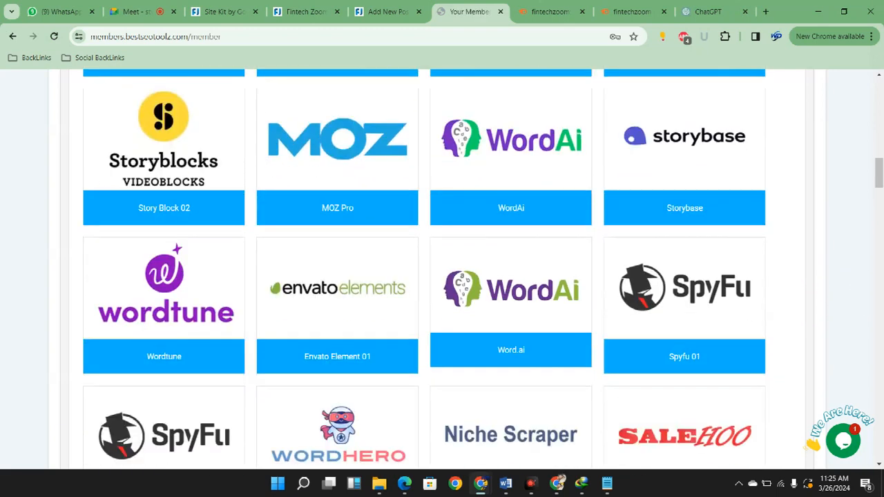
scroll(442, 270, "down", 1)
scroll(442, 269, "up", 1)
left_click_drag(878, 172, 878, 174)
left_click_drag(880, 173, 880, 151)
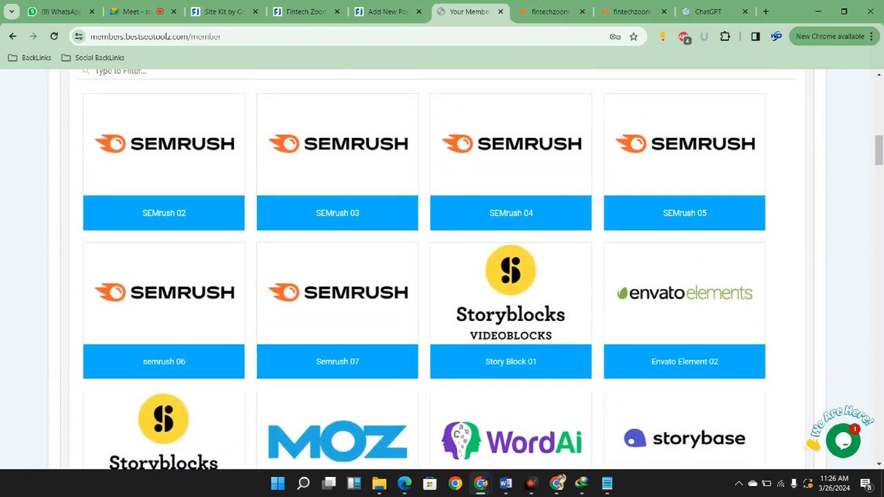
left_click(879, 465)
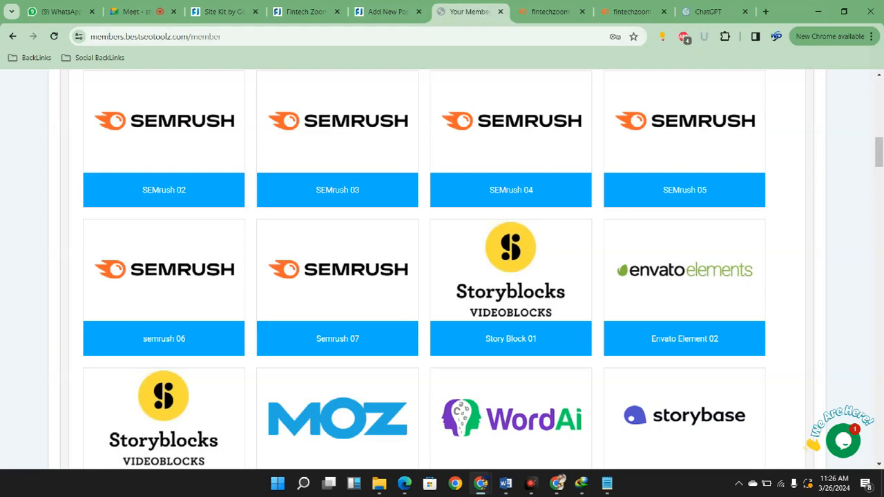
scroll(443, 270, "up", 1)
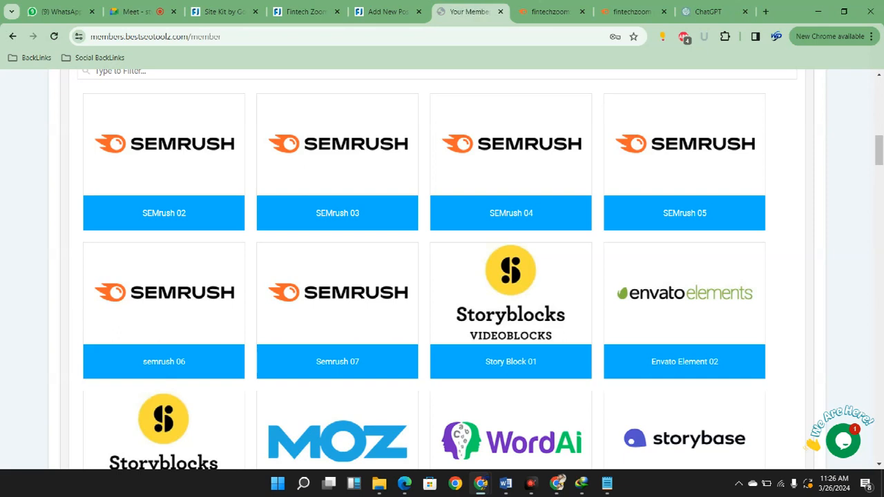
scroll(442, 270, "down", 1)
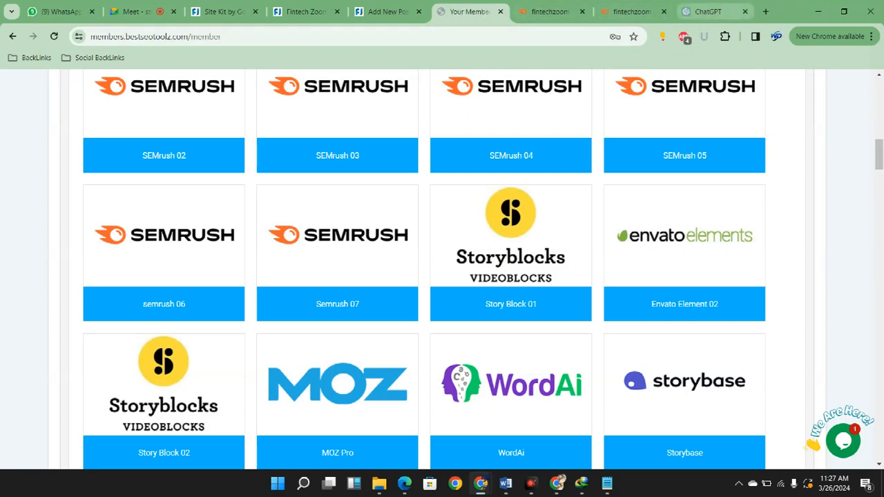
Switch to the ChatGPT conversation and review the sections of the expanded NIO blog outline
left_click(712, 11)
scroll(538, 411, "up", 3)
scroll(538, 412, "up", 10)
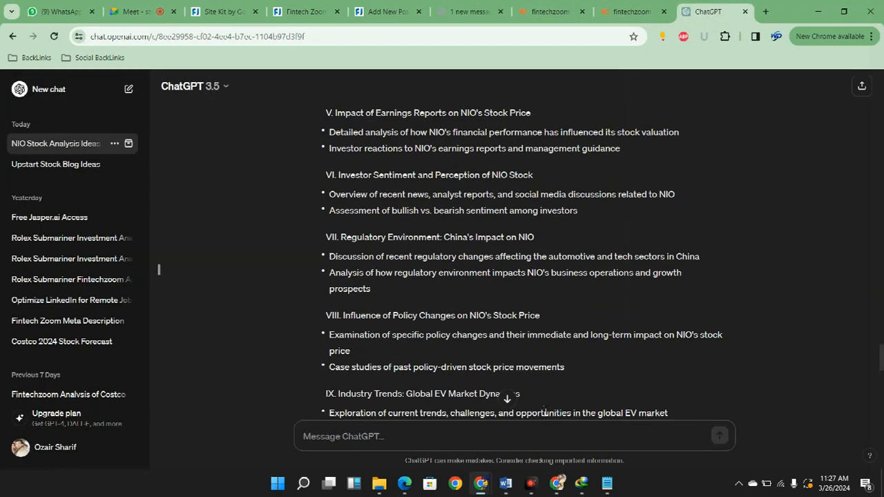
scroll(547, 413, "down", 10)
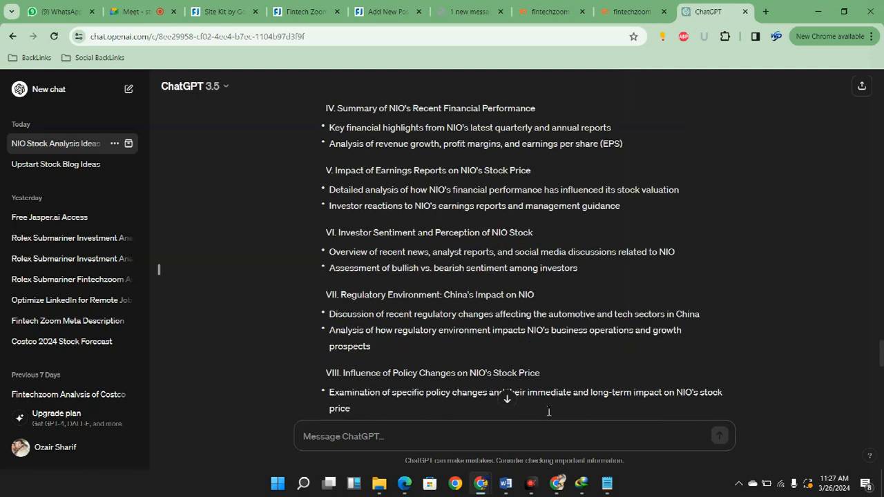
scroll(551, 409, "down", 2)
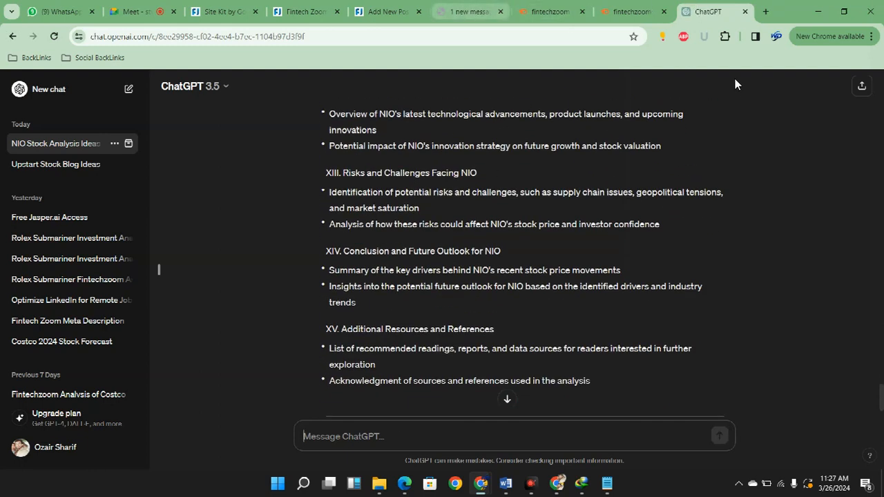
Find Jasper.ai(boss mood) among the bestseotoolz member tools and open its access page in a new tab
left_click(470, 12)
scroll(511, 214, "down", 8)
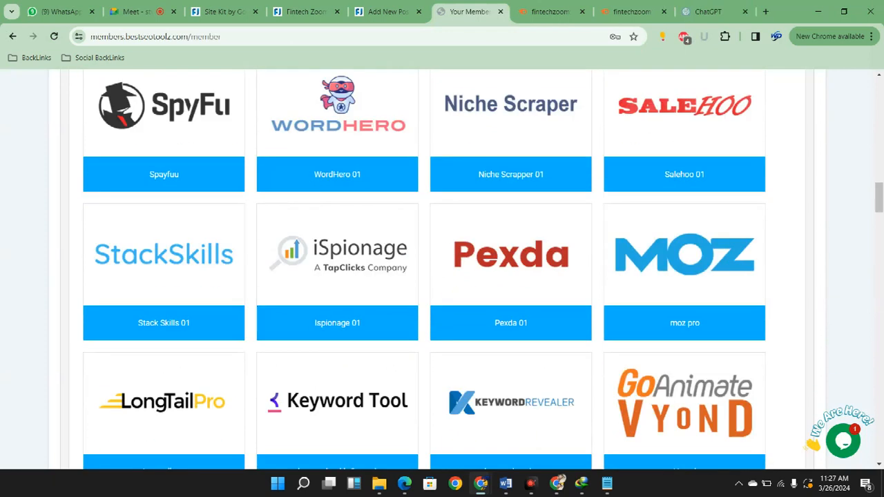
scroll(827, 365, "down", 10)
scroll(829, 360, "down", 7)
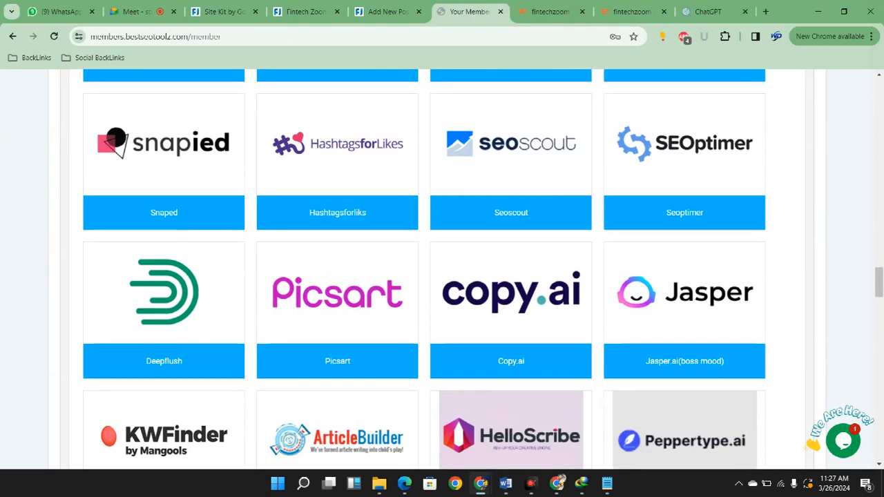
right_click(689, 360)
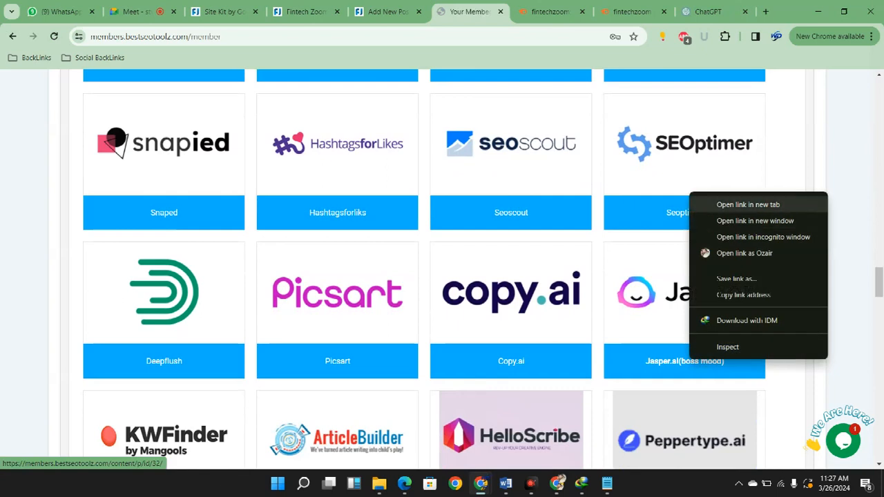
left_click(748, 205)
left_click(499, 12)
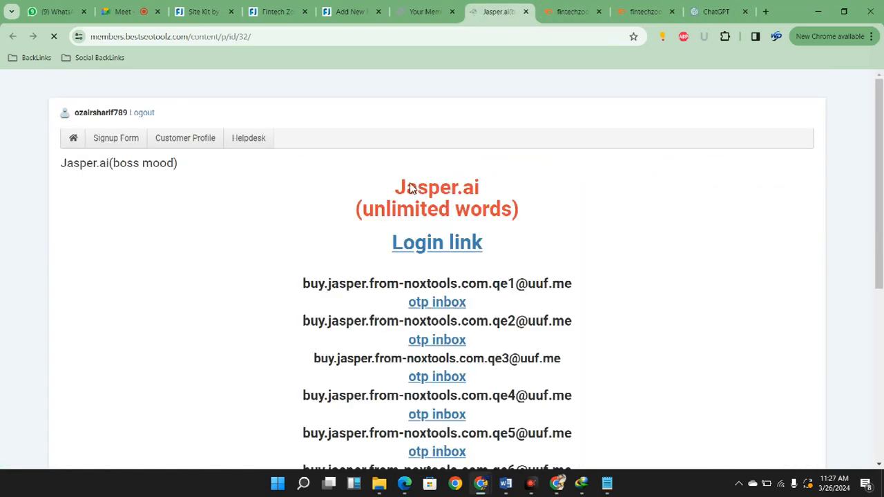
Open the Jasper.ai login link in a new tab and switch to it
scroll(469, 353, "down", 5)
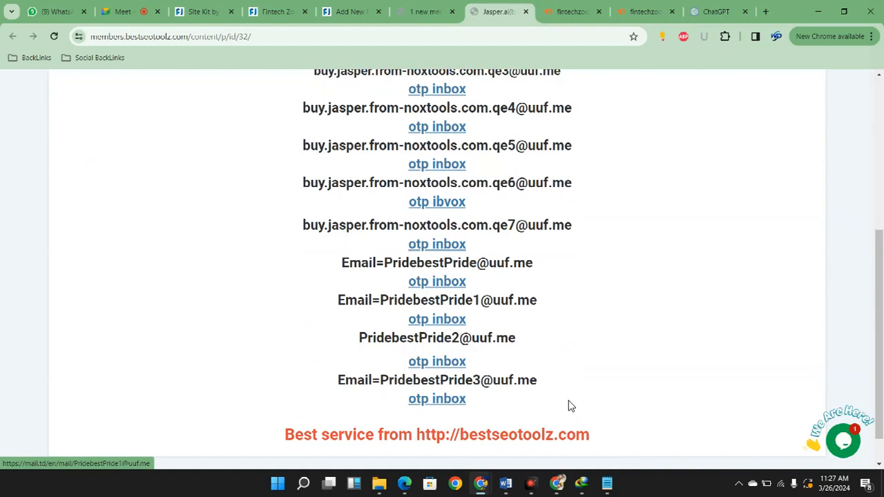
scroll(568, 404, "up", 5)
right_click(420, 244)
left_click(456, 257)
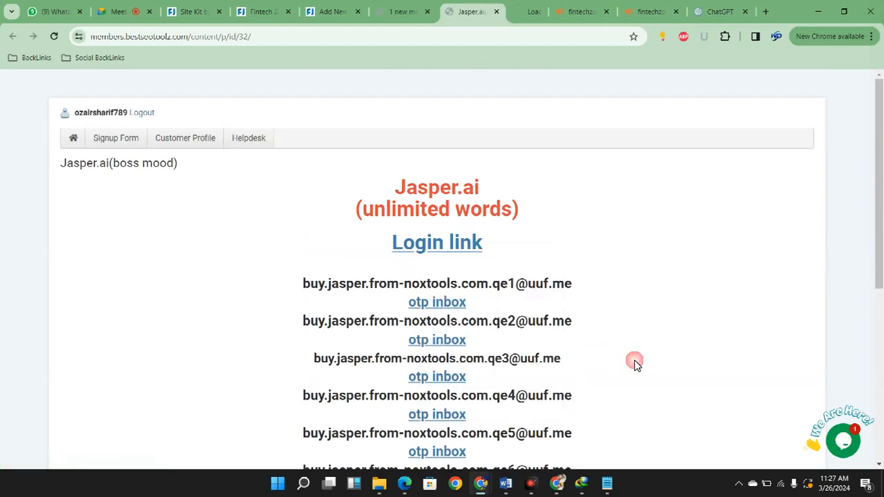
left_click(513, 11)
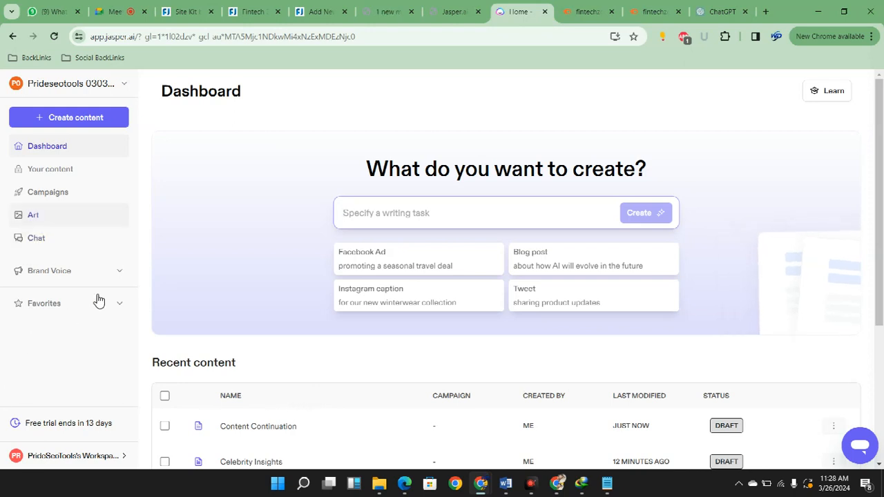
Create new content in Jasper using the Blog Post template
scroll(466, 260, "down", 3)
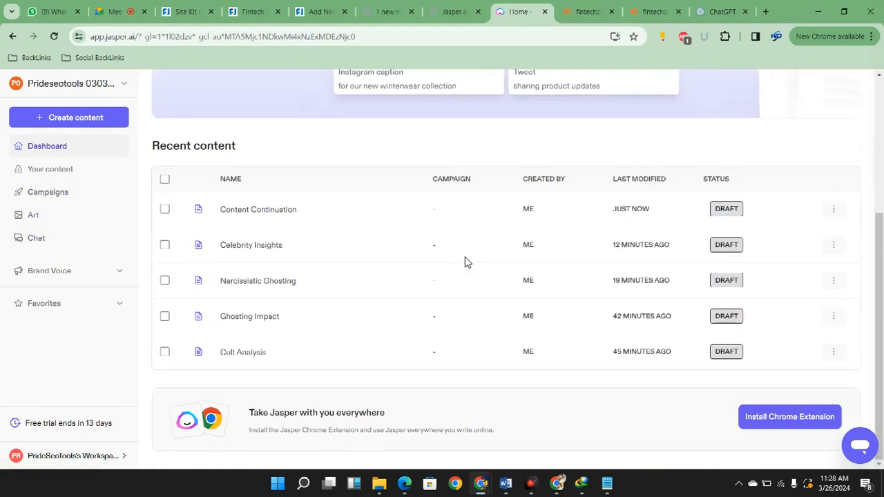
scroll(467, 262, "up", 1)
scroll(466, 261, "up", 3)
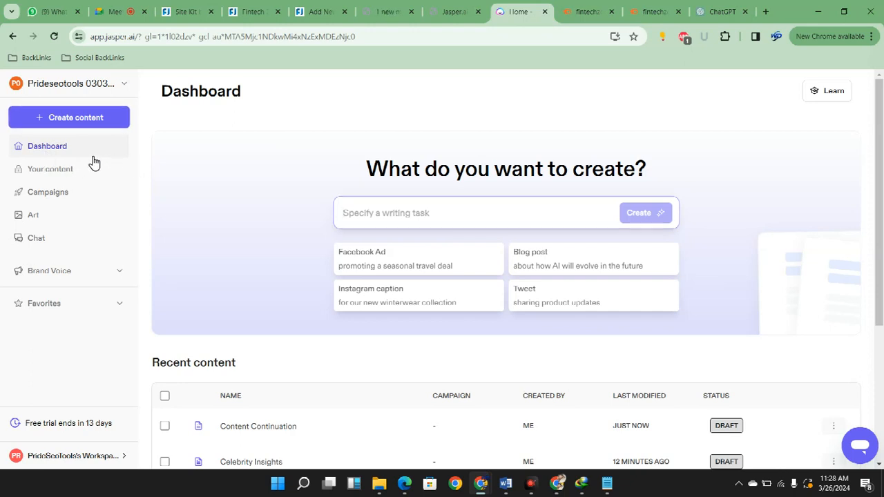
left_click(92, 119)
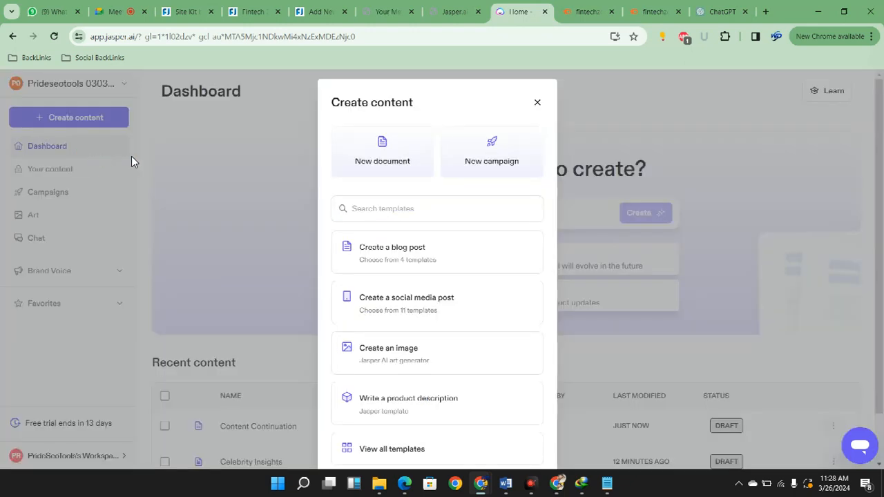
left_click(556, 358)
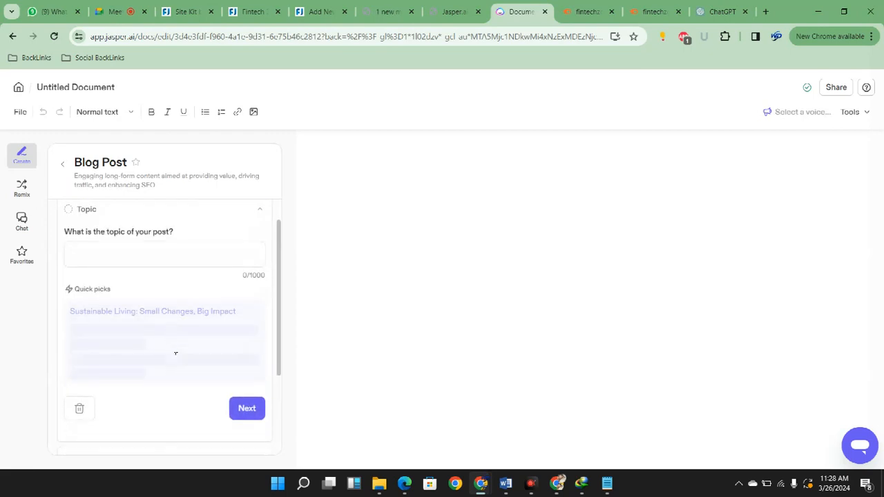
Copy the title "NIO Stock Analysis: Key Drivers Behind Recent Price Movements" from the outline prompt in the ChatGPT conversation
left_click(722, 12)
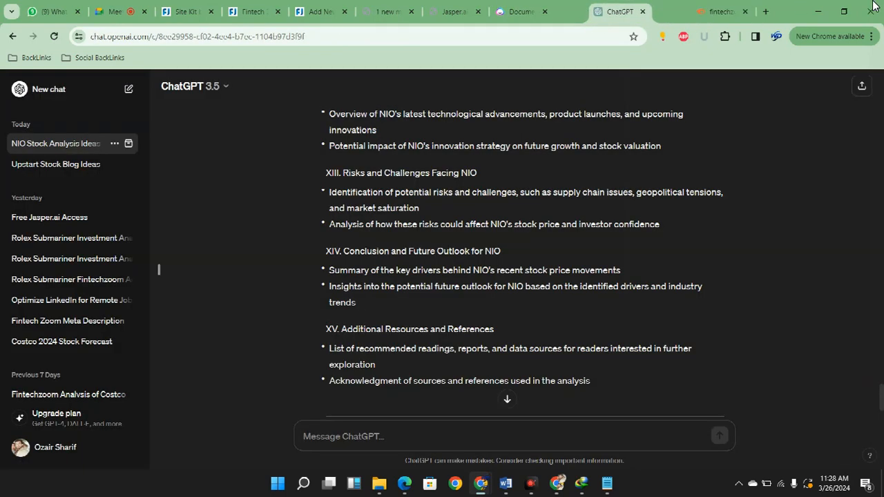
scroll(709, 172, "up", 20)
scroll(549, 433, "down", 3)
scroll(549, 433, "up", 15)
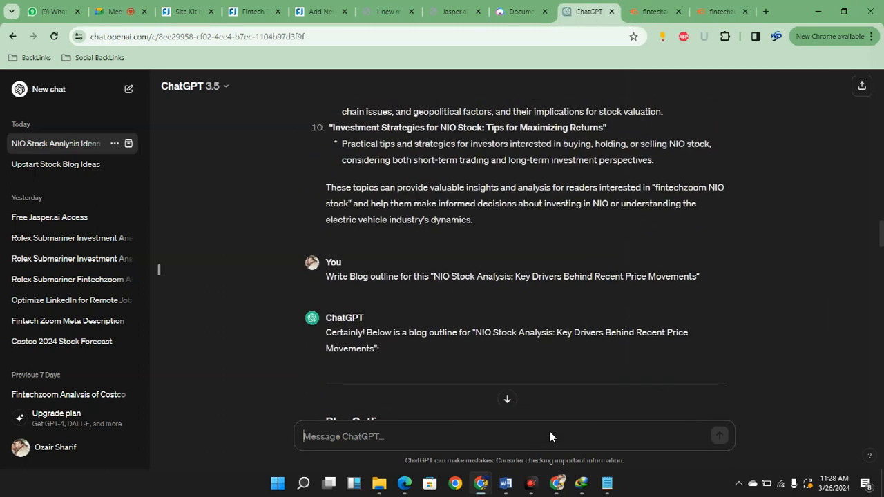
left_click_drag(433, 277, 693, 277)
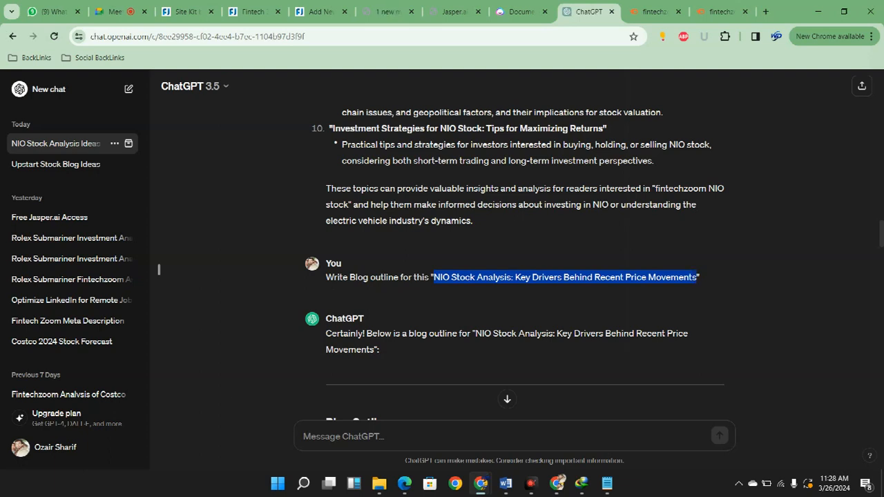
Set the Jasper blog post's topic to the copied NIO Stock Analysis title and continue to the audience
left_click(522, 11)
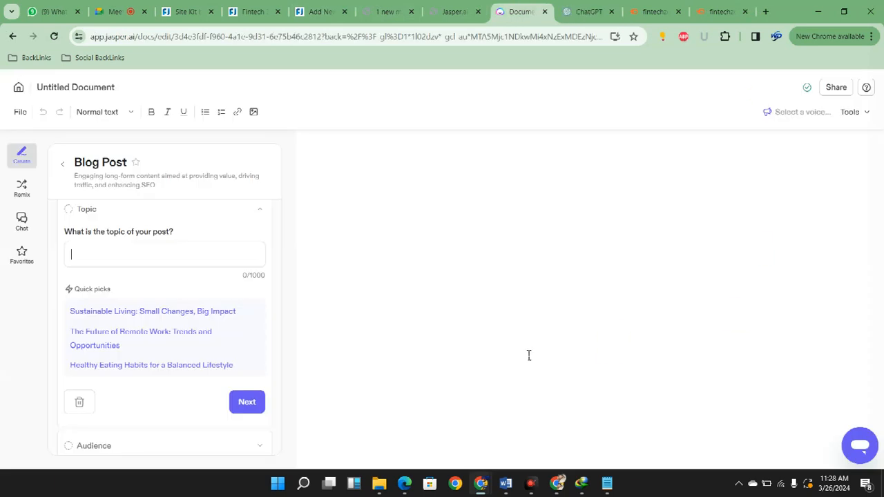
key("ctrl+v")
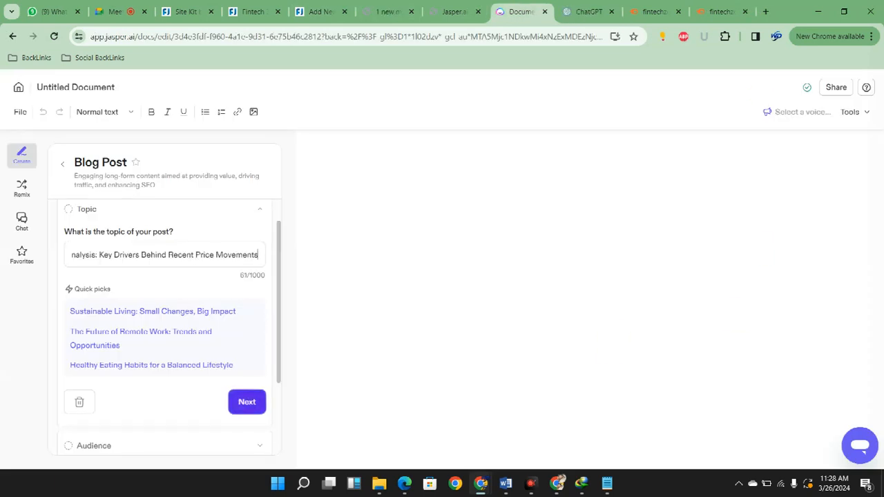
key("Return")
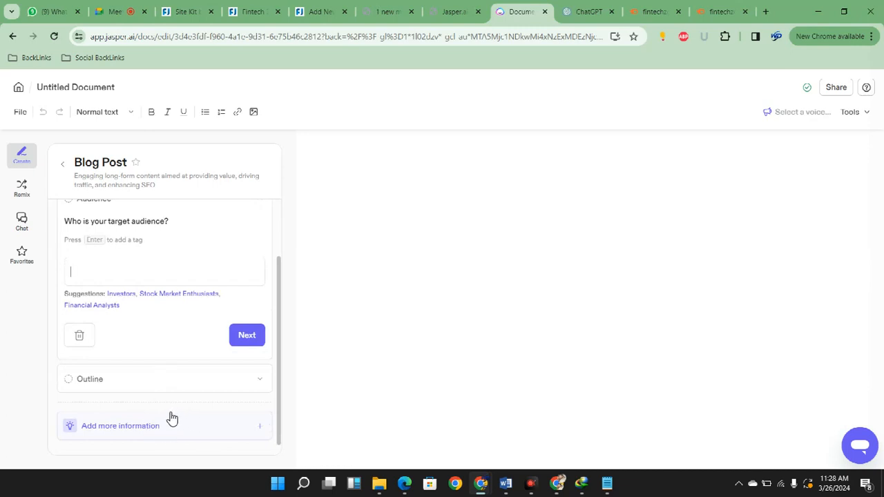
Set the target audience to Investors, Stock Market Enthusiasts and Financial Analysts, and have Jasper generate the post's outline
scroll(192, 370, "up", 1)
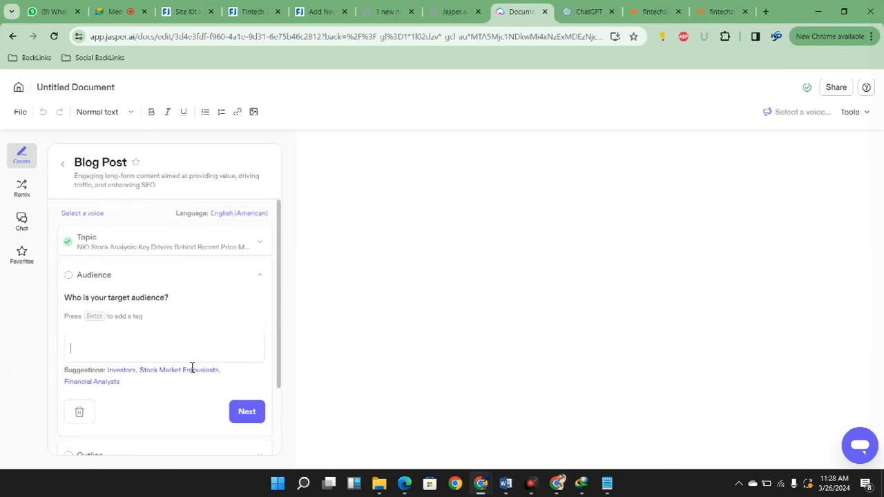
scroll(192, 401, "down", 2)
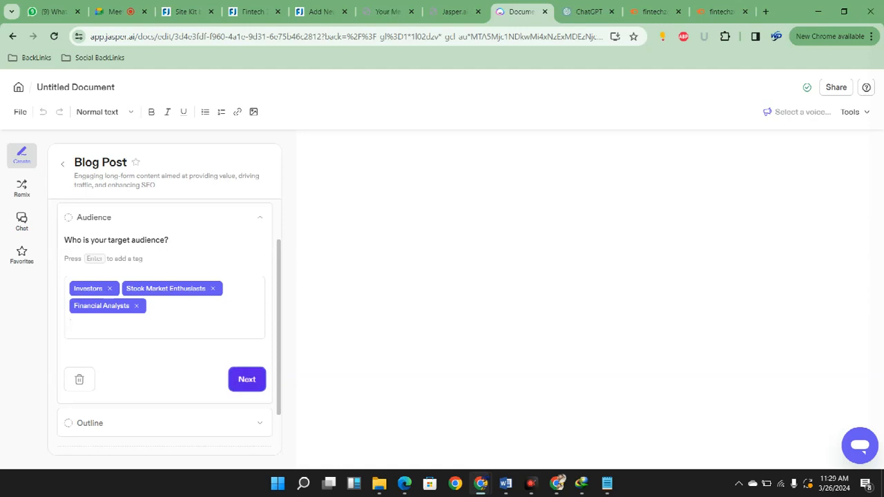
left_click(247, 379)
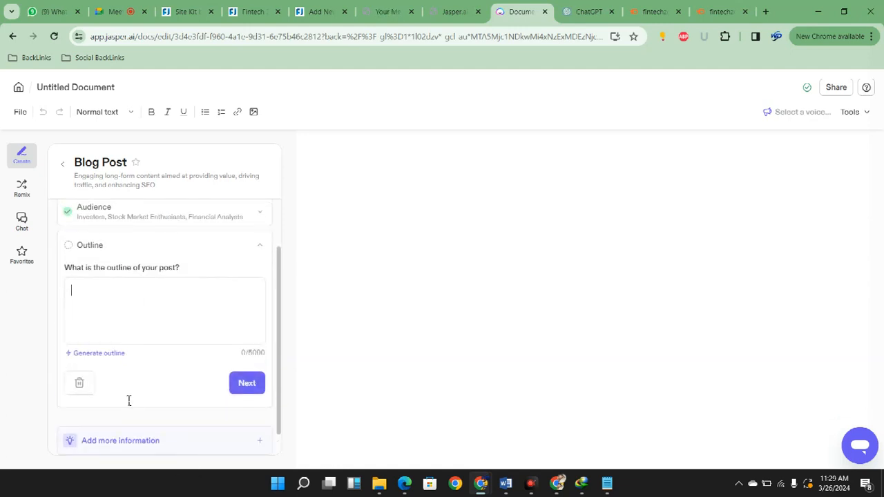
left_click(99, 353)
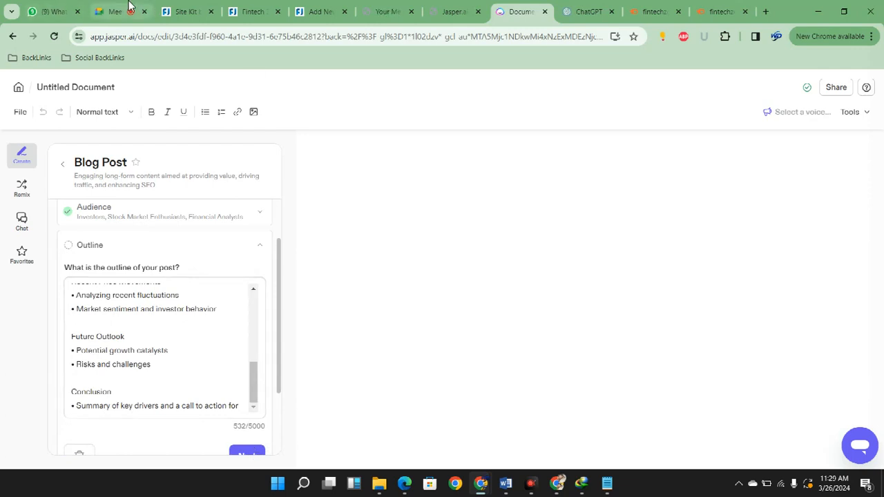
Copy the 15-section blog outline, Introduction through Additional Resources and References, from ChatGPT into the Jasper document body
left_click(588, 11)
scroll(588, 383, "down", 5)
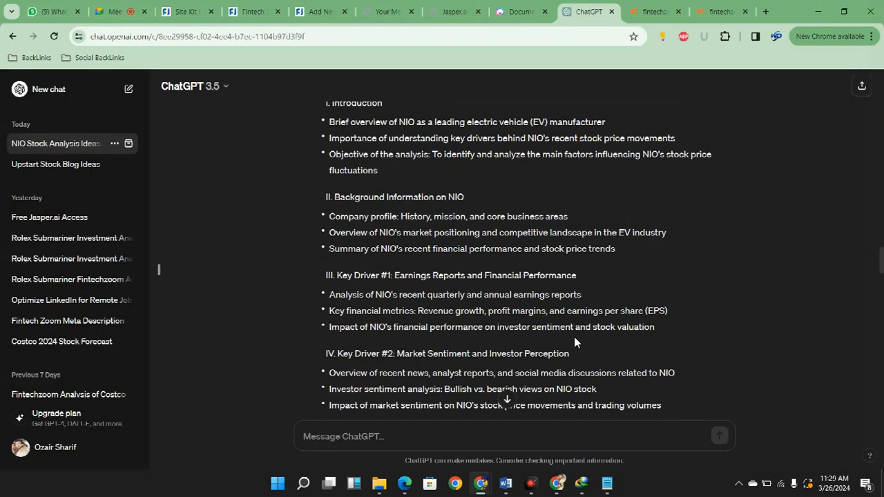
scroll(547, 309, "up", 2)
scroll(507, 191, "down", 15)
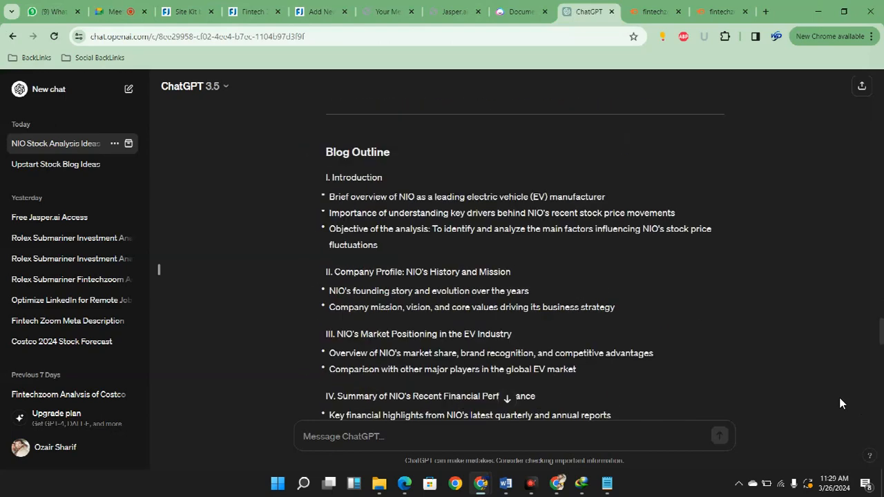
left_click_drag(332, 178, 590, 266)
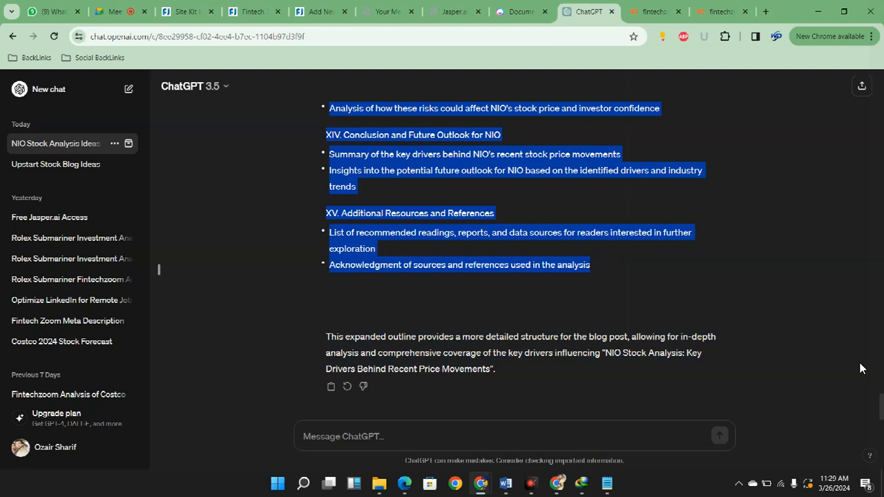
left_click(522, 12)
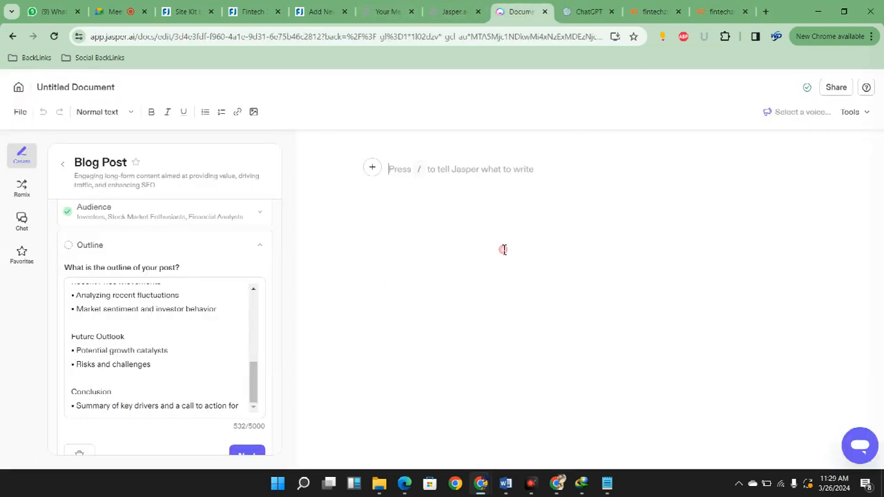
key("ctrl+v")
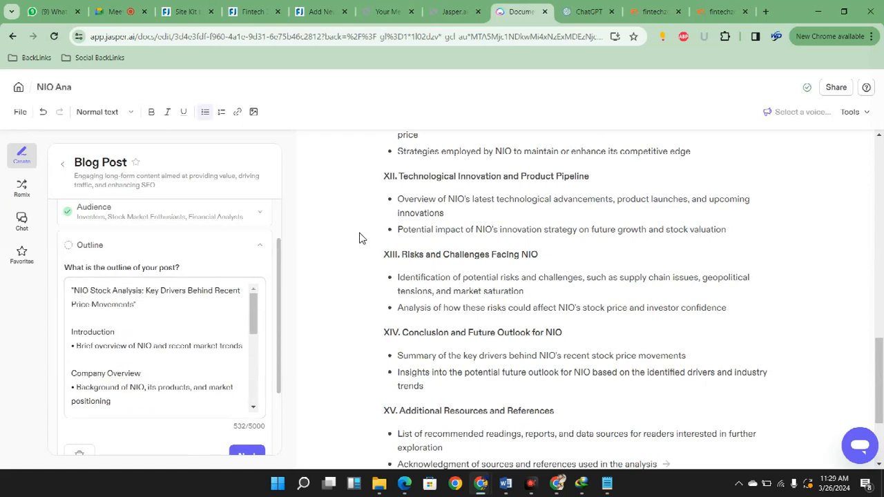
Compare the pasted ChatGPT outline in the document with the outline generated in Jasper's Blog Post form
scroll(652, 348, "up", 8)
scroll(652, 347, "up", 5)
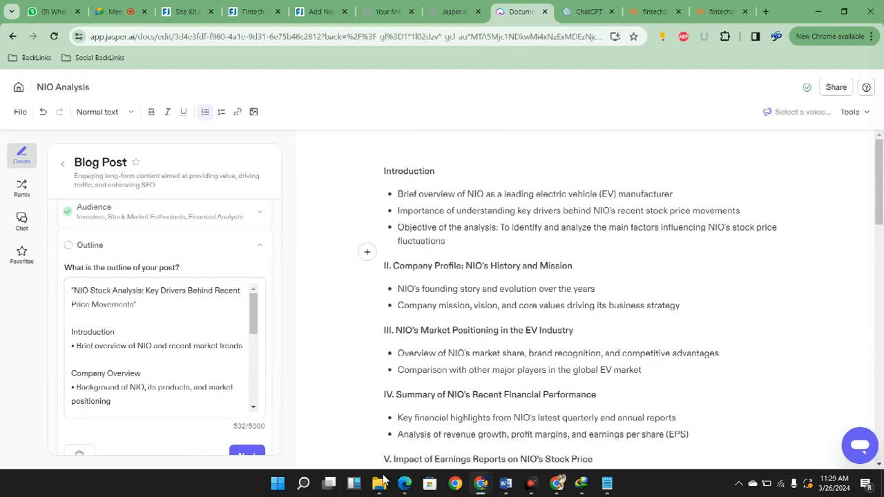
scroll(181, 363, "down", 2)
scroll(181, 363, "up", 1)
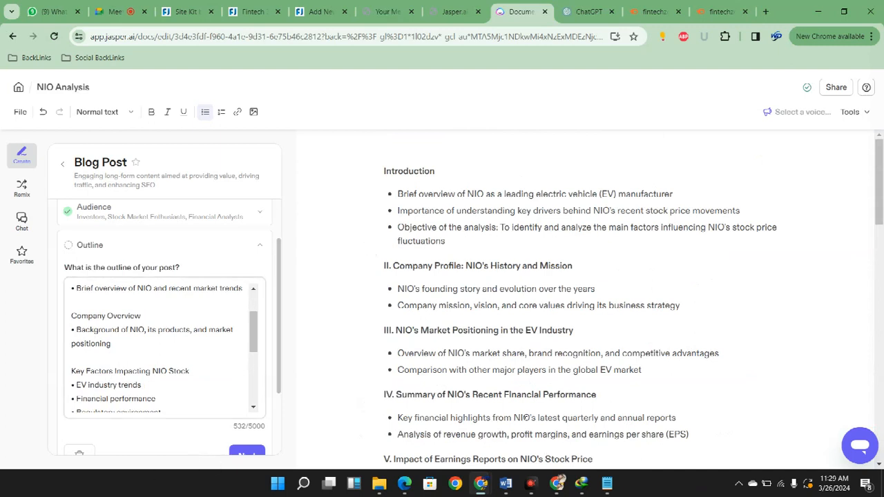
scroll(166, 345, "up", 5)
scroll(165, 397, "down", 1)
scroll(166, 328, "down", 1)
scroll(166, 345, "up", 1)
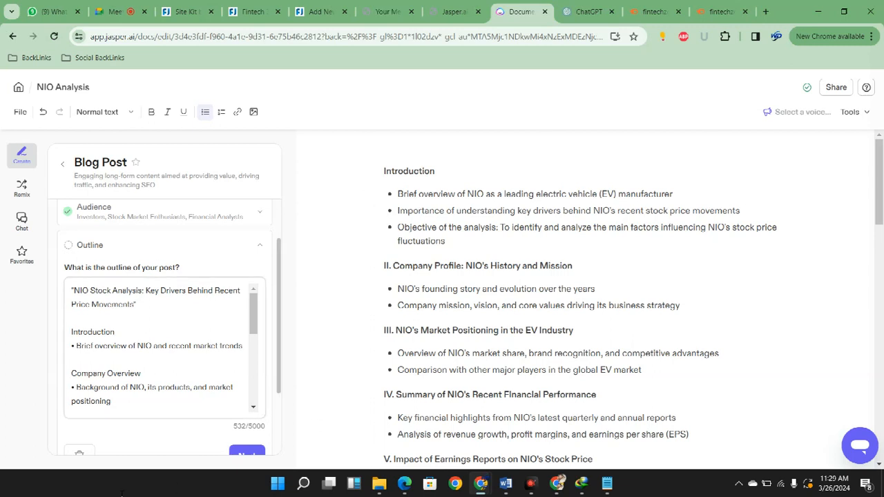
Copy the document's Introduction points on key price drivers and the analysis objective into the Introduction section of the form's outline
left_click_drag(91, 345, 230, 345)
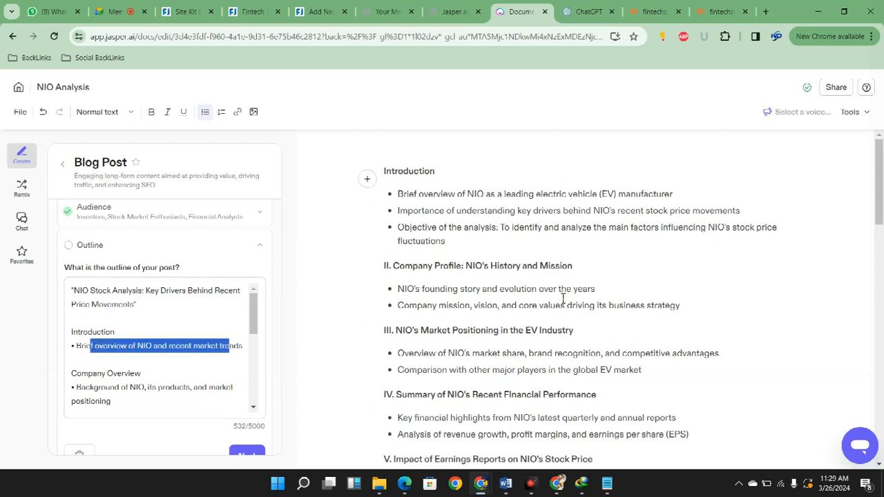
left_click_drag(397, 211, 815, 342)
key("ctrl+c")
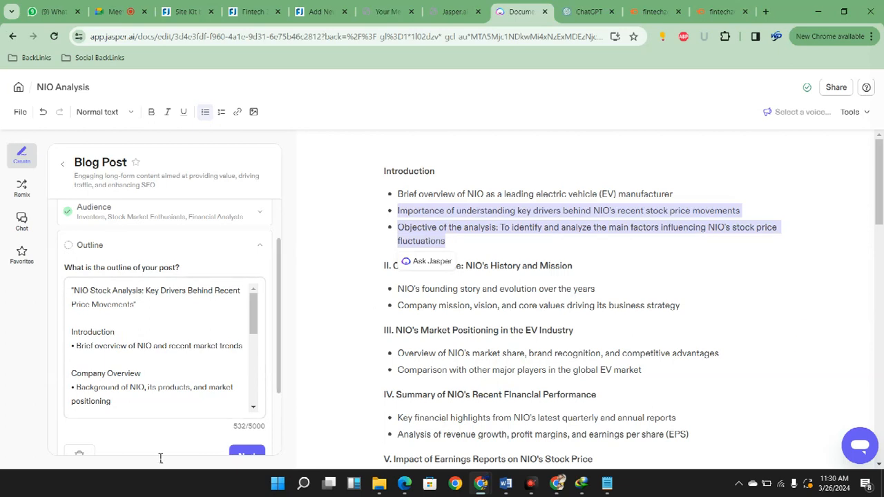
left_click(93, 359)
key("ctrl+v")
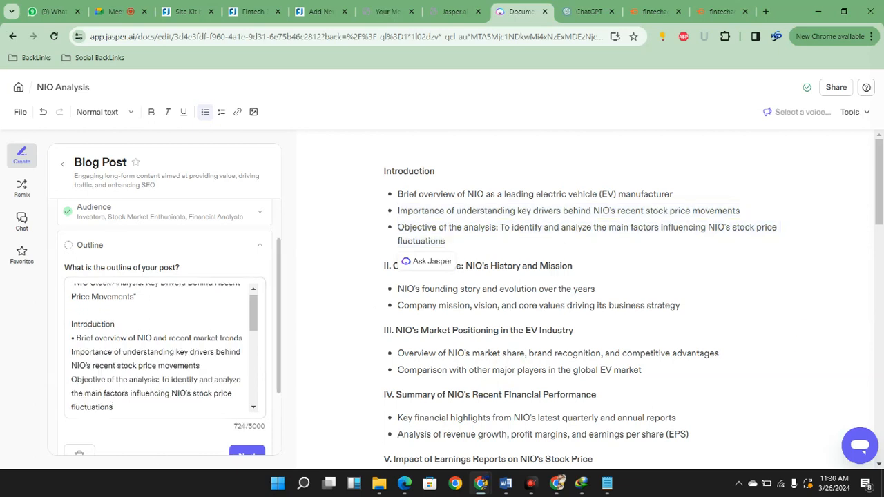
Prefix the two added Introduction points, Importance and Objective, with copied bullet characters
key("Up")
key("shift+Right")
key("ctrl+c")
key("Down")
key("ctrl+v")
key("Down")
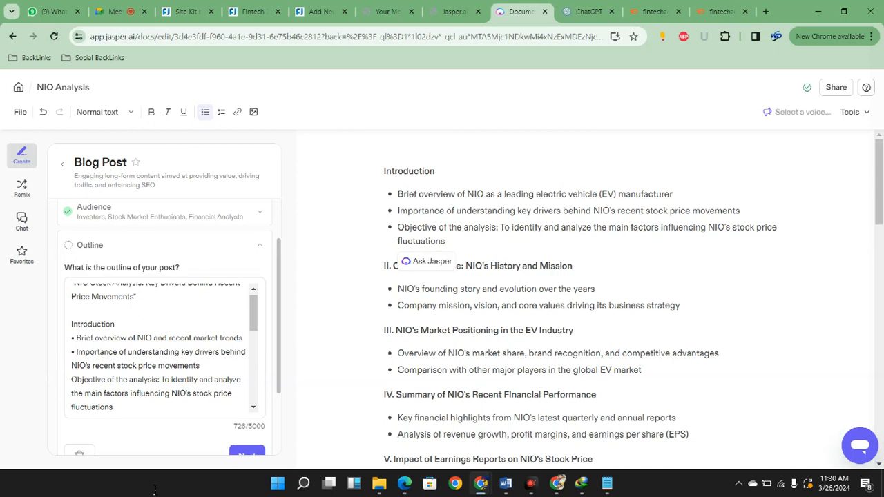
key("Down")
key("ctrl+v")
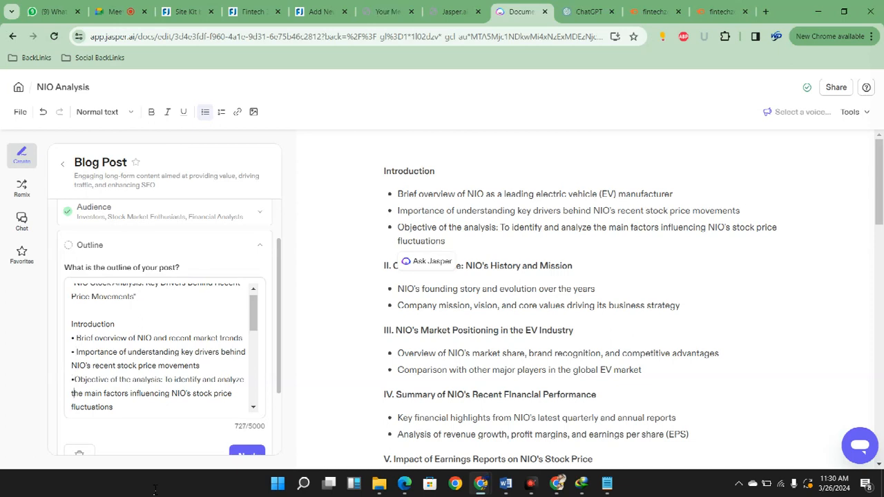
Insert a blank line between the Introduction points and the Company Overview heading in the form's outline
key("Down")
key("Down")
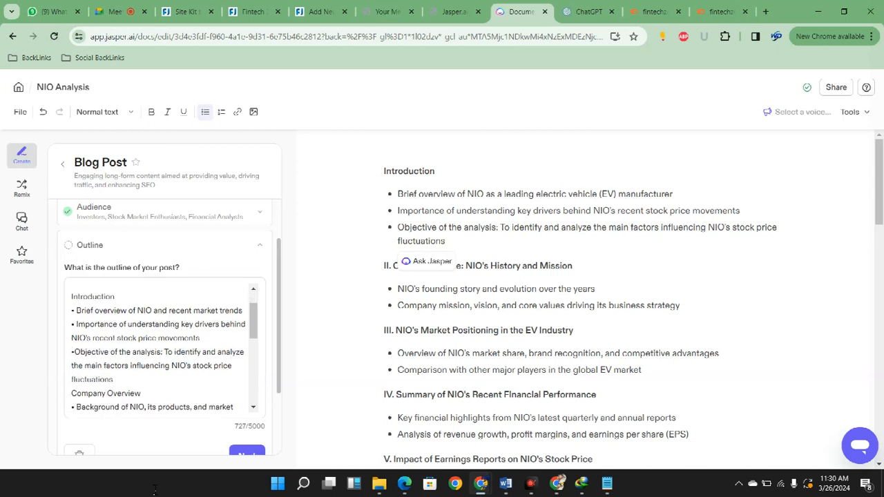
key("Down")
key("Down")
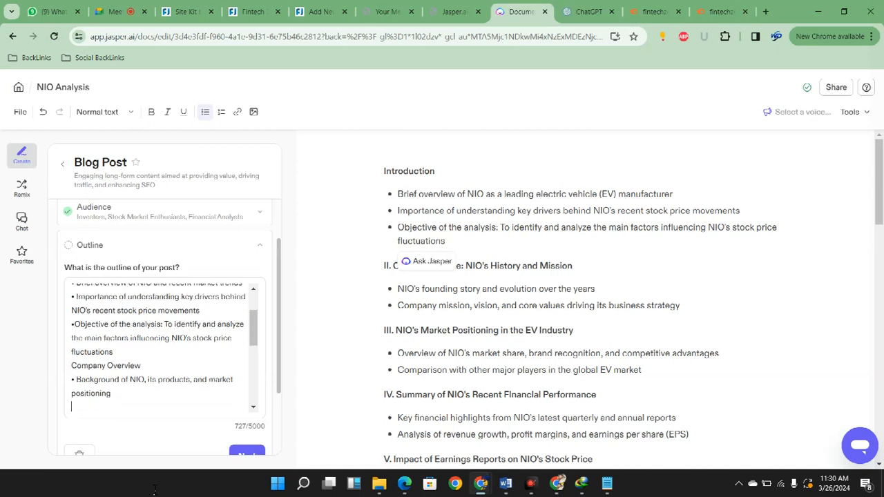
key("Down")
key("Return")
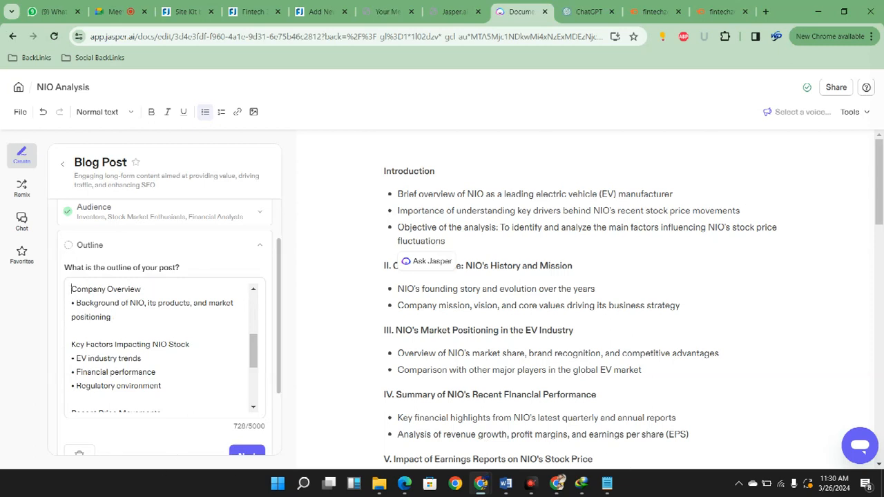
Copy the point "Company mission, vision, and core values driving its business strategy" under Company Overview in the form's outline, without surplus blank lines
scroll(622, 304, "down", 1)
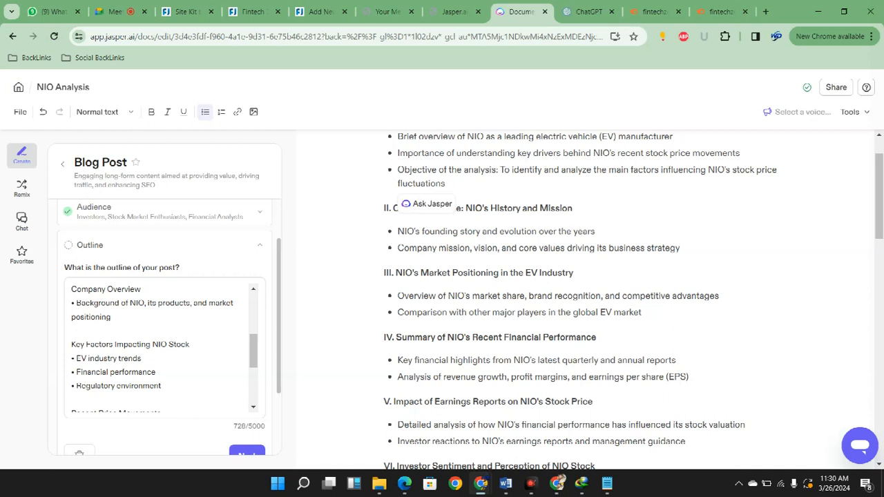
scroll(622, 442, "down", 3)
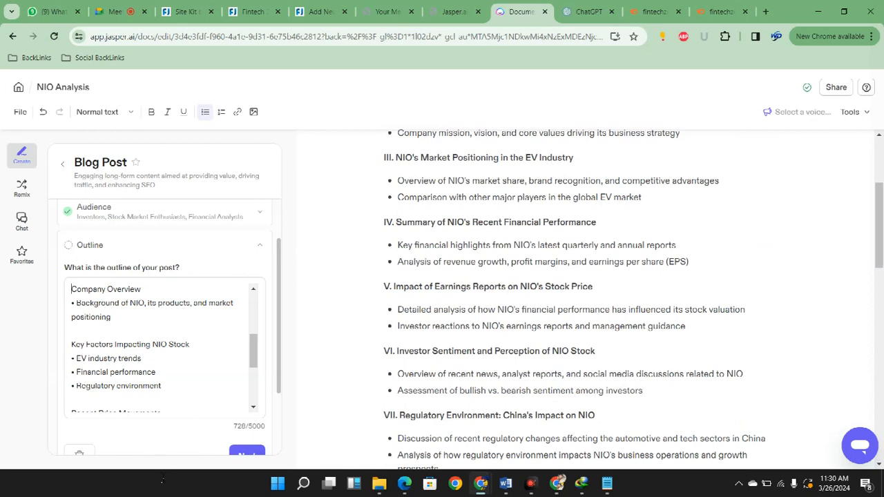
scroll(710, 382, "up", 2)
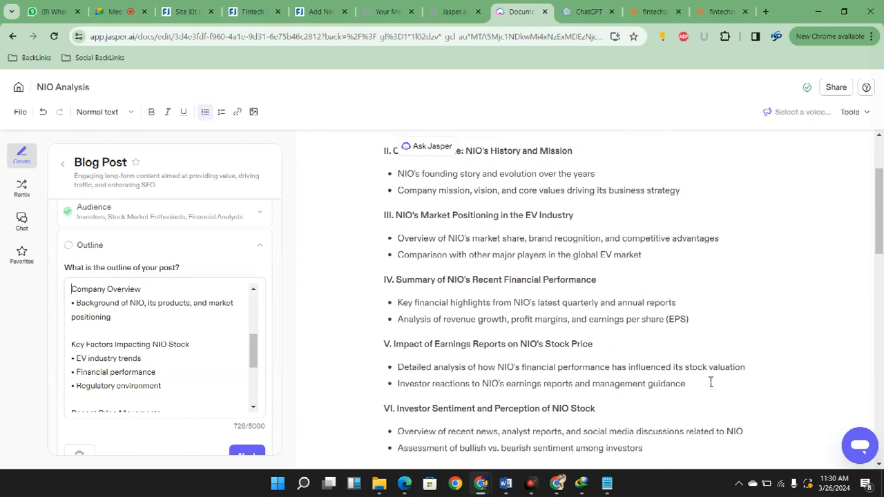
scroll(714, 382, "up", 4)
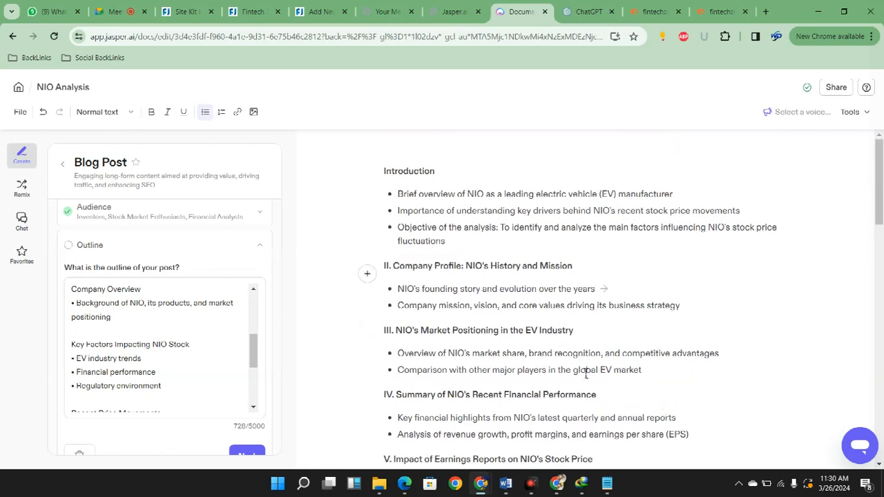
scroll(164, 345, "up", 3)
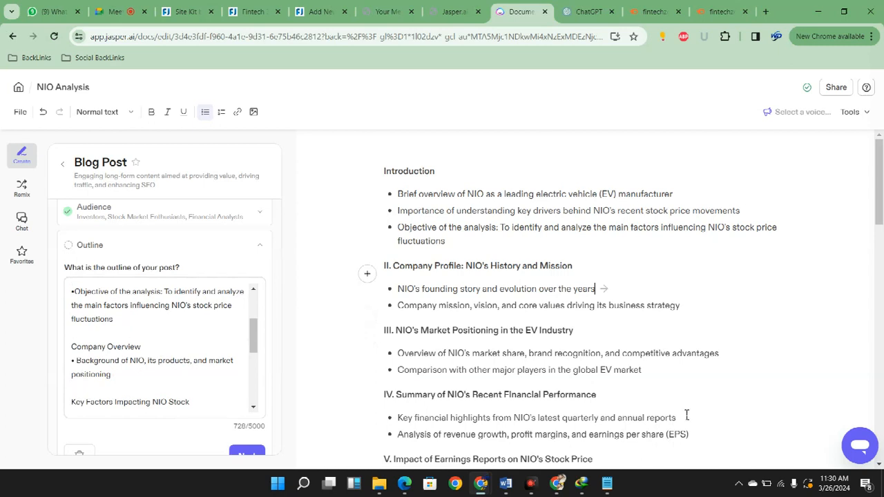
left_click_drag(399, 306, 680, 306)
key("ctrl+c")
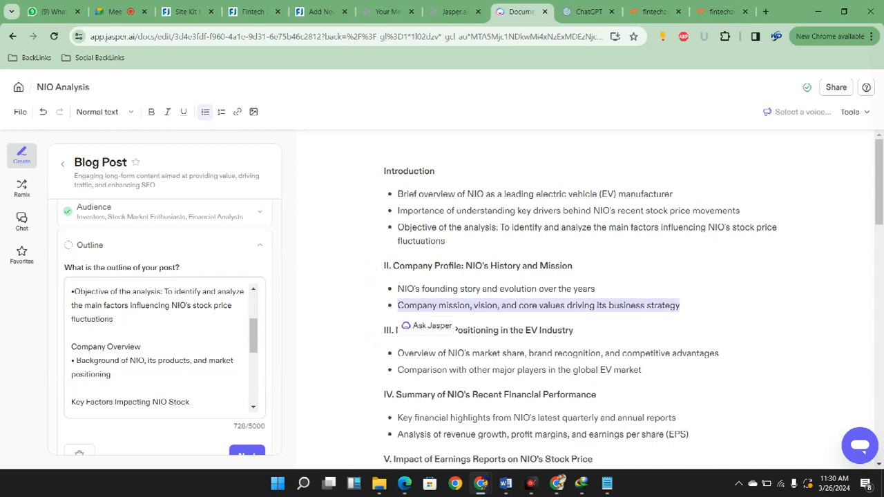
left_click(142, 376)
key("Return")
key("Return")
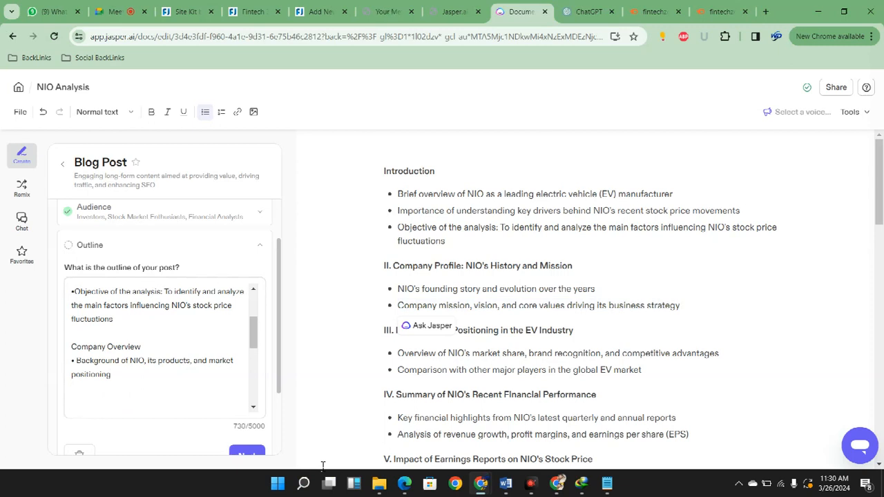
key("ctrl+v")
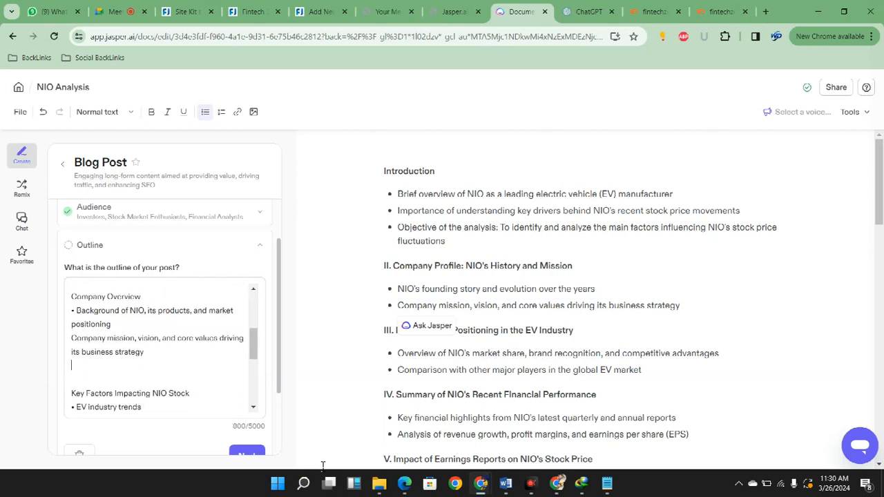
key("BackSpace")
key("Up")
key("Up")
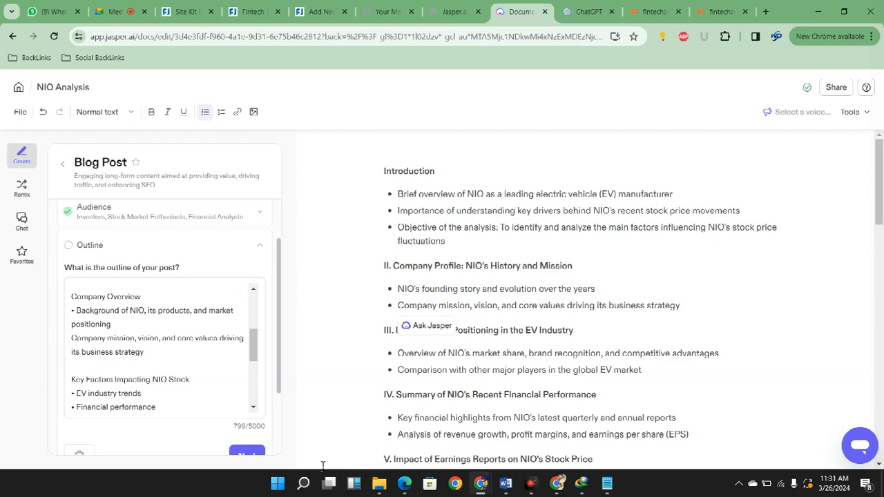
Put a bullet in front of the added company mission point under Company Overview
key("Down")
key("Left")
key("Left")
key("Left")
key("Down")
type("•")
key("Down")
key("Down")
key("Down")
key("Down")
key("Down")
key("Down")
key("Down")
key("Down")
key("Down")
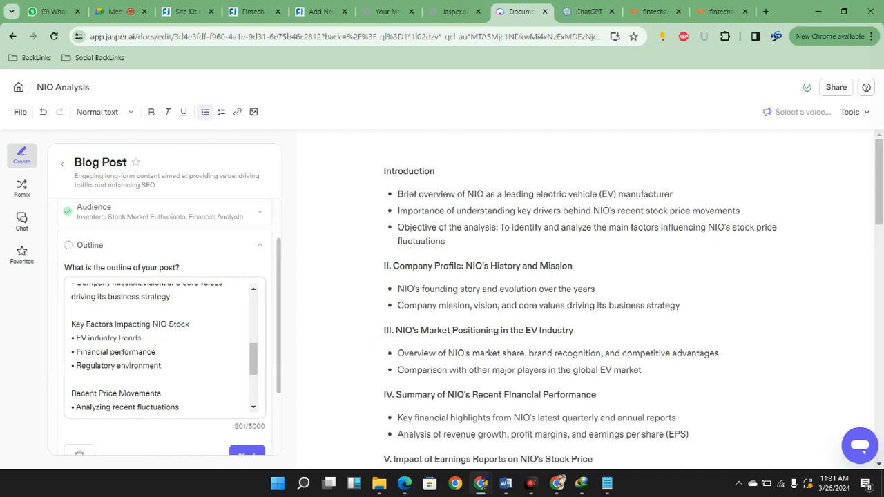
Copy the section "Summary of NIO's Recent Financial Performance" with its two points into the form's outline between Recent Price Movements and Future Outlook
scroll(164, 359, "down", 1)
scroll(181, 447, "up", 1)
scroll(479, 350, "down", 1)
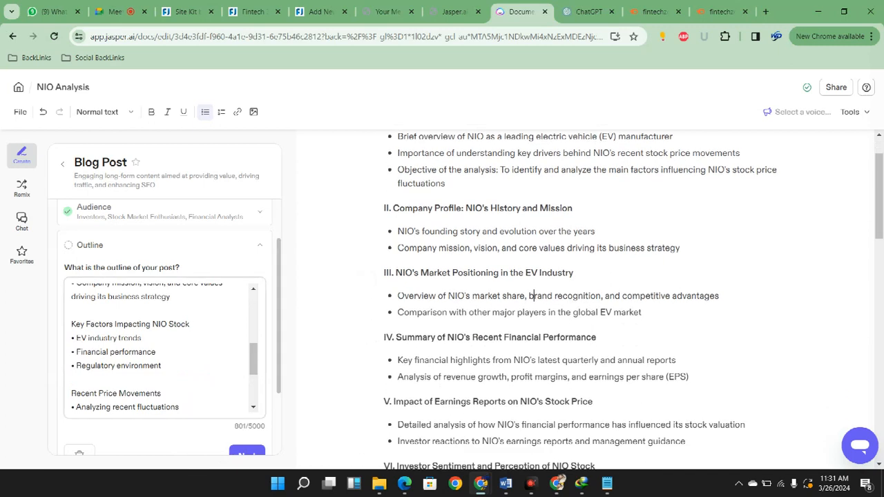
scroll(186, 363, "down", 1)
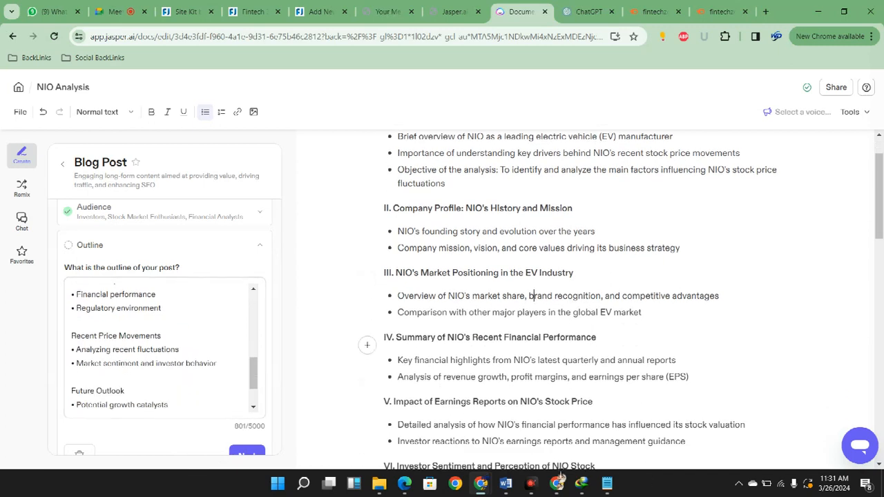
left_click(698, 377)
left_click_drag(691, 377, 394, 338)
key("ctrl+c")
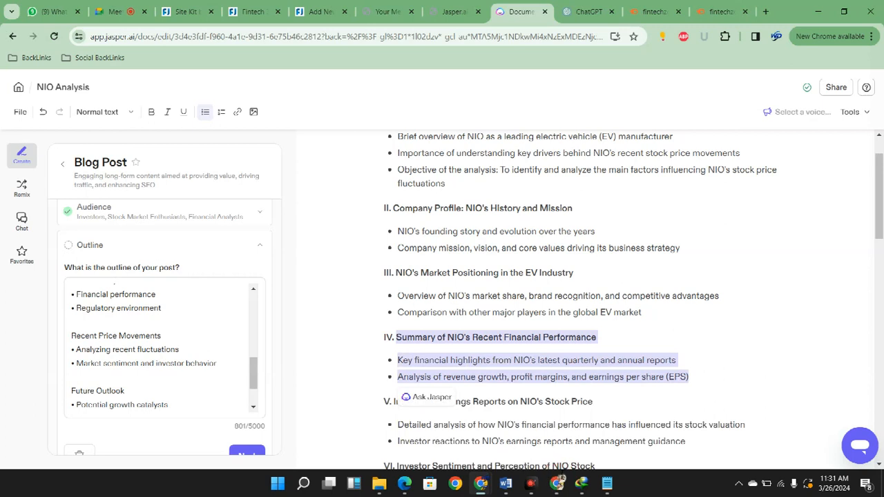
left_click(73, 377)
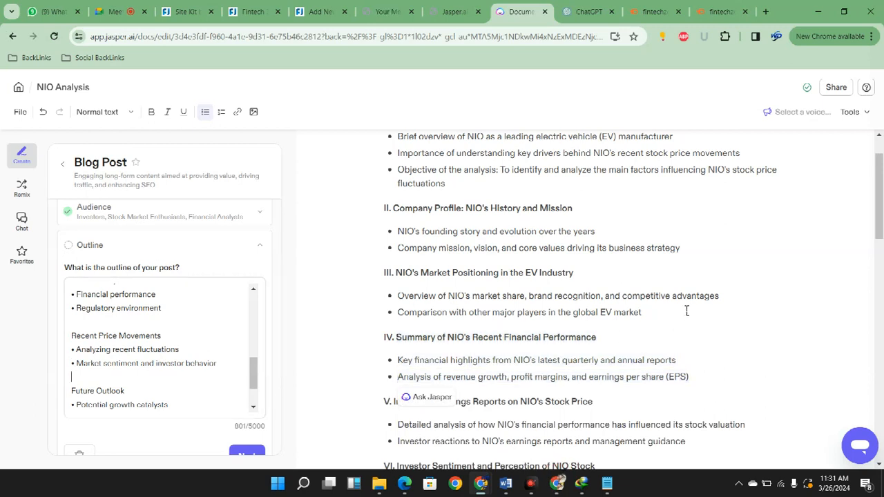
type("\\")
key("BackSpace")
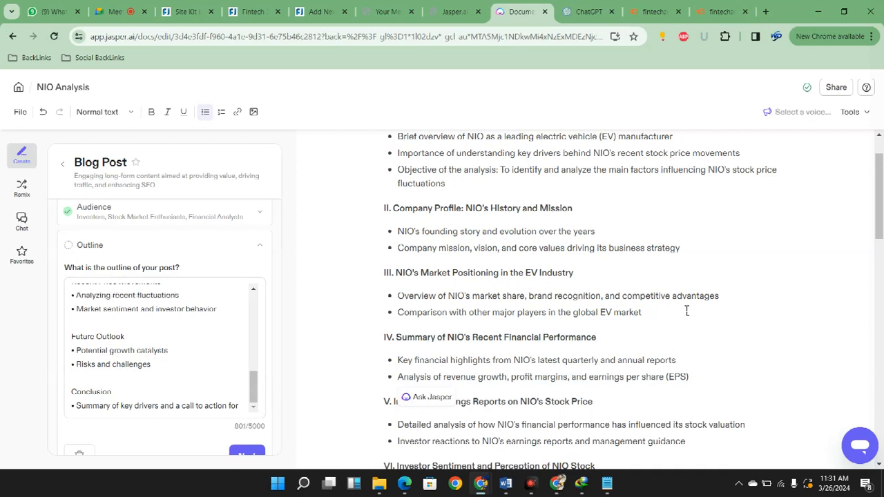
key("Return")
key("Return")
key("Up")
key("ctrl+v")
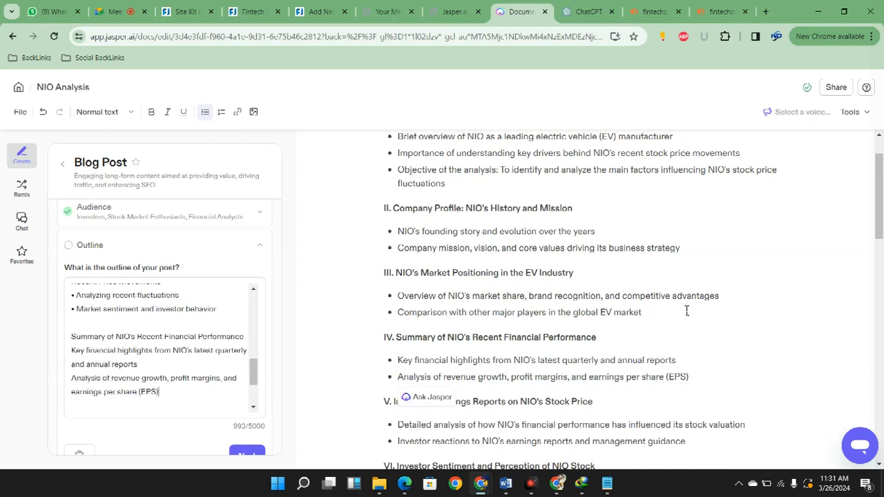
Prefix the two points under Summary of NIO's Recent Financial Performance with bullets followed by a space
key("Up")
key("Up")
key("Up")
key("Left")
key("Left")
key("Left")
key("Left")
key("Left")
key("Left")
key("Left")
key("Left")
key("Left")
key("Left")
key("Left")
key("Left")
key("Left")
key("Left")
key("shift+Left")
key("ctrl+c")
key("Down")
key("Down")
key("ctrl+v")
key("Down")
key("ctrl+v")
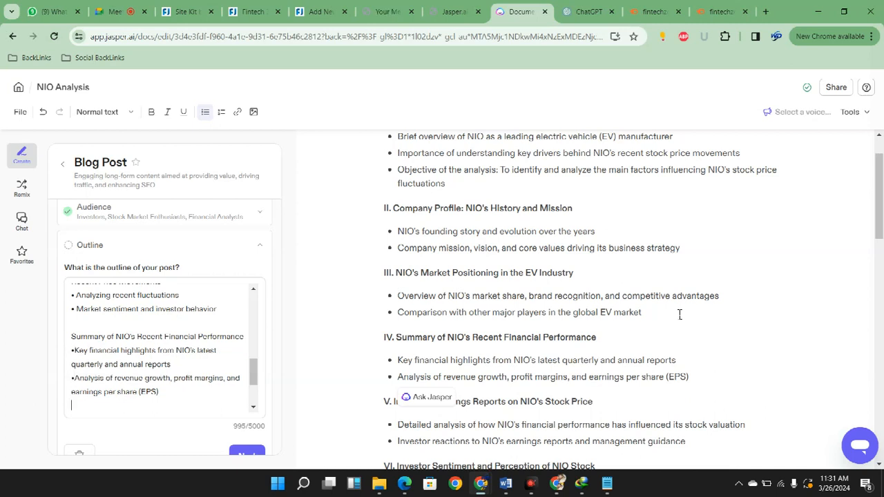
key("Down")
key("Up")
key("Up")
key("Up")
key("Up")
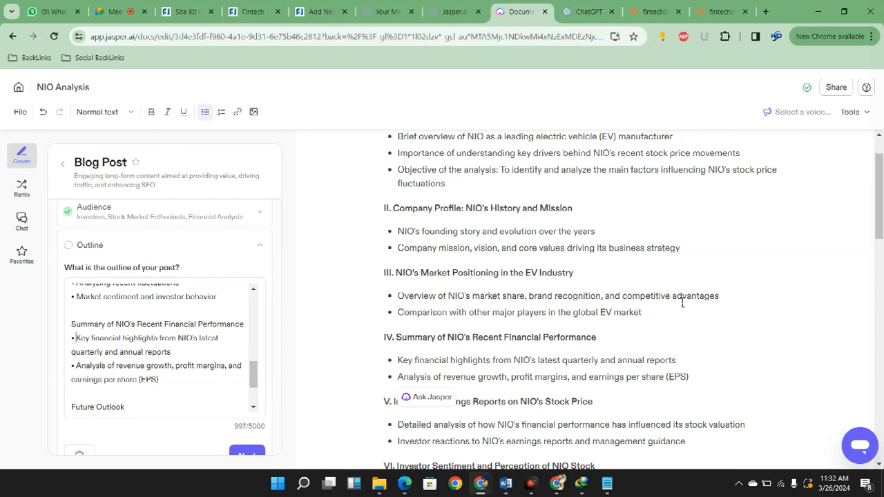
Compare the form outline's Future Outlook and Conclusion sections with the document's sections from V onward
scroll(165, 349, "down", 1)
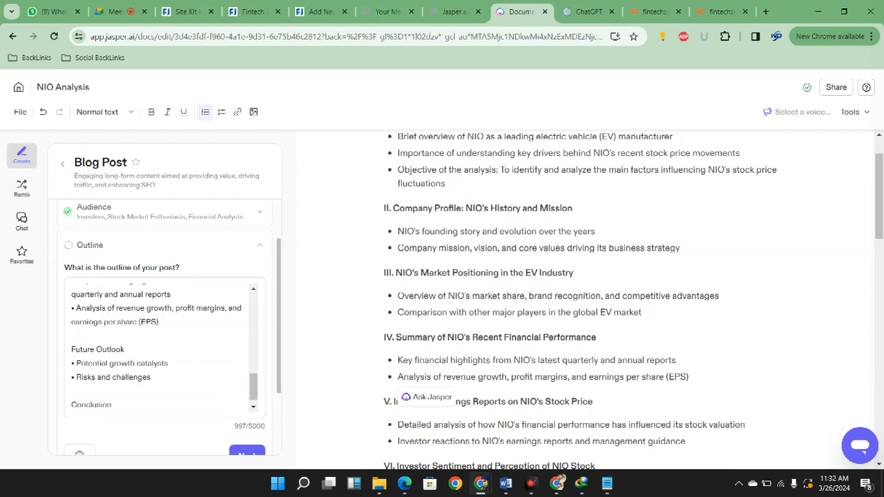
scroll(164, 349, "down", 1)
scroll(164, 348, "up", 1)
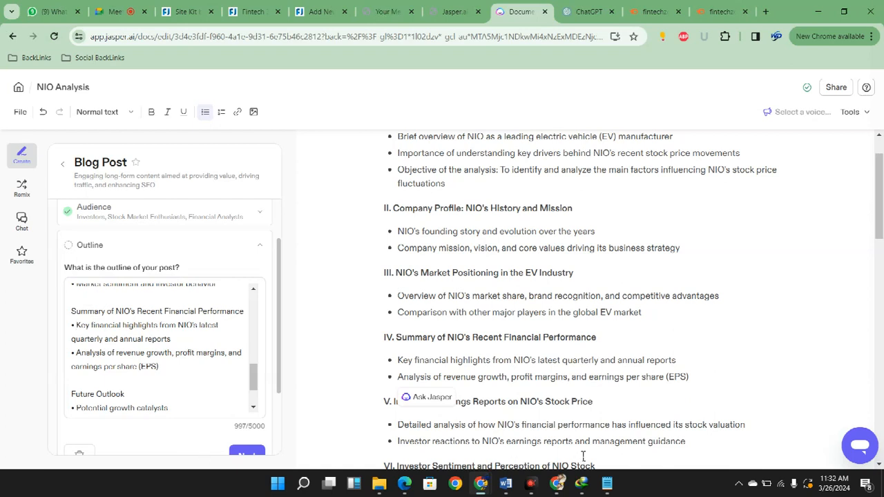
scroll(596, 444, "down", 1)
scroll(596, 444, "down", 1)
scroll(162, 345, "down", 1)
left_click_drag(508, 287, 513, 286)
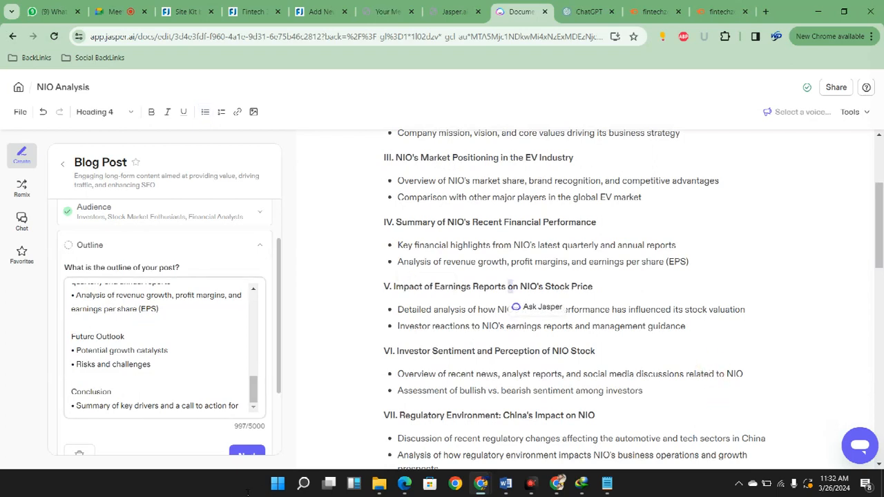
scroll(166, 345, "down", 2)
scroll(166, 346, "up", 2)
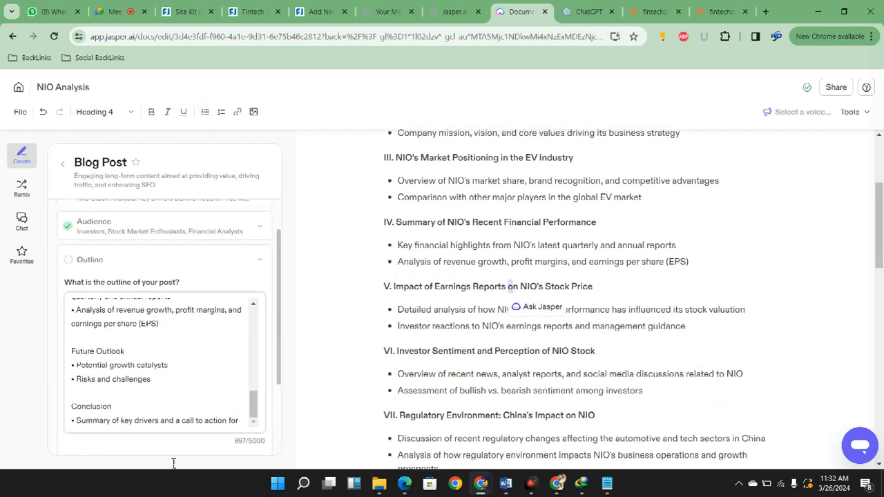
scroll(784, 424, "down", 3)
scroll(784, 424, "up", 3)
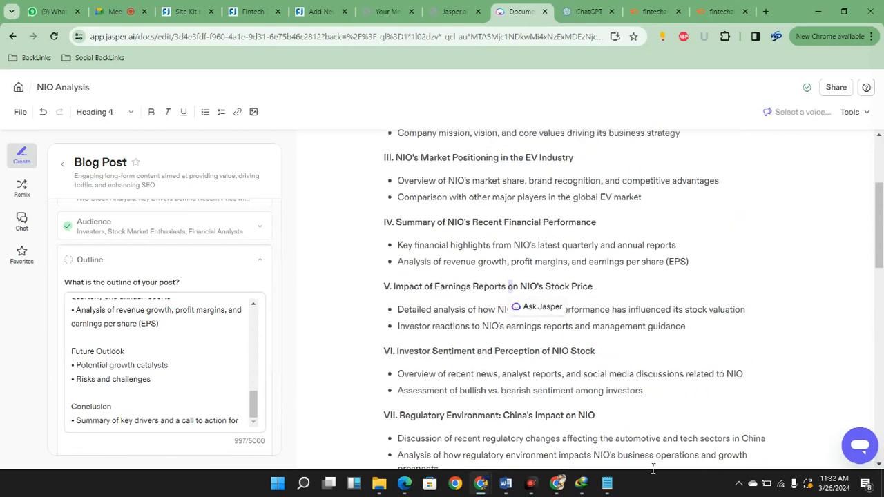
Replace the form outline's Conclusion section with the document's sections from Impact of Earnings Reports through XV. Additional Resources and References
left_click_drag(393, 286, 598, 402)
scroll(592, 340, "down", 2)
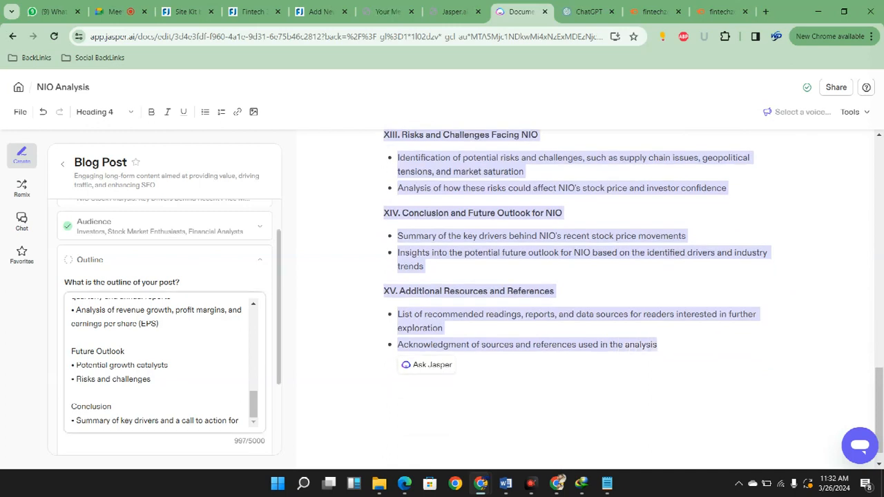
left_click_drag(72, 407, 239, 421)
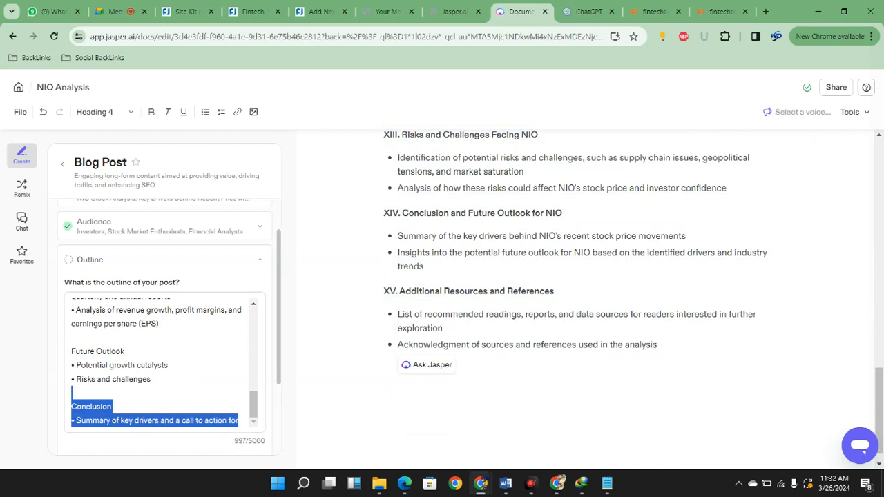
key("BackSpace")
key("Return")
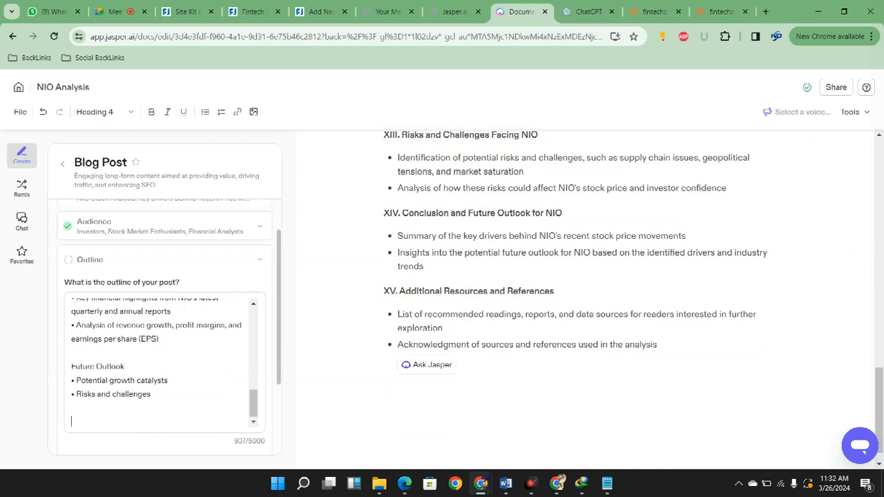
key("ctrl+v")
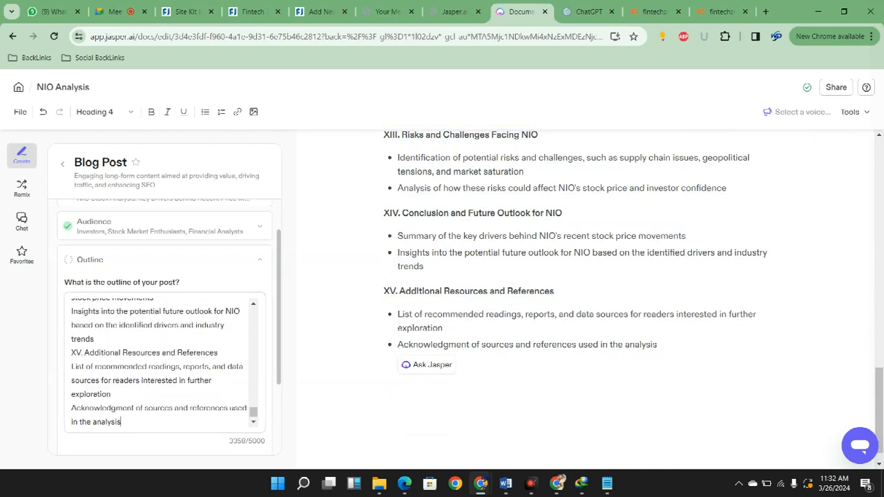
Copy the bullet before "Risks and challenges" and prefix both points under Impact of Earnings Reports on NIO's Stock Price with it in the form's outline
scroll(165, 362, "up", 20)
scroll(165, 362, "down", 8)
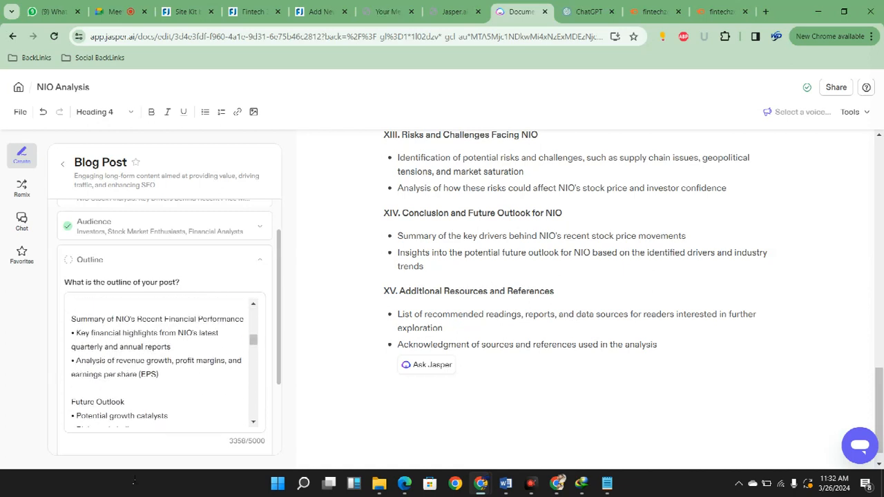
scroll(165, 363, "down", 2)
left_click_drag(72, 372, 75, 372)
key("ctrl+c")
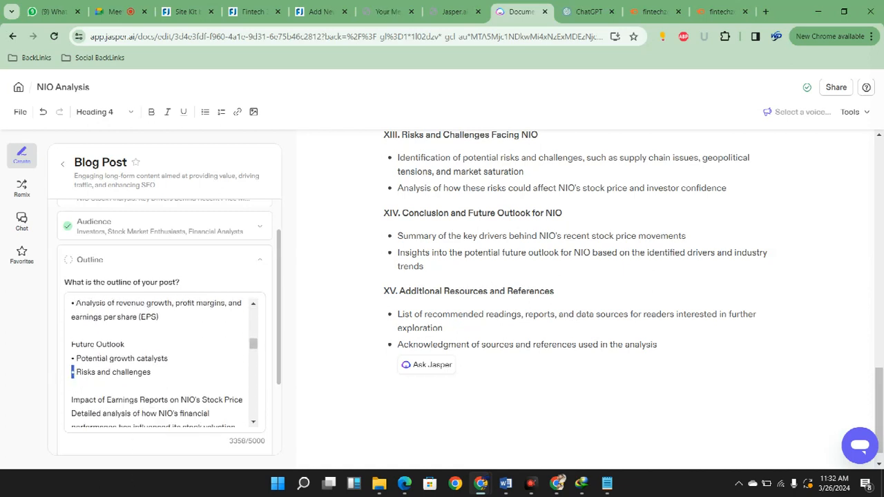
scroll(164, 363, "down", 2)
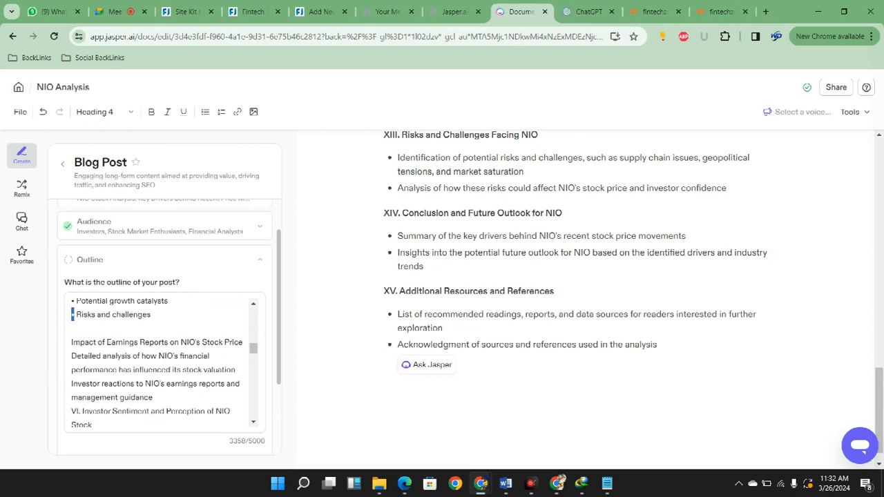
left_click(72, 356)
key("ctrl+v")
key("Down")
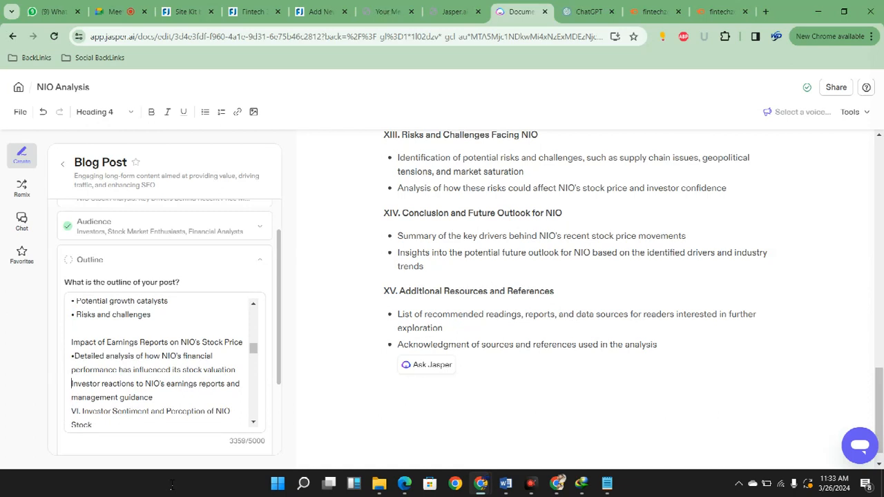
type("•")
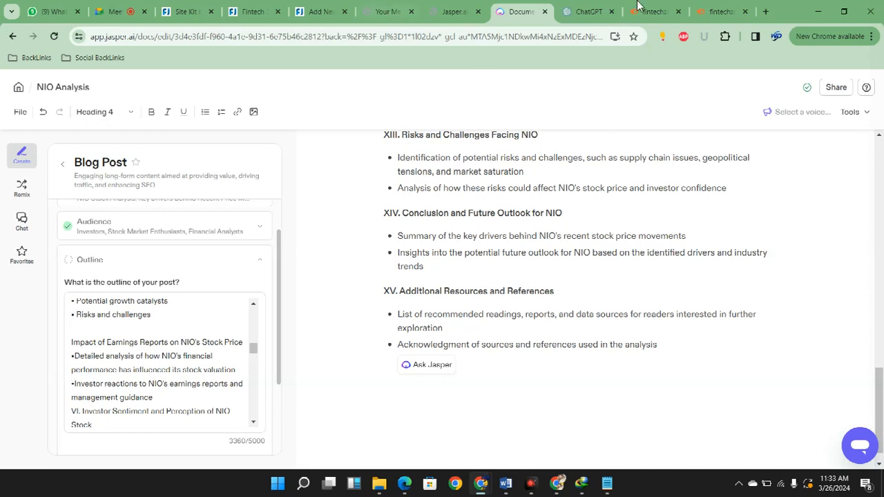
Remove the numeral "VI." from the outline's Investor Sentiment and Perception of NIO Stock heading and insert a blank line above it
scroll(776, 319, "up", 3)
scroll(776, 319, "up", 10)
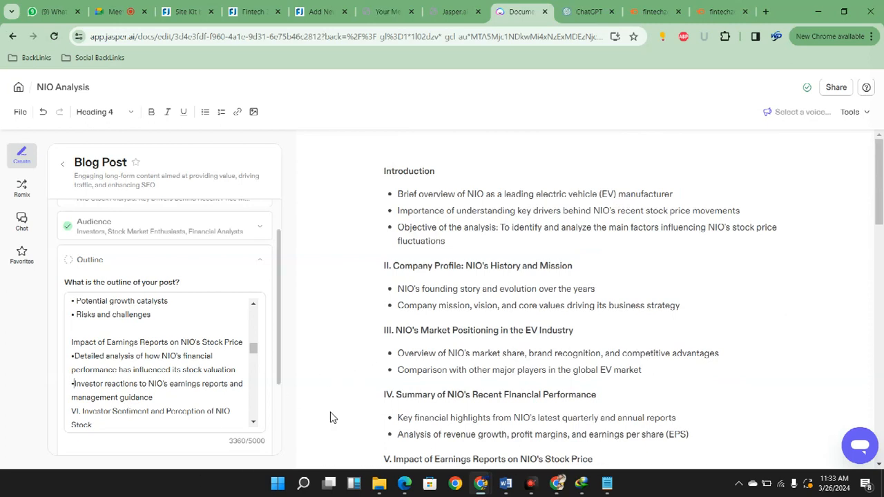
scroll(581, 297, "down", 1)
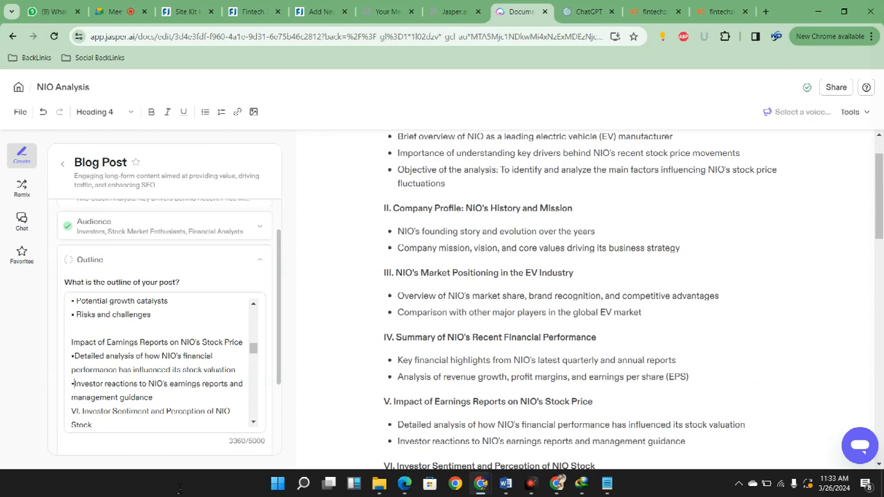
scroll(143, 387, "up", 1)
scroll(143, 387, "down", 1)
scroll(568, 385, "up", 1)
scroll(694, 411, "down", 4)
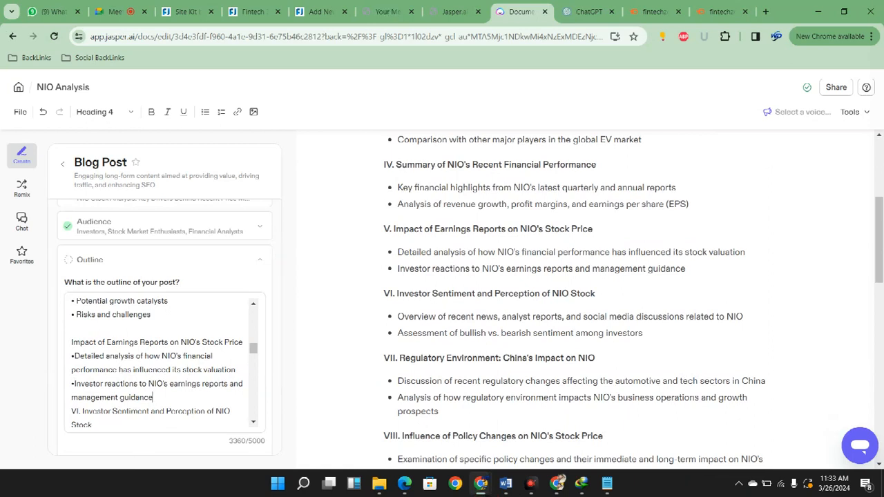
scroll(150, 414, "down", 1)
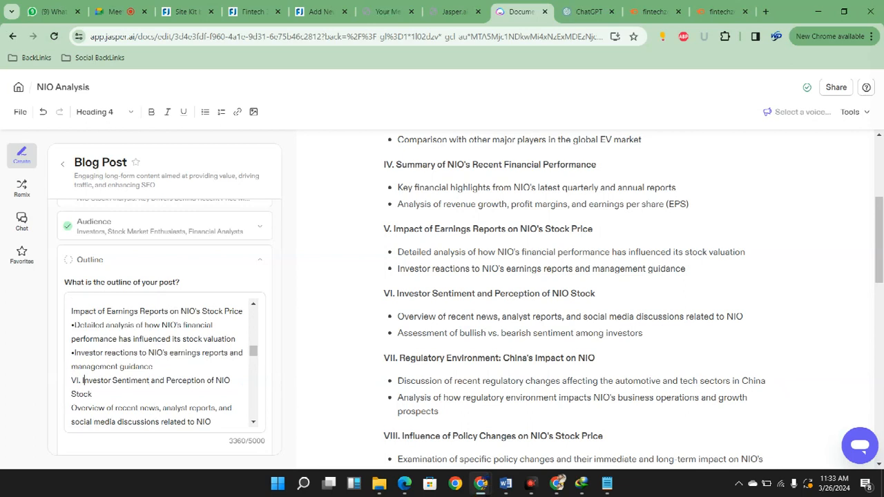
key("BackSpace")
key("BackSpace")
key("BackSpace")
key("BackSpace")
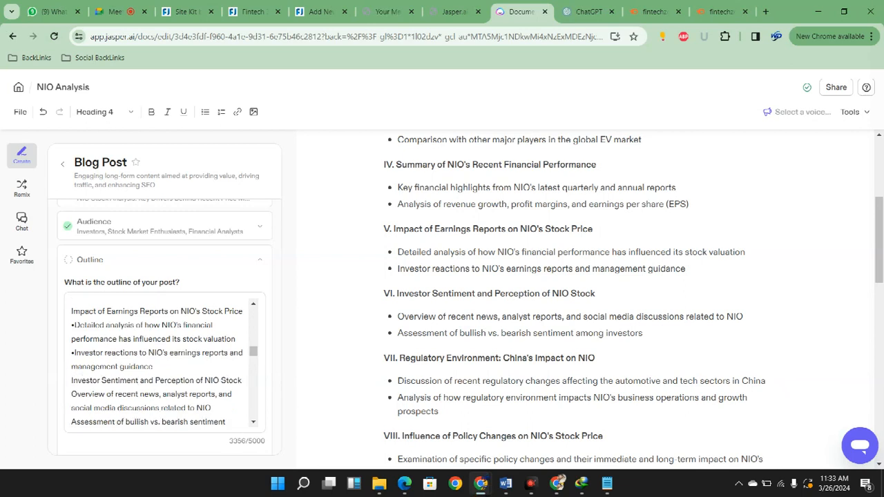
key("Return")
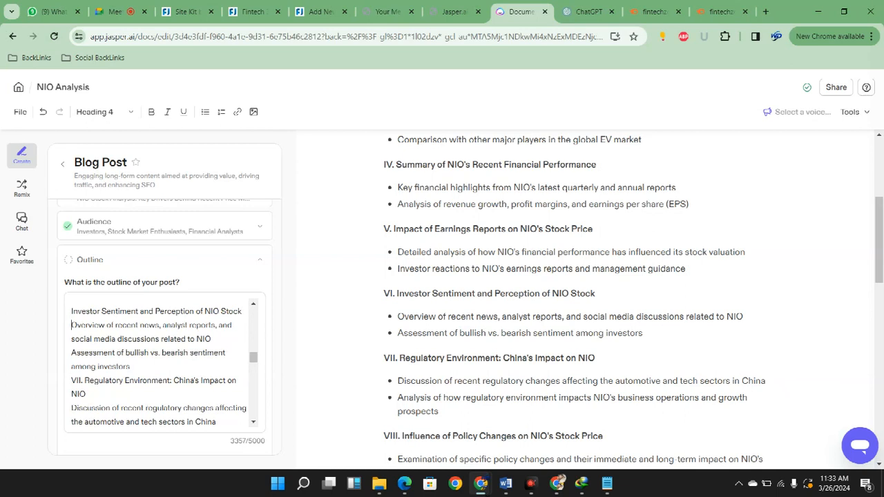
Prefix the two points under Investor Sentiment and Perception of NIO Stock with bullets followed by a space
type("•")
key("End")
type("•")
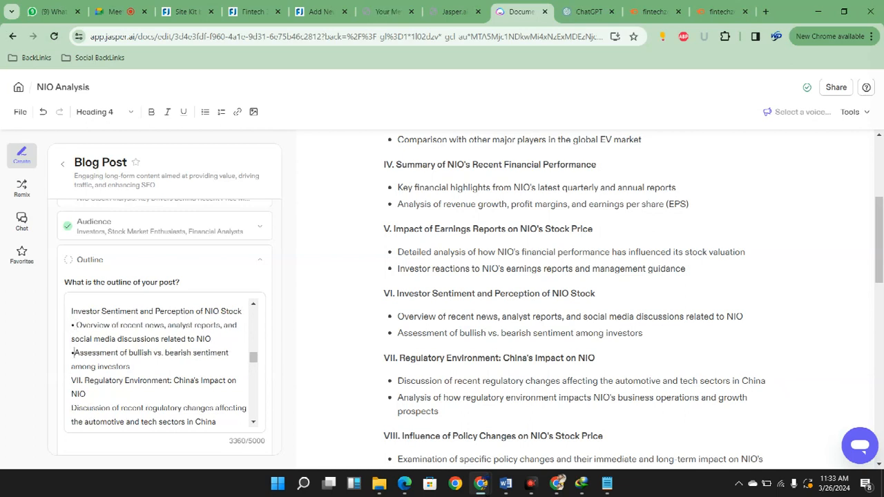
key("Right")
key("Right")
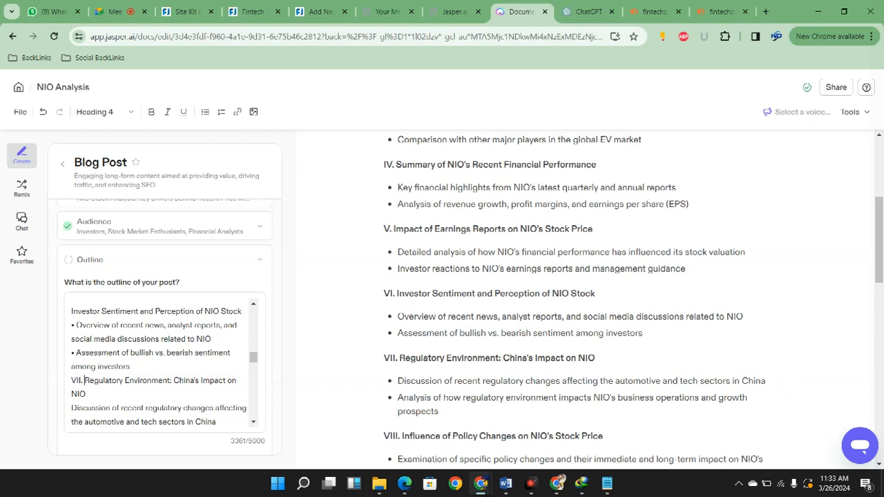
Remove the numeral "VII." from the Regulatory Environment: China's Impact on NIO heading and insert a blank line above it
key("BackSpace")
key("BackSpace")
key("BackSpace")
key("BackSpace")
key("BackSpace")
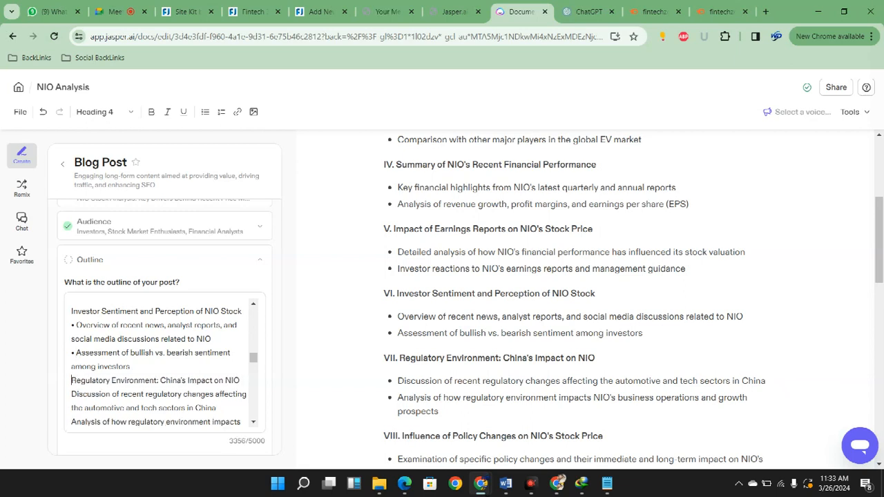
key("Return")
Prefix the two points under Regulatory Environment: China's Impact on NIO with bullets followed by a space
key("Down")
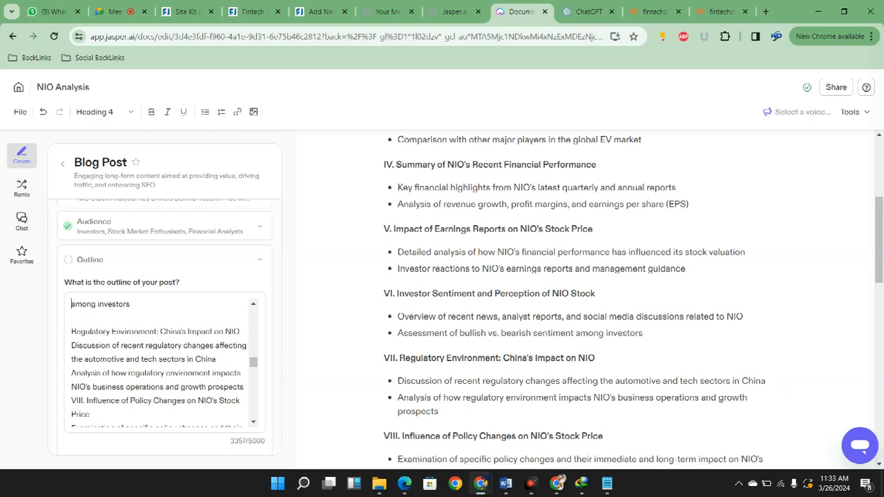
type("-")
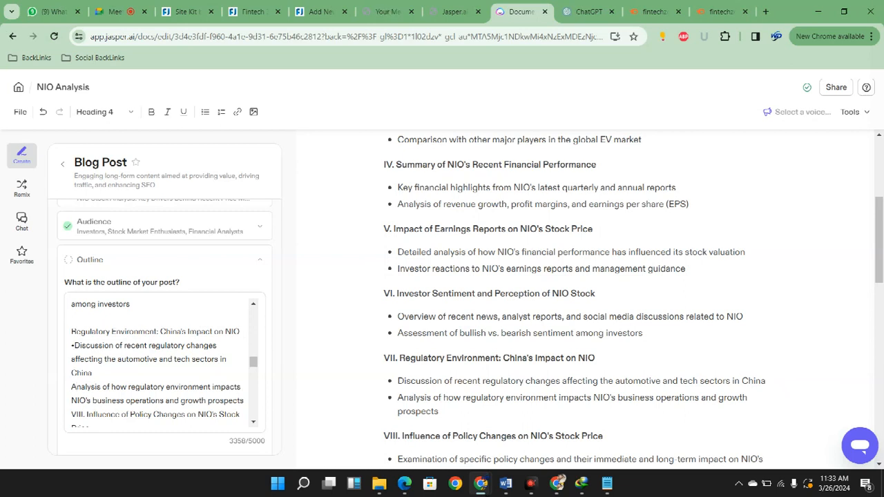
type("•")
key("Up")
key("Up")
key("Up")
key("Down")
key("Down")
key("Down")
key("Down")
key("Down")
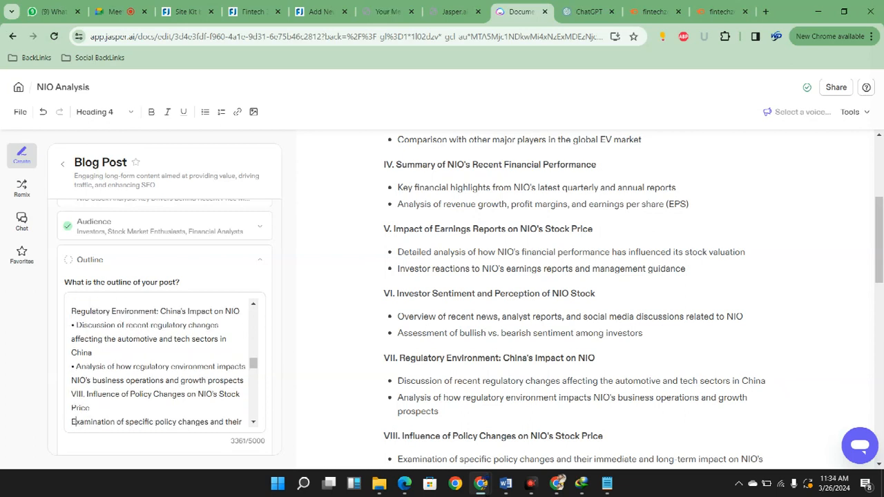
Remove the numeral "VIII." from the Influence of Policy Changes on NIO's Stock Price heading and insert a blank line above it
key("Right")
key("Right")
key("Right")
key("BackSpace")
key("BackSpace")
key("BackSpace")
key("BackSpace")
key("BackSpace")
key("BackSpace")
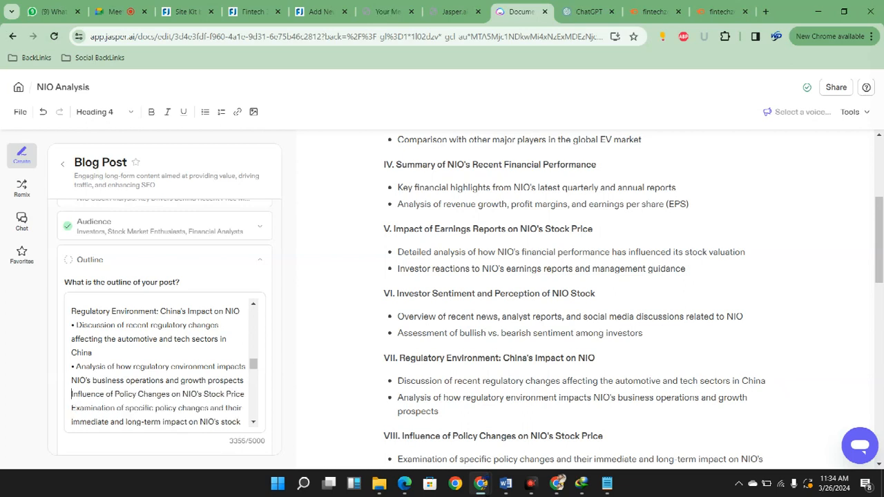
key("Return")
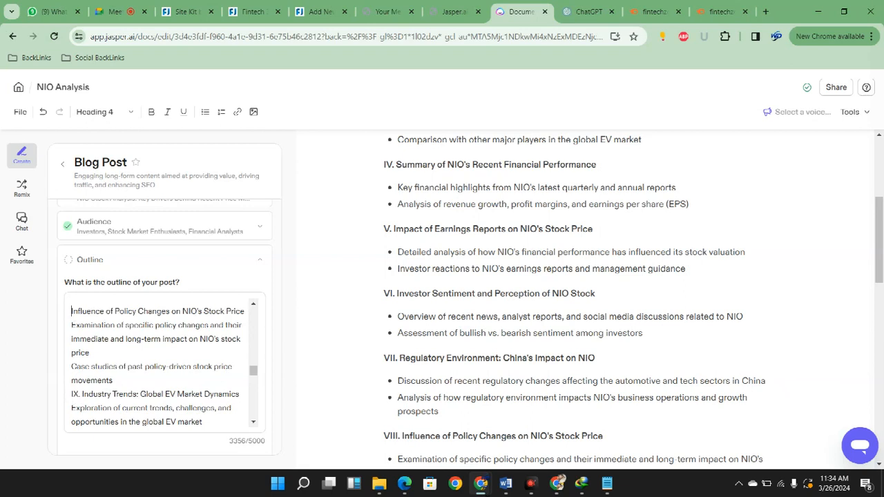
Prefix the two points under Influence of Policy Changes on NIO's Stock Price with bullets followed by a space
key("Down")
type("•")
key("Down")
key("Down")
key("Down")
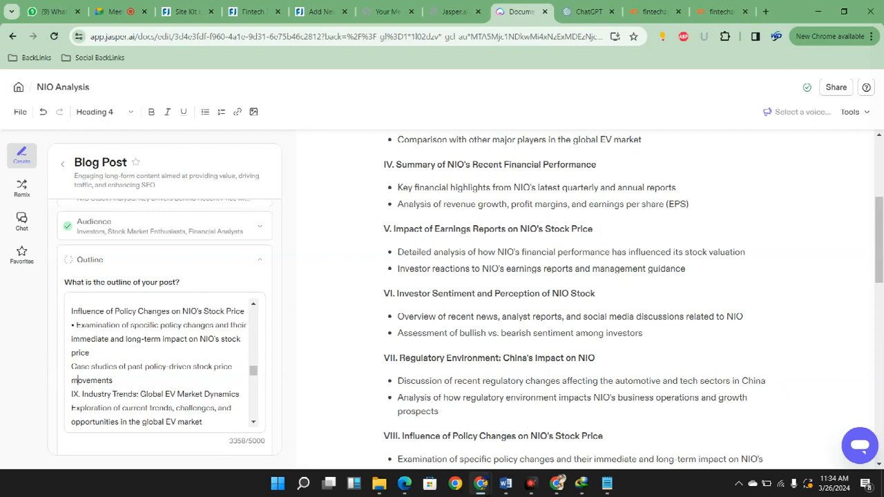
key("Up")
key("Home")
Remove the numeral "IX." from the Industry Trends: Global EV Market Dynamics heading and insert a blank line above it
key("Down")
type("•")
key("Down")
key("Down")
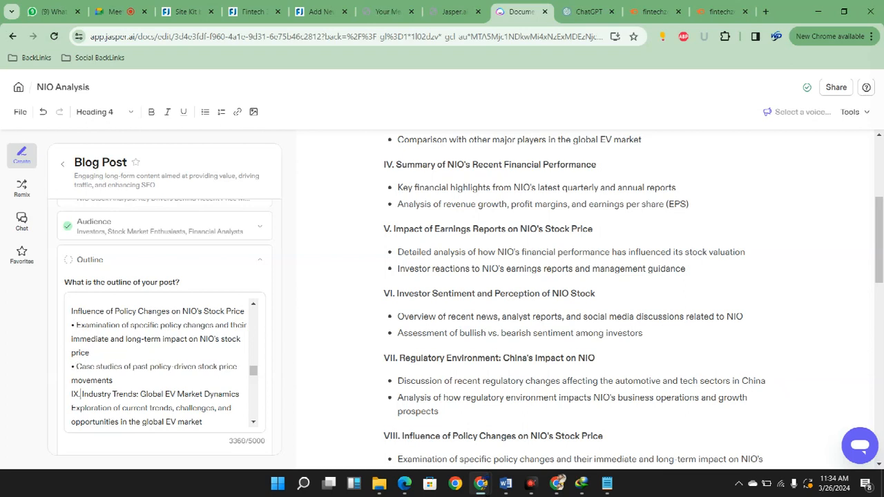
key("BackSpace")
key("BackSpace")
key("BackSpace")
key("BackSpace")
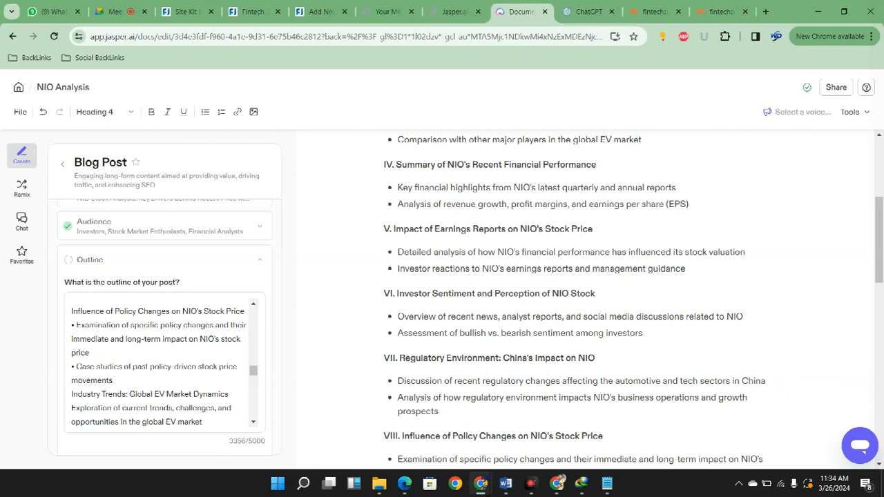
key("Return")
Prefix the two points under Industry Trends: Global EV Market Dynamics with bullets followed by a space
type("•")
key("Down")
key("Up")
key("Down")
key("Down")
key("Down")
key("Up")
type("•")
Remove the numeral "X." from the Competitive Landscape: NIO vs. Other EV Manufacturers heading and insert a blank line above it
key("Down")
key("Down")
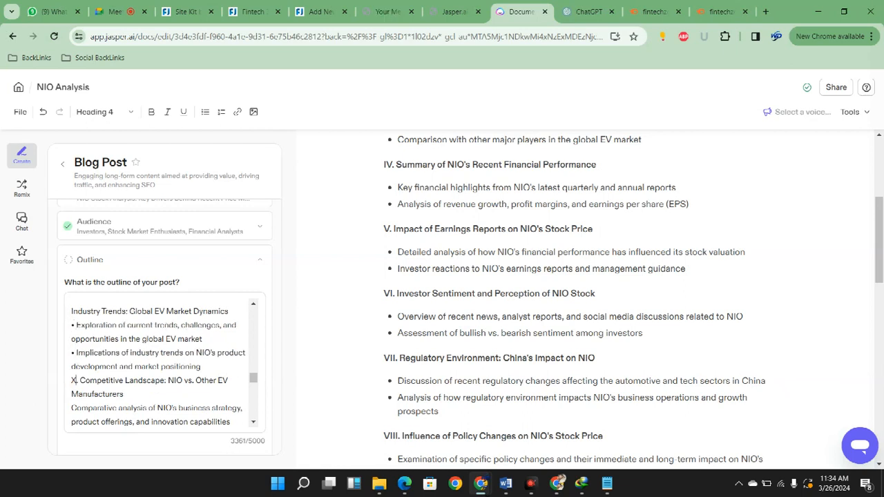
key("BackSpace")
key("BackSpace")
key("BackSpace")
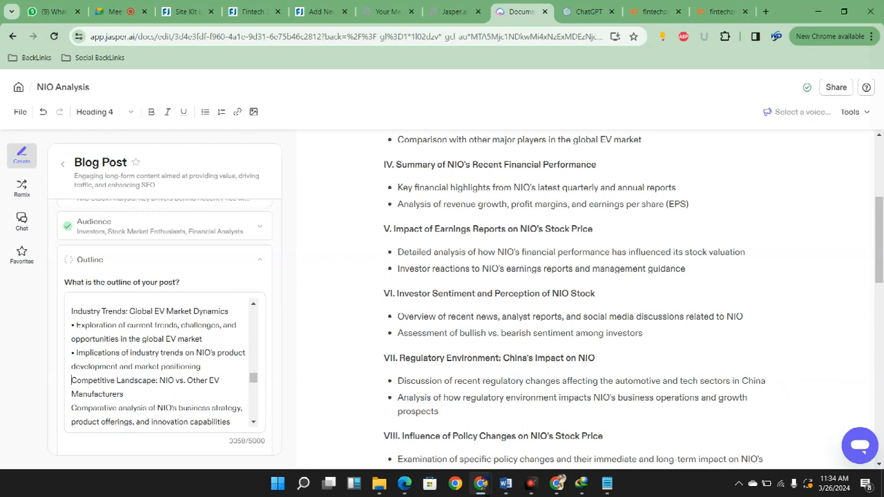
scroll(159, 363, "down", 1)
Prefix the two points under Competitive Landscape: NIO vs. Other EV Manufacturers with bullets followed by a space
key("Down")
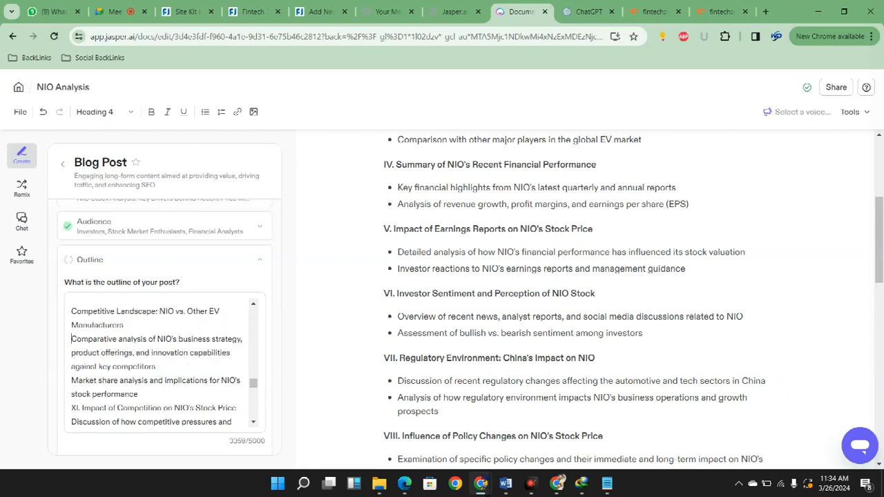
type("•")
key("Down")
key("Down")
key("Down")
type("•")
Remove the numeral "XI." from the Impact of Competition on NIO's Stock Price heading and insert a blank line above it
key("Right")
key("BackSpace")
key("BackSpace")
key("BackSpace")
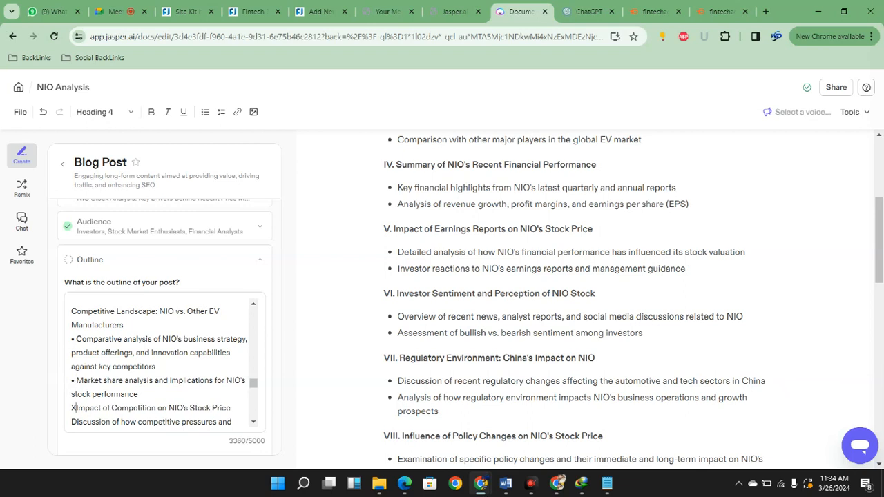
Prefix the two points under Impact of Competition on NIO's Stock Price with bullets followed by a space
key("Down")
type("•")
key("Down")
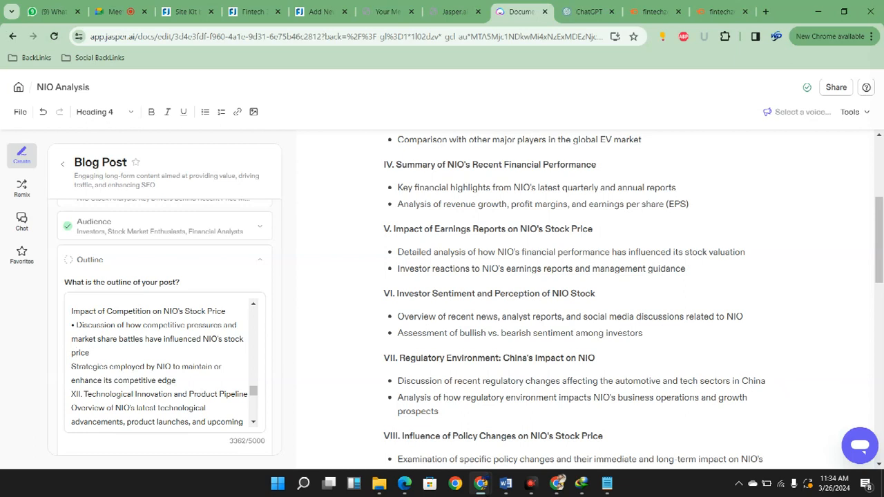
scroll(658, 470, "down", 4)
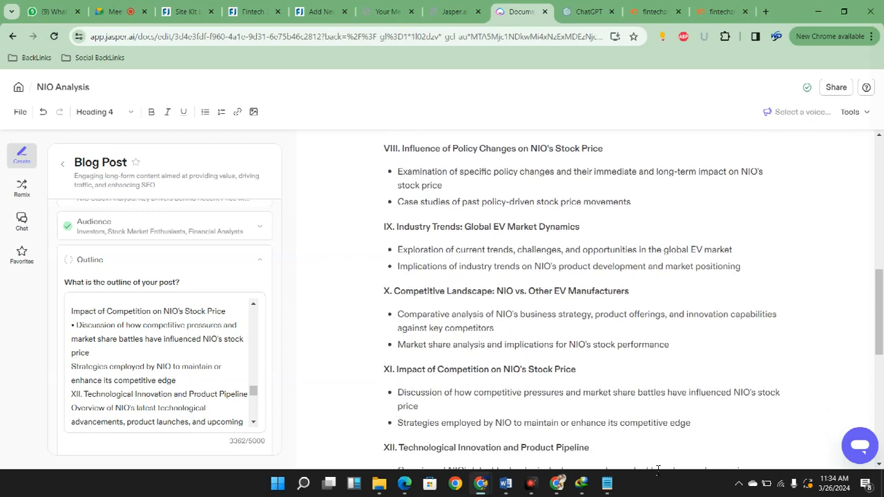
scroll(657, 470, "down", 2)
key("Down")
key("Left")
type("•")
Remove the numeral "XII." from the Technological Innovation and Product Pipeline heading and insert a blank line above it
key("Down")
key("Down")
key("Right")
key("Right")
key("Right")
key("Right")
key("BackSpace")
key("BackSpace")
key("BackSpace")
key("BackSpace")
key("BackSpace")
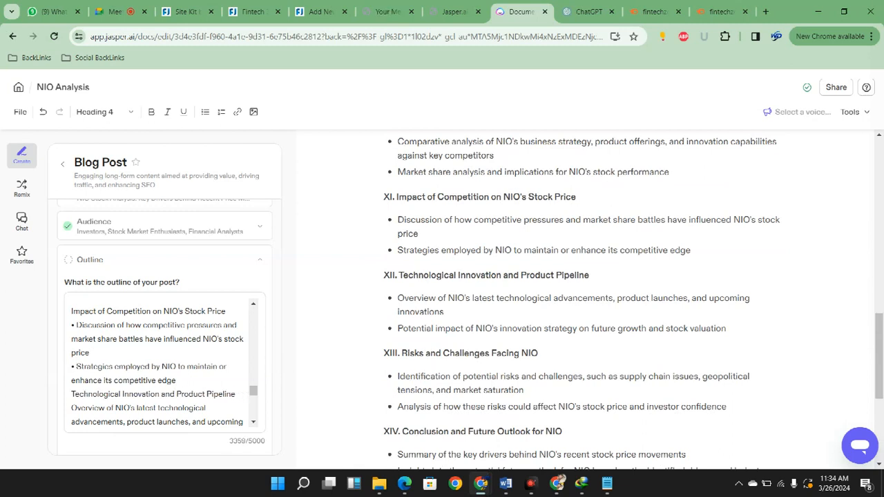
key("Return")
Prefix the two points under Technological Innovation and Product Pipeline with bullets followed by a space
key("Down")
type("-")
key("Up")
key("Up")
key("Up")
key("Down")
key("Down")
type("•")
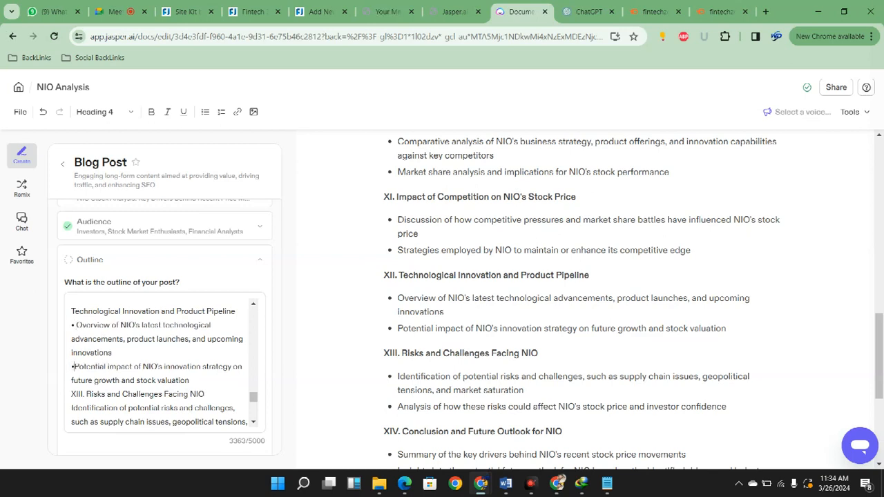
Remove the numeral "XIII." from the Risks and Challenges Facing NIO heading and insert a blank line above it
key("Down")
key("Down")
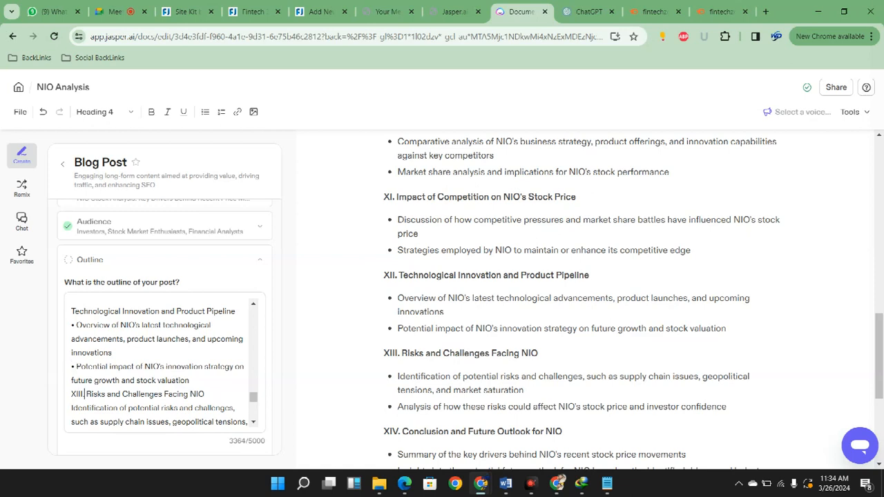
key("BackSpace")
key("BackSpace")
key("BackSpace")
key("BackSpace")
key("BackSpace")
key("BackSpace")
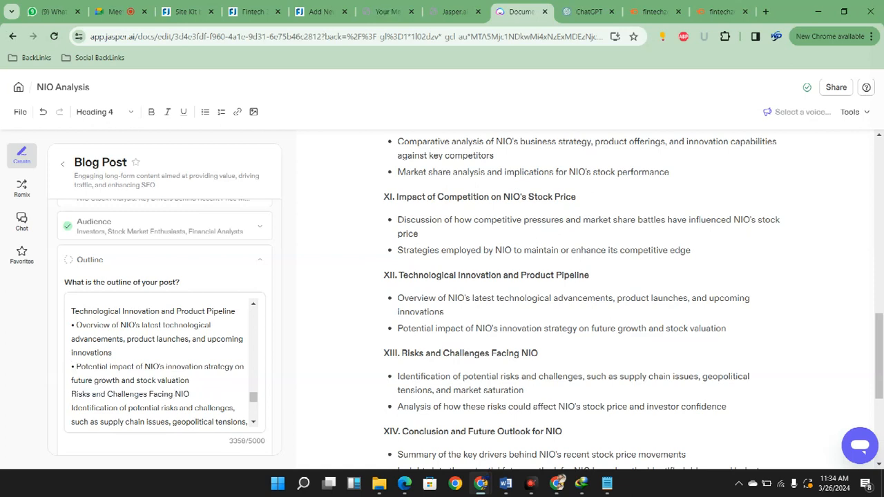
key("Return")
Prefix the two points under Risks and Challenges Facing NIO with bullets followed by a space
type("•")
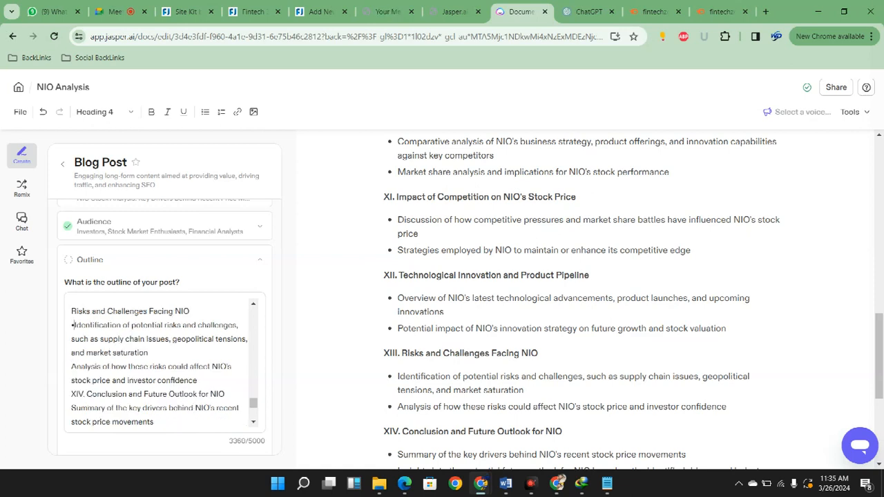
key("Left")
type("•")
key("Down")
key("Down")
key("Down")
Remove the numeral "XIV." from the Conclusion and Future Outlook for NIO heading and insert a blank line above it
key("Right")
key("Right")
key("BackSpace")
key("BackSpace")
key("BackSpace")
key("BackSpace")
key("BackSpace")
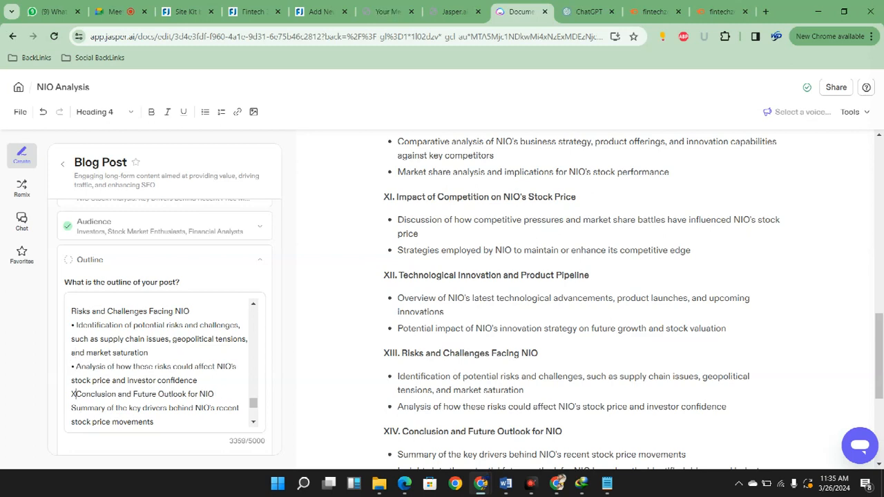
Prefix the two points under Conclusion and Future Outlook for NIO with bullets followed by a space
key("Down")
type("•")
key("Down")
key("Down")
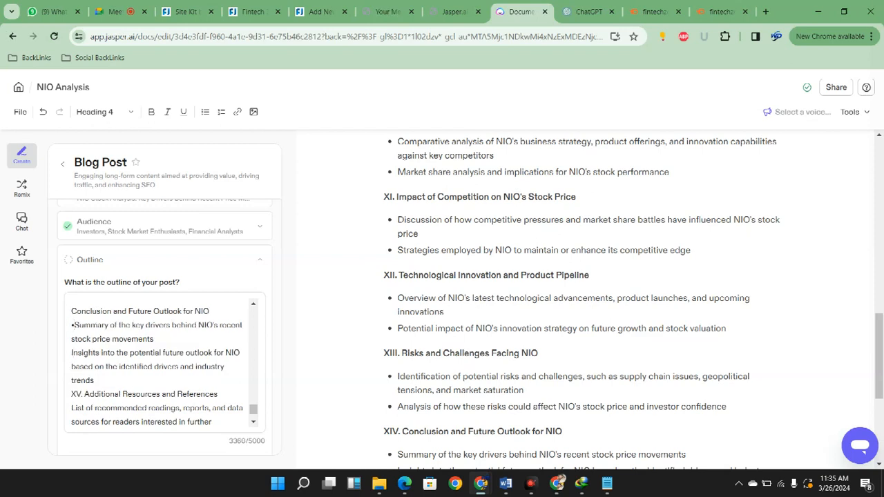
type("•")
Remove the numeral "XV." from the Additional Resources and References heading and insert a blank line above it
key("Down")
key("Right")
key("Right")
key("BackSpace")
key("BackSpace")
key("BackSpace")
key("BackSpace")
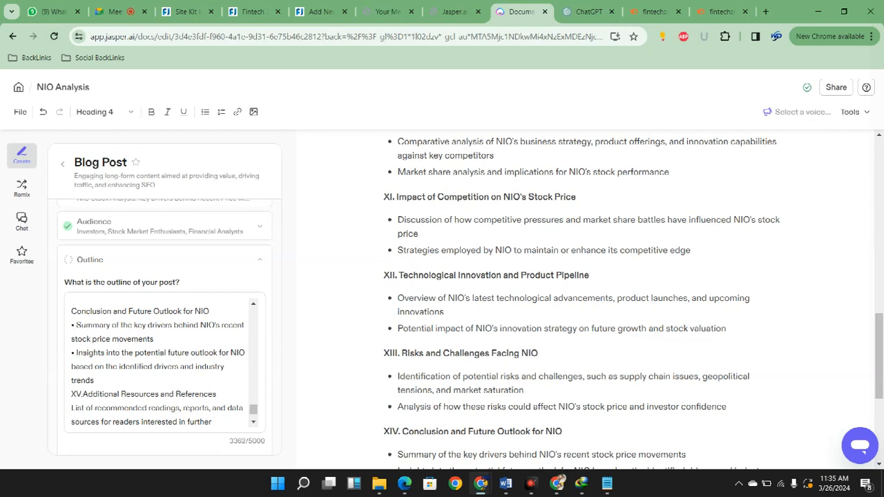
key("Return")
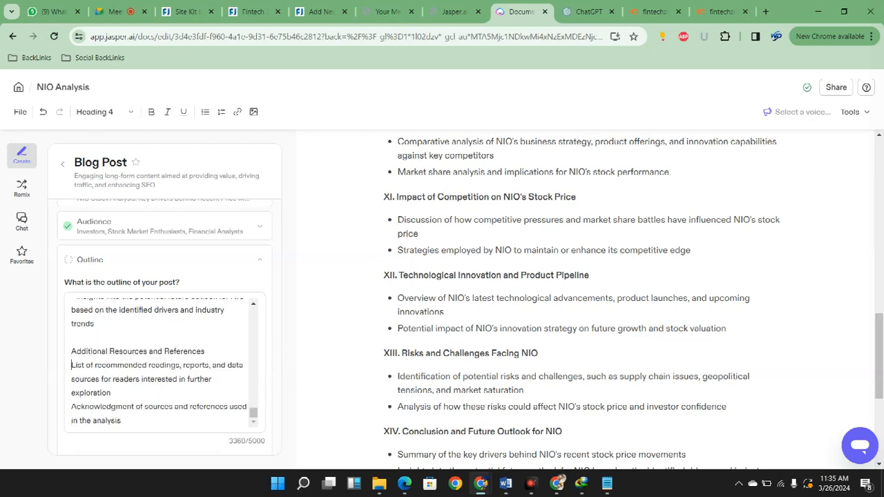
Prefix the two points under Additional Resources and References with bullets followed by a space
type("•")
key("Down")
key("Down")
type("•")
left_click(74, 365)
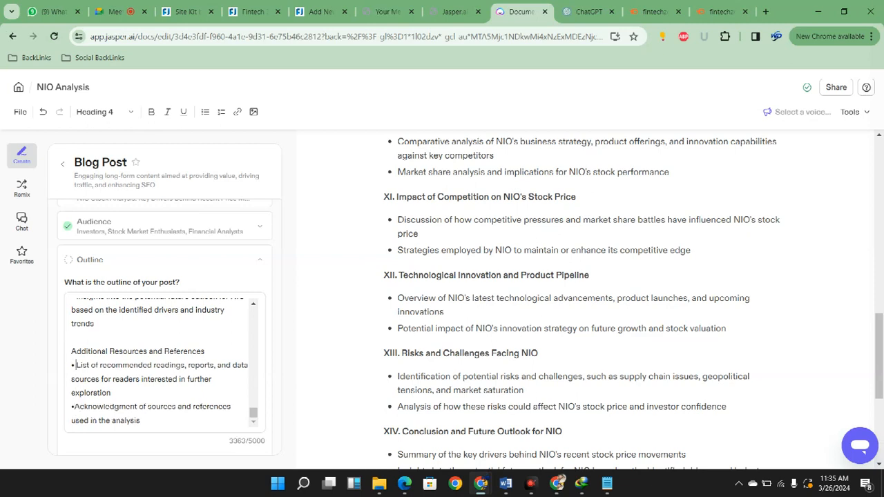
left_click(74, 406)
left_click(141, 421)
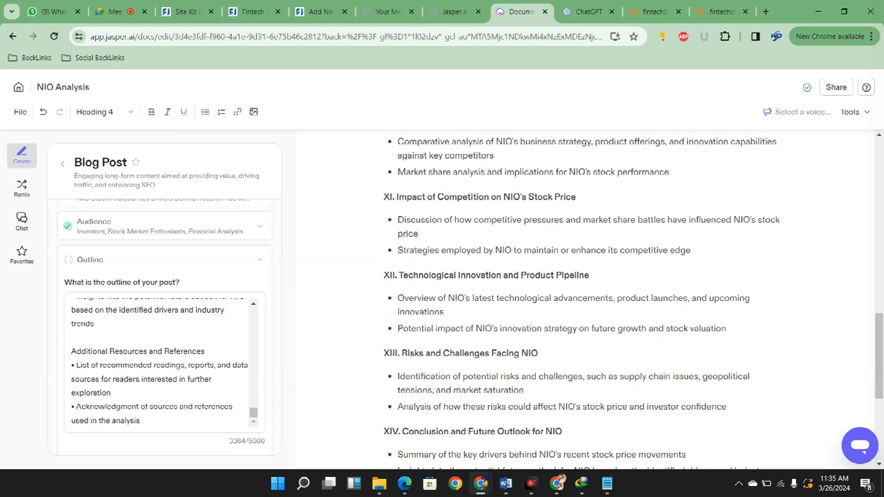
Review the merged outline from its title through the Introduction, Company Overview and Recent Price Movements sections
scroll(198, 370, "up", 5)
left_click_drag(254, 340, 257, 296)
scroll(219, 289, "down", 1)
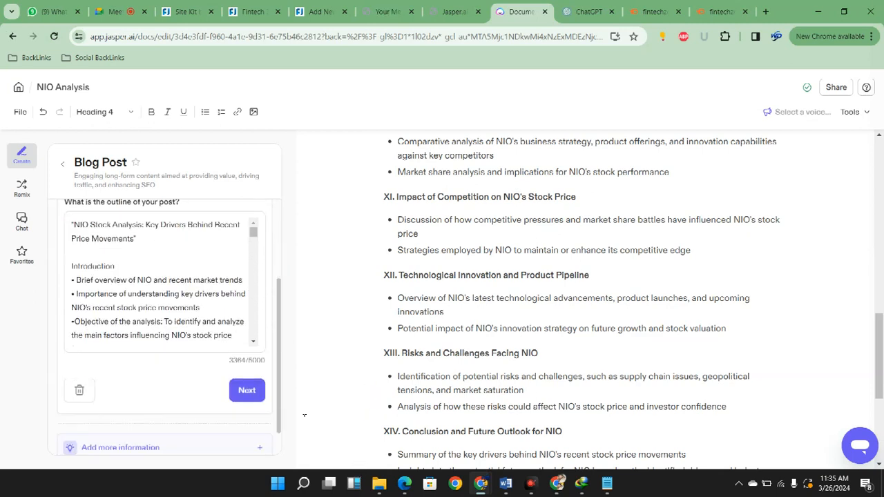
scroll(164, 277, "down", 5)
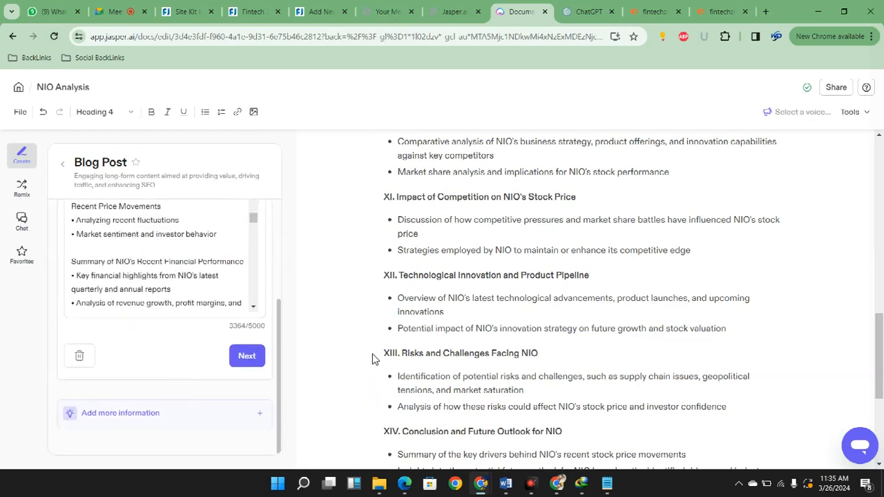
scroll(211, 415, "up", 8)
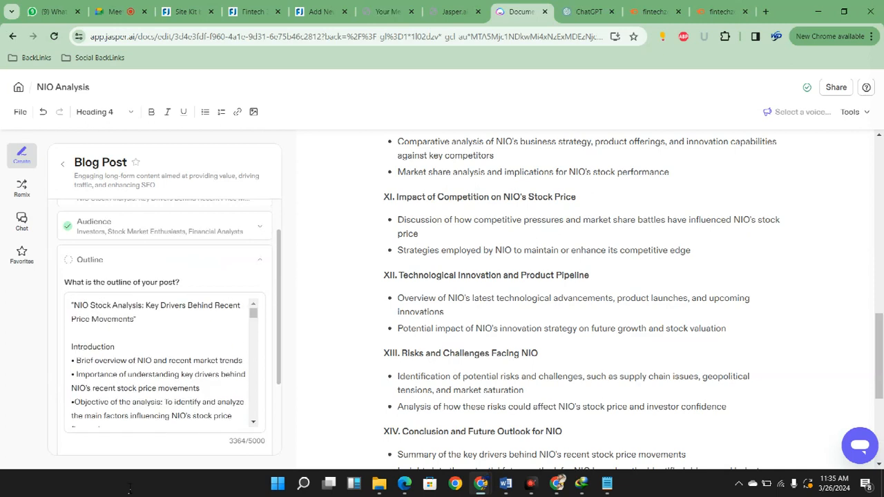
left_click_drag(90, 361, 116, 388)
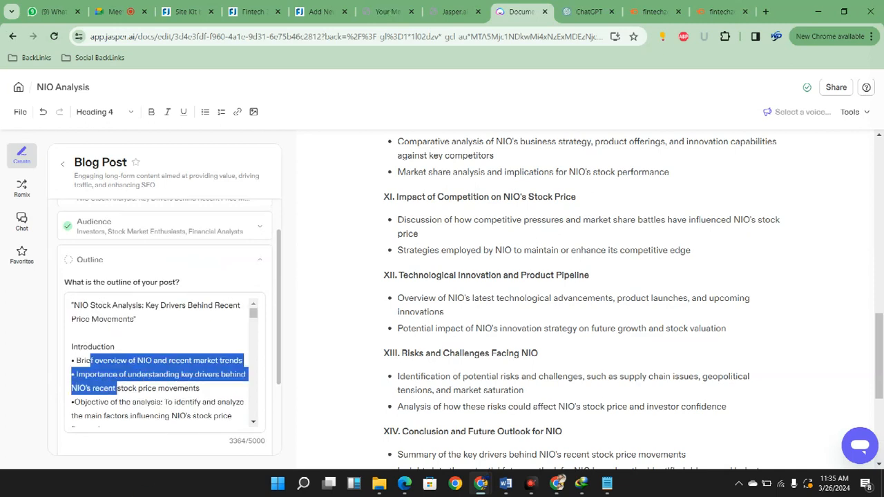
scroll(116, 388, "down", 2)
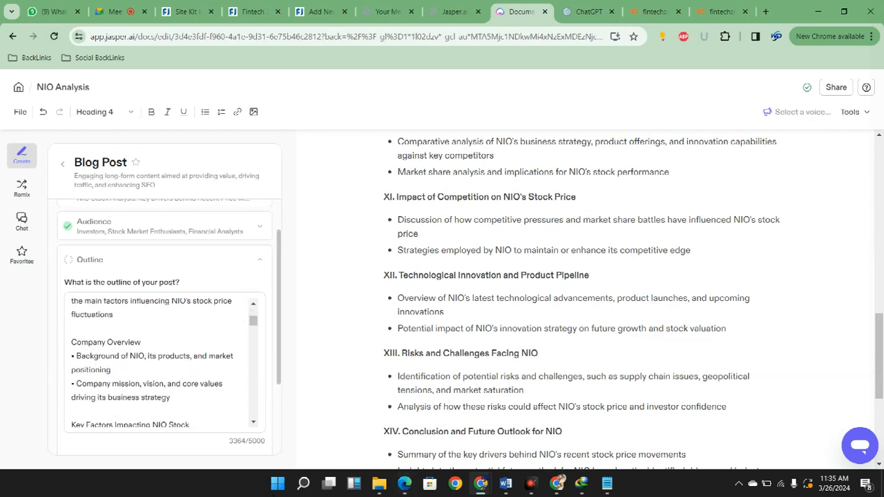
scroll(102, 369, "down", 1)
scroll(138, 373, "down", 2)
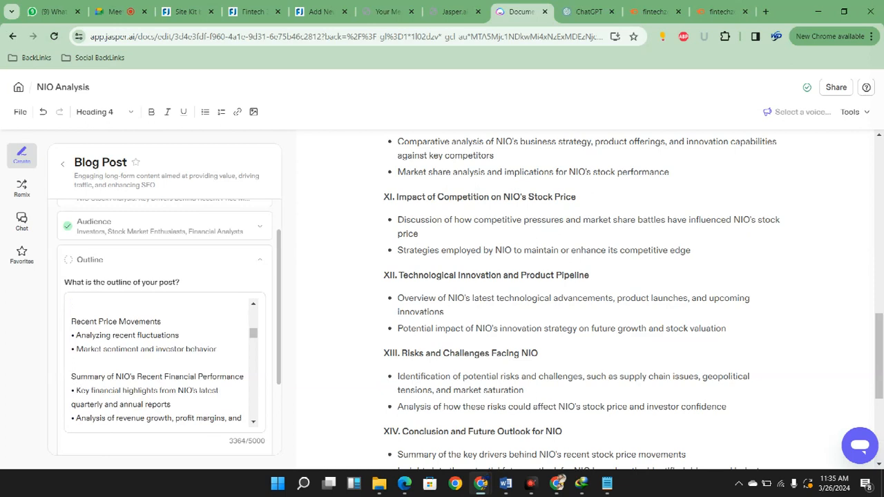
scroll(138, 442, "down", 2)
Add SEO Keywords to the blog post brief and tag "fintechzoom nio stock", copied from the Keyword Magic Tool results
left_click(260, 413)
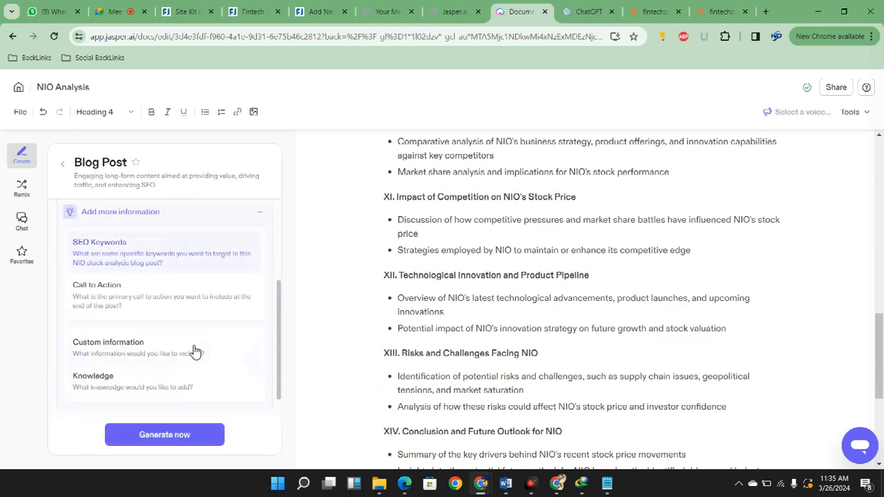
left_click(193, 353)
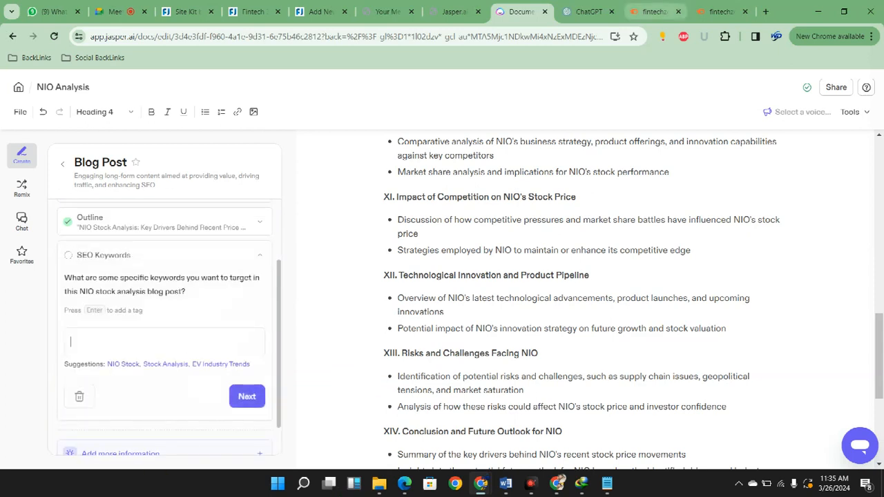
left_click(653, 12)
right_click(377, 314)
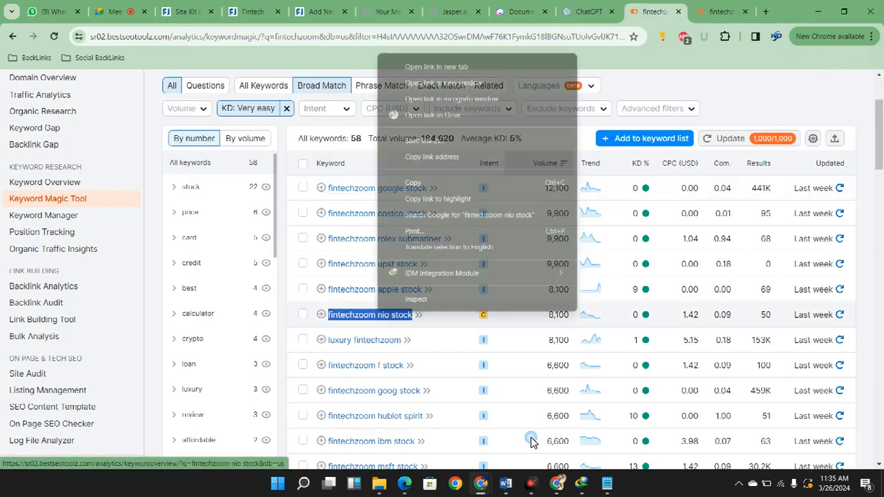
left_click(413, 183)
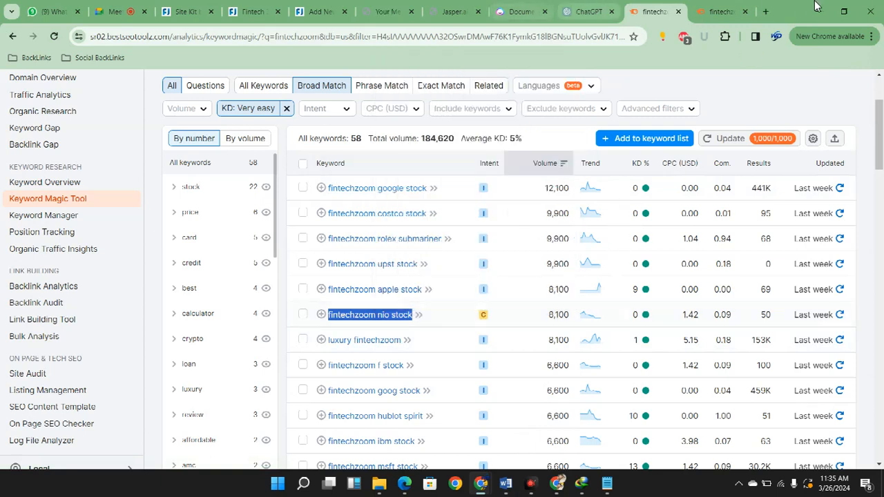
left_click(586, 11)
left_click(453, 11)
left_click(515, 11)
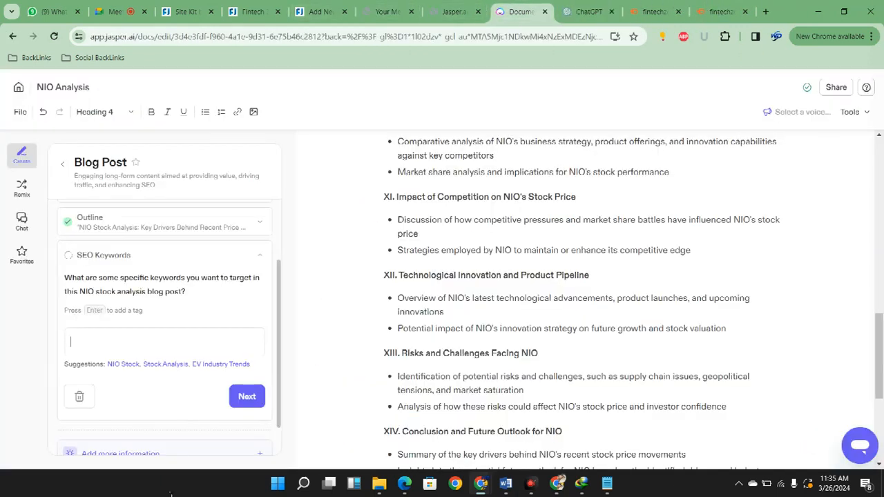
key("ctrl+v")
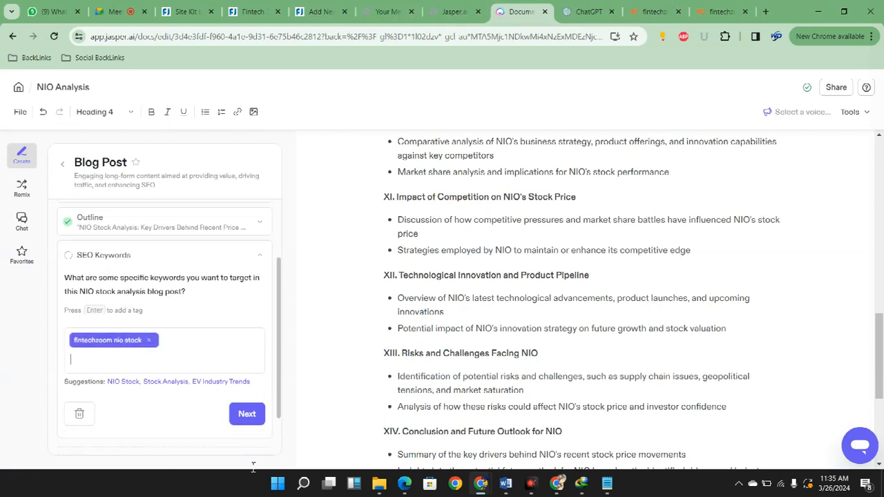
Copy "fintechzoom nio stock forecast" from the keyword overview's variations and add it as a second SEO keyword tag
left_click(656, 11)
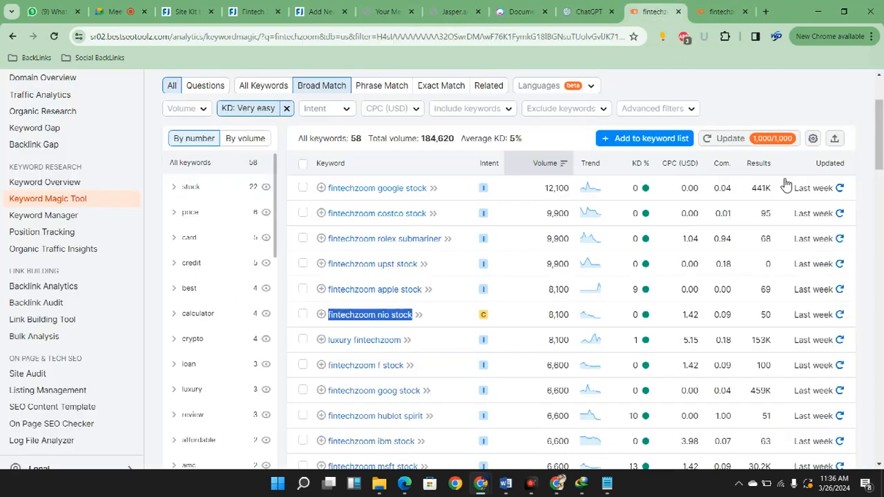
key("ctrl+Tab")
scroll(492, 380, "down", 5)
scroll(351, 377, "up", 1)
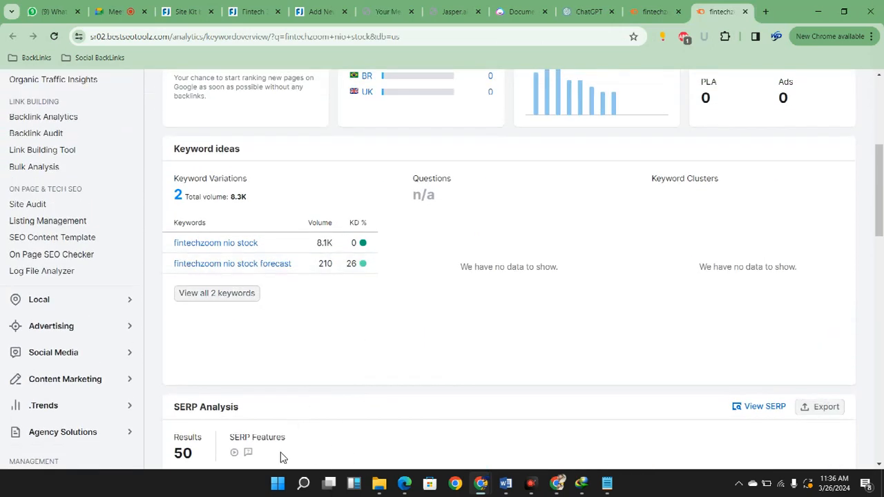
left_click_drag(293, 264, 246, 371)
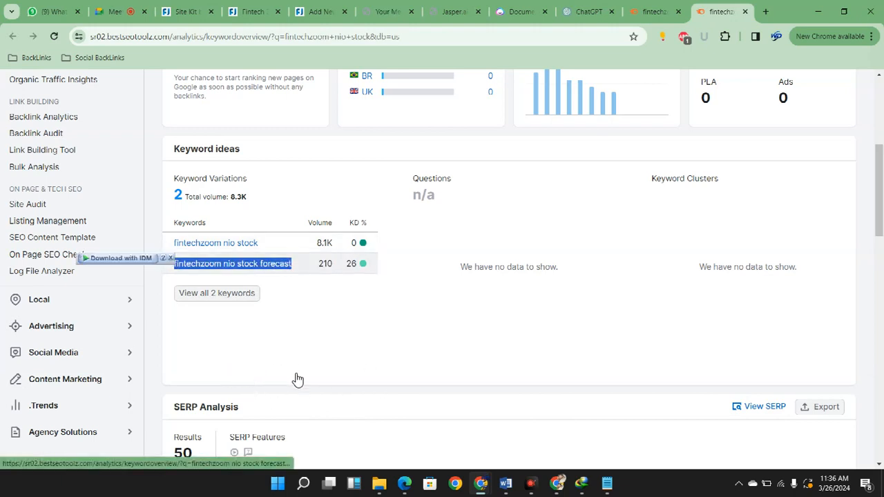
left_click(653, 11)
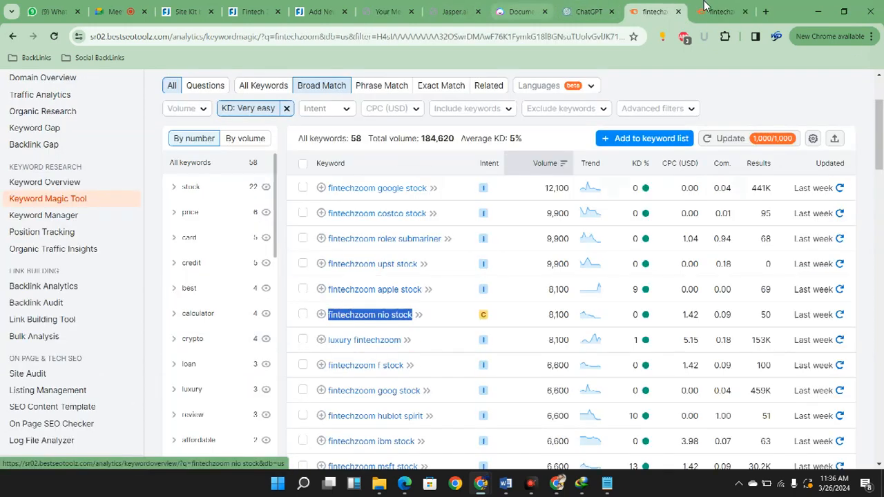
left_click(522, 11)
left_click(589, 11)
left_click(523, 11)
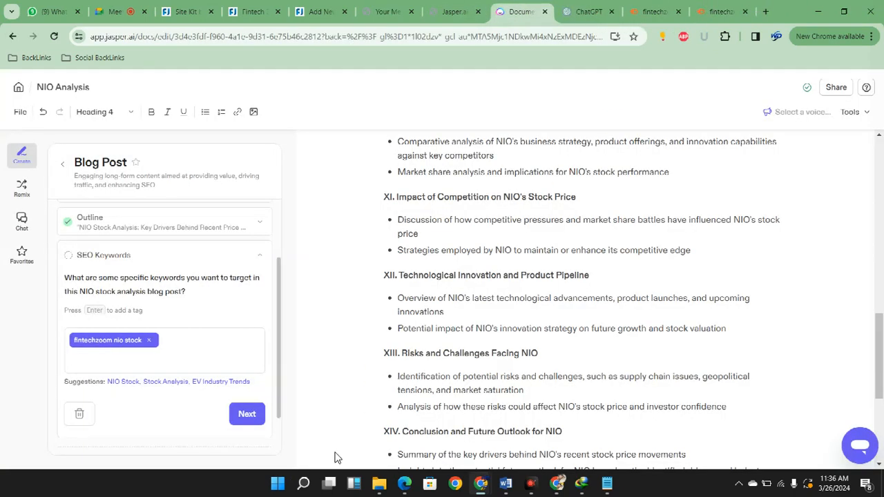
key("ctrl+v")
key("Return")
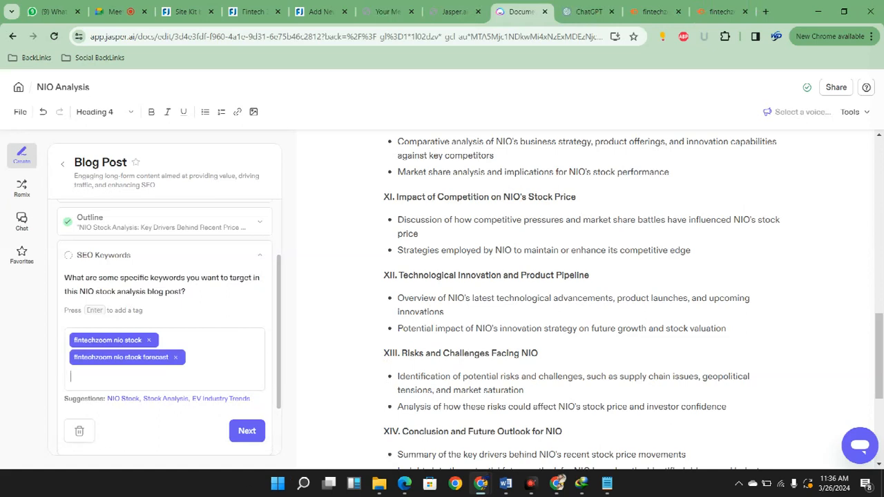
Add the suggested SEO keywords NIO Stock, Stock Analysis and EV Industry Trends, and complete the SEO Keywords question
left_click(123, 399)
left_click(127, 399)
left_click(130, 416)
scroll(164, 373, "down", 2)
left_click(247, 357)
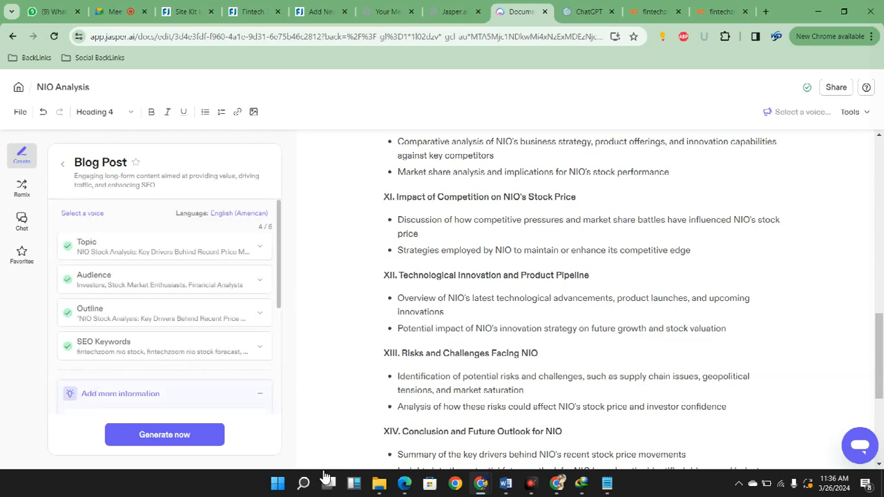
left_click(200, 358)
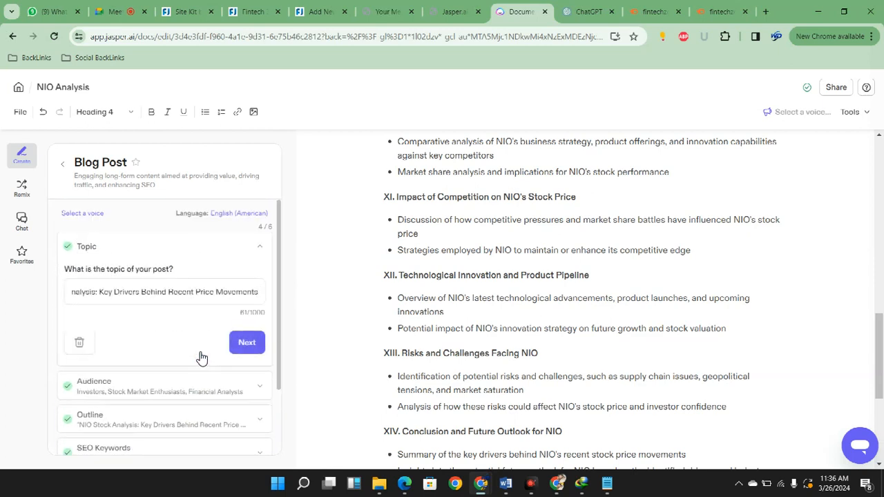
left_click(201, 358)
scroll(201, 359, "down", 2)
scroll(232, 419, "down", 1)
left_click(228, 375)
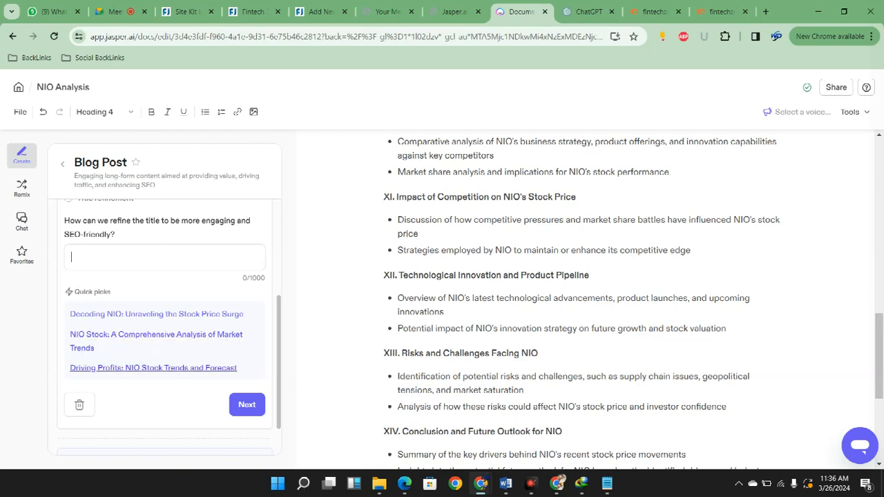
scroll(292, 326, "up", 1)
left_click(284, 354)
scroll(225, 445, "up", 3)
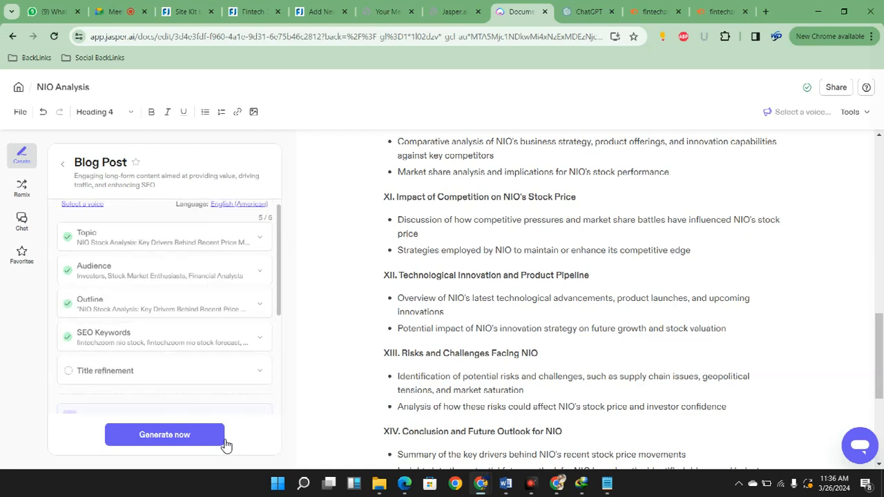
scroll(212, 442, "down", 2)
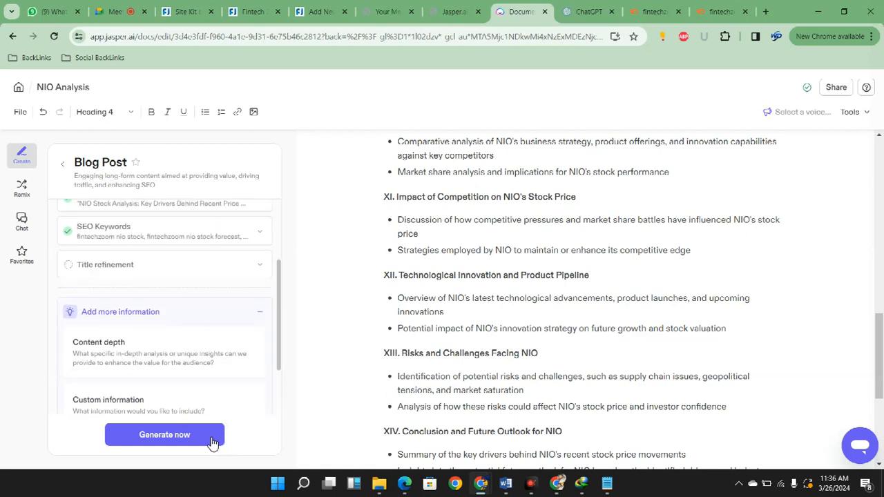
left_click(260, 264)
scroll(207, 304, "down", 2)
left_click(79, 356)
key("Return")
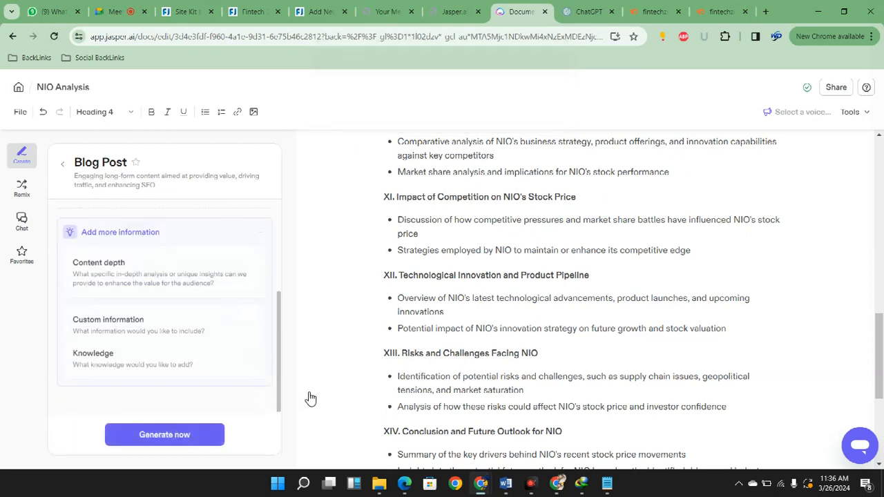
Add the Content depth question to the brief and fill it with a generated response
left_click(250, 386)
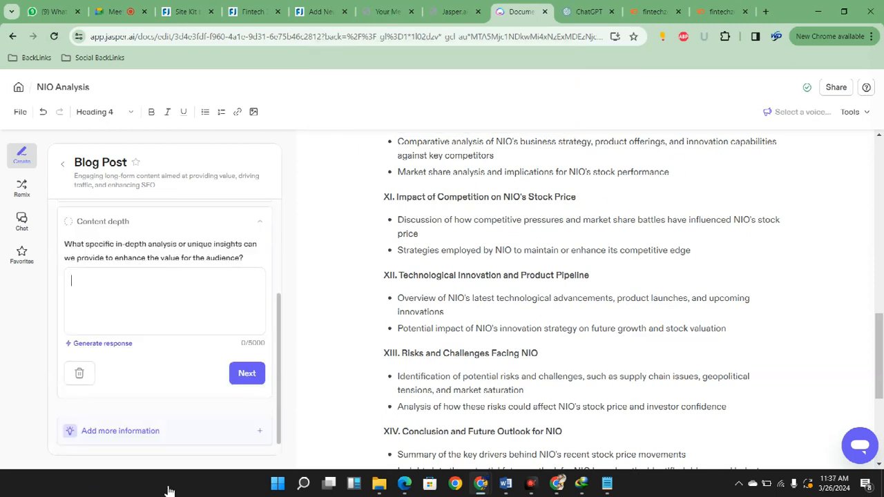
left_click(102, 344)
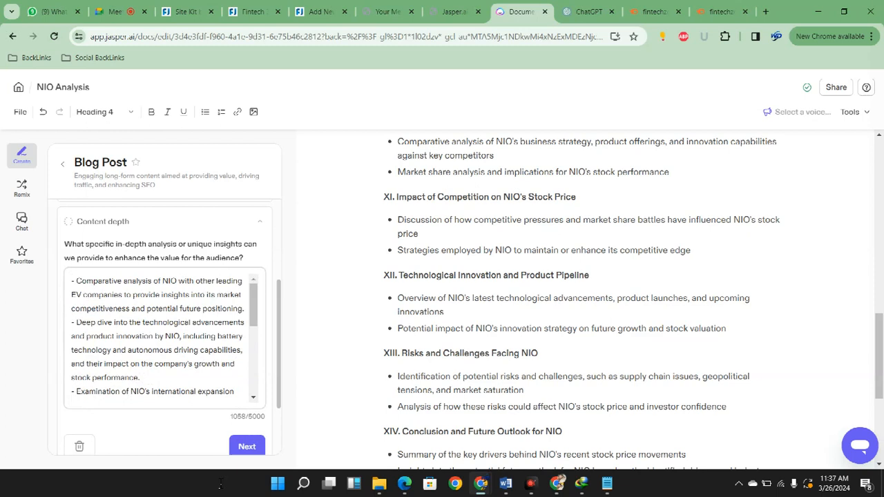
left_click(317, 323)
Answer the Data visualization question with the suggested tags Line charts, Scatter plots and Bar graphs
scroll(243, 407, "down", 1)
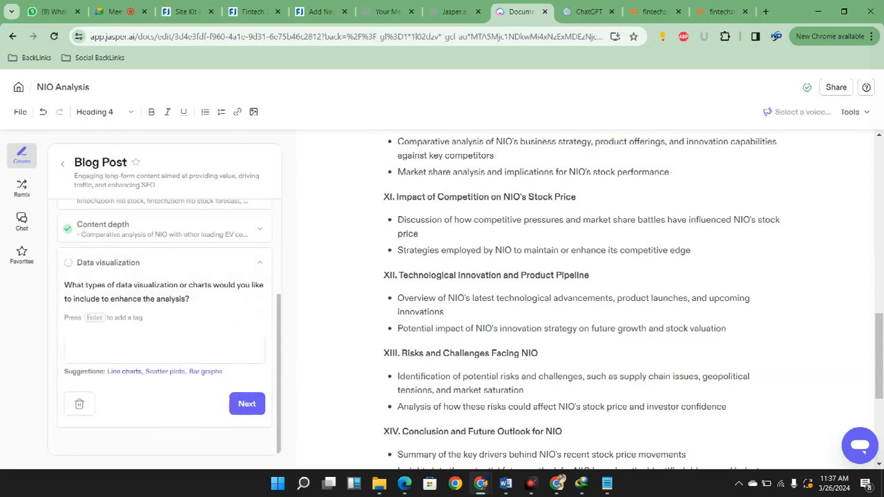
left_click(124, 371)
left_click(127, 389)
left_click(123, 389)
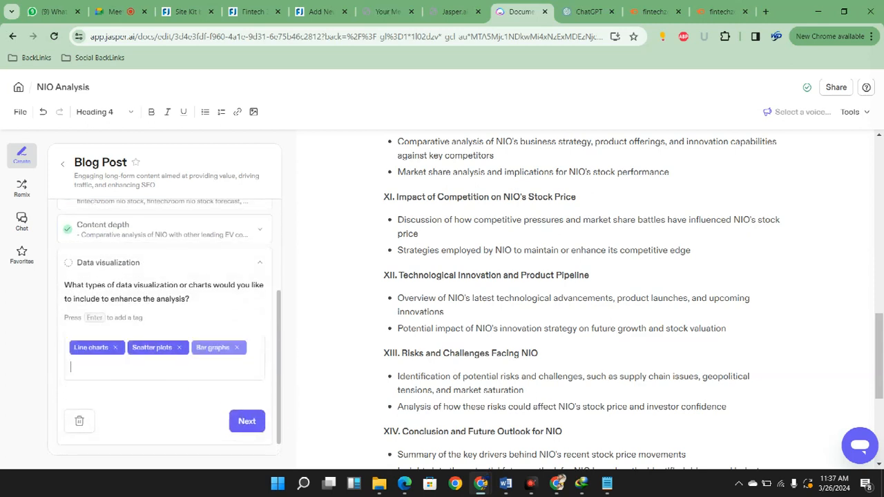
left_click(247, 421)
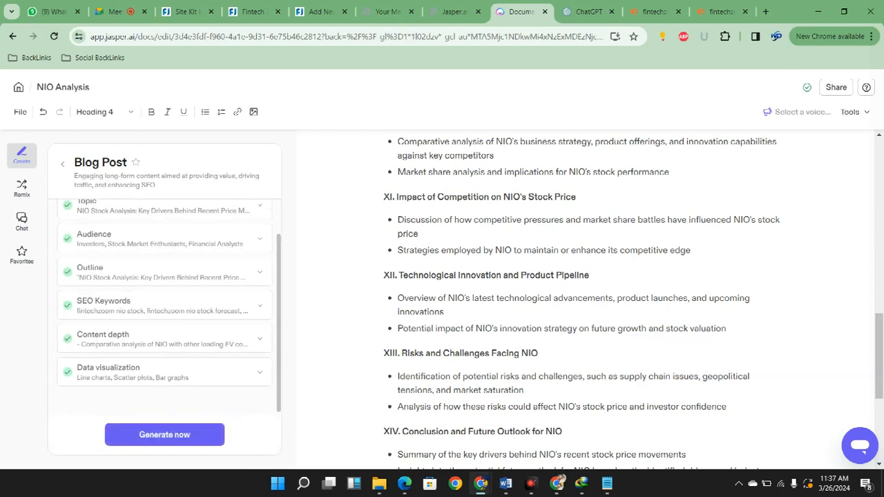
Clear the entire outline text from the NIO Analysis document
left_click(247, 479)
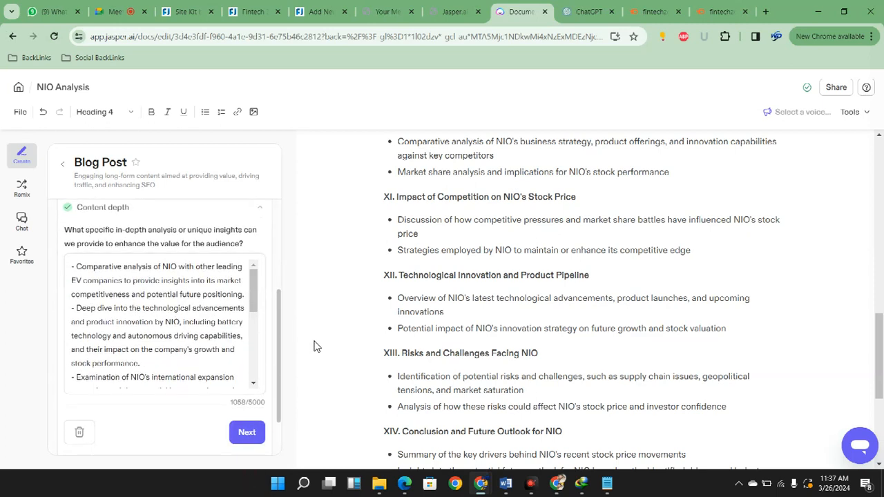
left_click(329, 302)
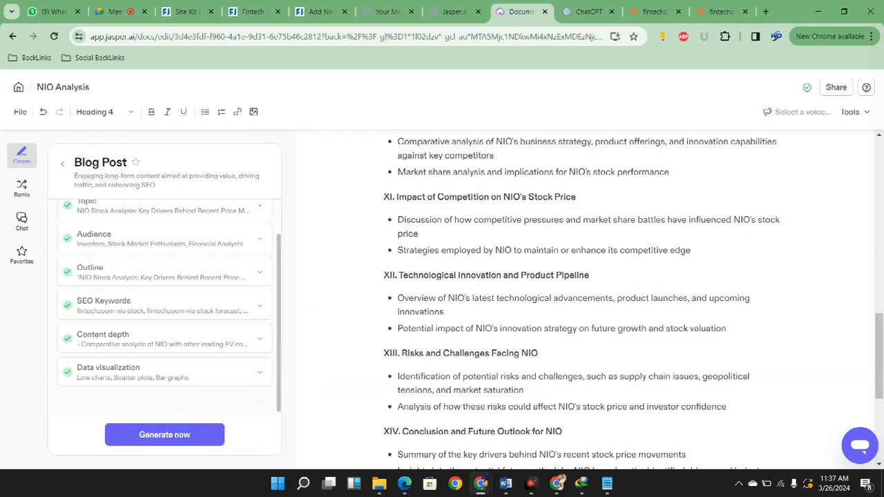
left_click(766, 298)
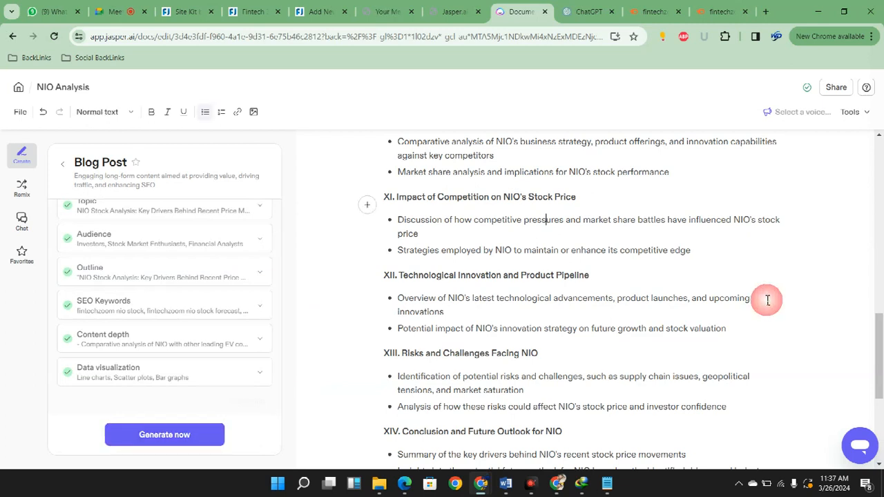
key("ctrl+a")
key("BackSpace")
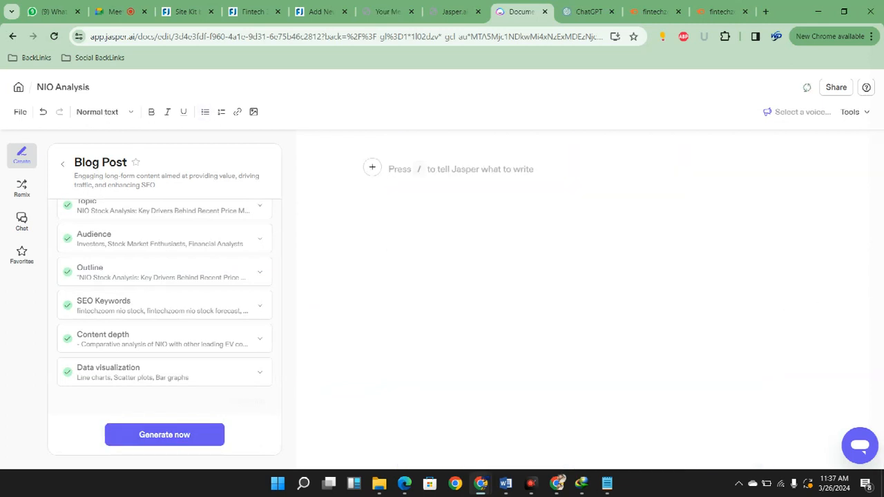
Set the document's brand voice to Human Like and generate the blog post from the completed brief
left_click(798, 111)
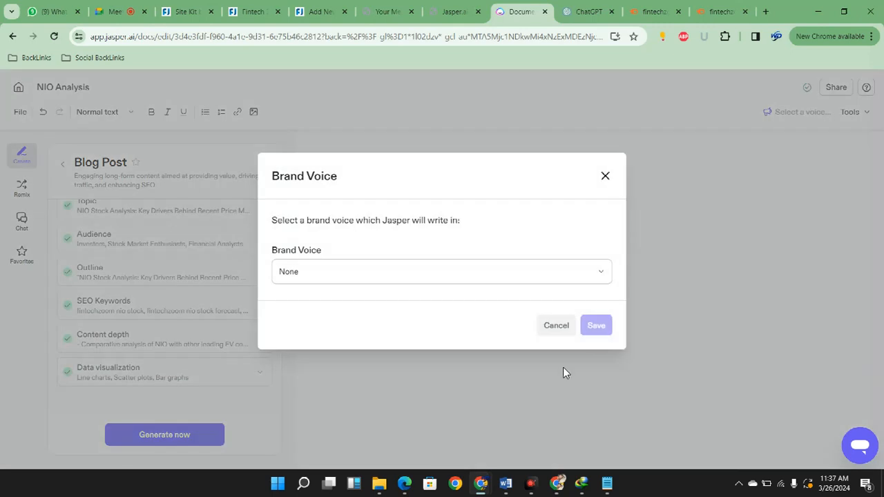
left_click(391, 272)
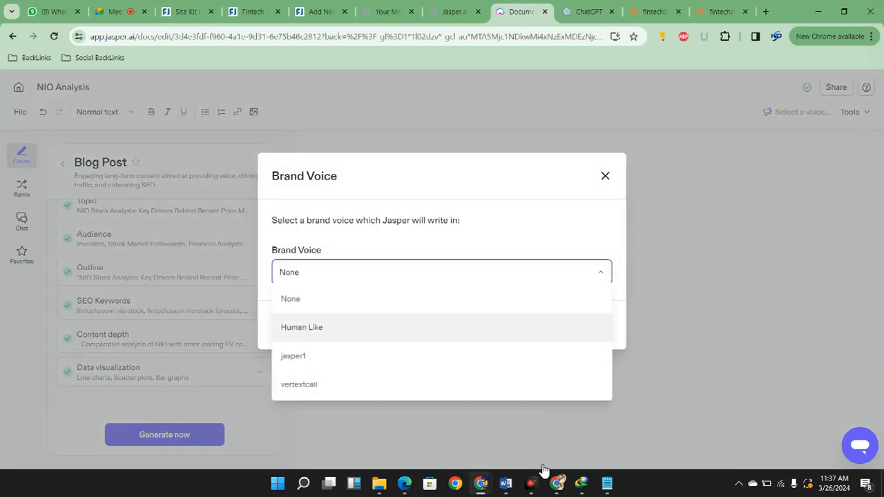
left_click(301, 327)
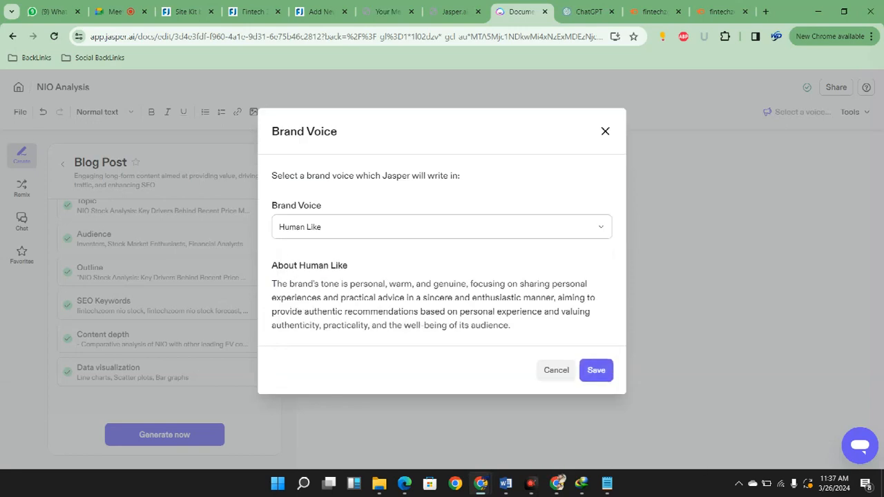
left_click(596, 370)
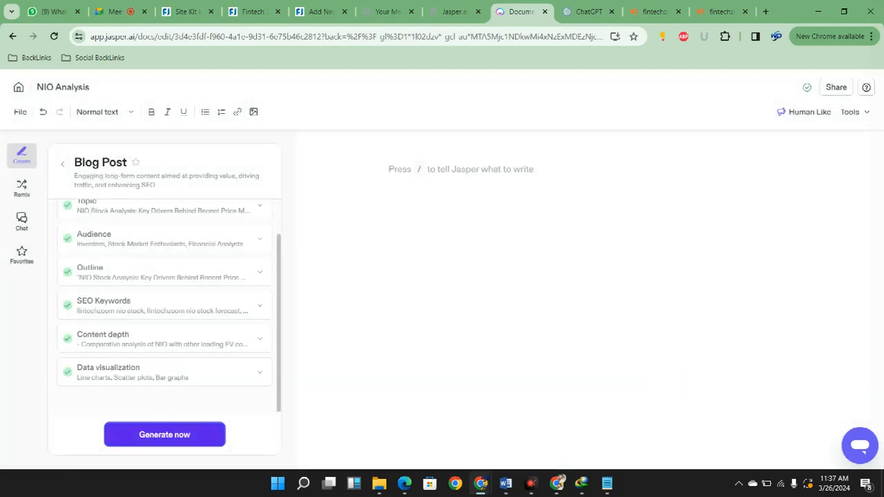
left_click(164, 435)
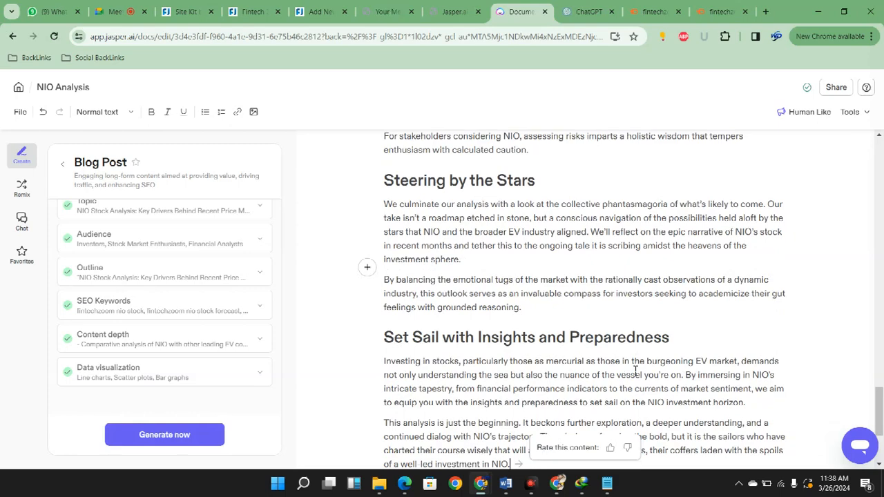
Check the word count of the generated NIO article
scroll(636, 371, "up", 15)
scroll(581, 297, "up", 10)
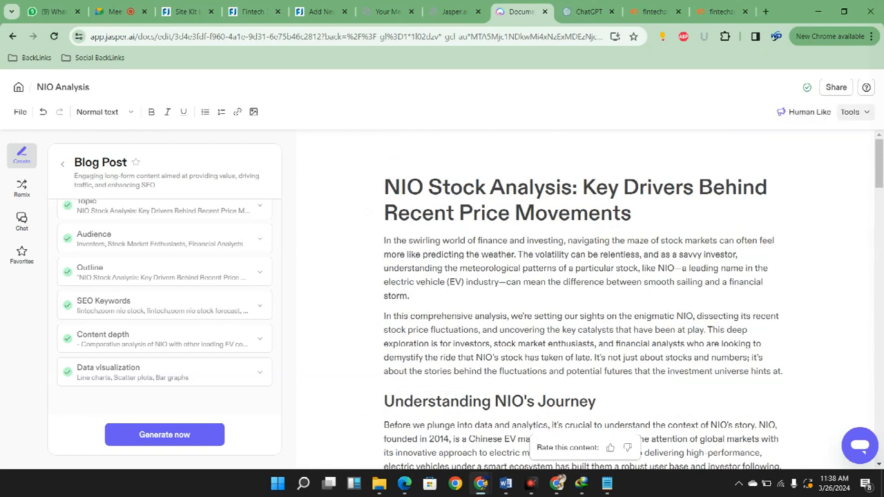
left_click(853, 112)
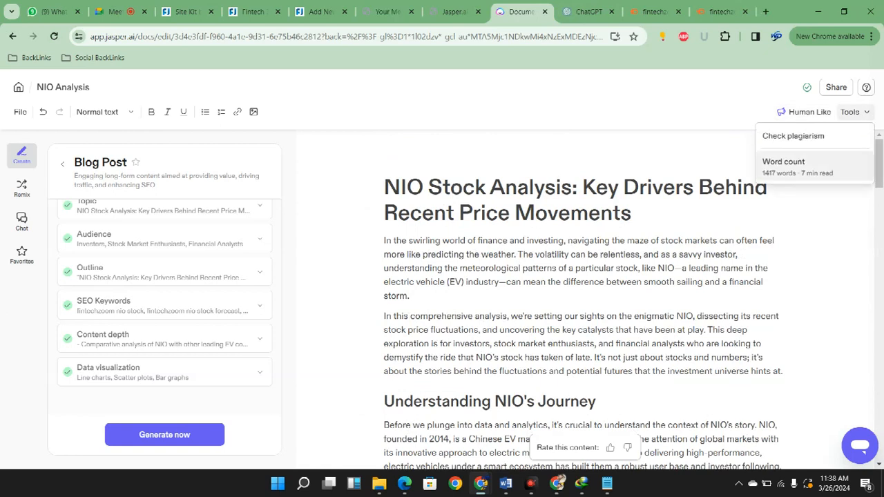
left_click(795, 196)
Copy the keyword "fintechzoom nio stock" from the keyword overview's variations and search Google for it in a new tab
left_click(719, 11)
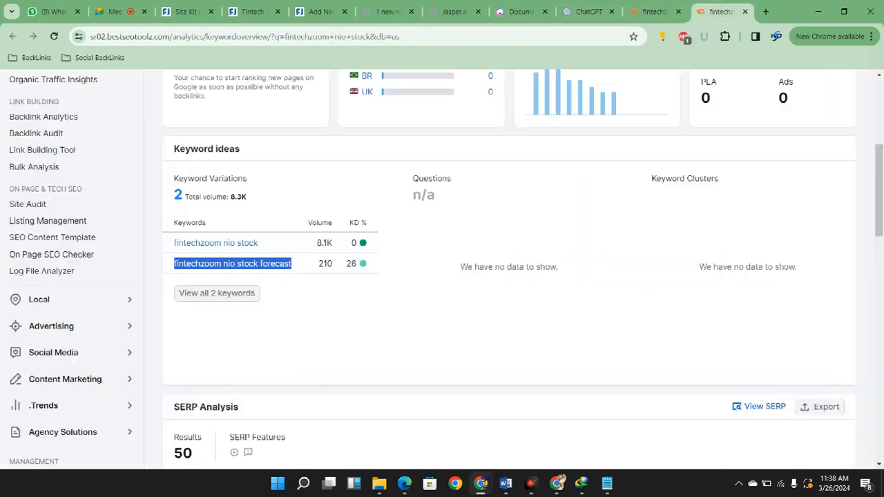
left_click_drag(381, 353, 239, 343)
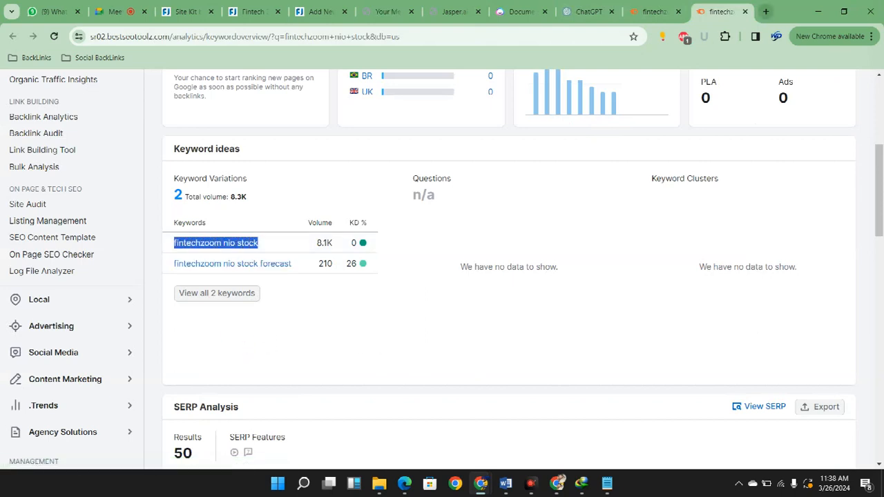
key("ctrl+c")
key("ctrl+t")
key("ctrl+v")
key("Return")
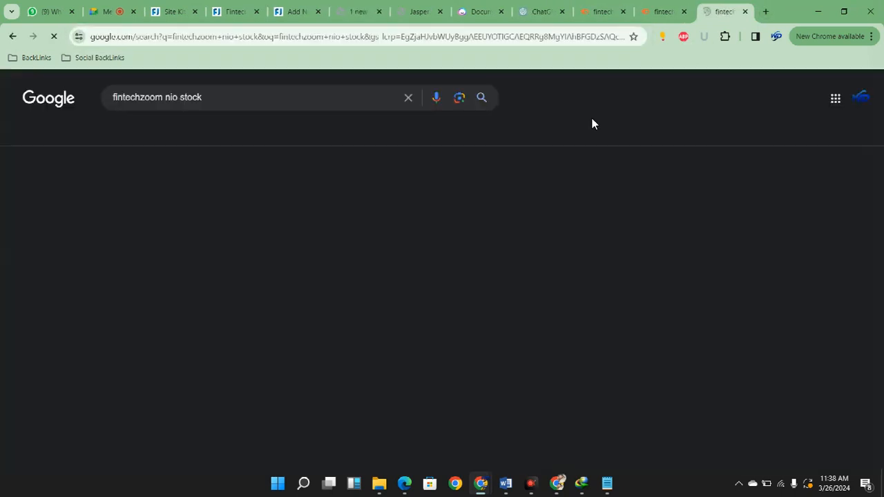
Copy the People also ask questions "Is NIO a buy or sell?" and "Who owns NIO?" into the Notepad file
scroll(549, 308, "down", 5)
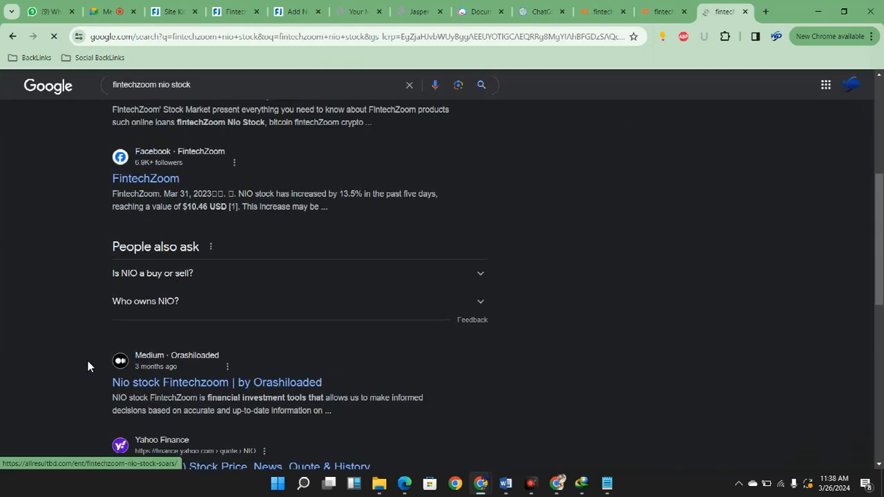
left_click_drag(132, 383, 267, 433)
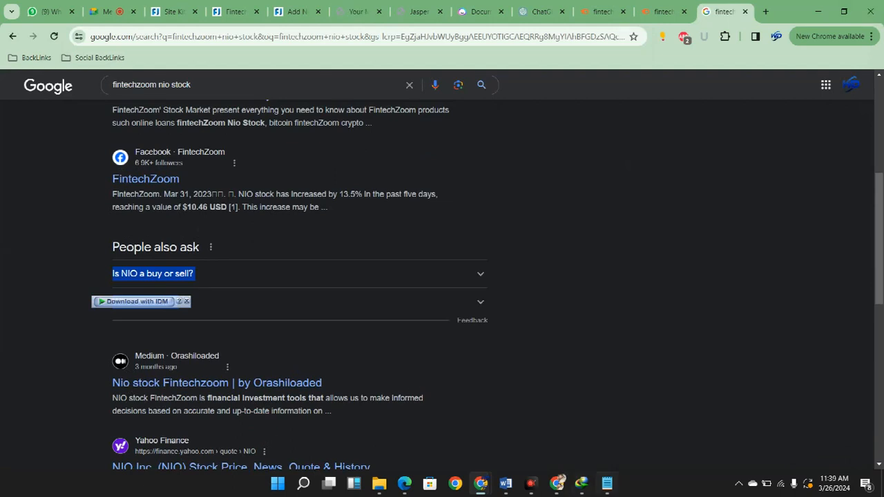
left_click(607, 483)
key("ctrl+v")
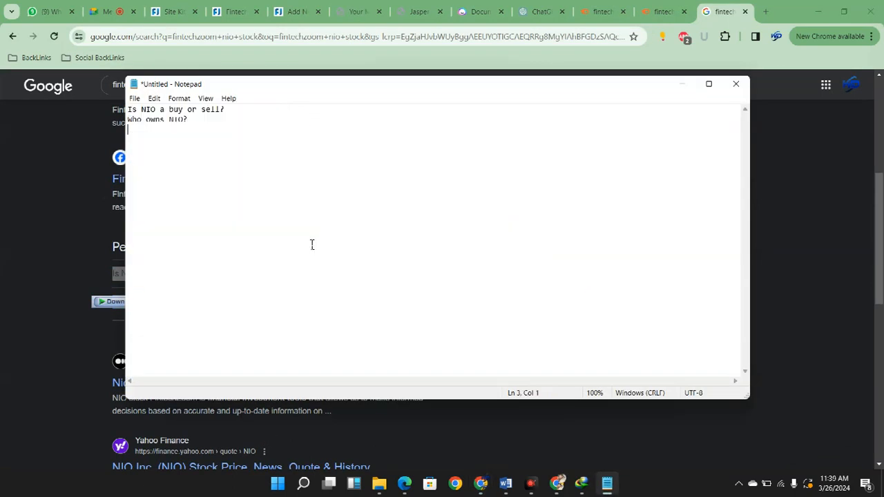
Ask ChatGPT to write FAQ questions in the existing NIO Stock Analysis conversation
left_click(765, 7)
left_click(542, 11)
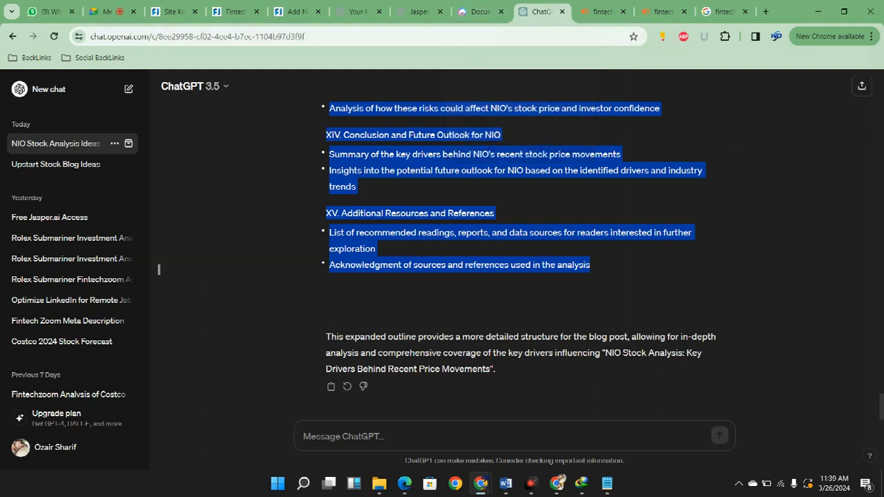
left_click(159, 269)
type("Write faq")
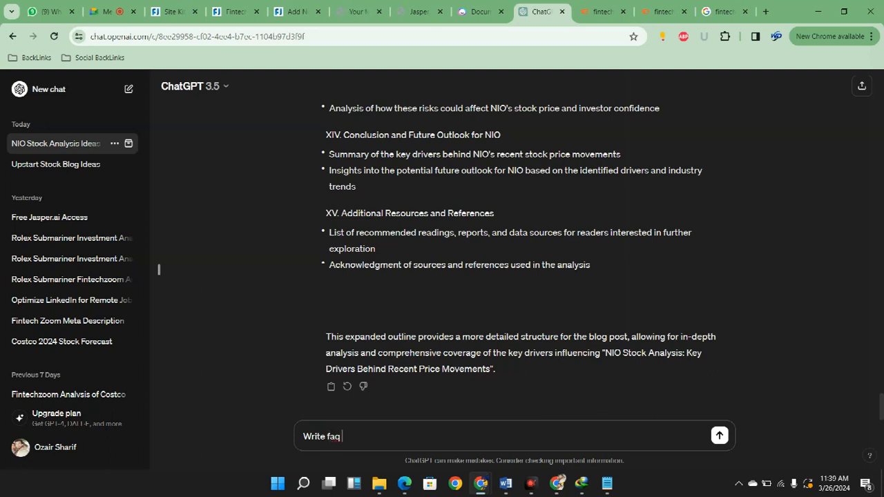
type("uestions")
key("Return")
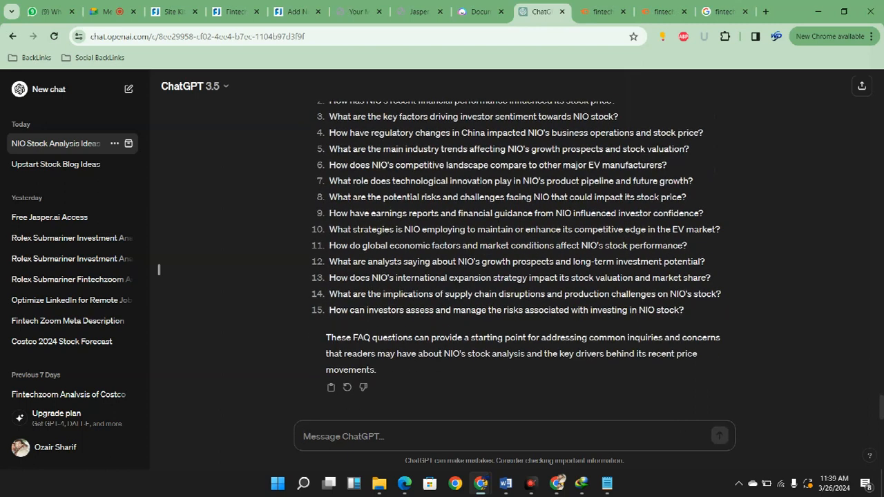
Copy ChatGPT's numbered FAQ questions and paste them below the two Google questions in Notepad
scroll(515, 242, "up", 1)
left_click_drag(684, 367, 327, 138)
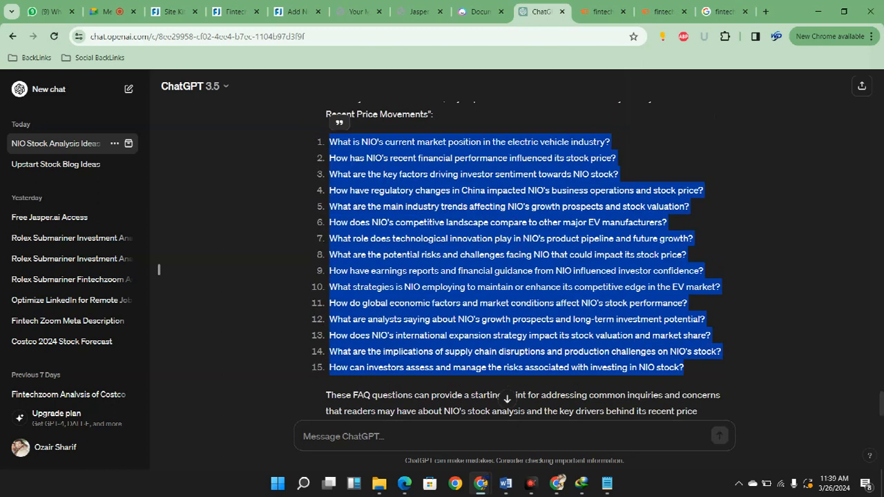
left_click(606, 483)
key("ctrl+v")
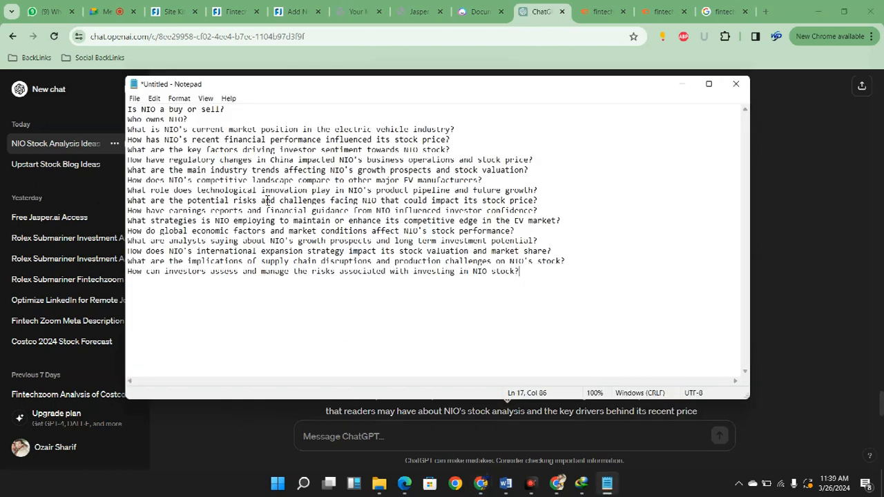
Copy the full question list from Notepad and add an empty line after the last paragraph of the Jasper article
key("ctrl+a")
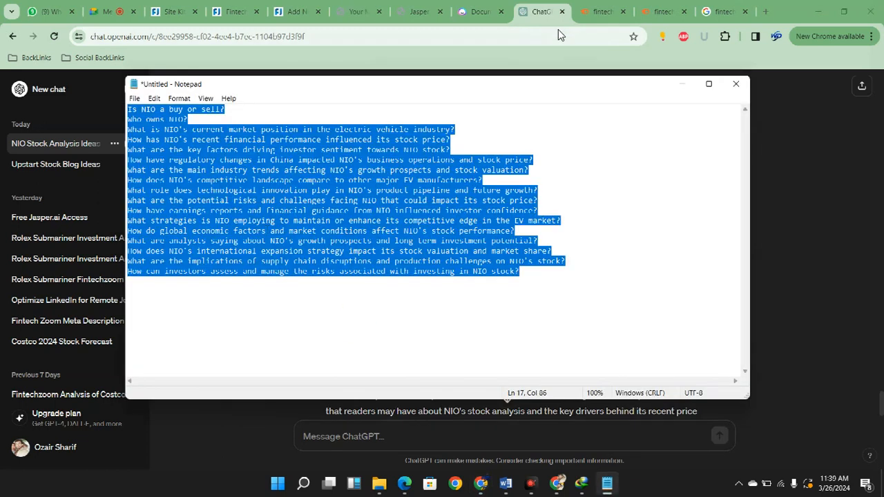
left_click(478, 12)
scroll(705, 414, "down", 15)
scroll(705, 462, "down", 10)
left_click(481, 324)
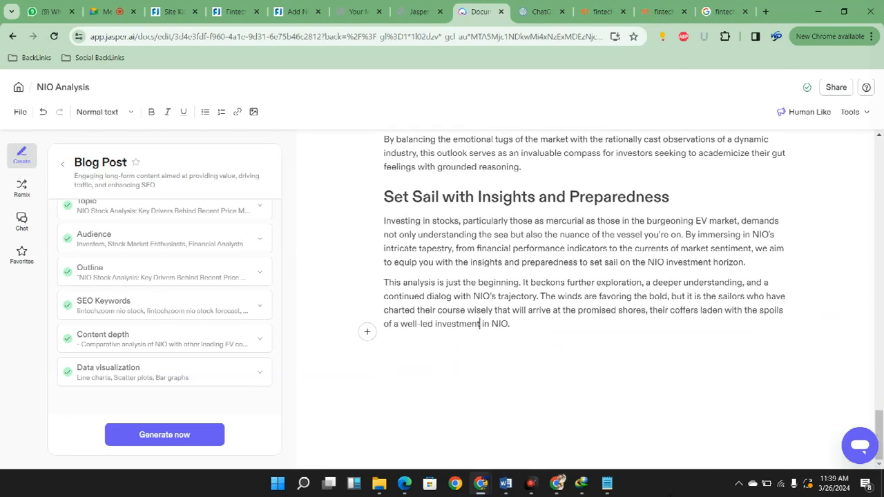
double_click(459, 324)
left_click(414, 324)
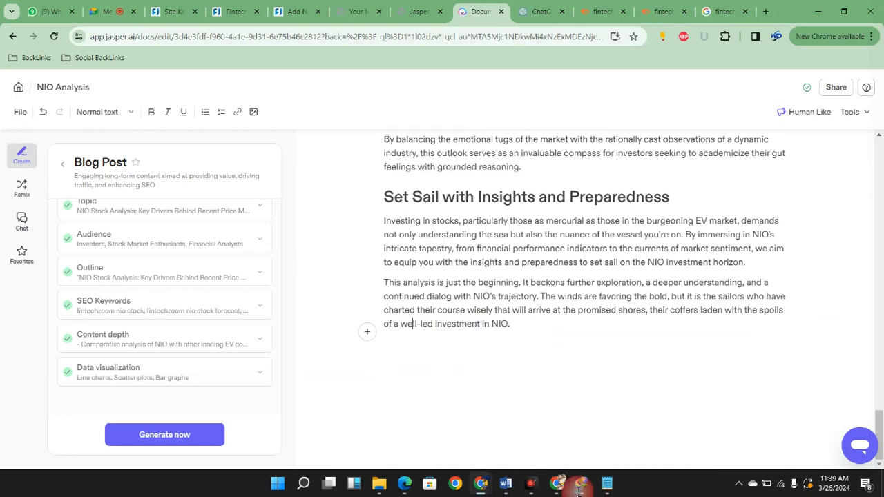
left_click(734, 458)
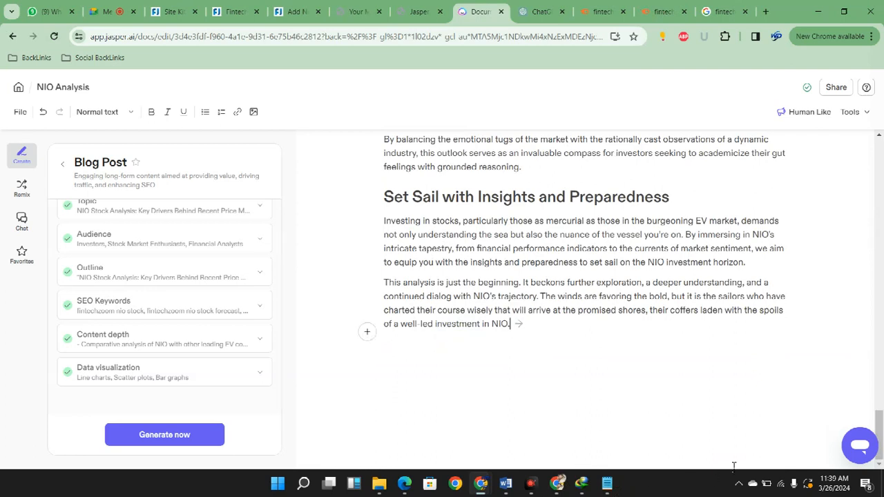
key("Return")
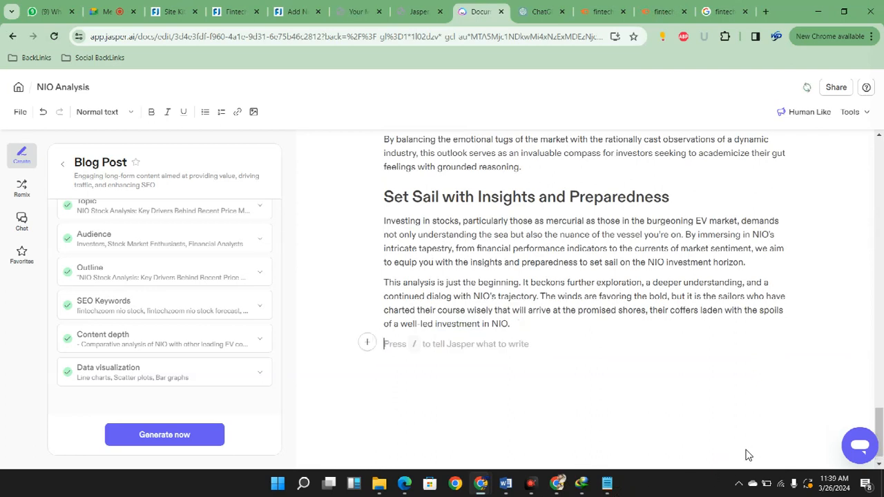
Instruct Jasper to write an FAQ section from the copied question list at the end of the article
key("slash")
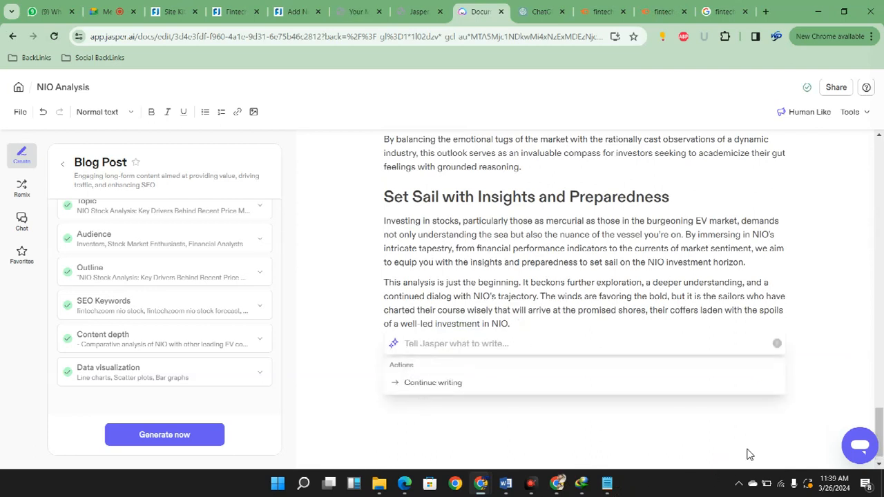
type("Write tag of these")
key("ctrl+v")
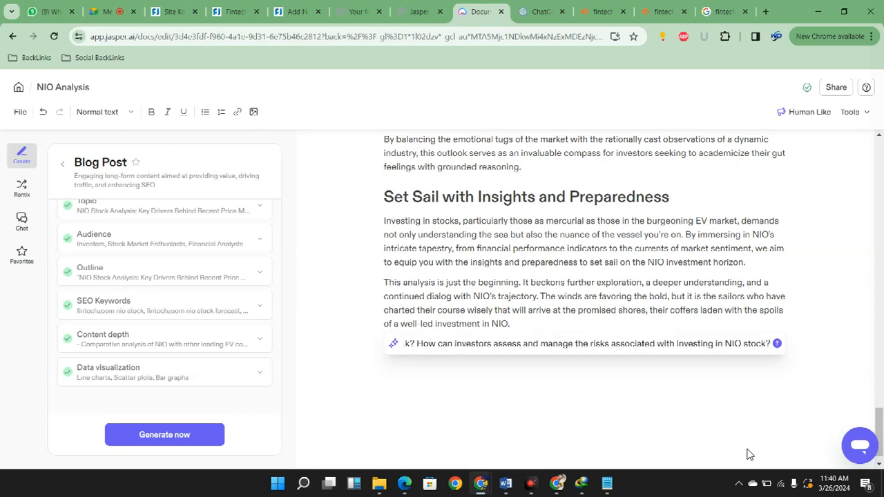
key("Return")
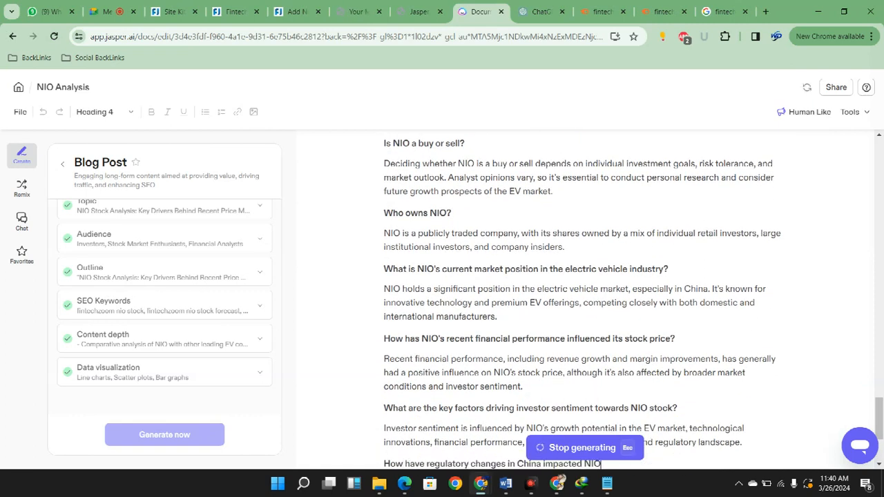
Check the article's word count with the FAQs included and select all the text below the title
left_click(855, 112)
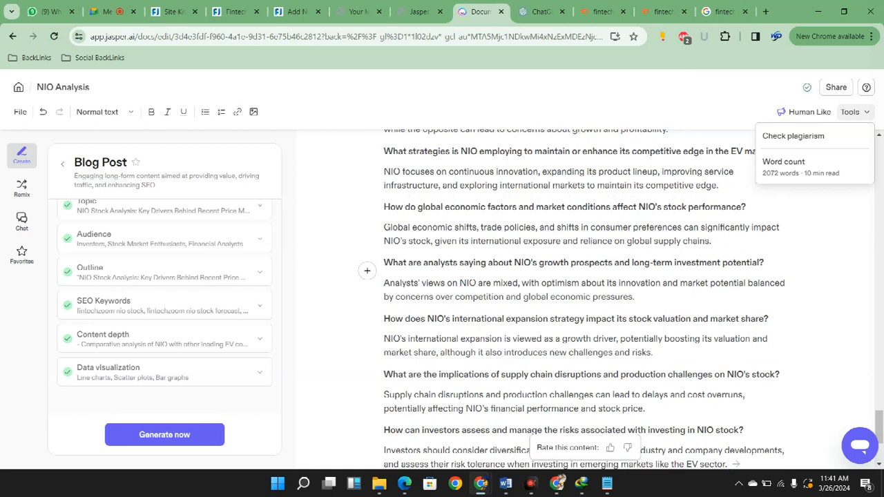
scroll(584, 290, "down", 3)
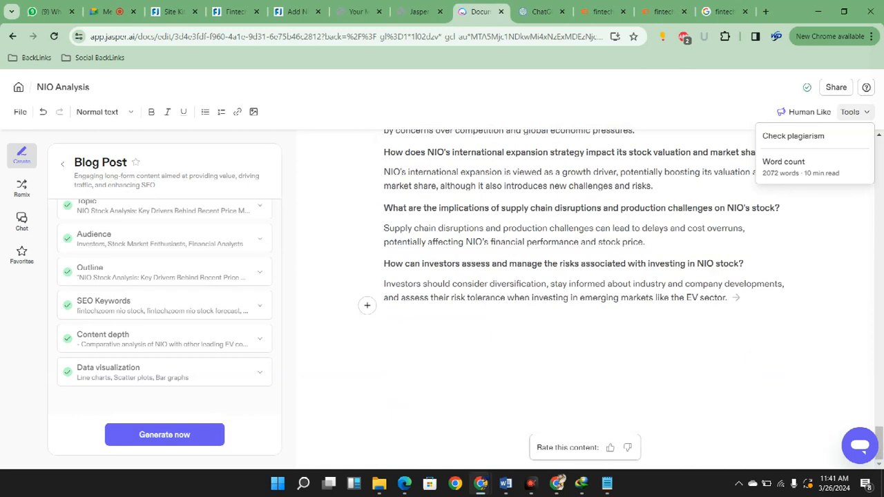
mouse_move(728, 297)
left_mouse_down()
mouse_move(657, 197)
mouse_move(629, 177)
mouse_move(827, 167)
mouse_move(691, 242)
mouse_move(645, 298)
left_mouse_up()
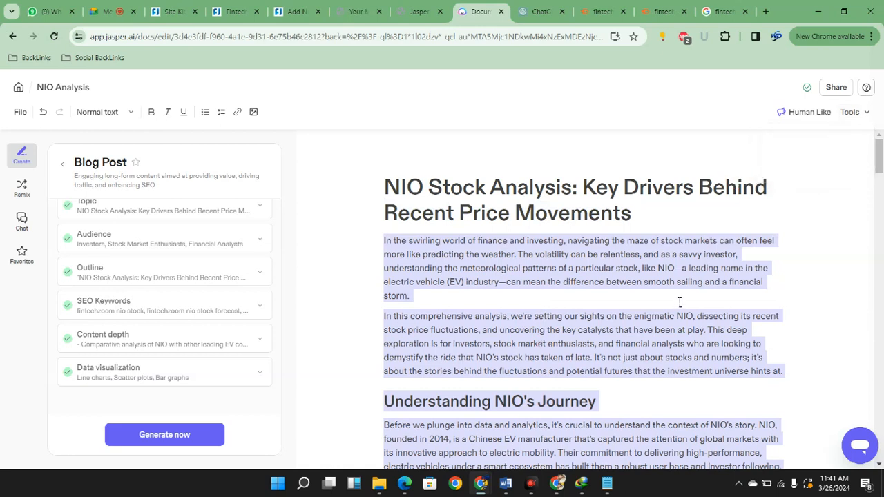
left_click(724, 12)
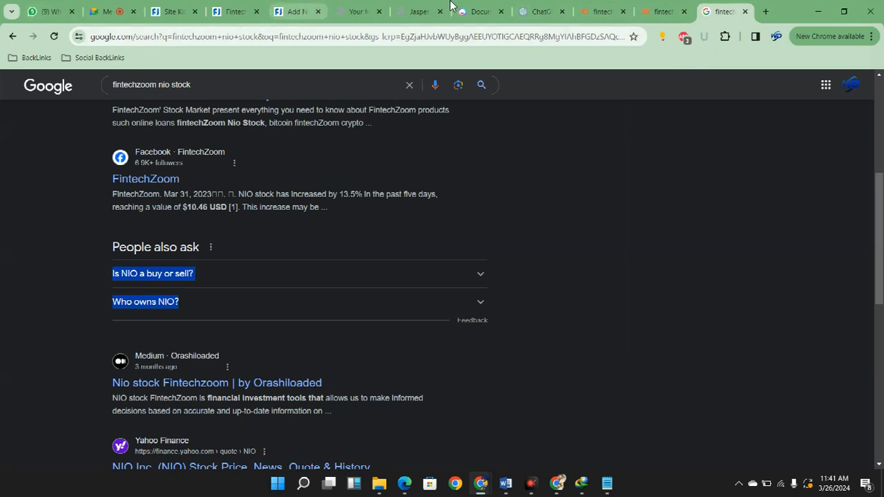
left_click(355, 12)
scroll(354, 390, "down", 6)
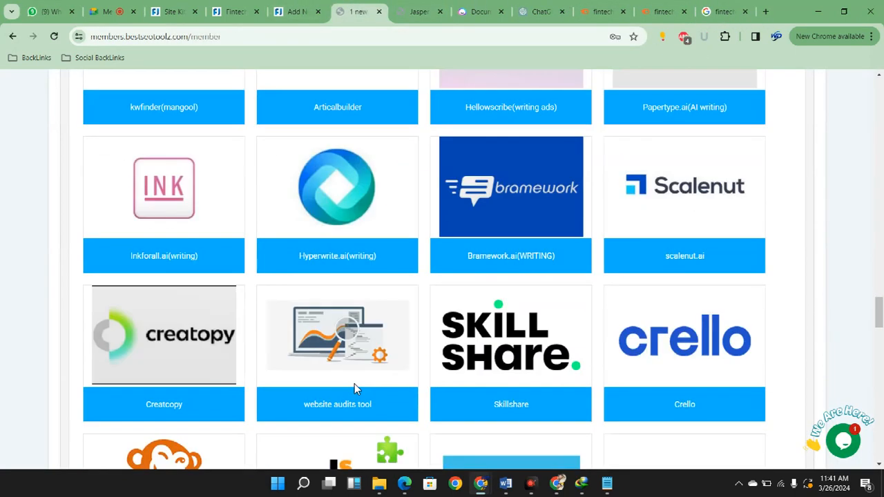
scroll(354, 385, "up", 20)
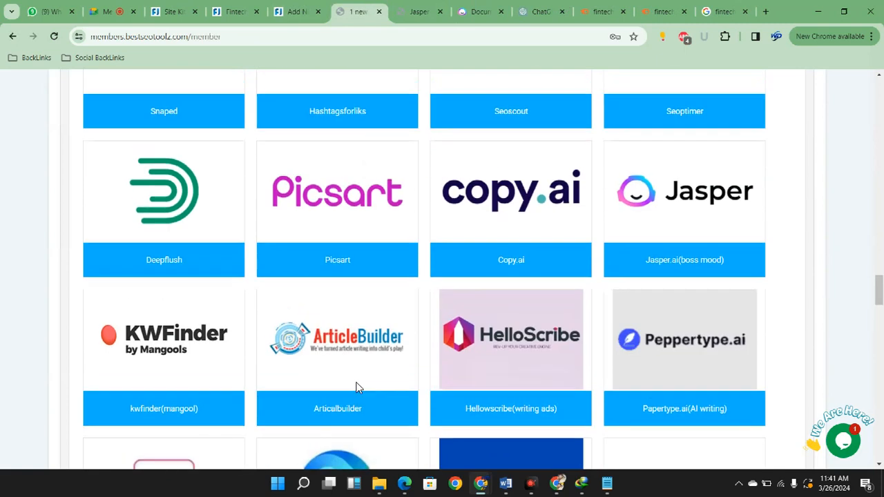
scroll(358, 389, "up", 10)
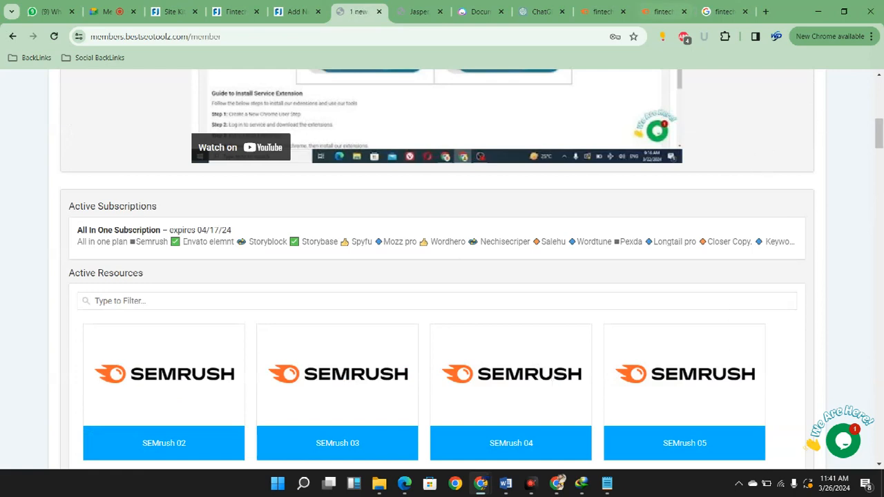
Load the Copyleaks AI content detector in place of the Google results for "fintechzoom nio stock"
left_click(724, 11)
key("ctrl+l")
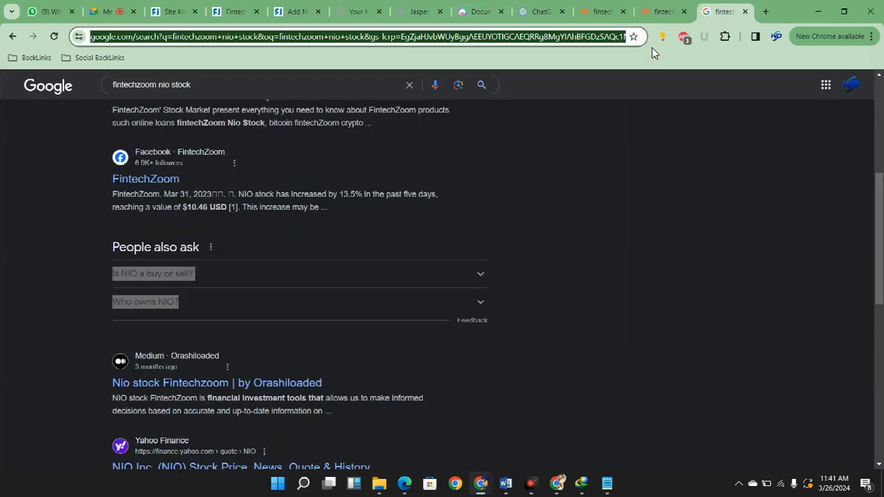
type("copyleaks.com/ai-content-detector")
key("Return")
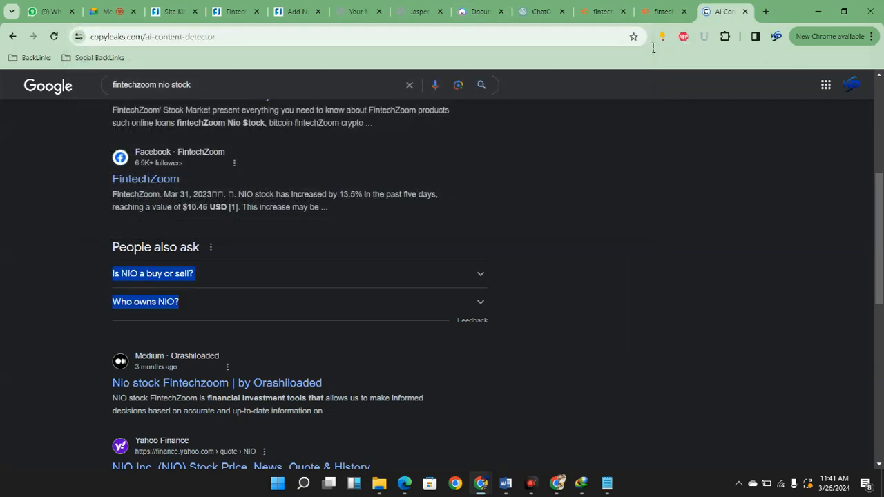
Open Writer's AI content detector at writer.com/ai-content-detector/ in a new tab
key("ctrl+t")
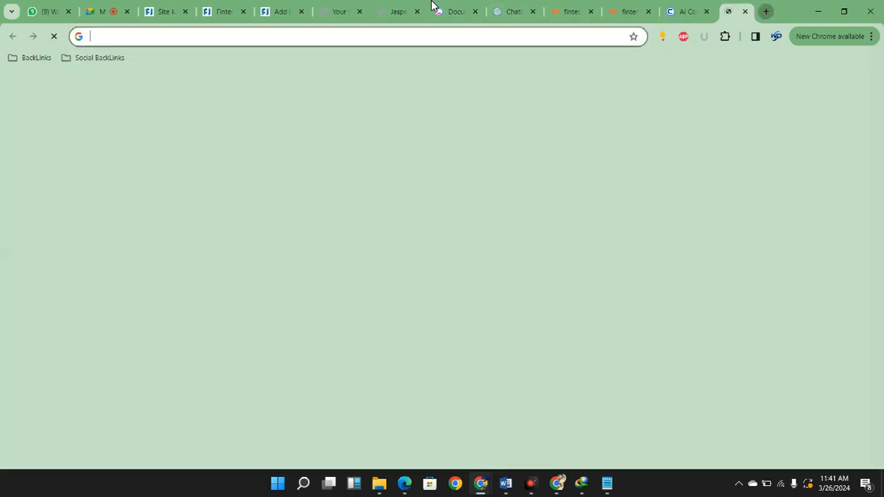
type("wr")
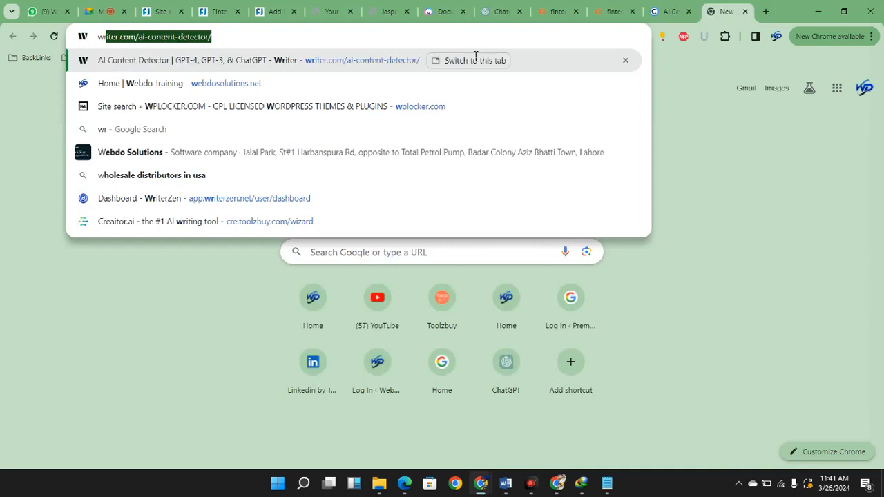
type("iter")
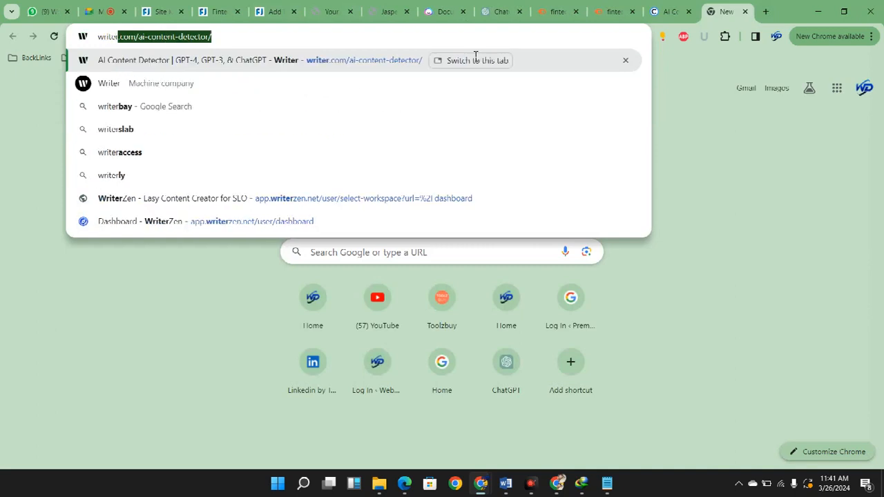
key("Left")
key("Right")
key("Right")
key("Right")
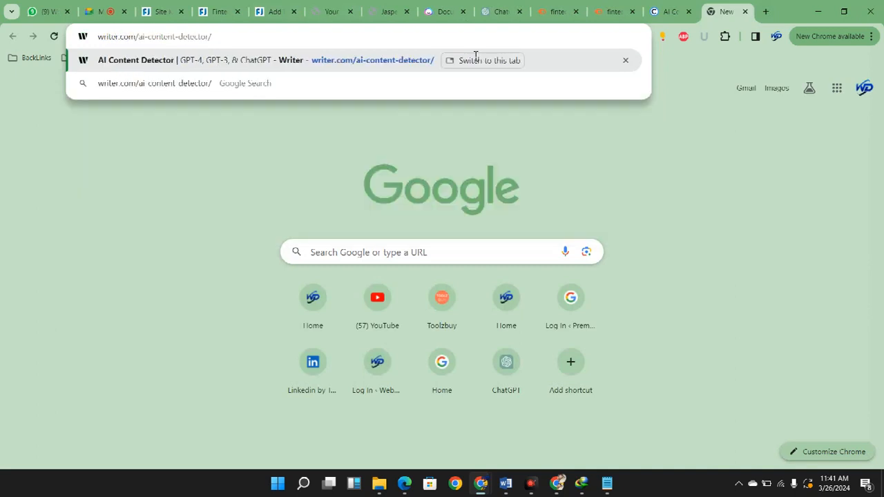
key("Return")
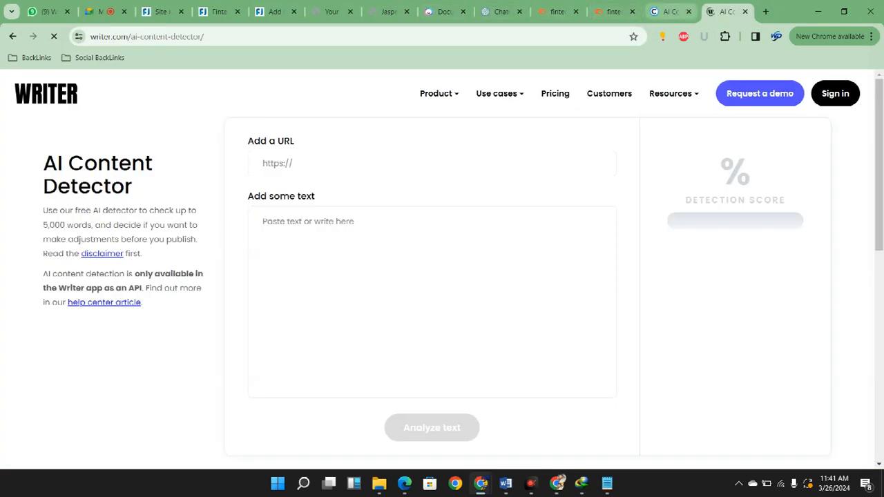
Paste the copied article into the Copyleaks detector and run the AI check, completing the human verification
key("ctrl+shift+Tab")
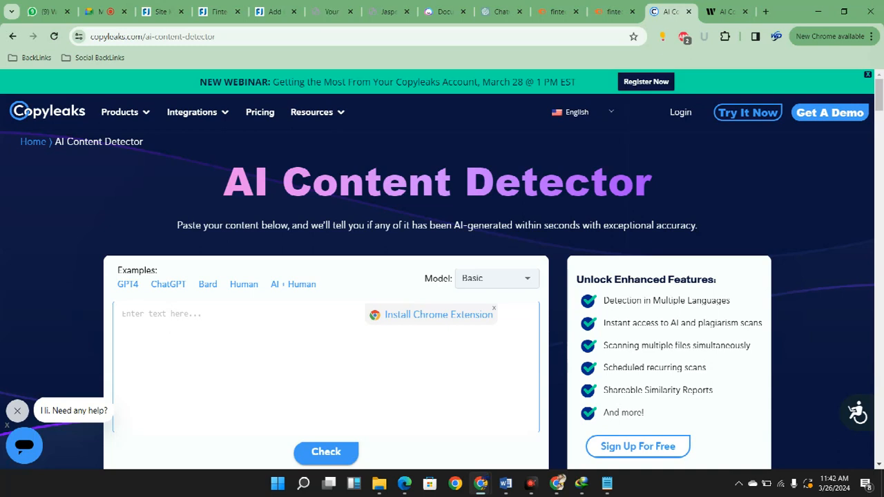
key("XF86AudioMute")
key("XF86AudioMute")
key("ctrl+v")
left_click(326, 452)
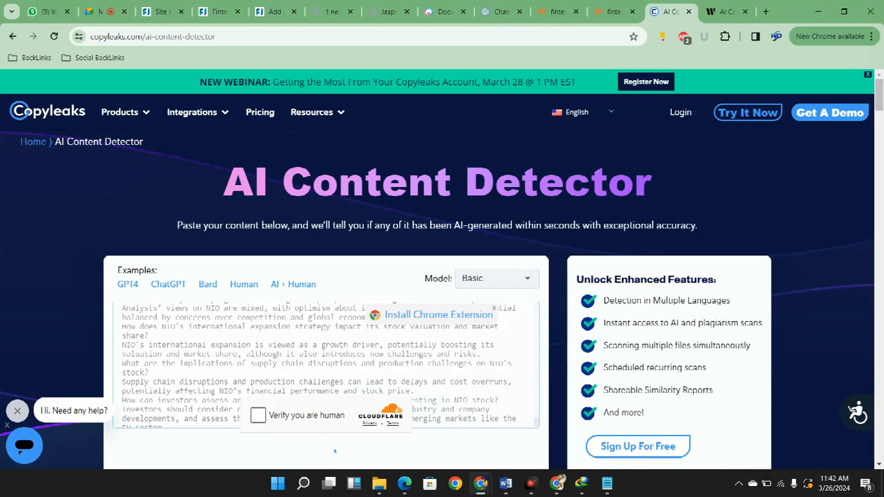
left_click(258, 415)
Look through the Copyleaks highlighting from the FAQ answers at the end back to the article's opening paragraphs
scroll(258, 415, "down", 2)
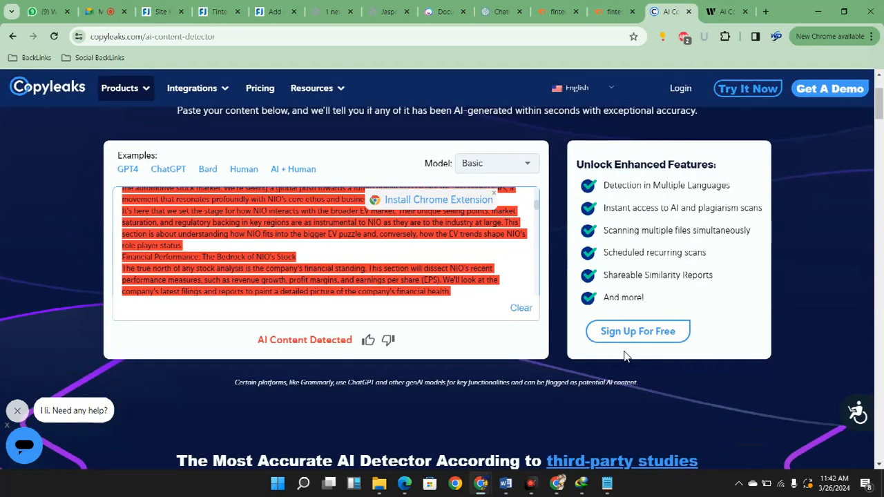
key("Page_Up")
key("Page_Up")
key("Page_Up")
key("Page_Up")
key("Page_Up")
key("Page_Up")
key("Page_Up")
key("Page_Up")
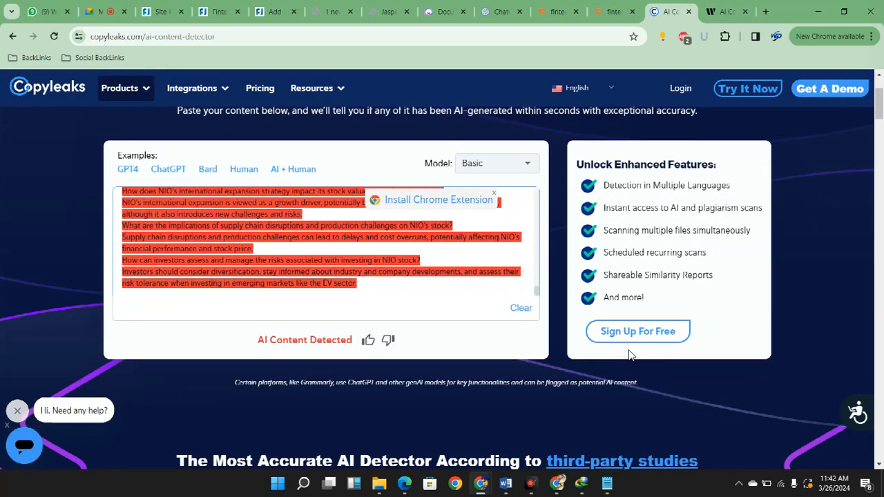
key("Page_Up")
key("Page_Up")
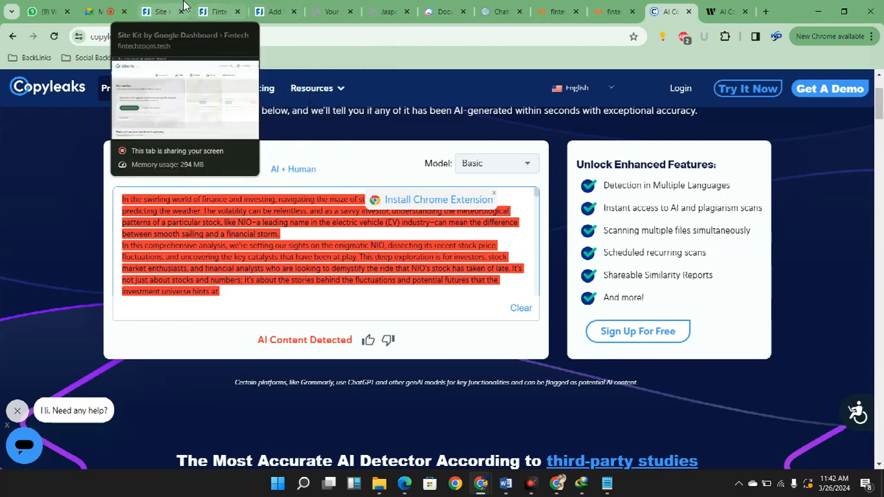
Open the Word.ai resource from the BestSEOToolz member list in a new tab and follow its access link
left_click(387, 11)
key("ctrl+shift+Tab")
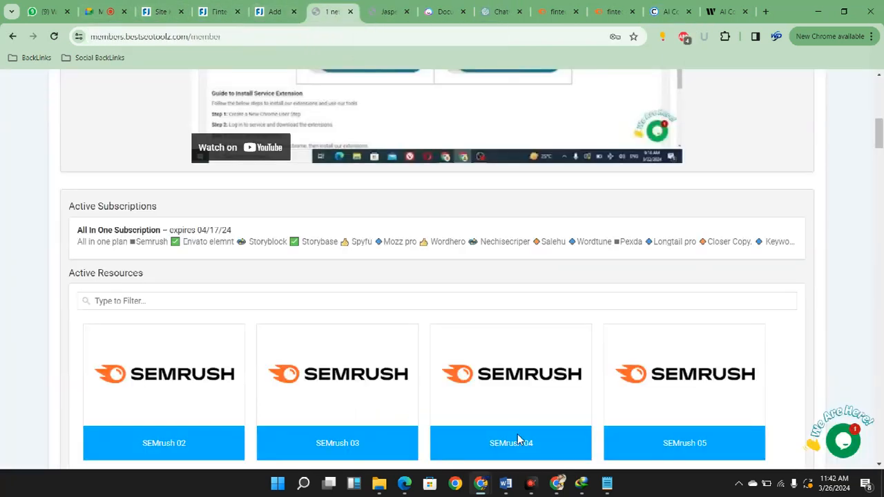
scroll(525, 439, "down", 8)
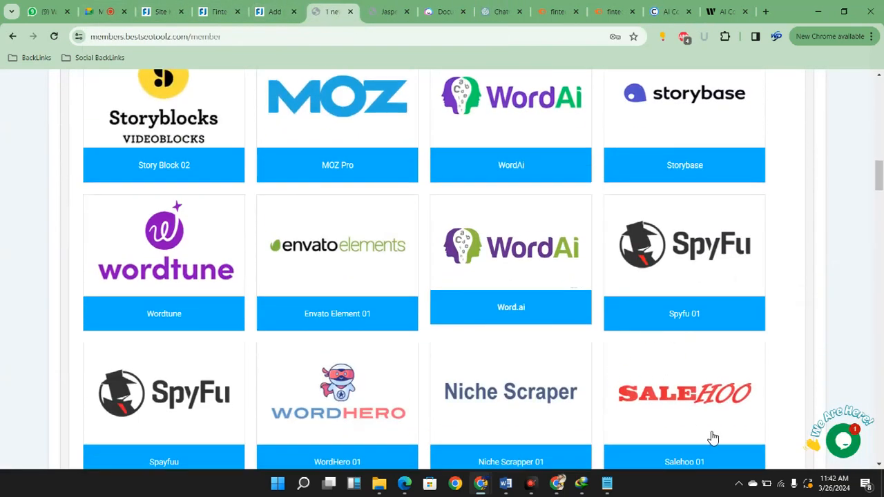
right_click(507, 308)
left_click(527, 151)
left_click(358, 11)
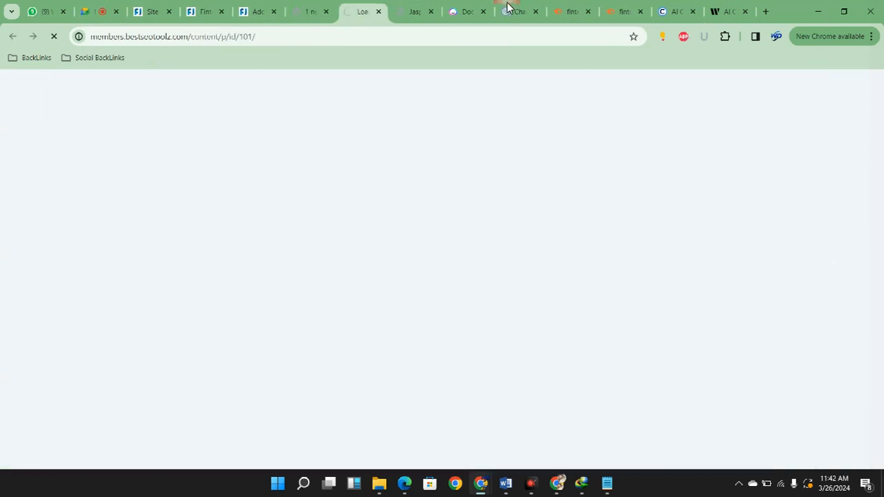
left_click(624, 298)
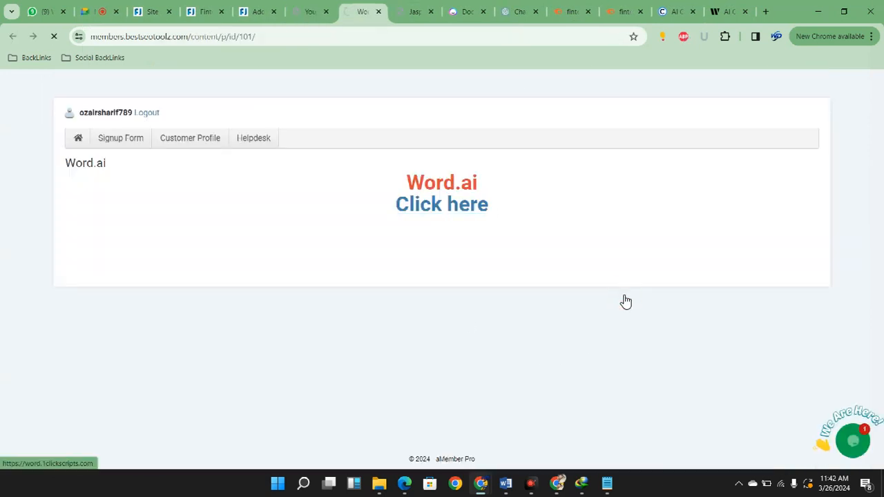
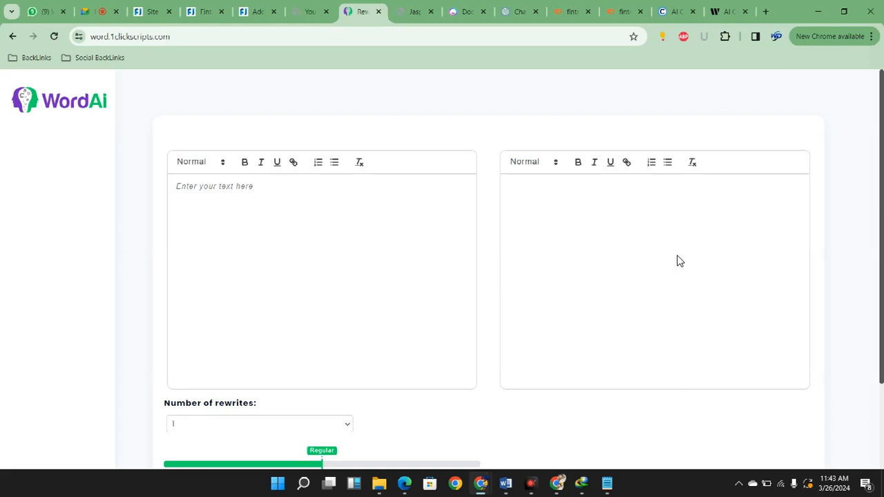
Paste the article into WordAi, generate one rewrite at the Regular setting and copy the full rewritten text
left_click(340, 288)
key("ctrl+v")
scroll(394, 305, "down", 2)
left_click(434, 398)
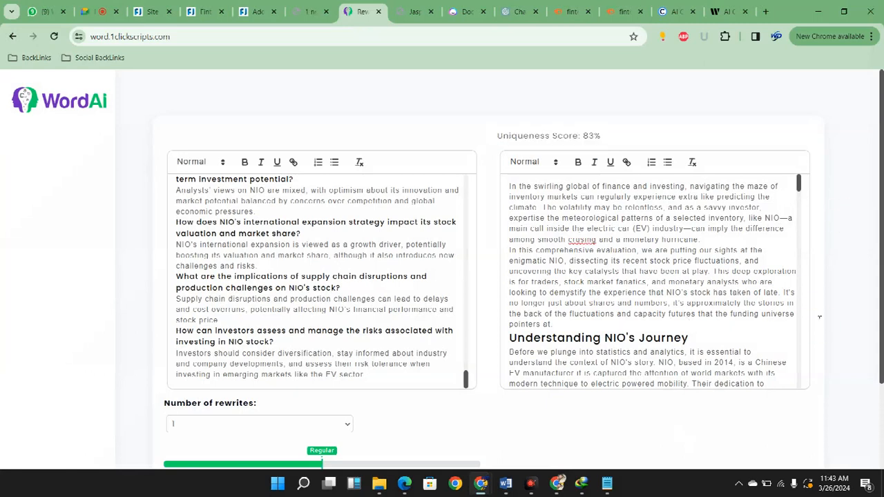
key("ctrl+a")
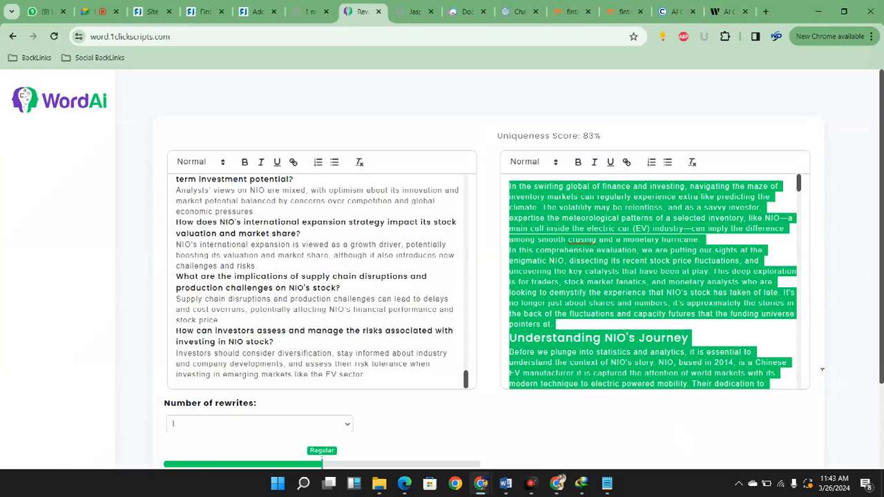
Replace the text in the Copyleaks detector with the WordAi rewrite and run the AI check
left_click(677, 12)
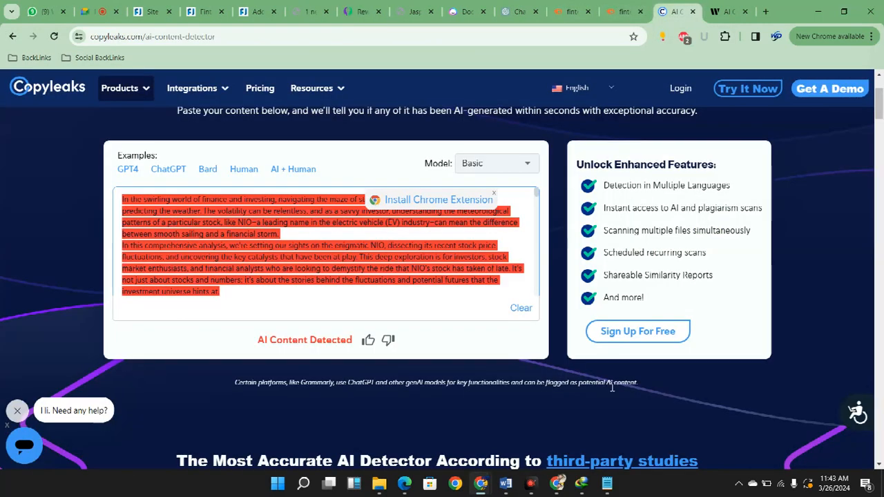
left_click(521, 308)
left_click(313, 256)
key("ctrl+v")
left_click(326, 337)
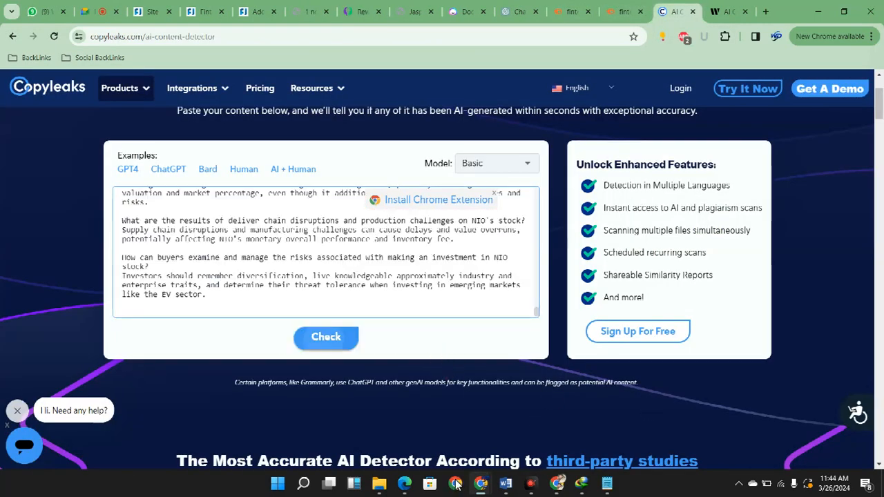
Paste the rewritten article into Writer's AI content detector, analyze it and highlight the detection score
left_click(728, 12)
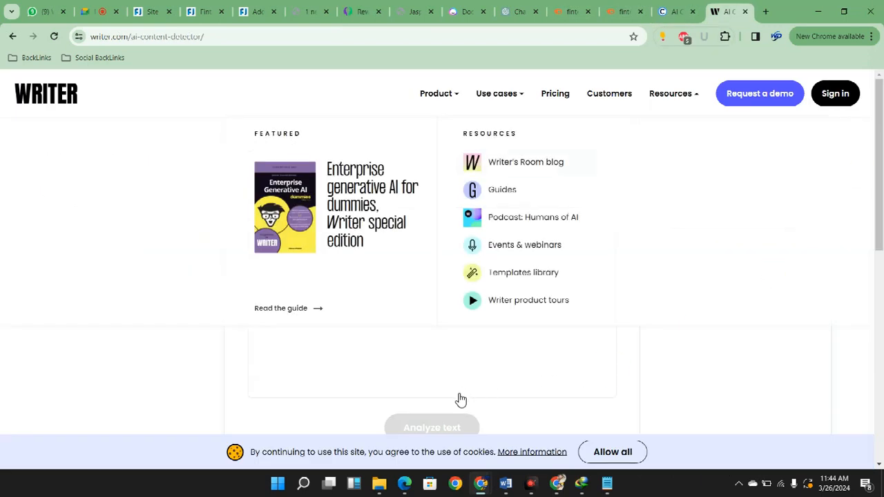
scroll(516, 376, "down", 3)
scroll(517, 374, "up", 3)
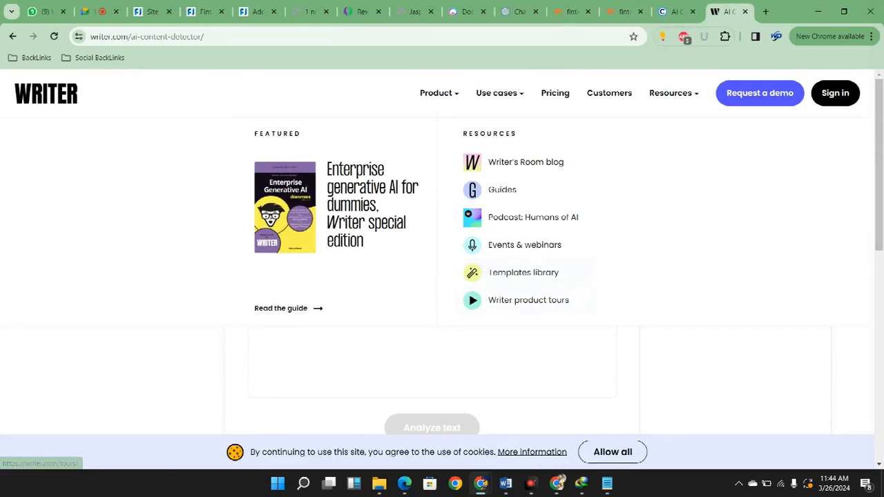
left_click(484, 346)
key("ctrl+v")
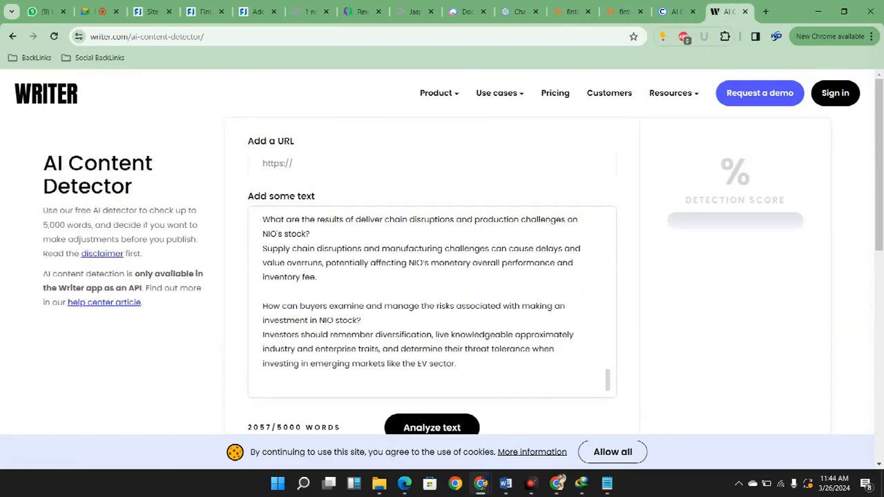
left_click(431, 428)
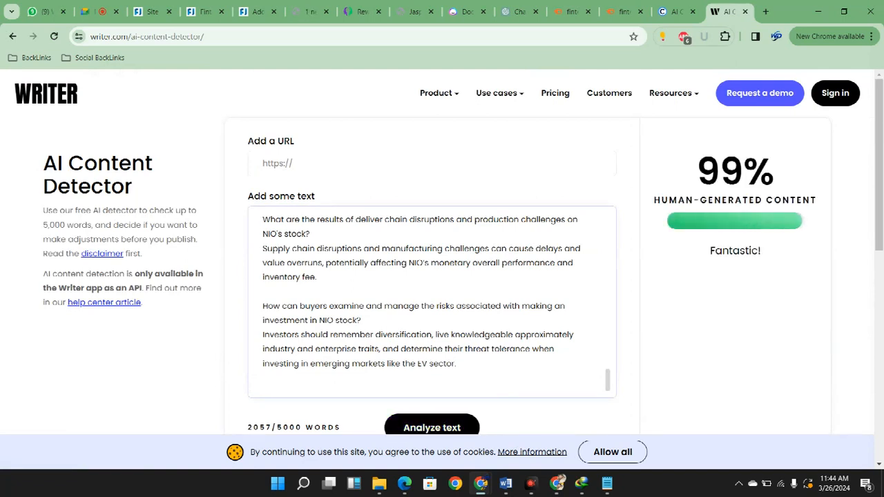
left_click_drag(698, 173, 775, 173)
Review the Copyleaks result through the whole rewritten article and compare it with Writer's detection score
left_click(677, 11)
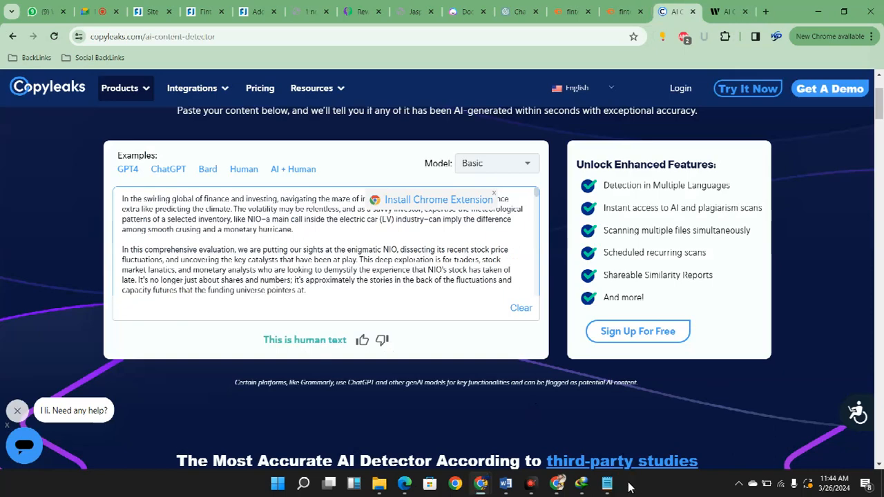
scroll(484, 266, "down", 20)
scroll(553, 357, "up", 20)
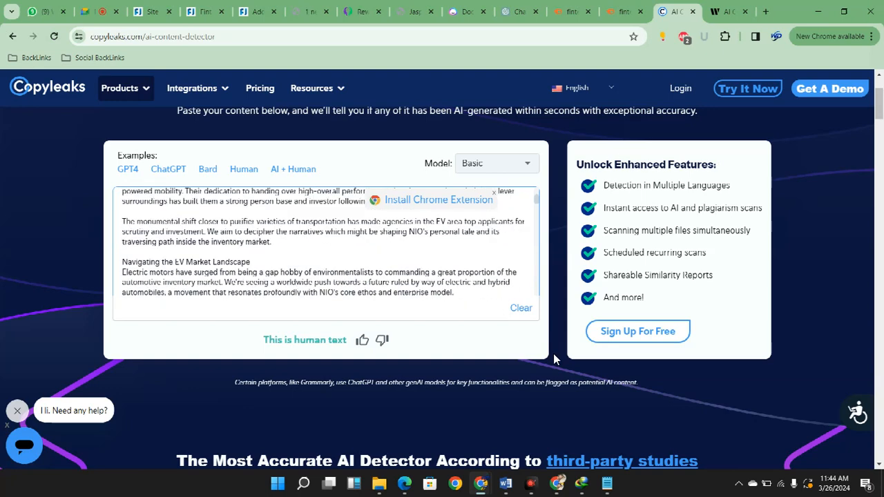
scroll(553, 358, "up", 3)
scroll(521, 380, "down", 10)
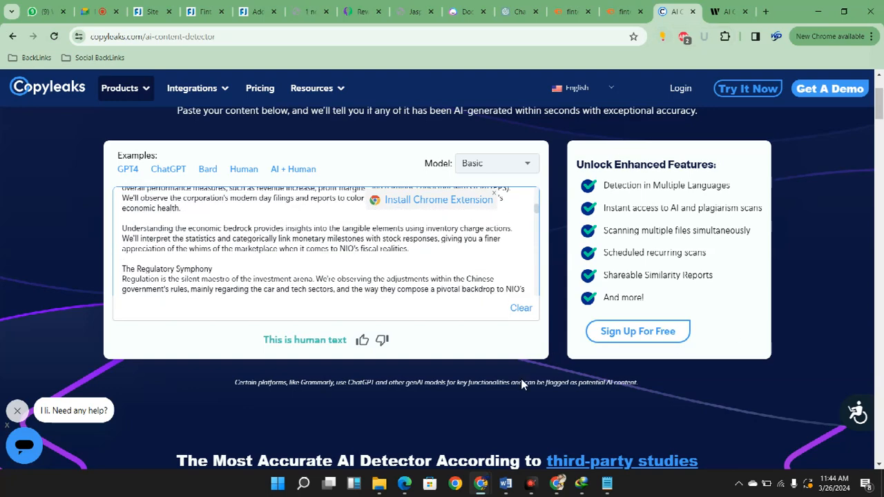
scroll(520, 382, "down", 10)
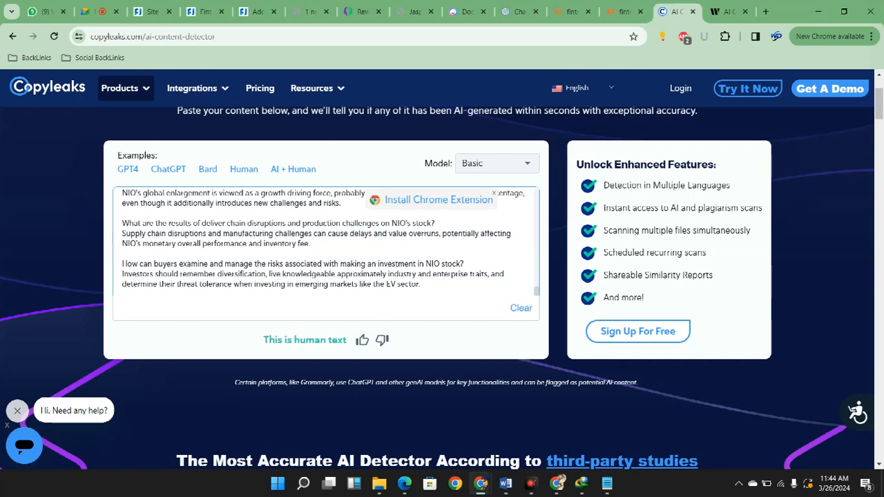
left_click(729, 11)
left_click(753, 181)
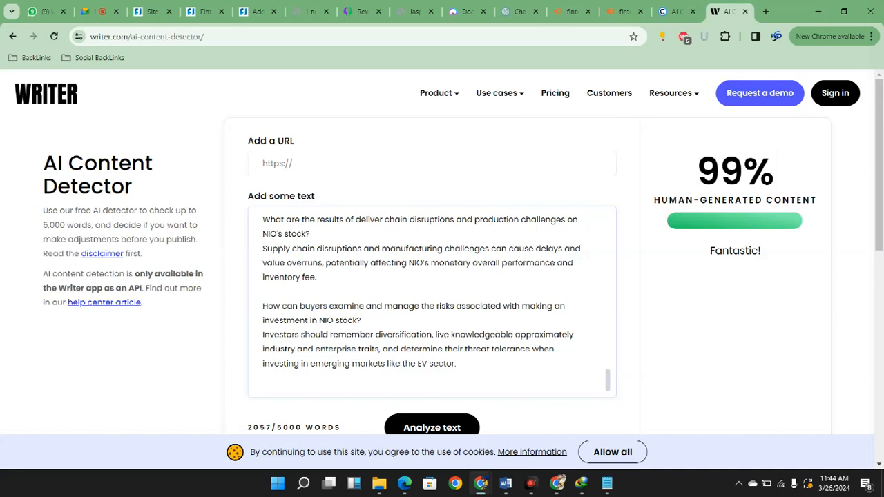
left_click(675, 12)
scroll(295, 340, "up", 13)
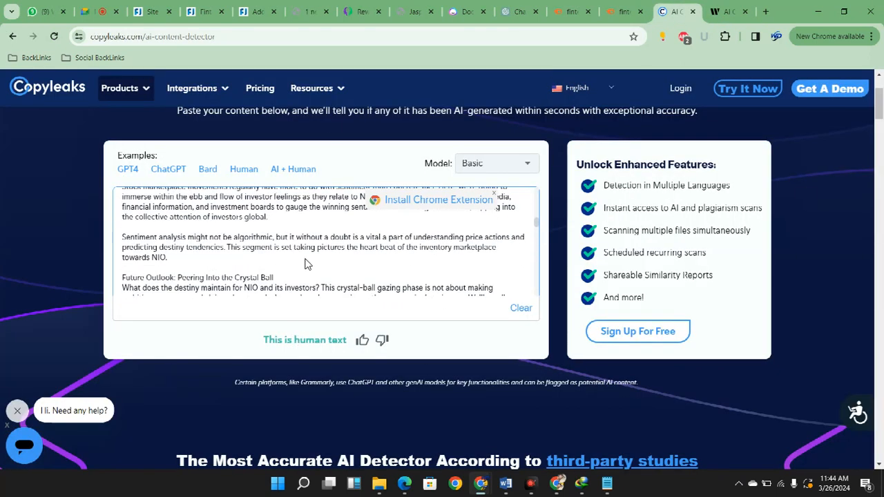
Open the Gramarly (premium) resource from the BestSEOToolz member list in a new tab
left_click(307, 11)
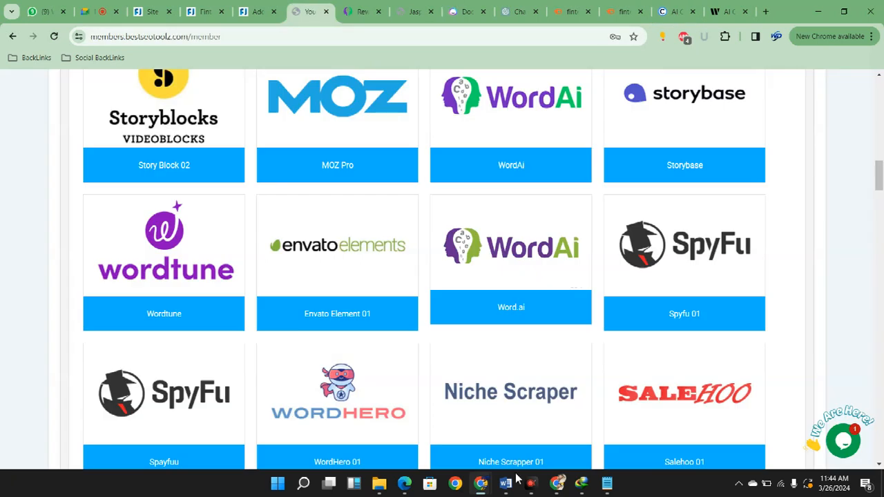
scroll(509, 449, "down", 10)
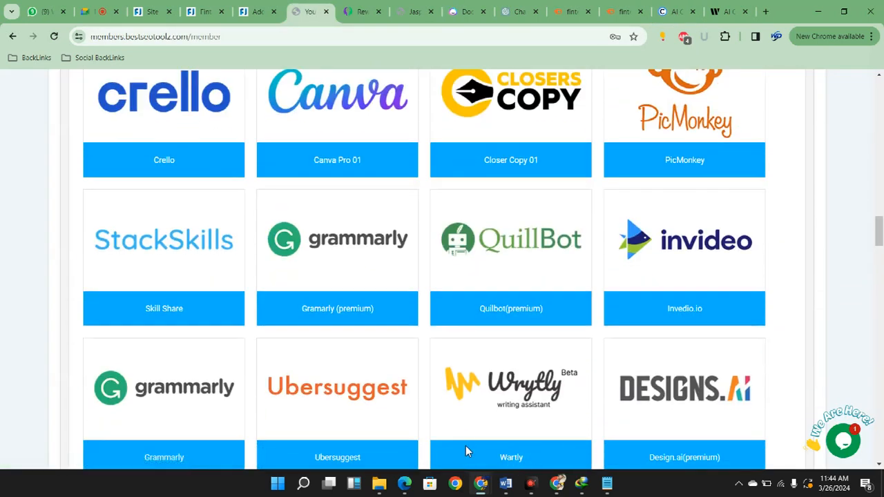
right_click(332, 306)
left_click(397, 151)
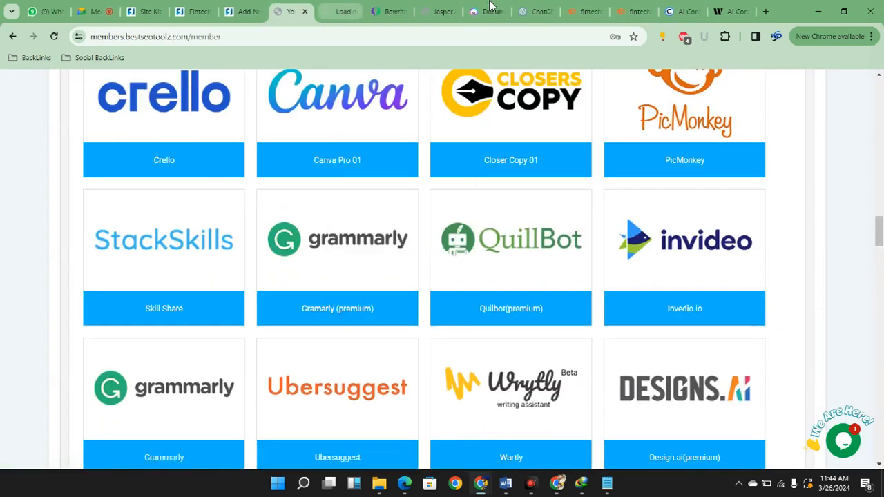
left_click(342, 11)
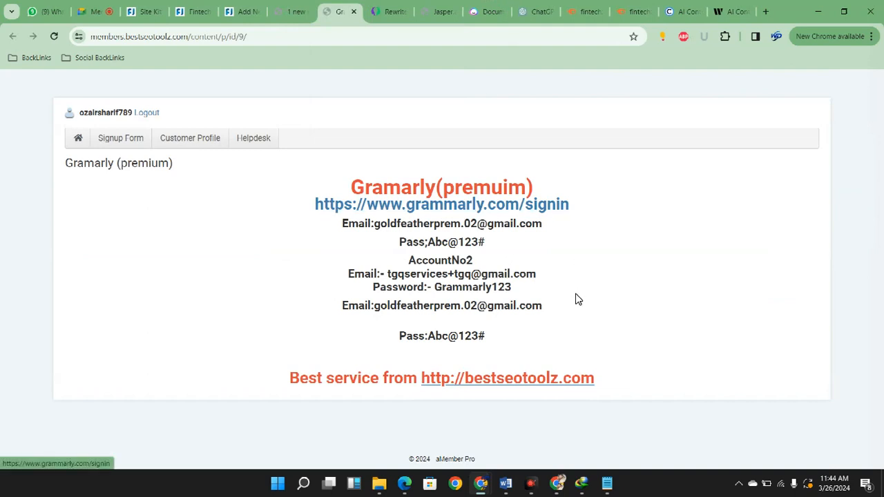
Open the resource's grammarly.com/signin link in a new tab and switch to the Grammarly dashboard
right_click(408, 206)
left_click(431, 216)
key("ctrl+Tab")
key("ctrl+shift+Tab")
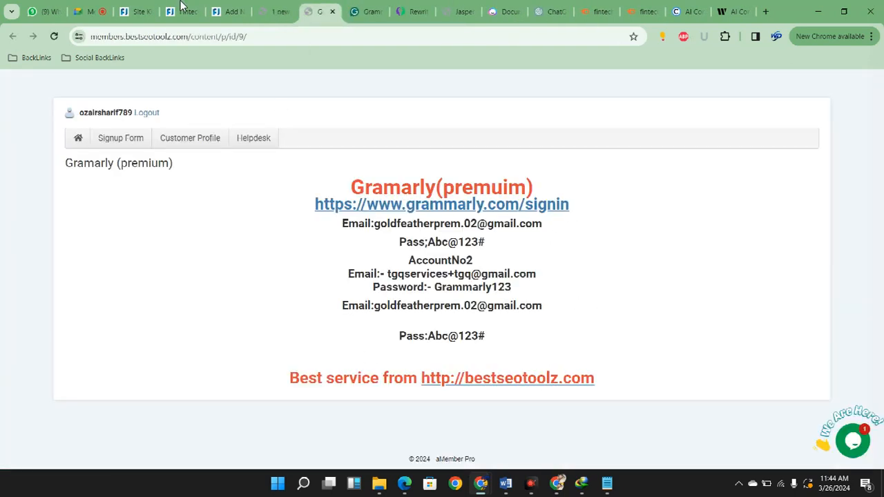
key("ctrl+Tab")
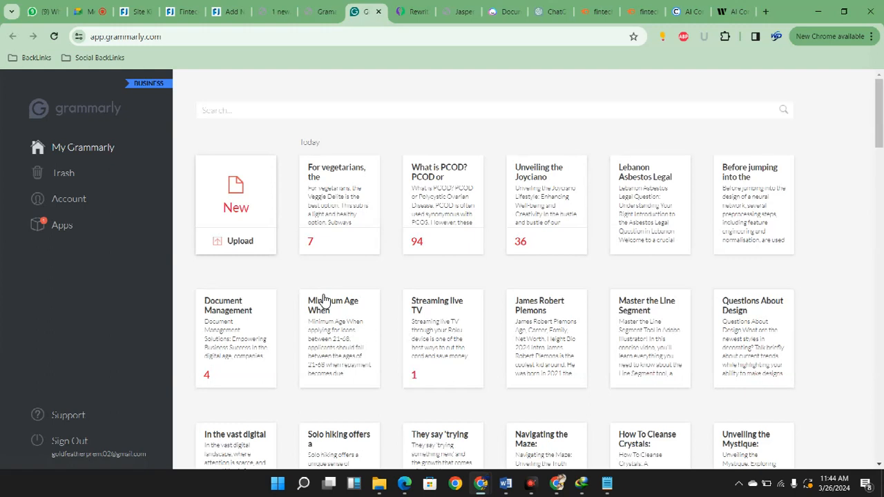
Create a new Grammarly document and paste the rewritten NIO article into it
left_click(325, 300)
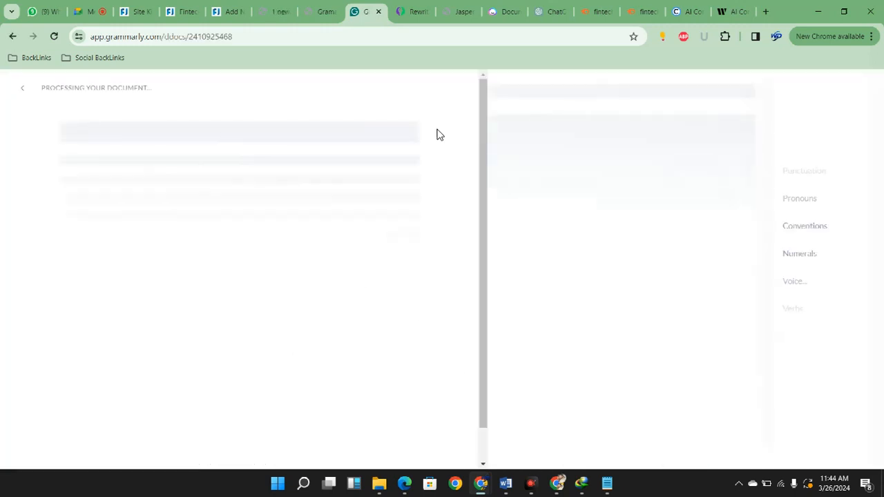
left_click(320, 12)
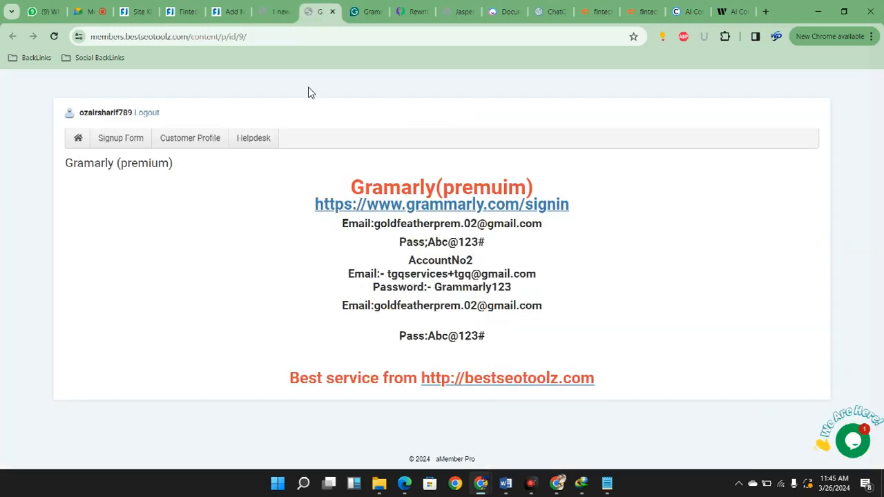
left_click(366, 12)
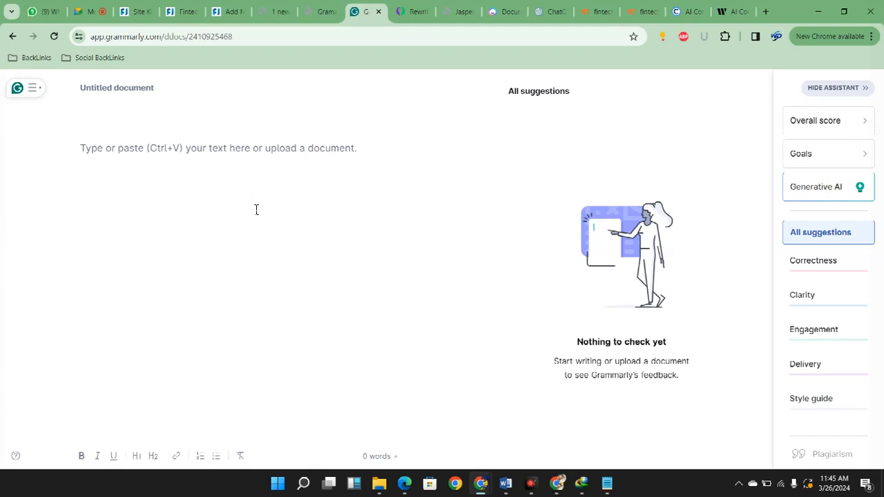
key("ctrl+v")
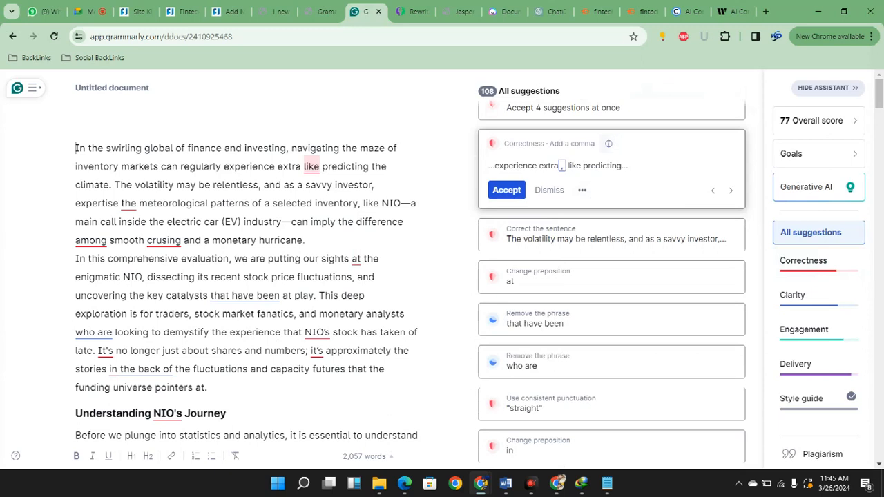
Run Grammarly's plagiarism check on the article and return to the full list of suggestions
scroll(612, 235, "down", 4)
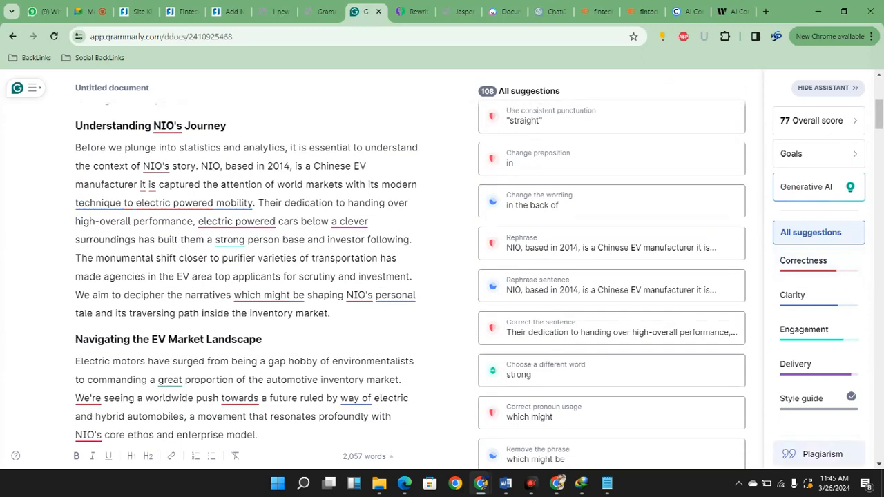
left_click(823, 454)
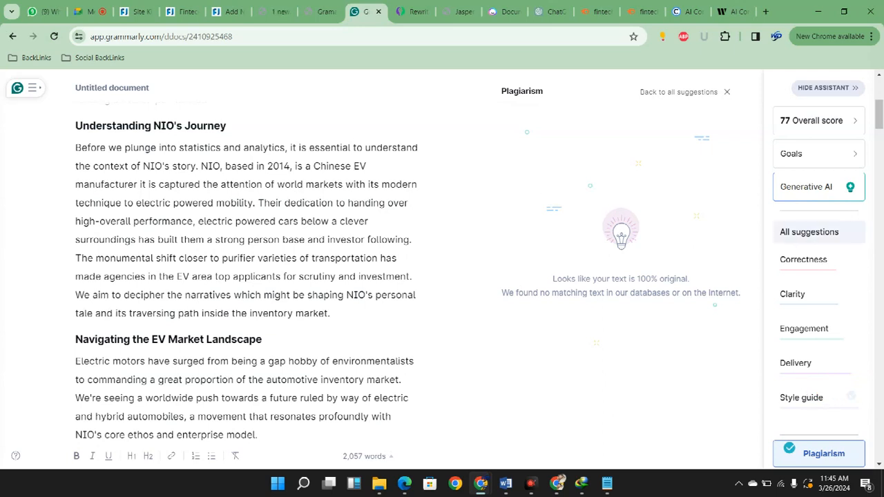
left_click(809, 232)
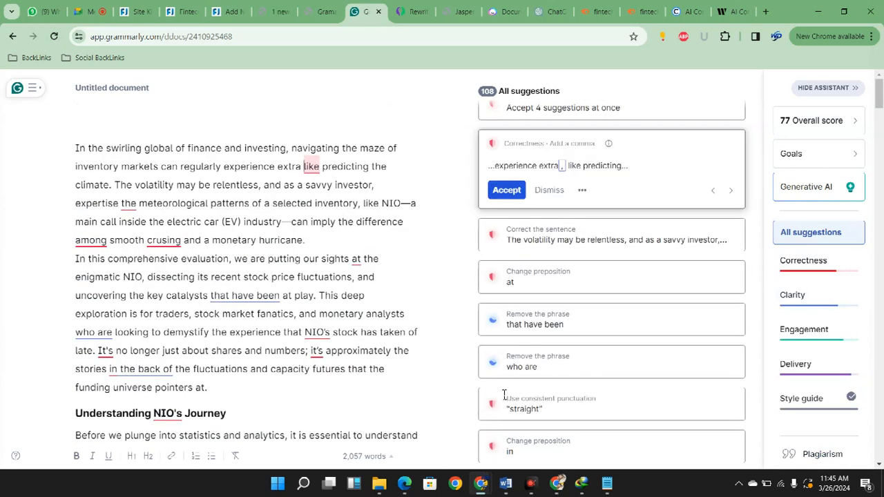
Accept the comma after "extra", the corrected "The volatility may be relentless" sentence and the preposition "on" after "our sights"
key("Tab")
key("Return")
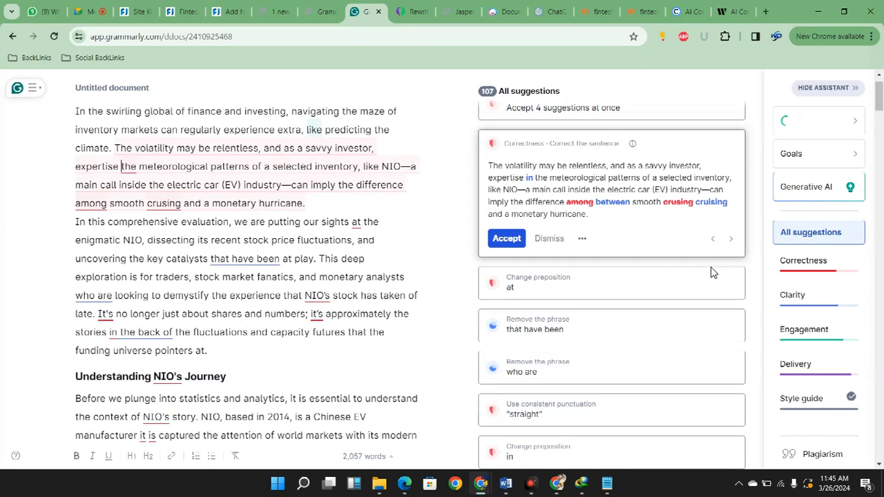
key("Return")
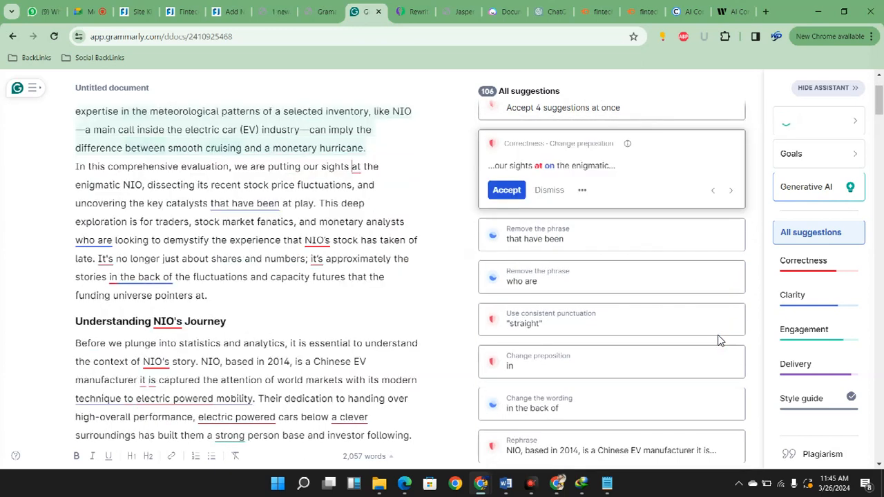
key("Return")
Accept removing "that have been" and "who are", and update all inconsistent apostrophes to the straight style
left_click(718, 274)
key("Return")
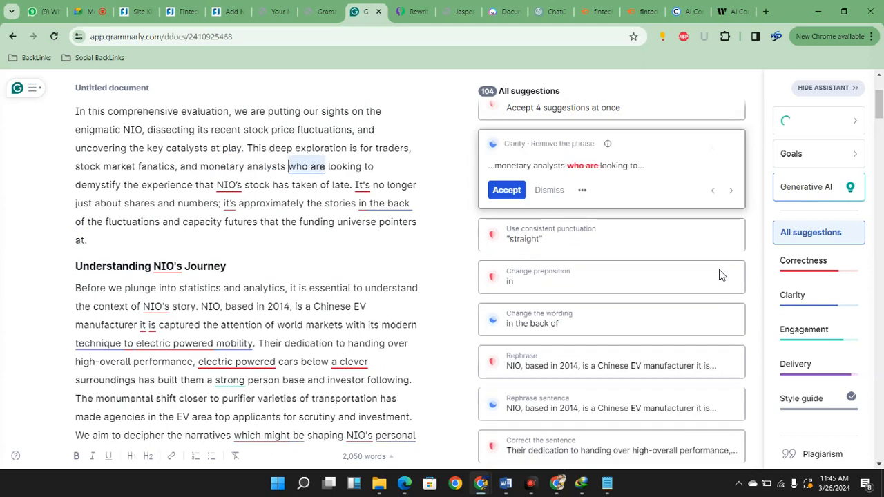
left_click(713, 266)
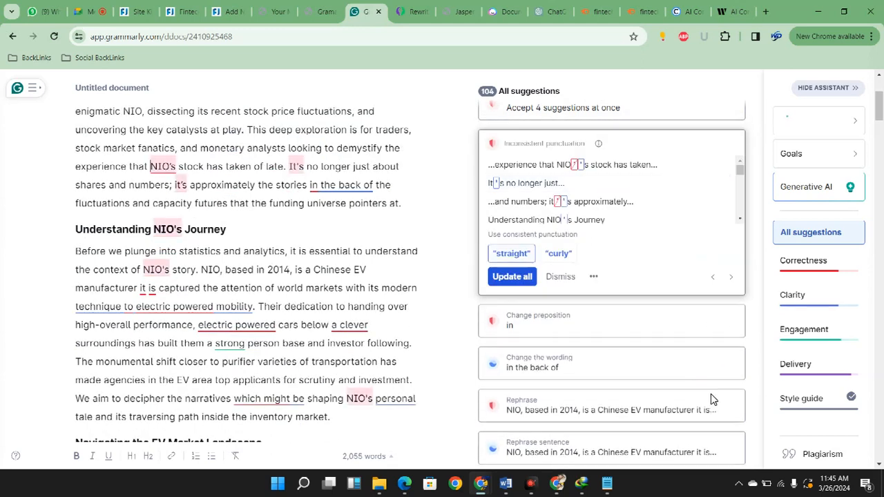
key("Return")
left_click(714, 273)
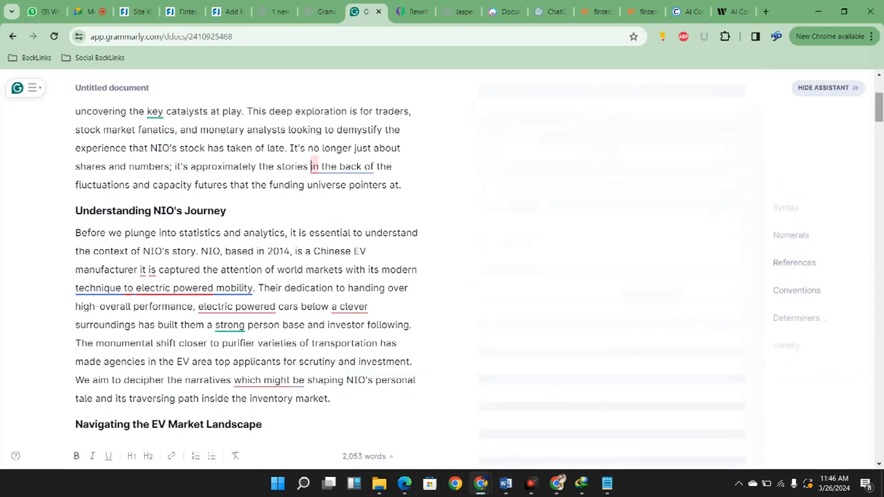
Accept all four grouped spelling fixes and replace "putting our sights" with "focusing" in the introduction
scroll(587, 404, "down", 2)
scroll(525, 420, "up", 5)
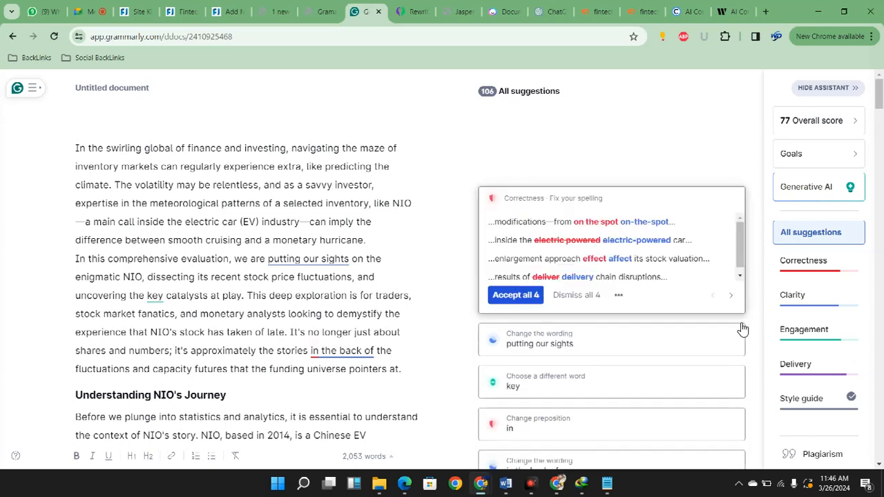
key("Return")
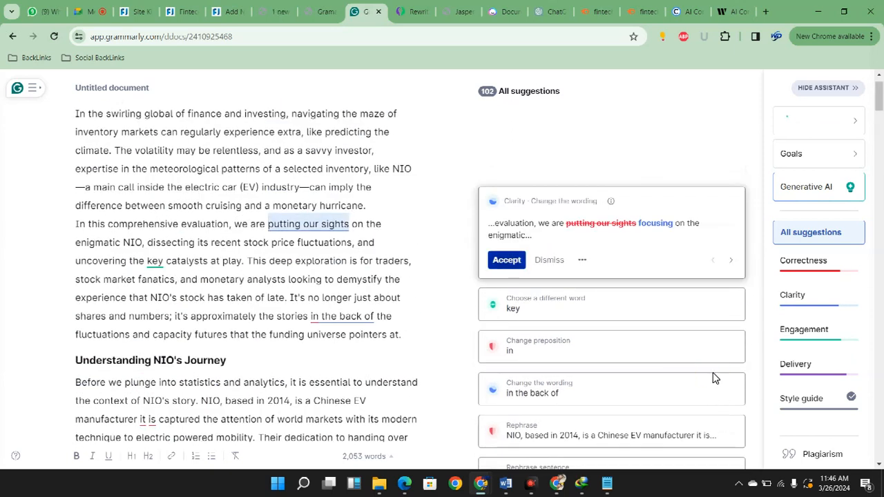
key("Return")
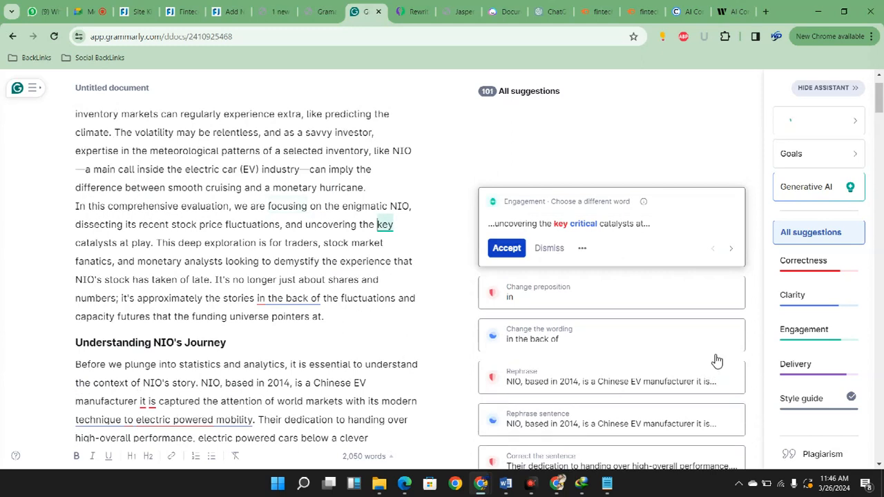
In the introduction, accept "critical catalysts", "on the back of" and the "focus", "dissect" and "uncover" rewrite, and remove the comma after "fluctuations"
key("Return")
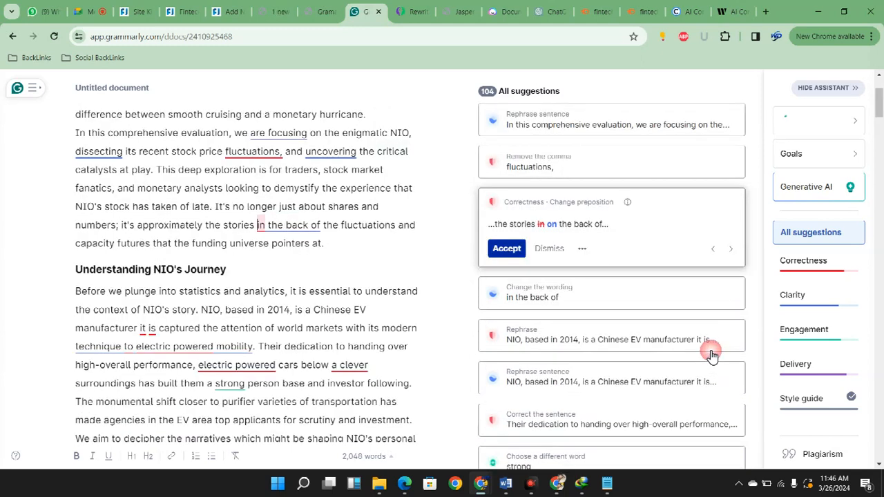
key("Return")
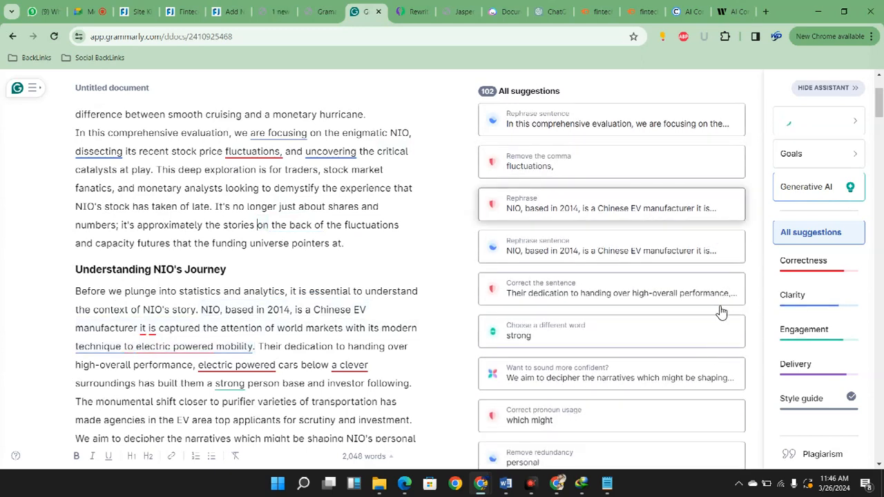
left_click(749, 193)
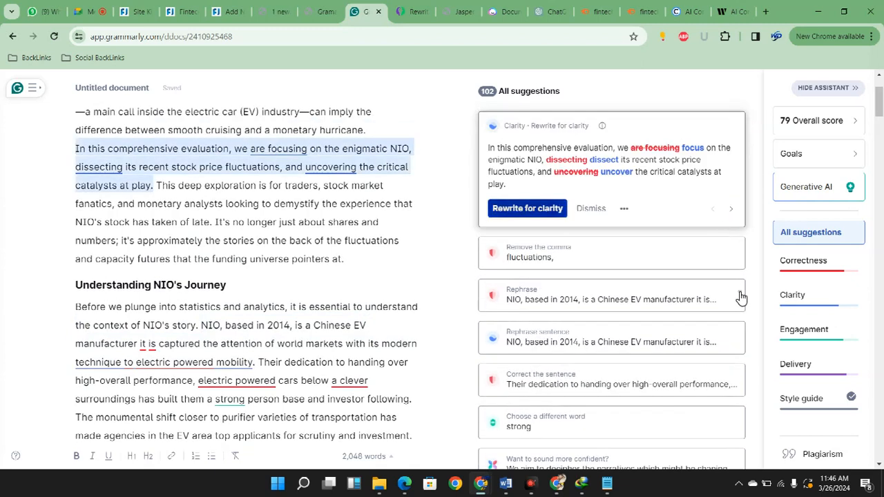
left_click(528, 209)
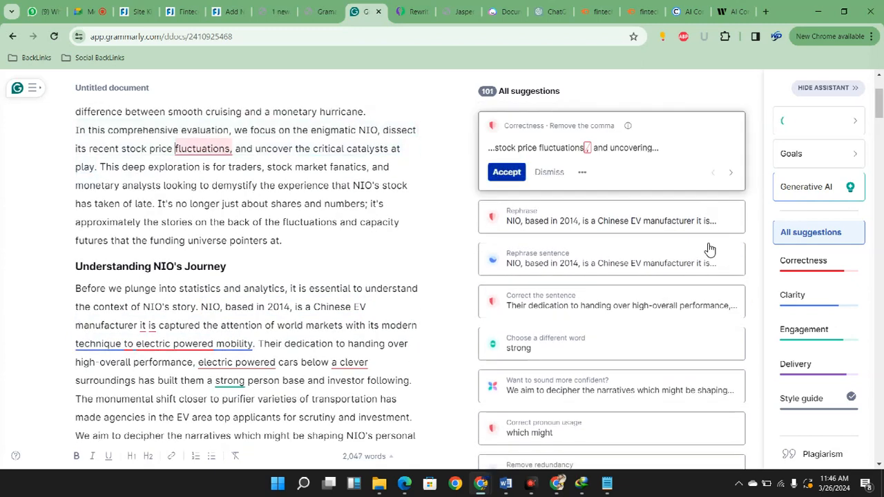
left_click(709, 244)
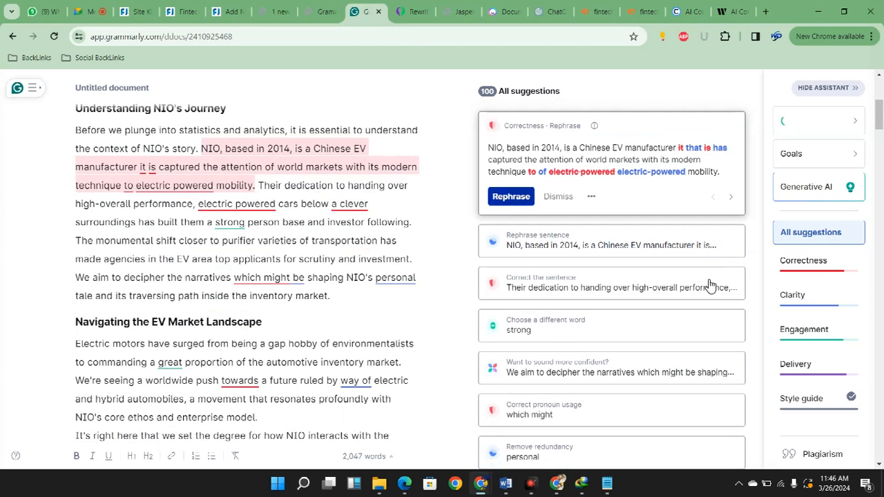
In "Understanding NIO's Journey", accept "that has captured", the electric-powered mobility rewrite, "electric-powered cars below clever surroundings", "solid" and "that are"
left_click(511, 196)
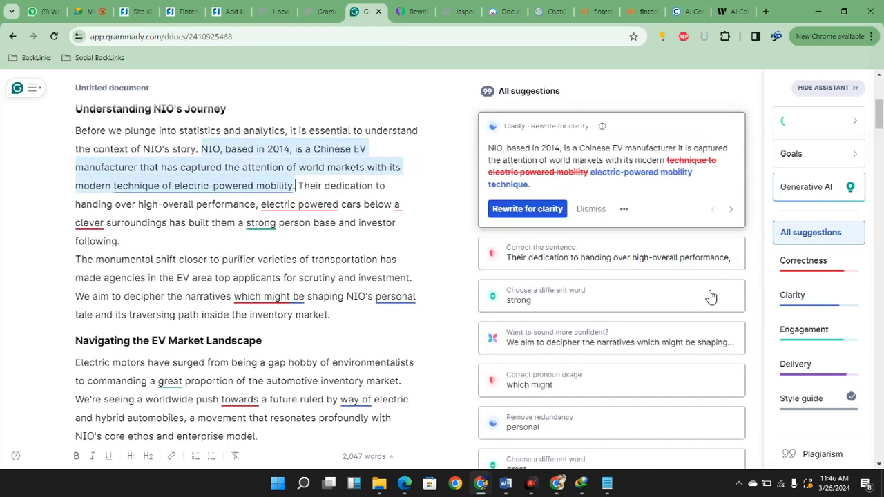
left_click(528, 209)
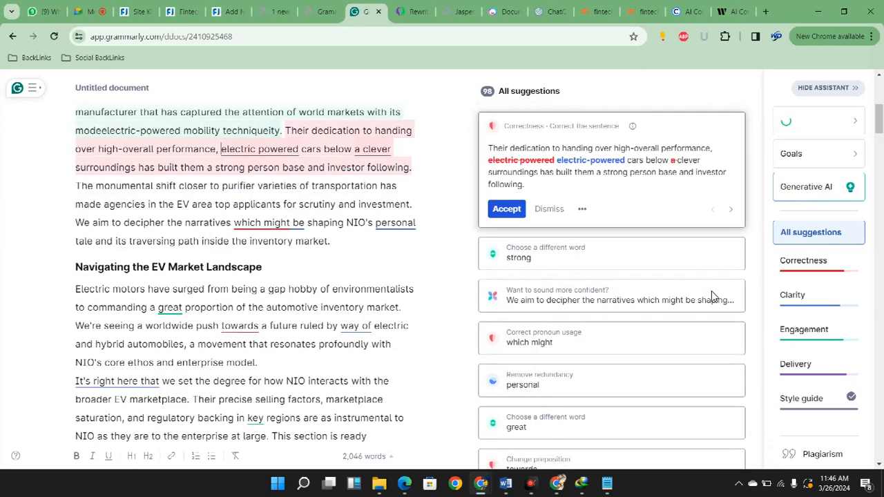
left_click(506, 209)
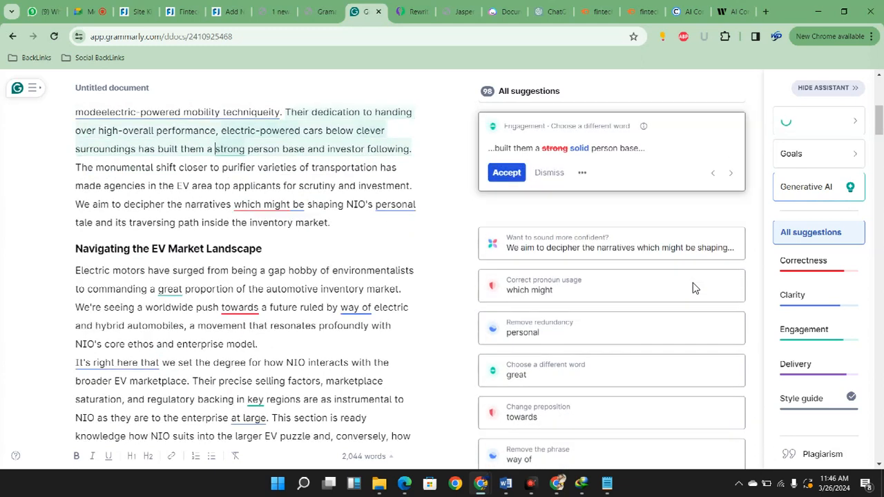
scroll(713, 251, "down", 1)
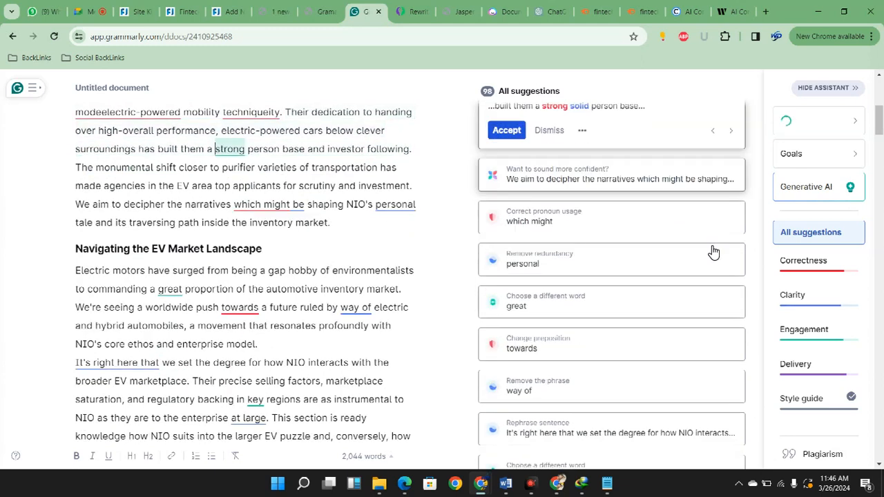
left_click(710, 188)
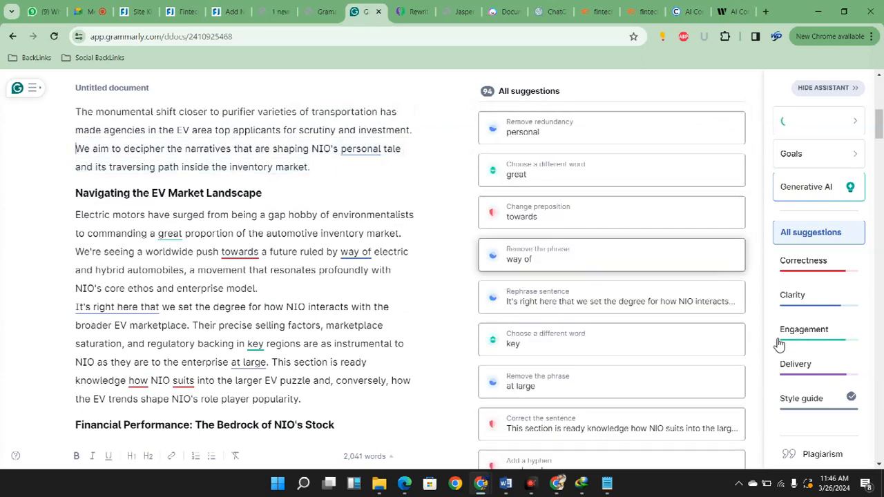
Accept the corrected "mode electric-powered mobility technique" wording, remove "that are" and "personal", and replace "great" with "significant"
scroll(565, 395, "down", 3)
scroll(752, 239, "up", 5)
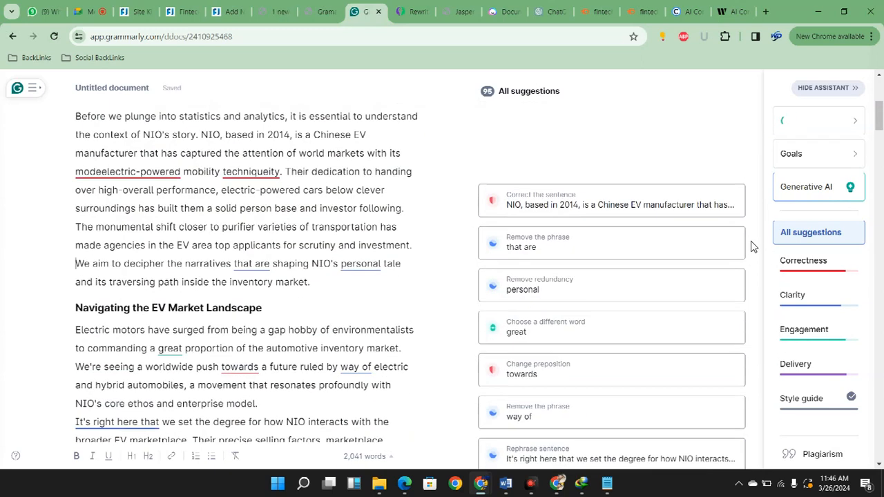
left_click(521, 202)
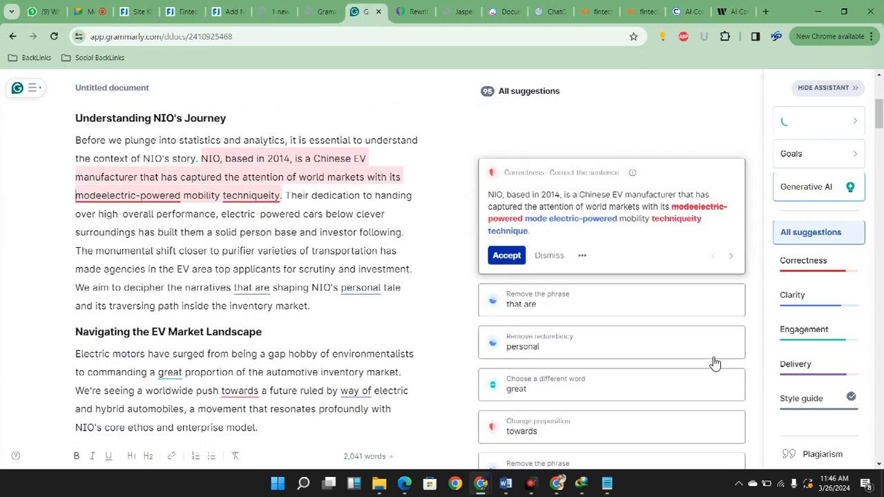
left_click(507, 256)
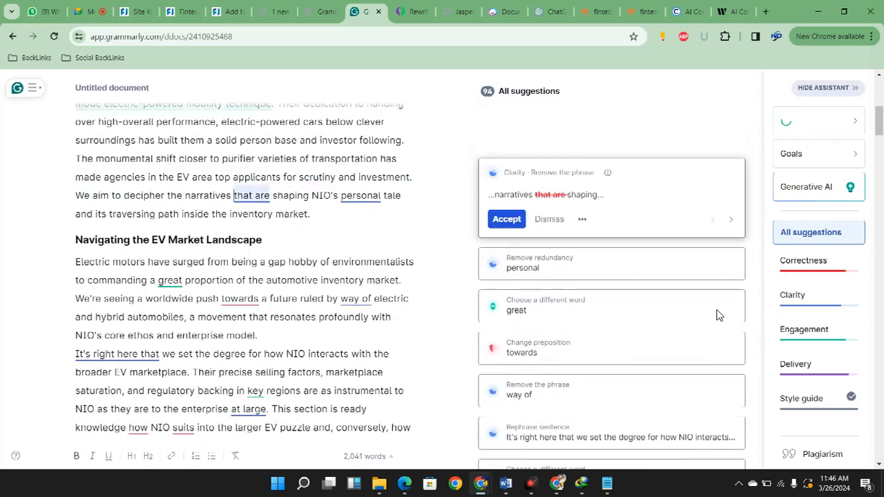
left_click(507, 220)
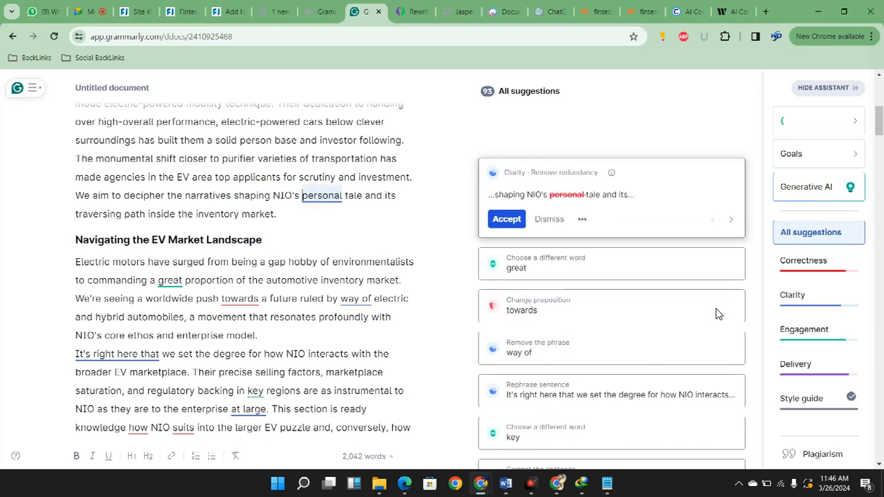
left_click(507, 220)
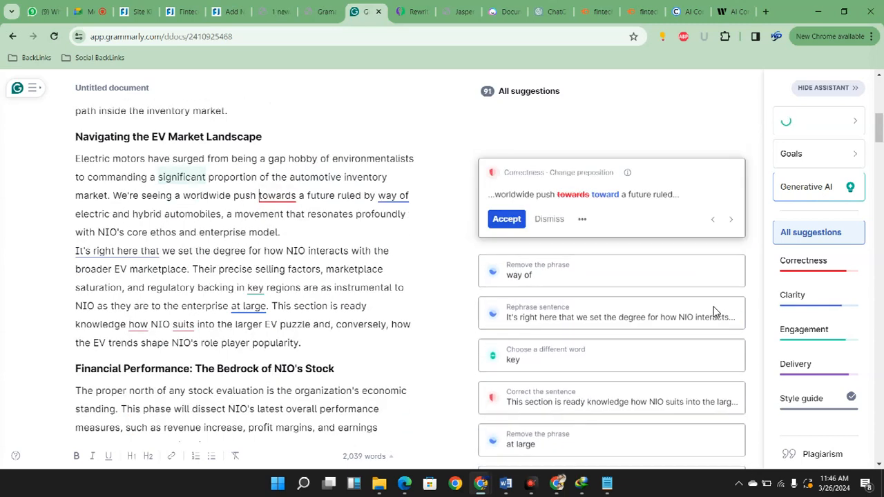
In the EV market section, accept "toward", "Right here,", "critical" and "knowledge of how NIO fits", and remove "way of" and "at large"
left_click(507, 219)
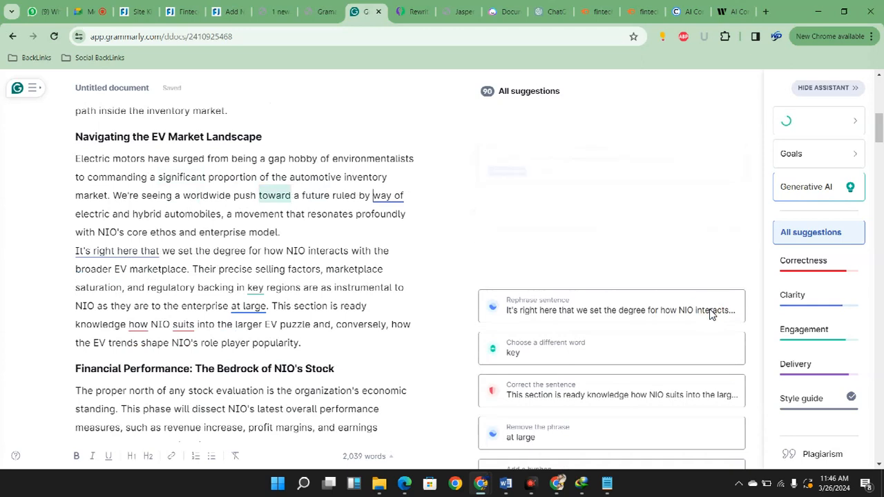
left_click(507, 219)
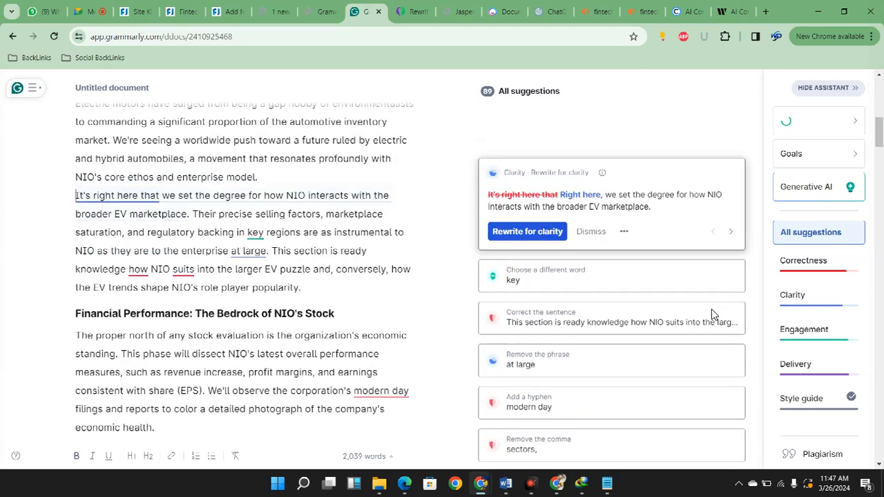
left_click(514, 231)
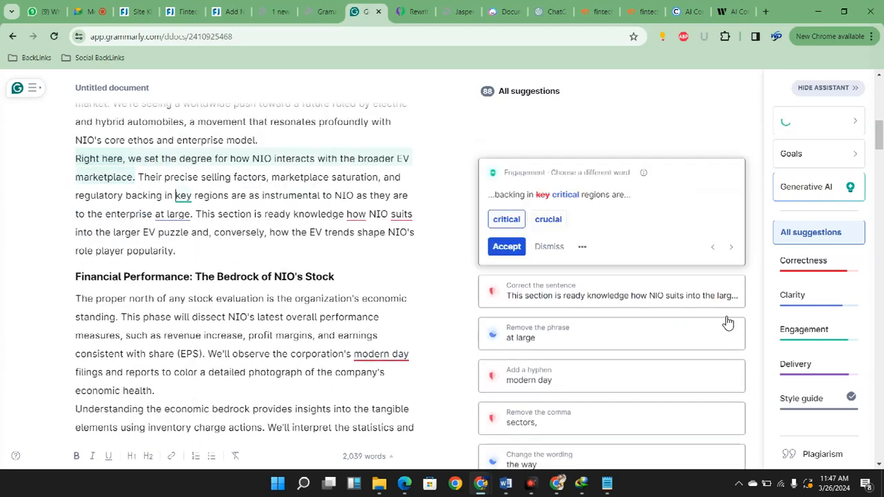
left_click(507, 247)
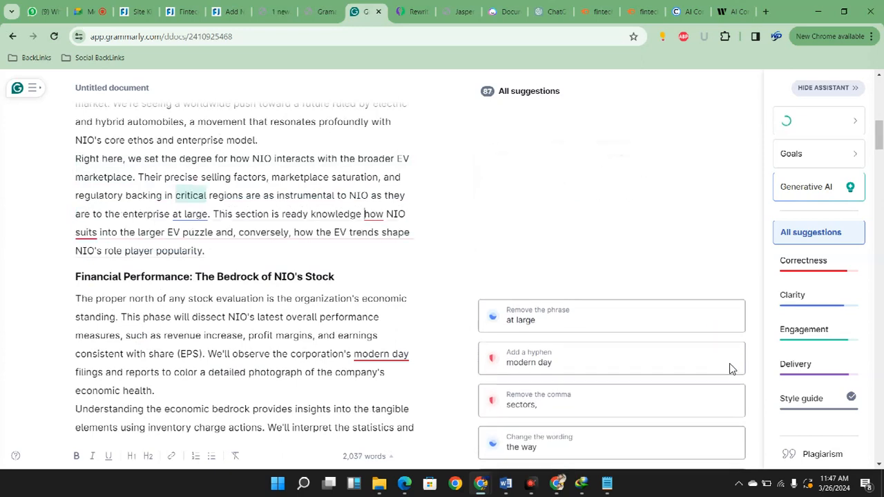
left_click(507, 243)
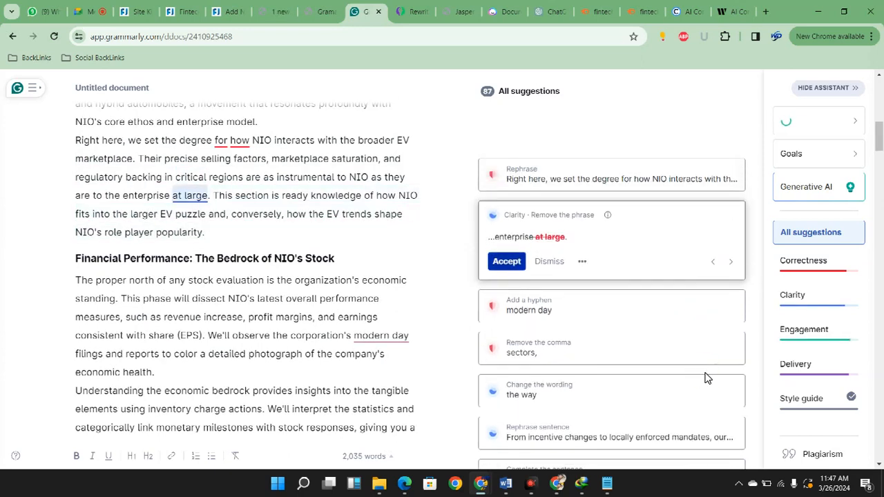
left_click(507, 261)
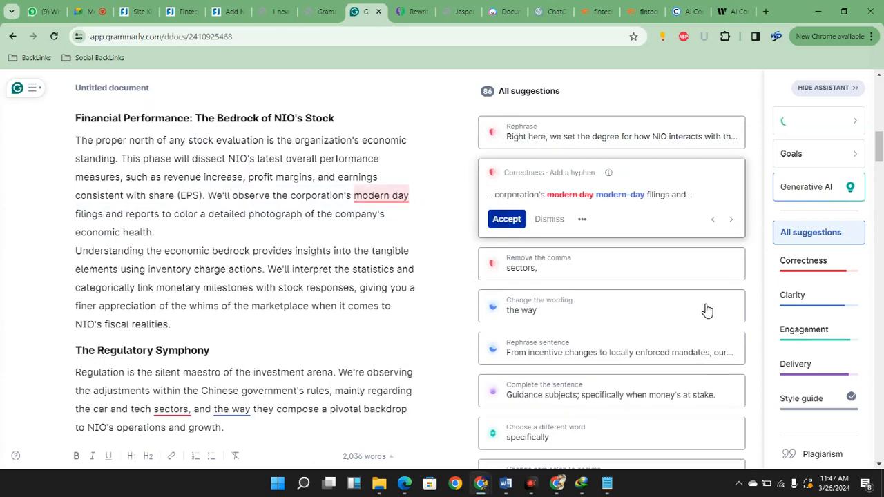
Accept "modern-day", remove the comma after "sectors", replace "the way" with "how", and accept the "regulations' direct and indirect imprint" rewrite
left_click(507, 219)
left_click(507, 219)
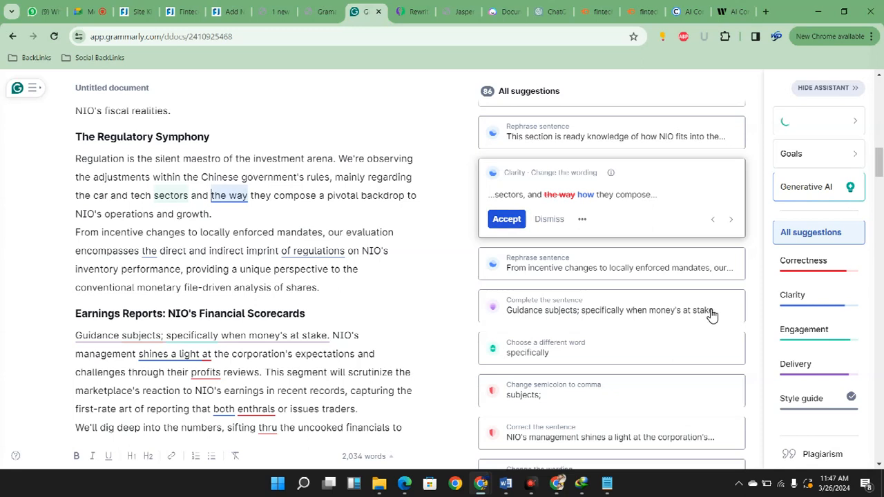
left_click(507, 219)
left_click(518, 267)
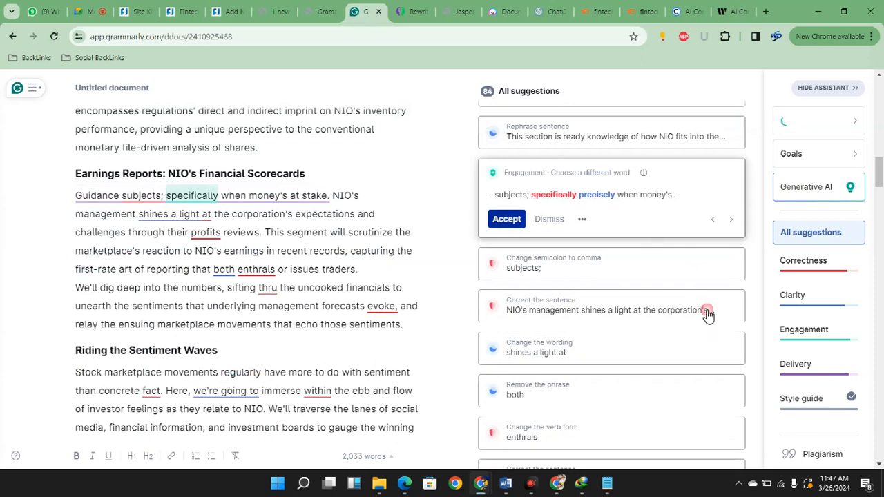
In the Earnings Reports section, accept "precisely", the comma after "subjects", and the corrected "shines a light on" sentence with "profit reviews"
left_click(508, 219)
left_click(508, 219)
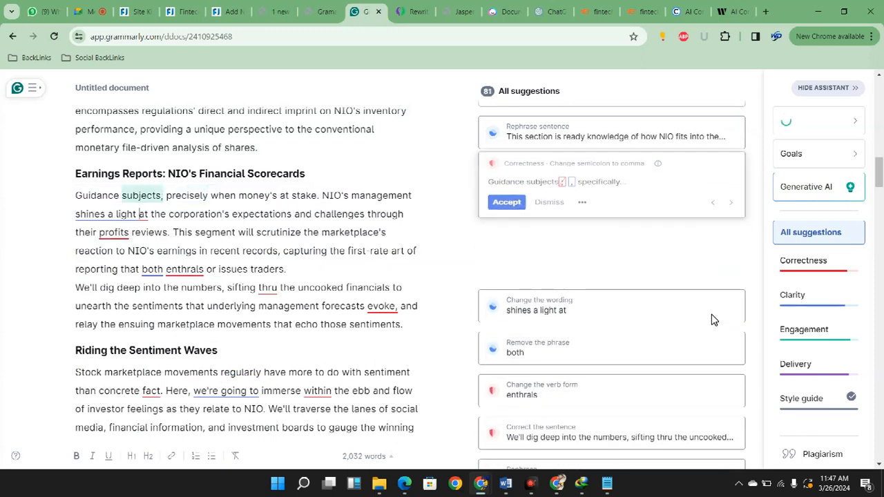
left_click(508, 231)
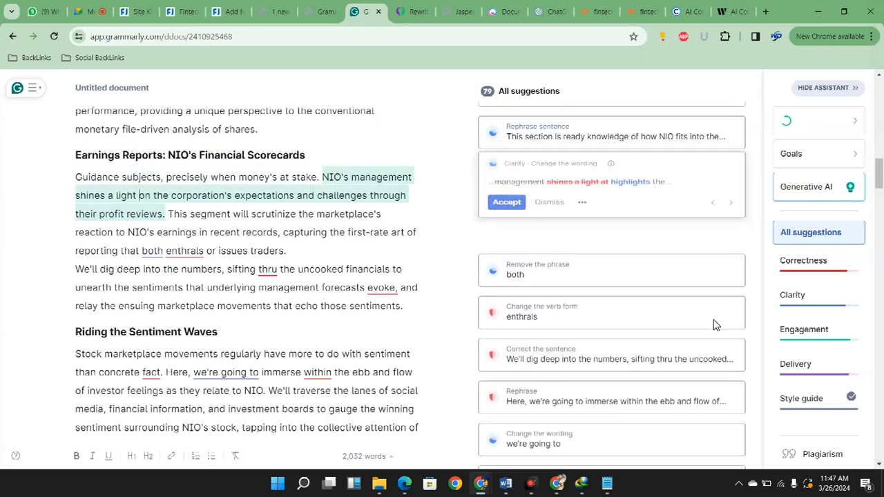
Return to the remaining EV market suggestions and accept "degree to which", "provides" and the clarity rewrite of the "This section" sentence
scroll(726, 217, "down", 10)
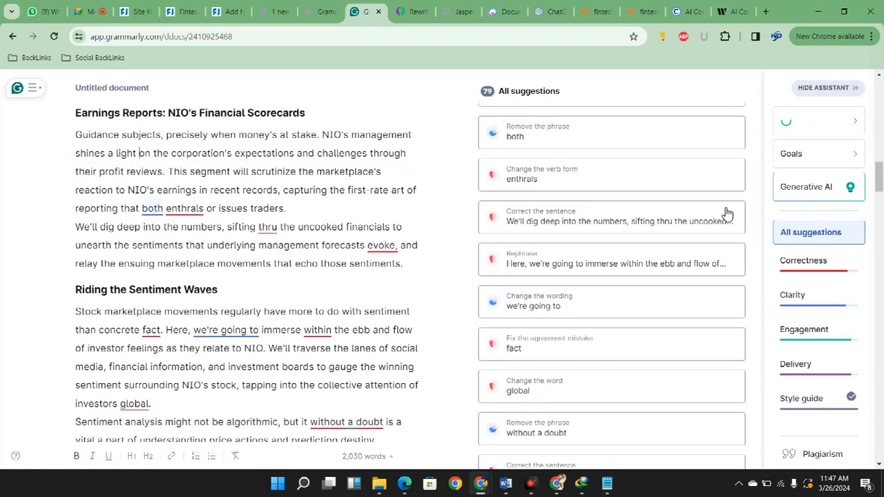
scroll(742, 321, "up", 10)
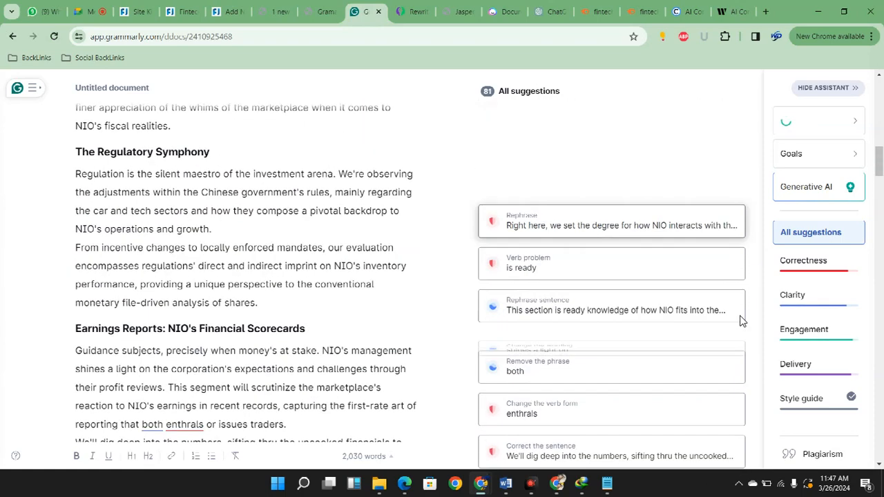
scroll(726, 342, "down", 4)
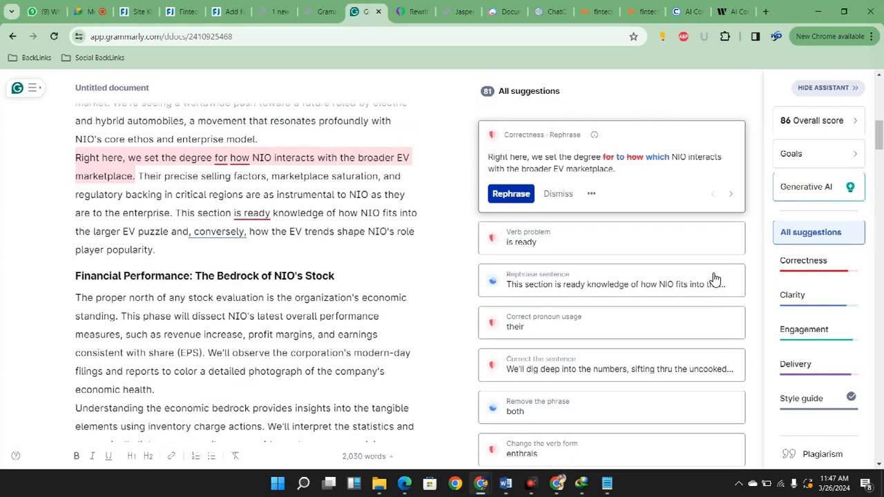
left_click(512, 194)
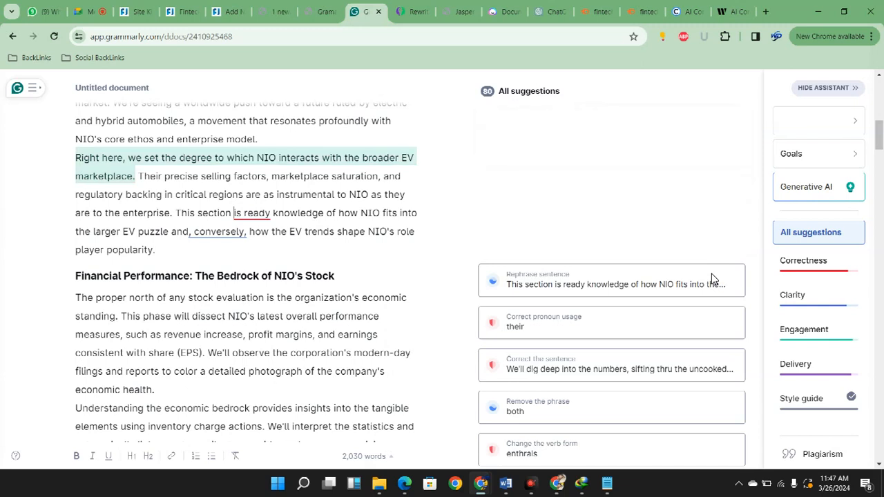
left_click(507, 181)
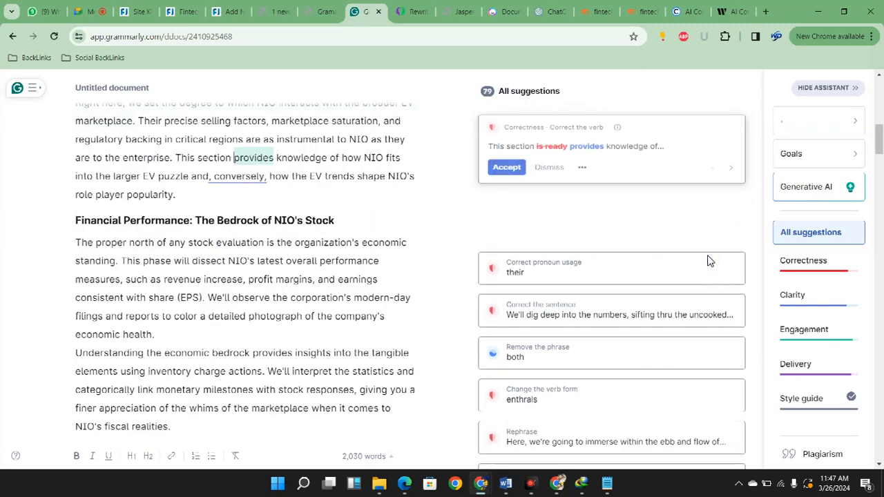
left_click(528, 205)
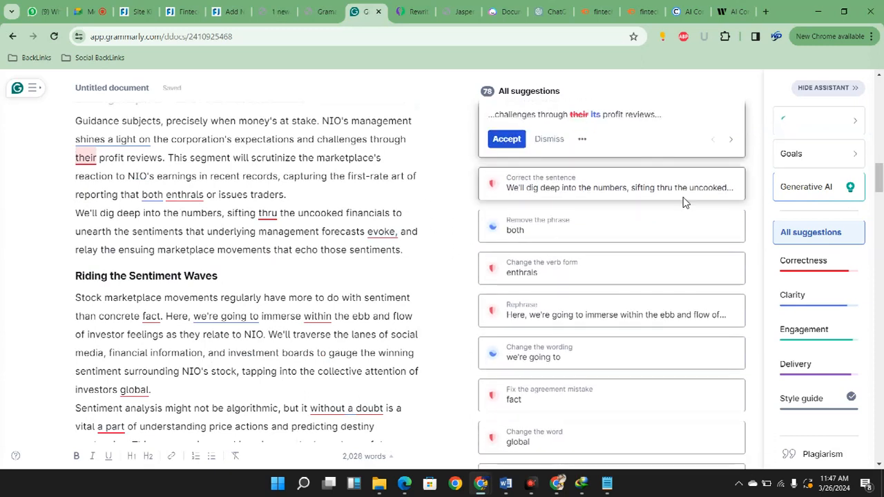
Accept "its profit reviews", the corrected "sifting through" sentence, the removal of "both", the verb form "enthral" and the plural "facts"
left_click(718, 199)
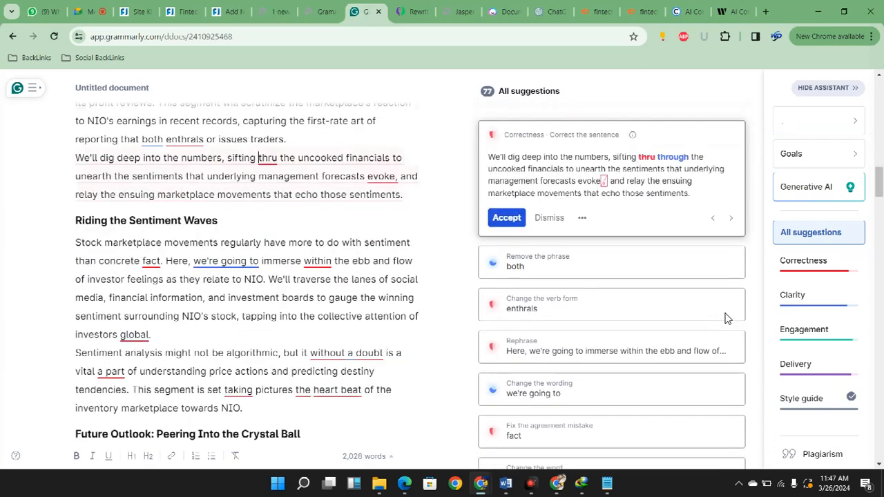
key("Return")
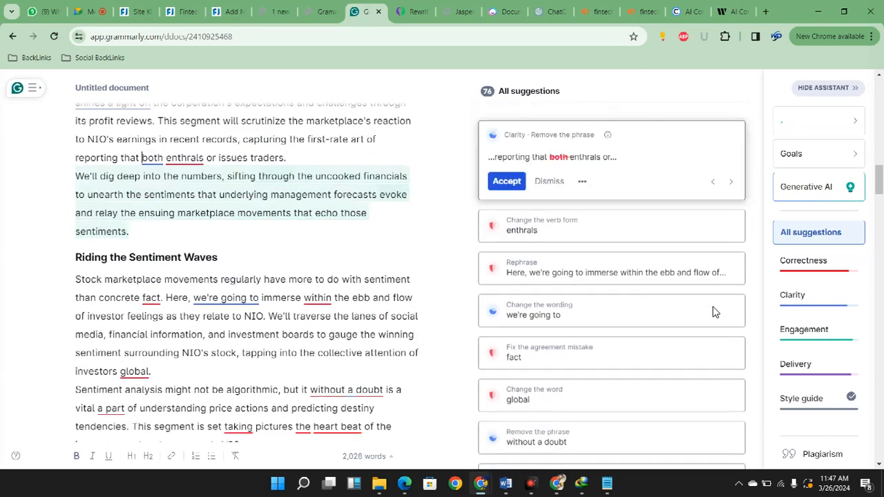
key("Return")
key("Return")
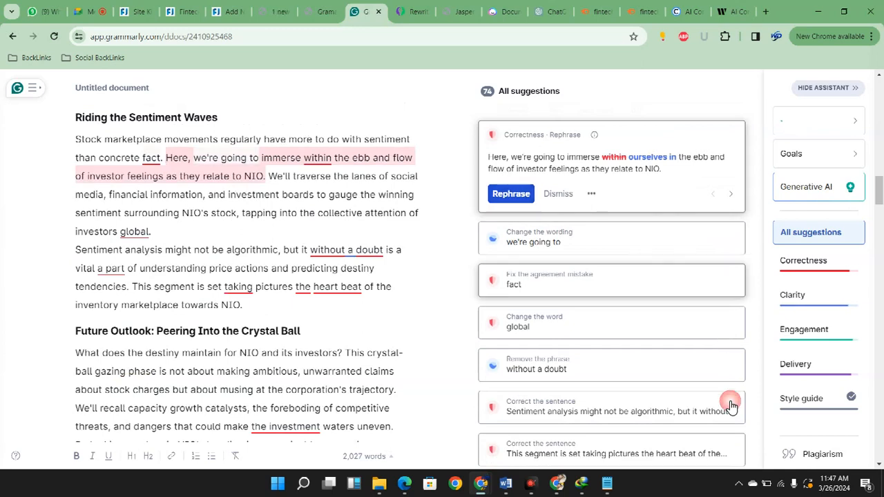
key("Return")
In Riding the Sentiment Waves, accept "globally" and the corrected "Sentiment analysis" and "This segment" sentences
key("Return")
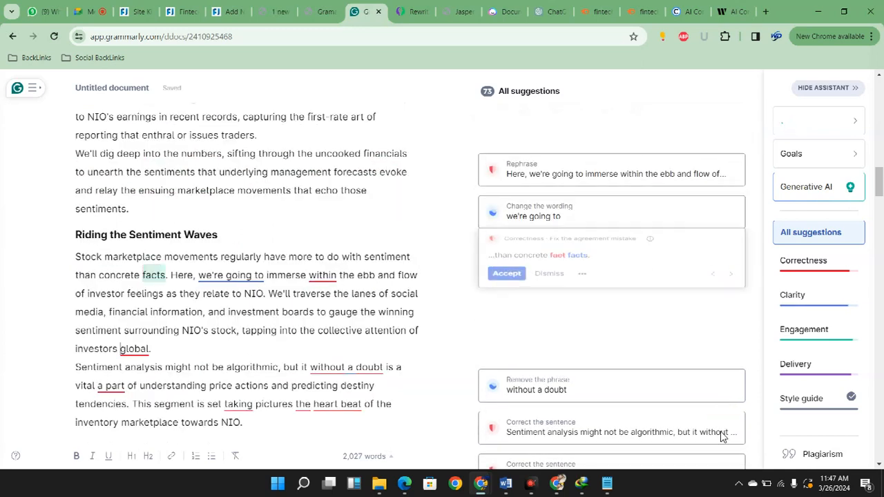
key("Return")
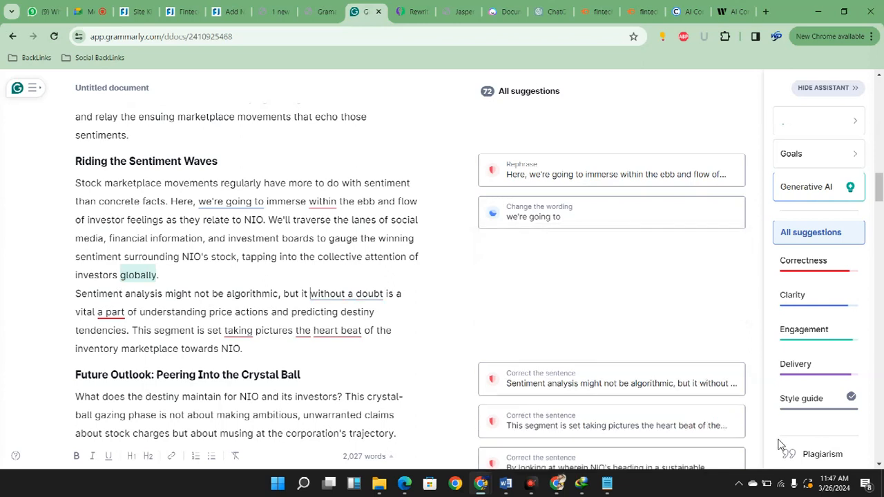
scroll(737, 435, "down", 5)
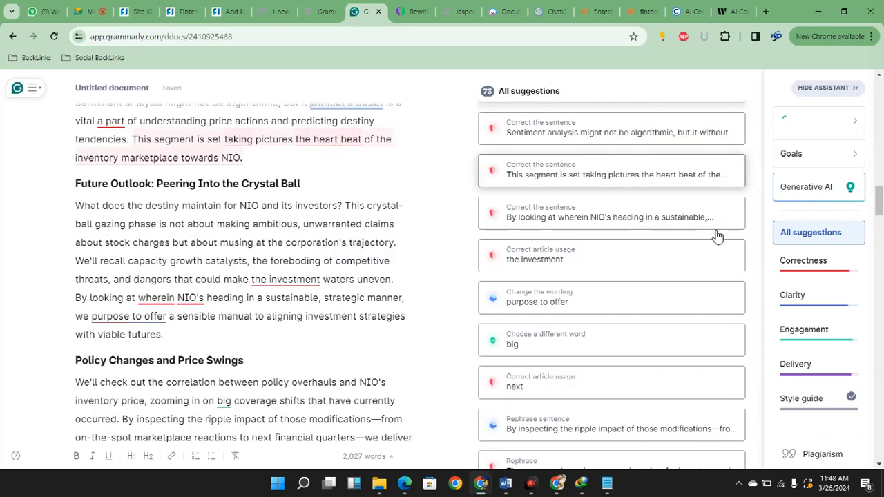
left_click(722, 135)
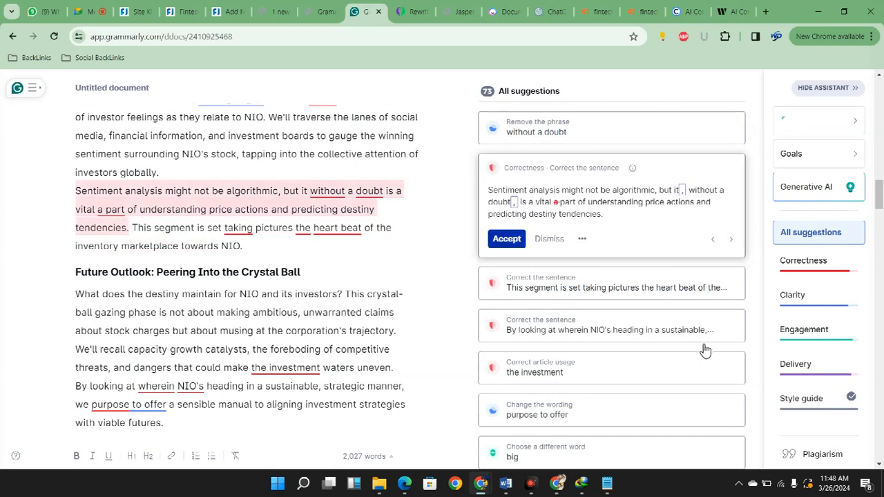
key("Return")
key("Return")
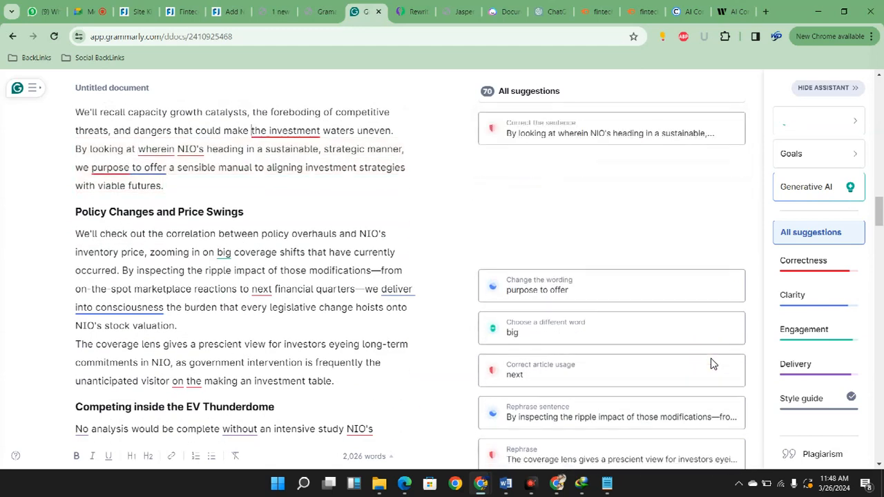
Accept "investment" and "propose" in Future Outlook, then "significant", "the next" and the "By inspecting" clarity rewrite in Policy Changes
key("Return")
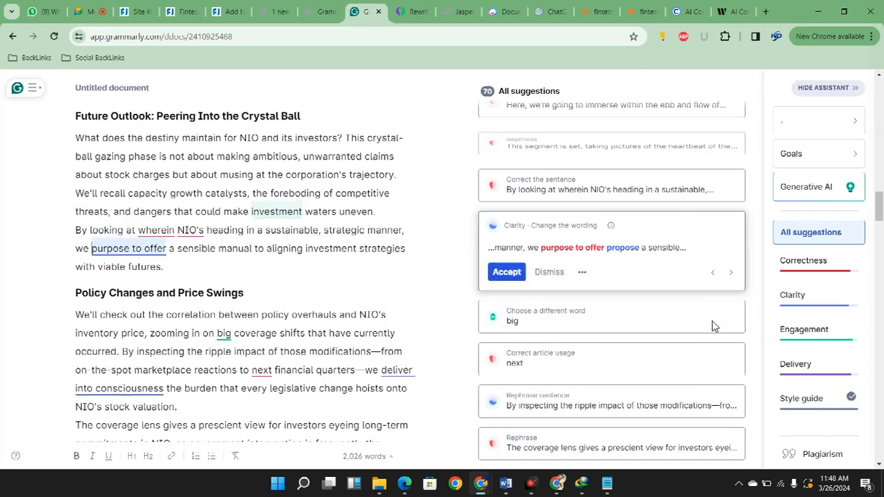
key("Return")
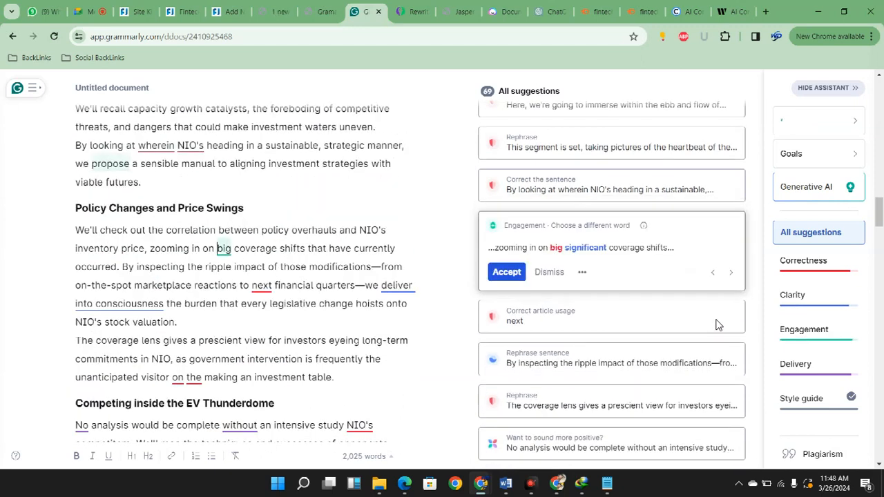
key("Return")
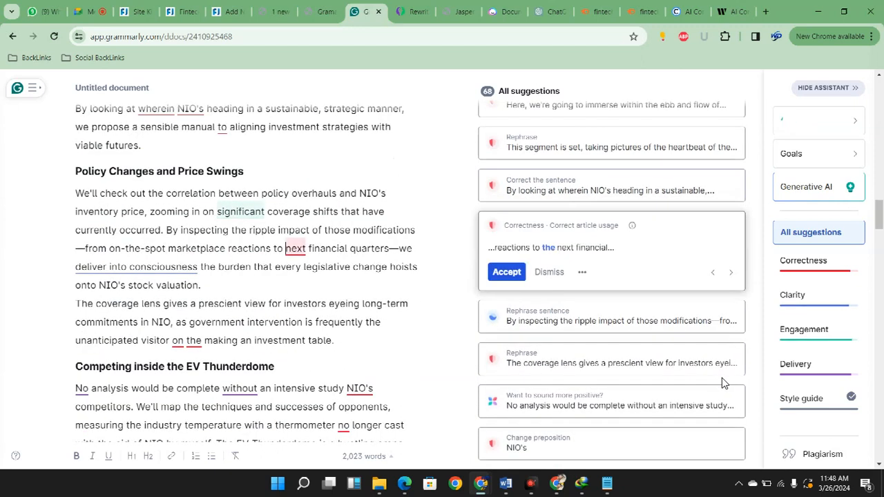
key("Return")
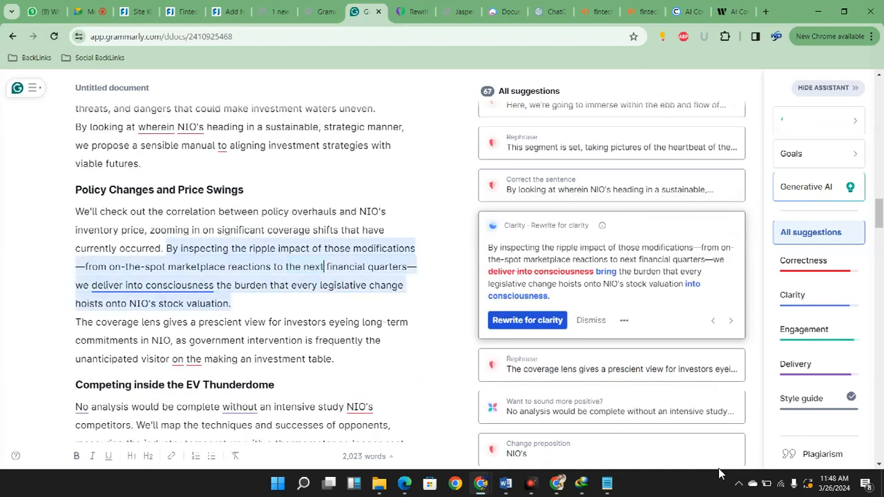
key("Return")
Copy the whole corrected article from its beginning and open the Fintech Zoom site's WordPress dashboard
scroll(720, 459, "down", 15)
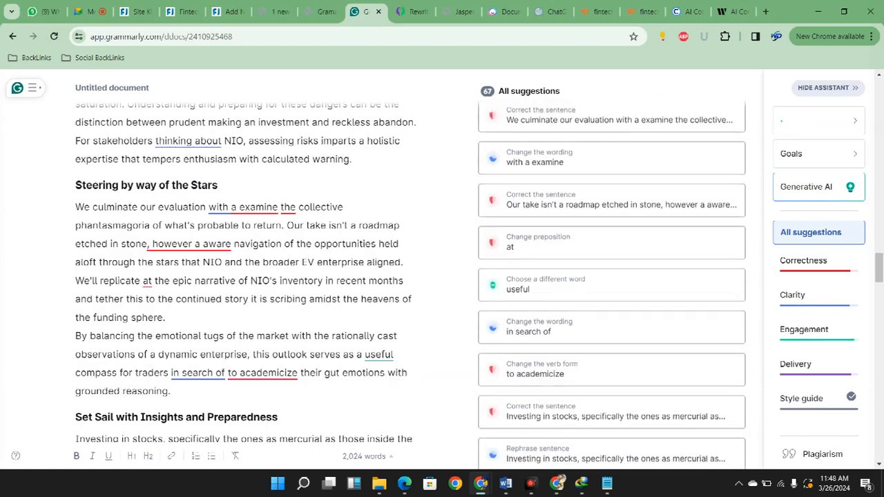
left_click_drag(878, 315, 878, 94)
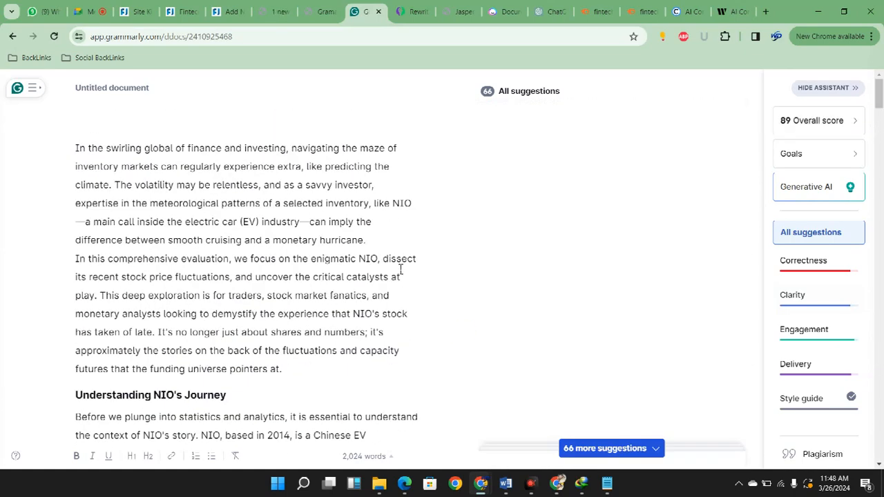
left_click_drag(172, 167, 168, 185)
key("ctrl+a")
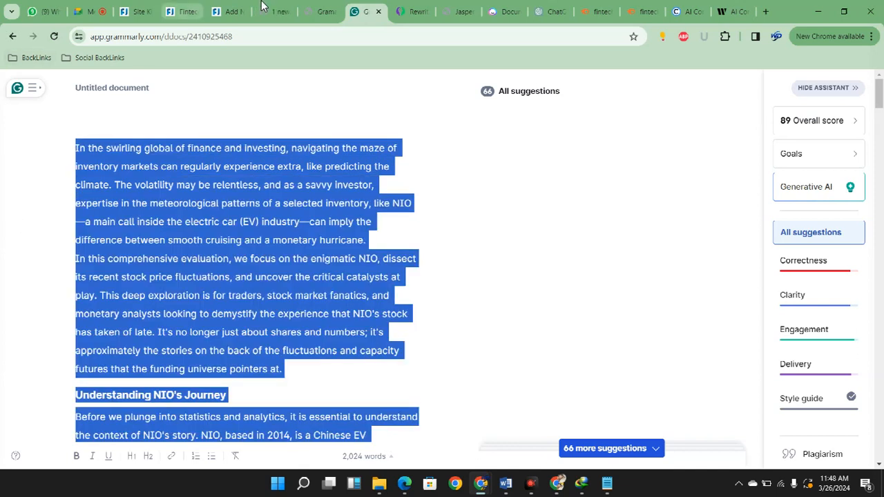
left_click(208, 8)
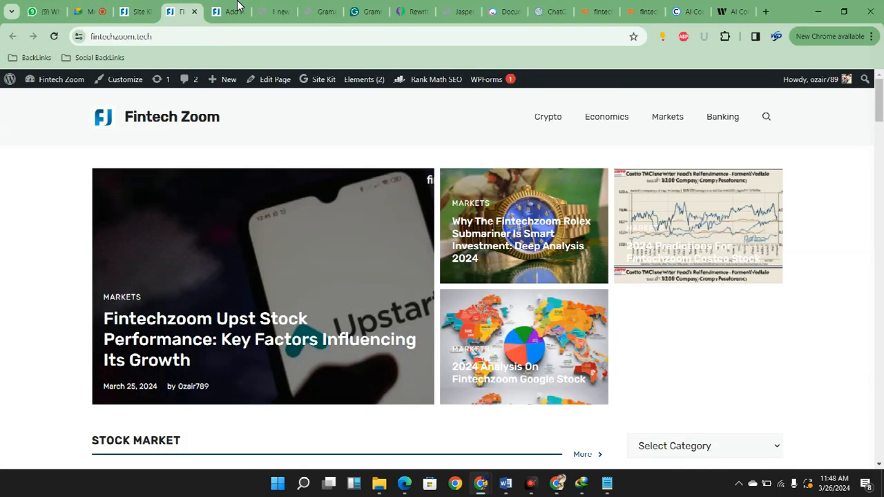
mouse_move(88, 116)
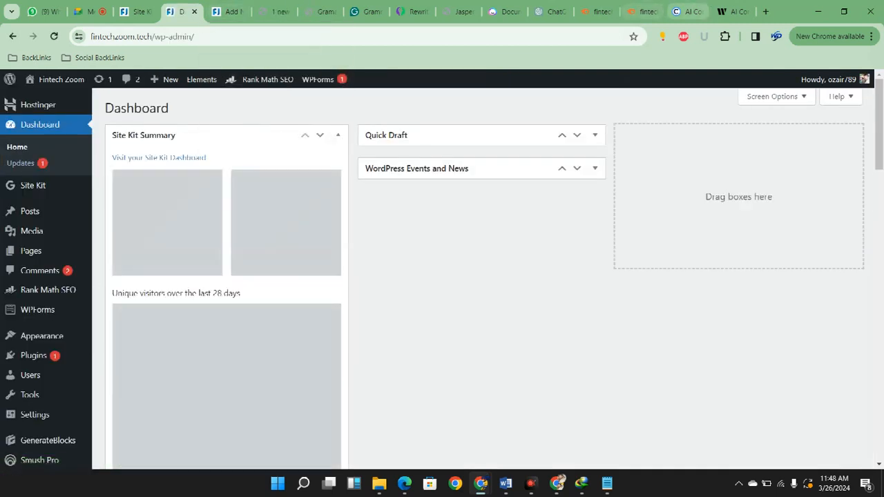
Switch to the Copyleaks AI Content Detector, replace the old text with the corrected article and run the check
left_click(693, 12)
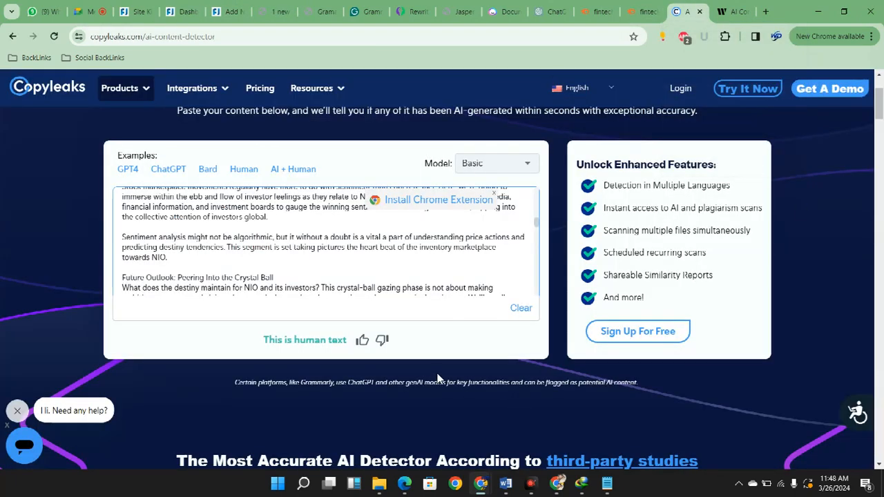
left_click_drag(232, 237, 252, 247)
key("ctrl+a")
key("Delete")
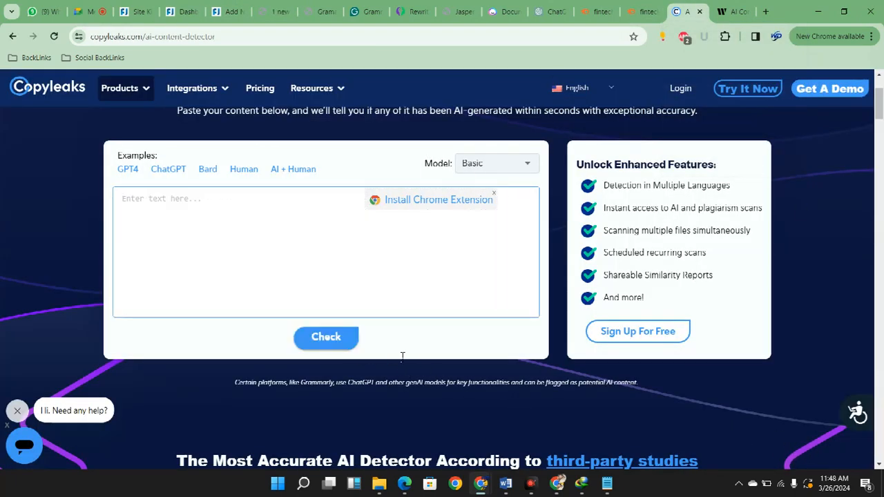
key("ctrl+v")
left_click(452, 483)
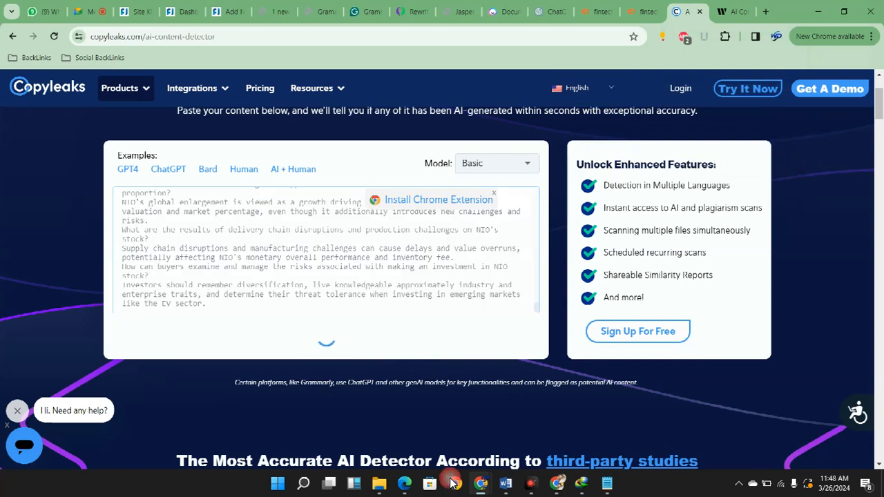
Switch to the Writer AI Content Detector, replace its text with the corrected article, analyze it and highlight the score
left_click(738, 12)
key("ctrl+a")
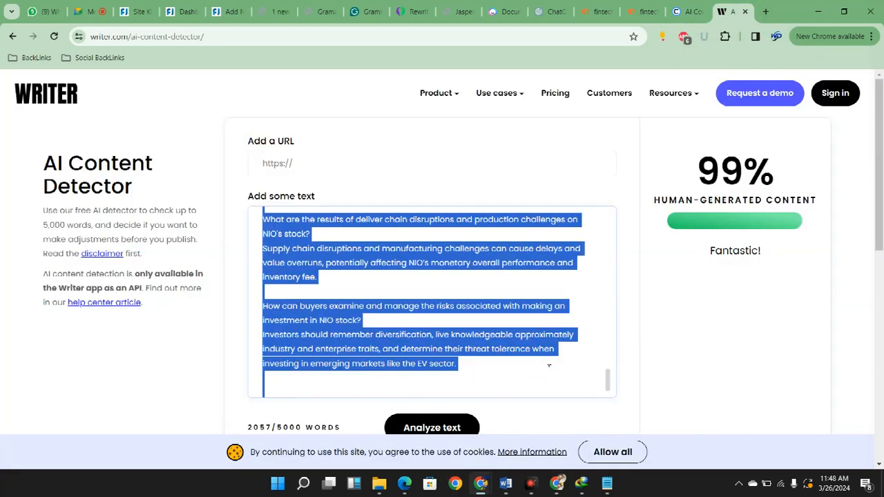
key("ctrl+v")
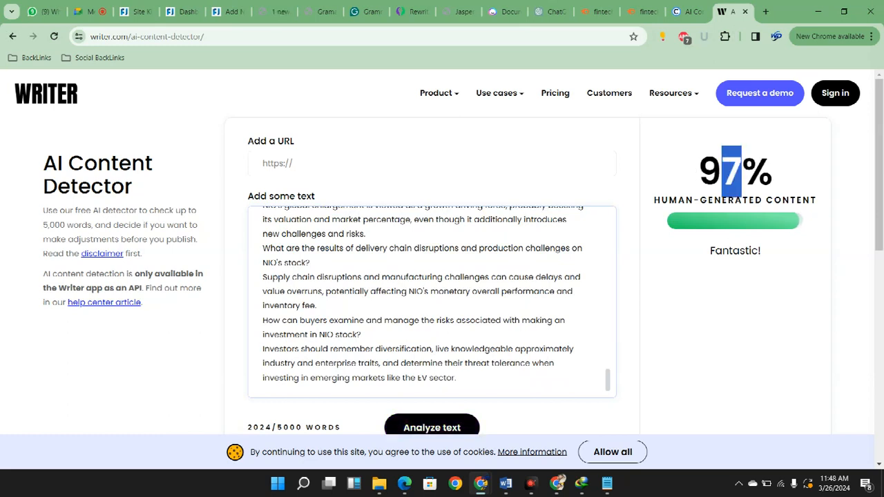
left_click_drag(739, 172, 702, 173)
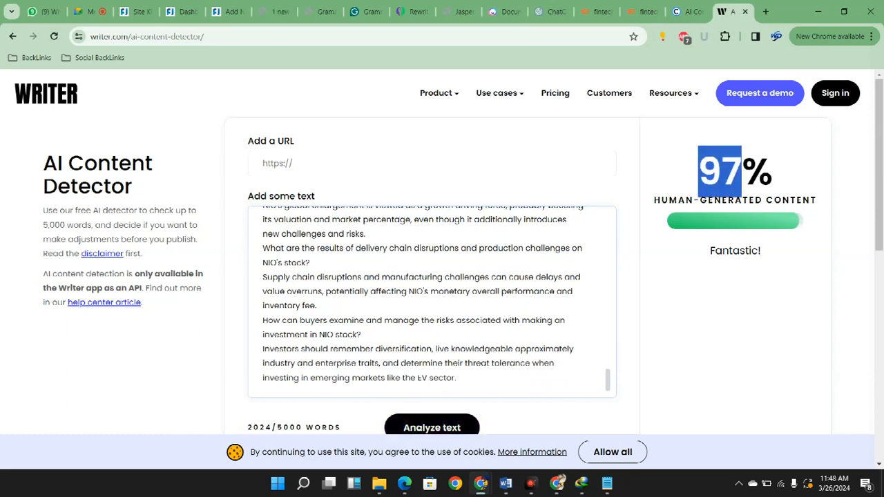
Examine the Copyleaks verdict and flagged passages, and compare them with the Writer result for the same article
left_click(688, 12)
scroll(415, 256, "down", 10)
scroll(428, 263, "down", 5)
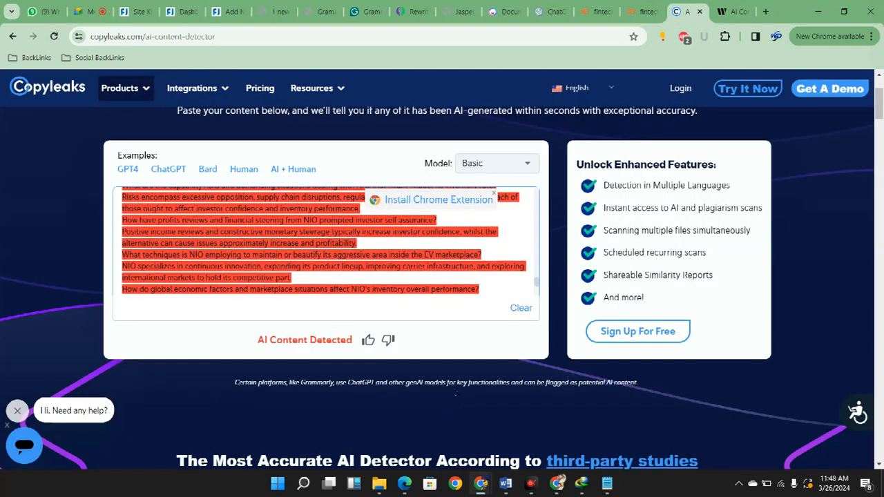
scroll(462, 337, "up", 10)
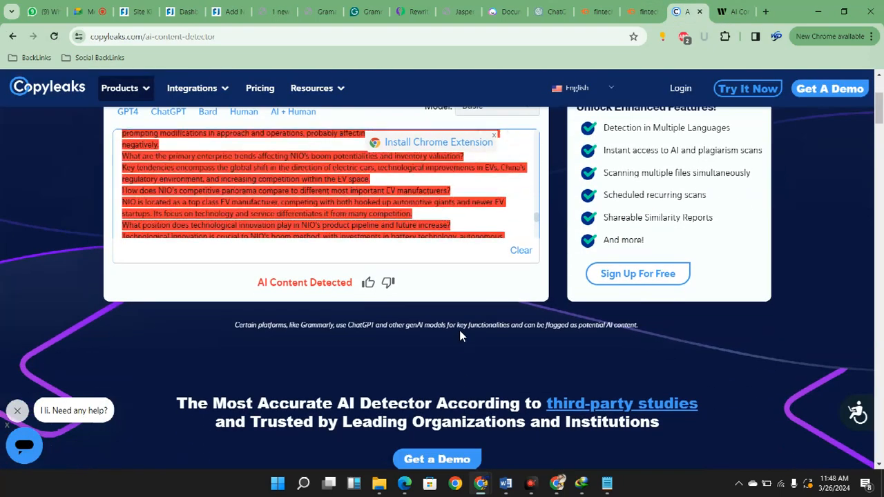
scroll(324, 402, "up", 3)
scroll(325, 402, "up", 8)
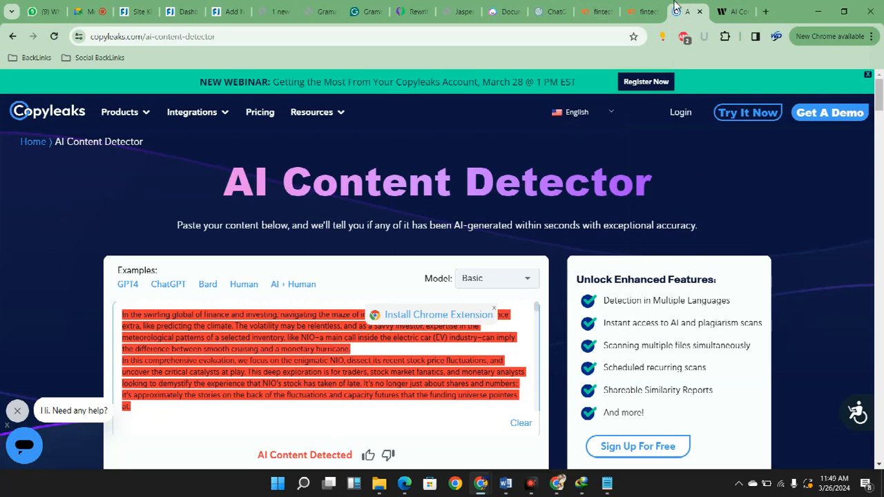
key("ctrl+Tab")
scroll(446, 407, "up", 10)
scroll(537, 427, "up", 15)
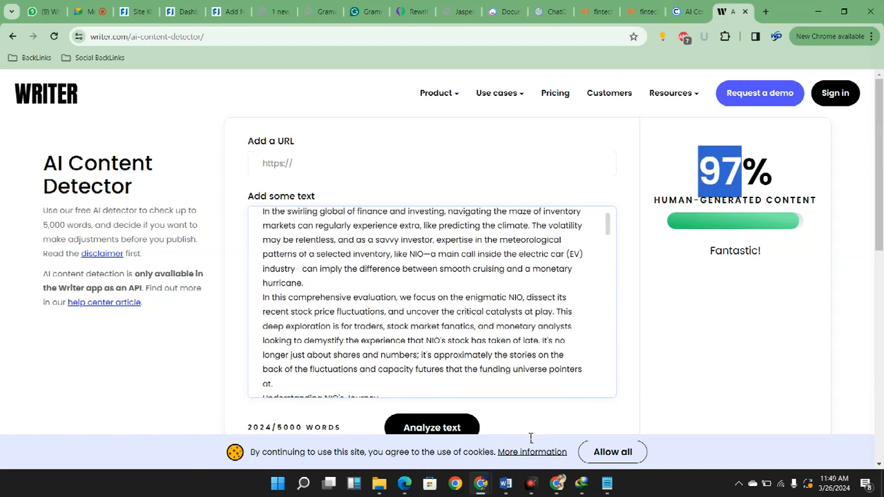
scroll(531, 438, "up", 1)
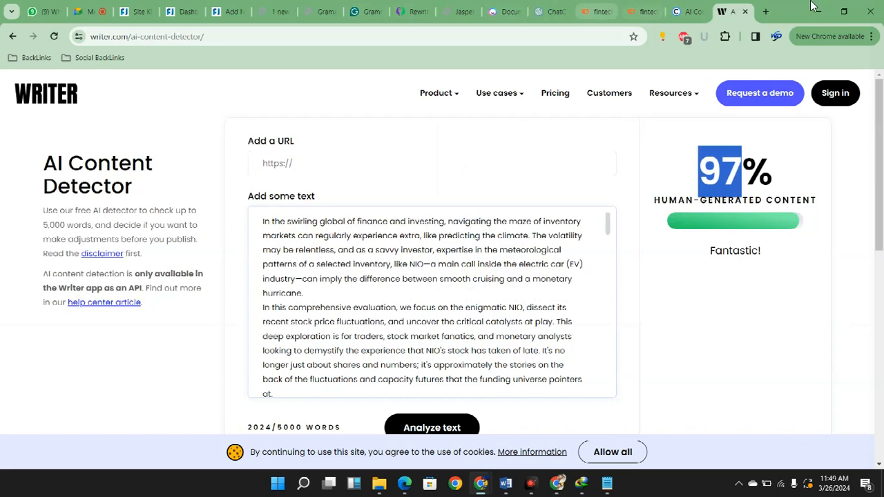
Return to the Fintech Zoom WordPress dashboard and start a new post
left_click(551, 11)
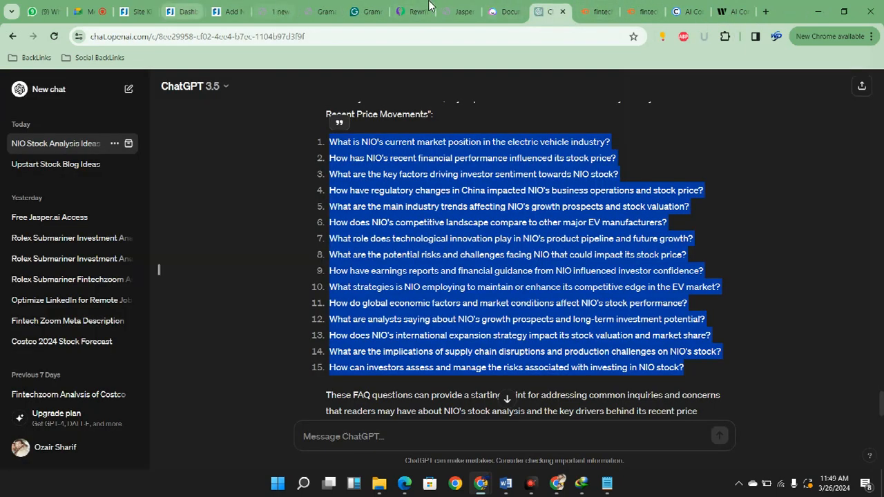
left_click(228, 11)
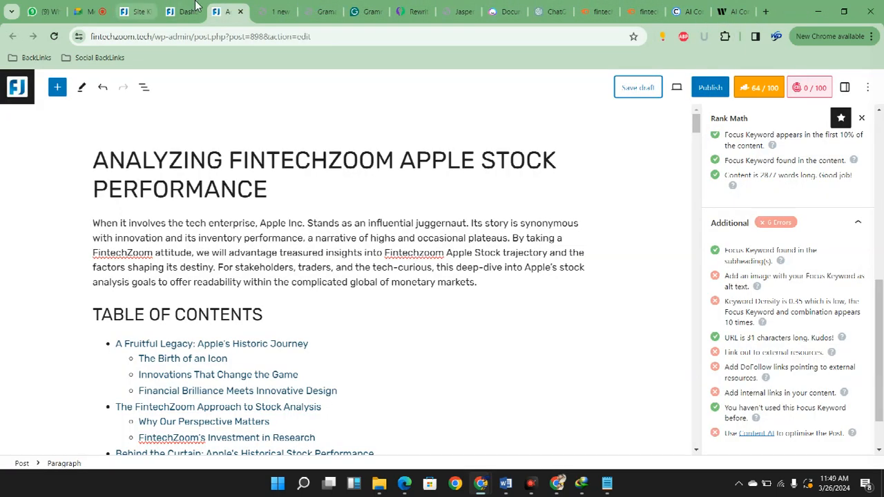
left_click(170, 9)
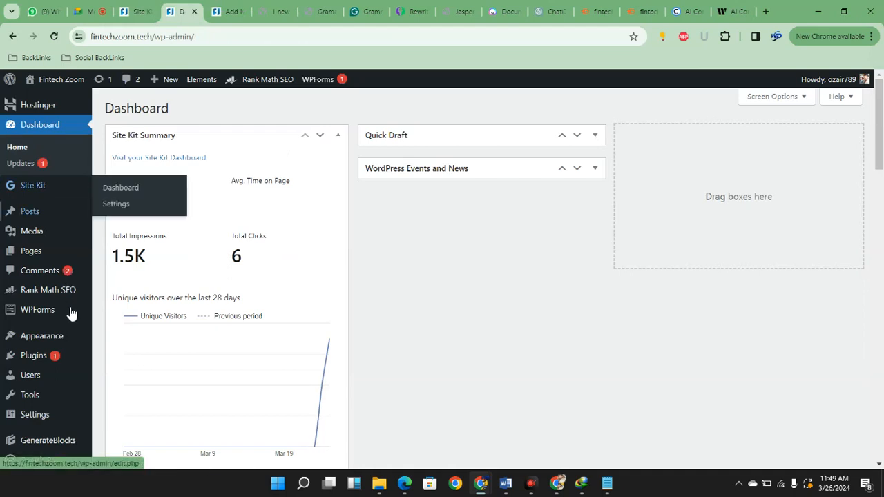
left_click(126, 229)
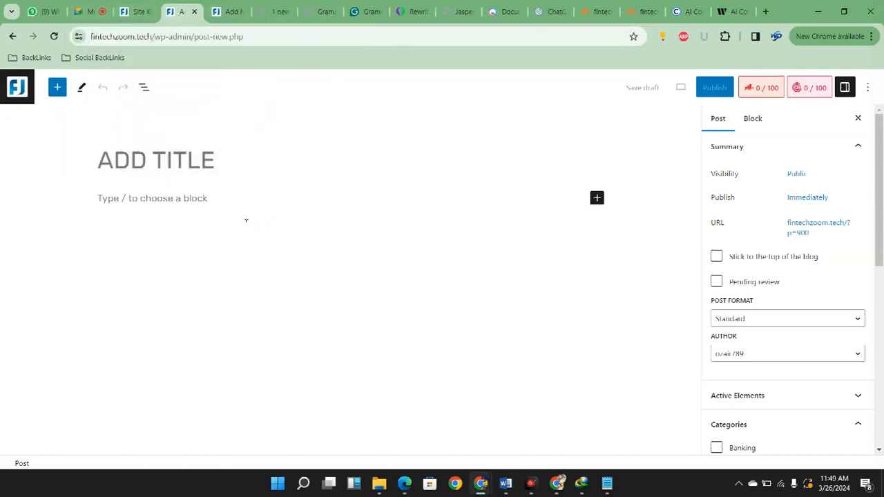
key("ctrl+v")
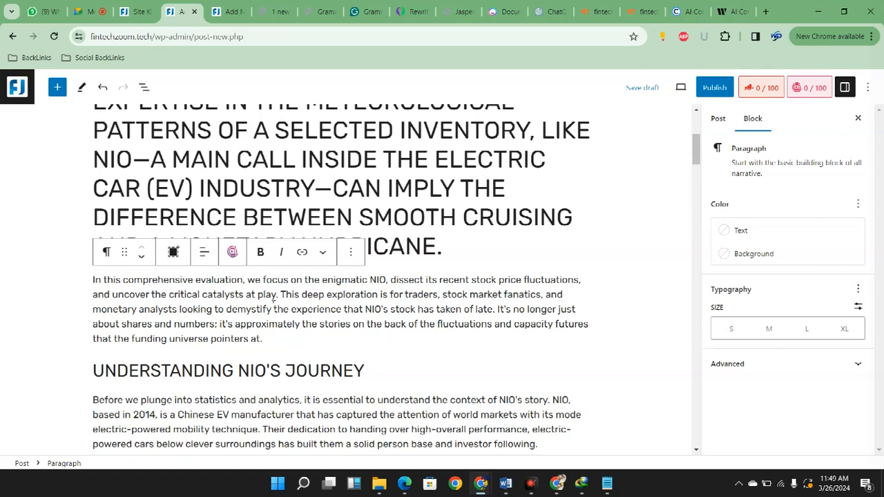
key("ctrl+z")
key("ctrl+z")
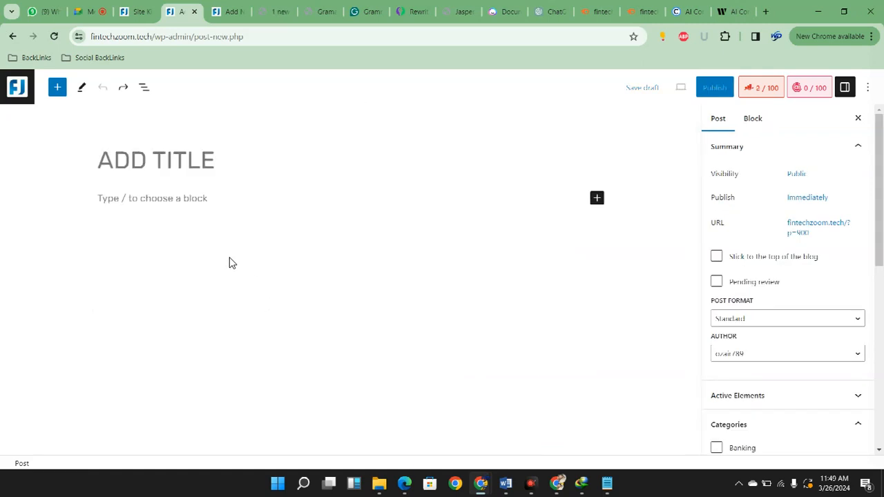
Paste the corrected NIO article into the body of the new post and look over its headings and paragraphs
left_click(224, 277)
key("ctrl+v")
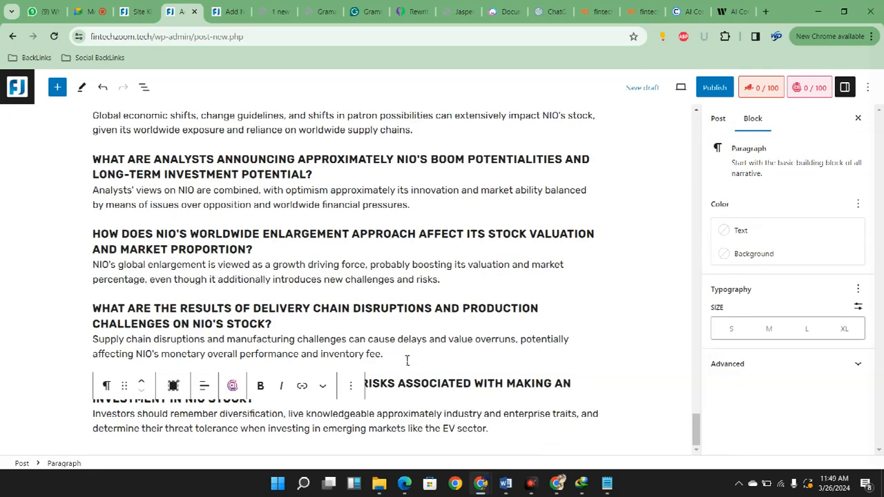
scroll(415, 356, "up", 20)
scroll(435, 351, "up", 15)
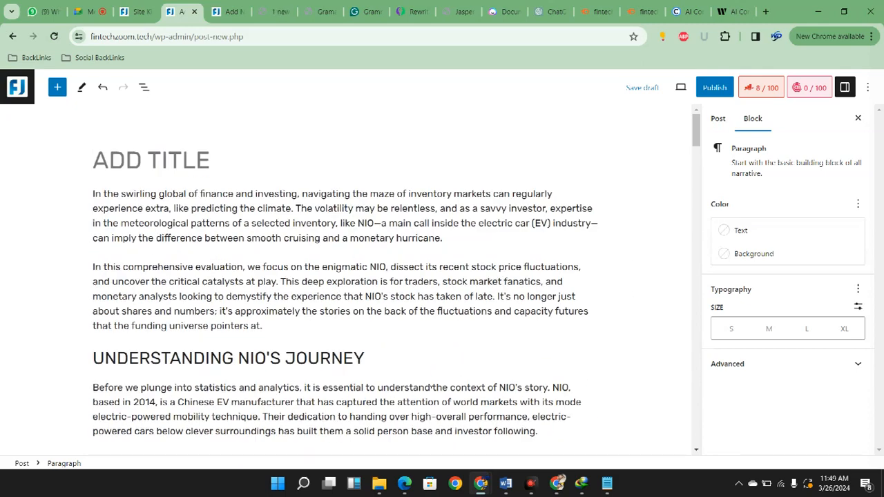
scroll(377, 237, "down", 2)
scroll(378, 237, "down", 3)
scroll(376, 231, "up", 1)
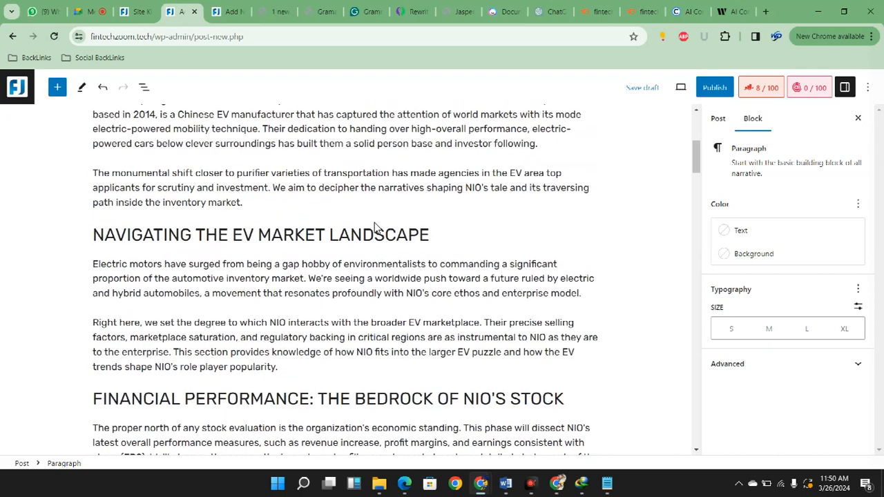
scroll(377, 228, "up", 4)
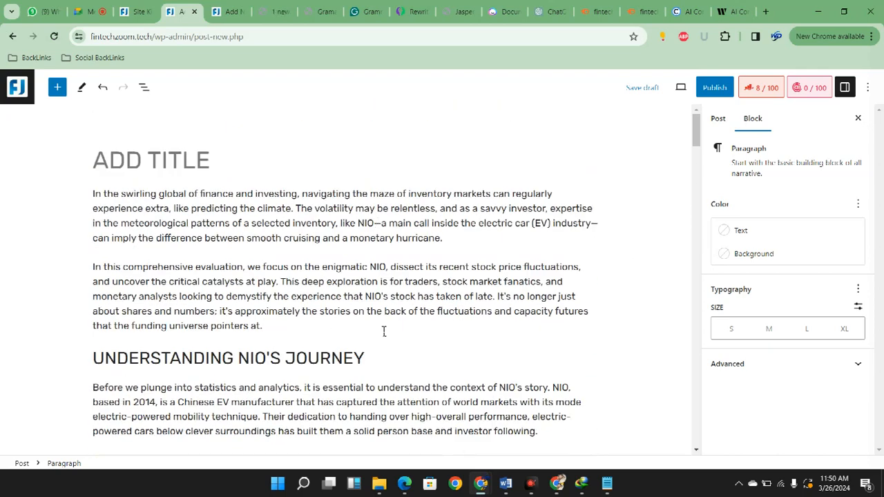
Copy the post's two introduction paragraphs and switch to Jasper, going to the end of the NIO Analysis document
left_click_drag(264, 326, 122, 266)
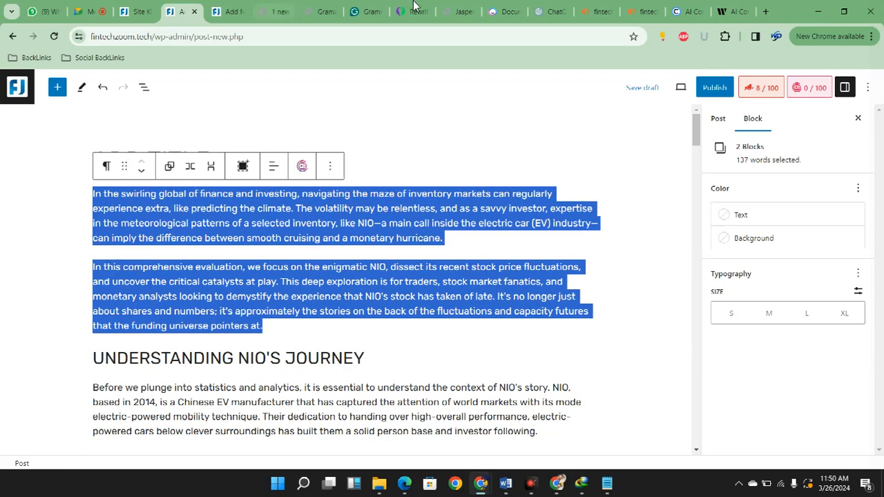
key("ctrl+c")
left_click(504, 11)
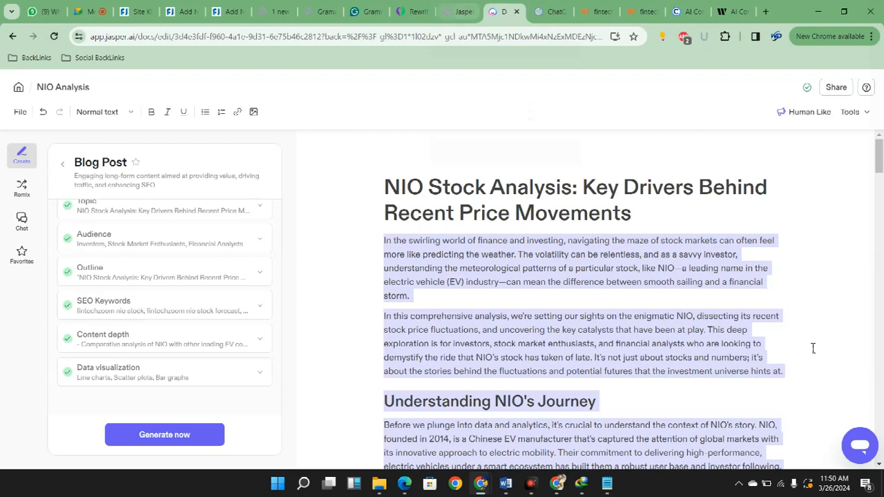
scroll(750, 336, "down", 6)
left_click_drag(878, 191, 879, 447)
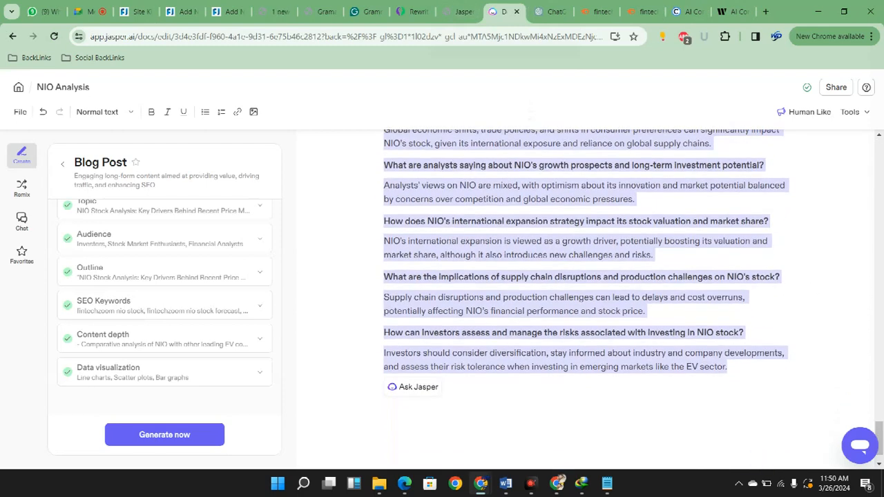
left_click(413, 387)
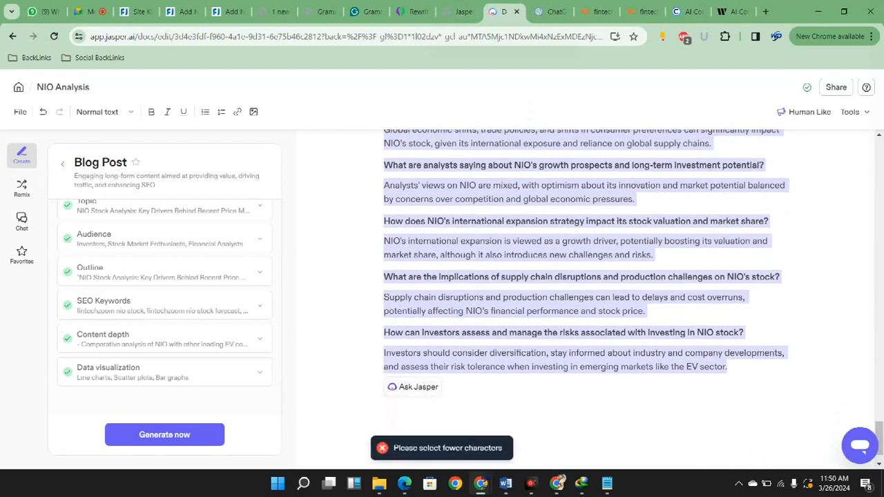
left_click(413, 387)
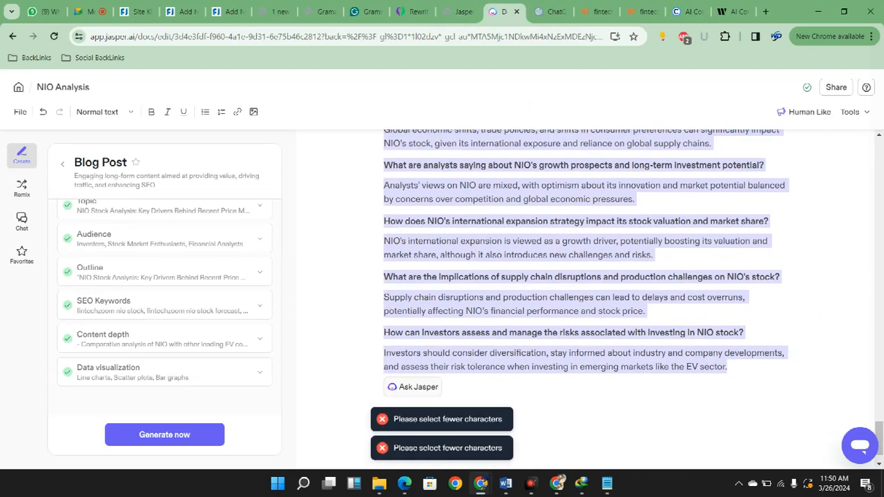
left_click(539, 368)
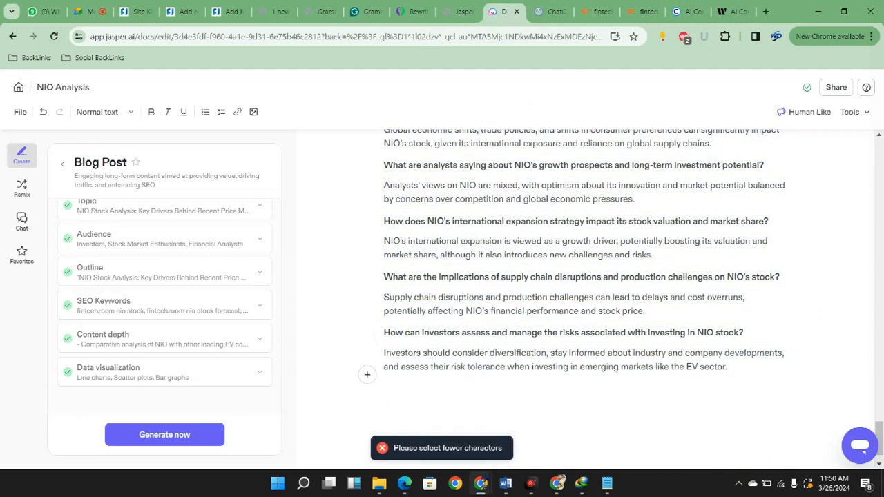
Have Jasper write a shorter version of the copied introduction paragraphs below the last FAQ answer, pasting them into the prompt
left_click(368, 375)
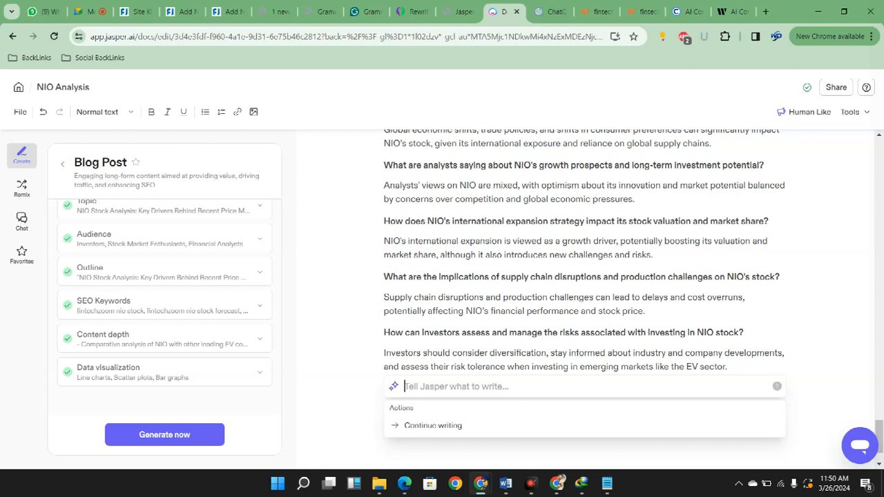
type("Mait")
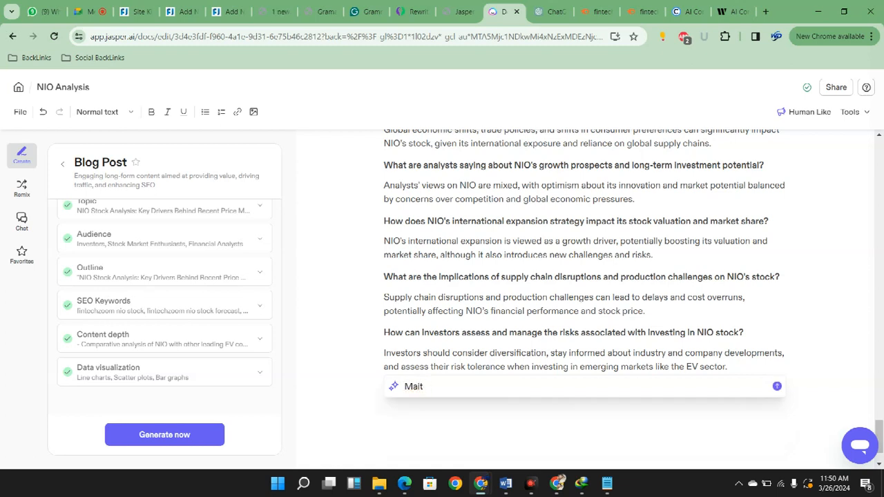
type("e its sgh")
key("BackSpace")
key("BackSpace")
type("horter")
key("ctrl+v")
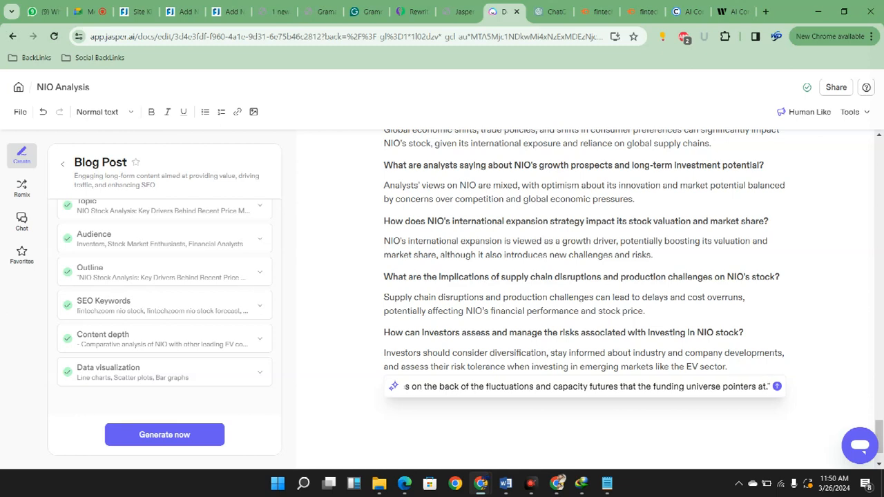
key("Return")
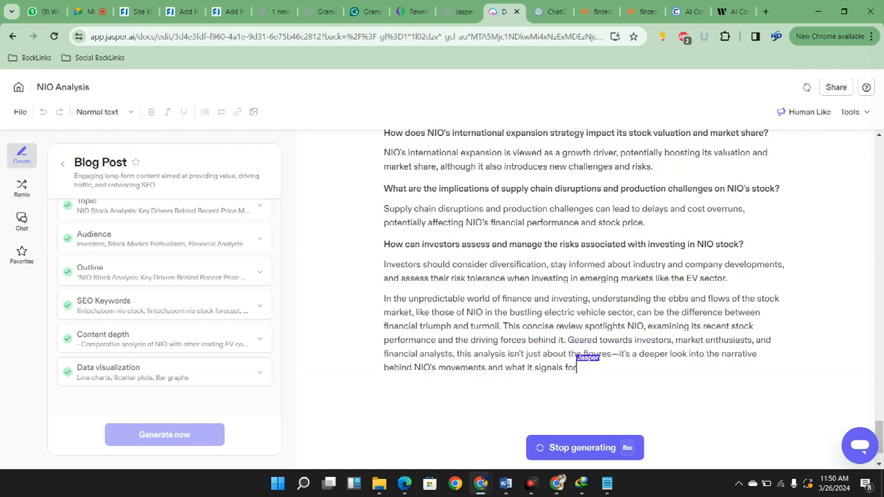
left_click(731, 449)
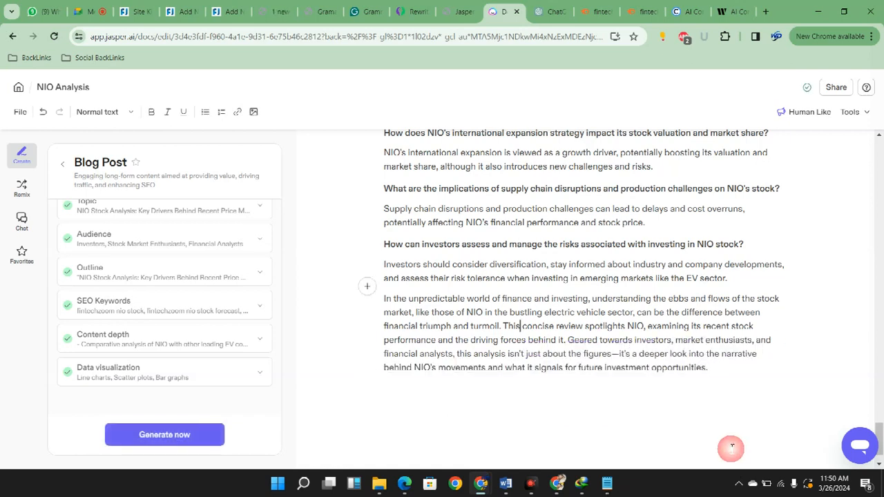
Run Jasper's Make shorter option on the newly written paragraph and copy the condensed version
left_click_drag(549, 419, 709, 368)
left_click(413, 388)
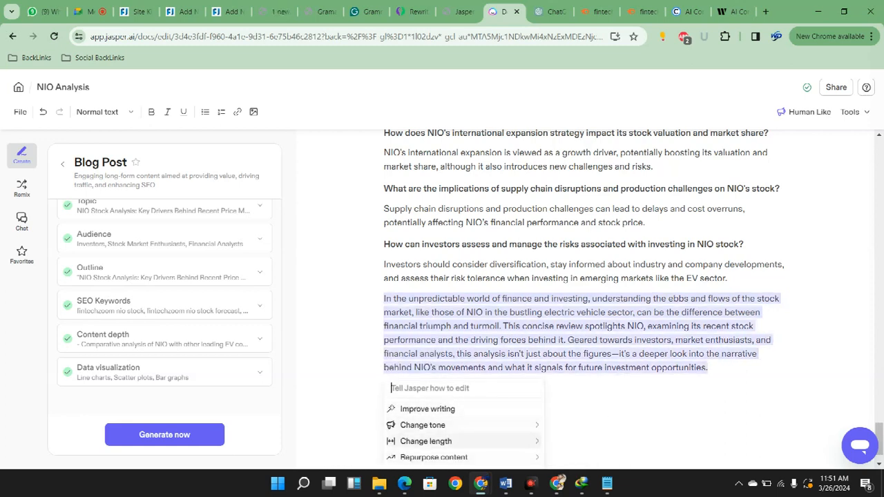
mouse_move(442, 441)
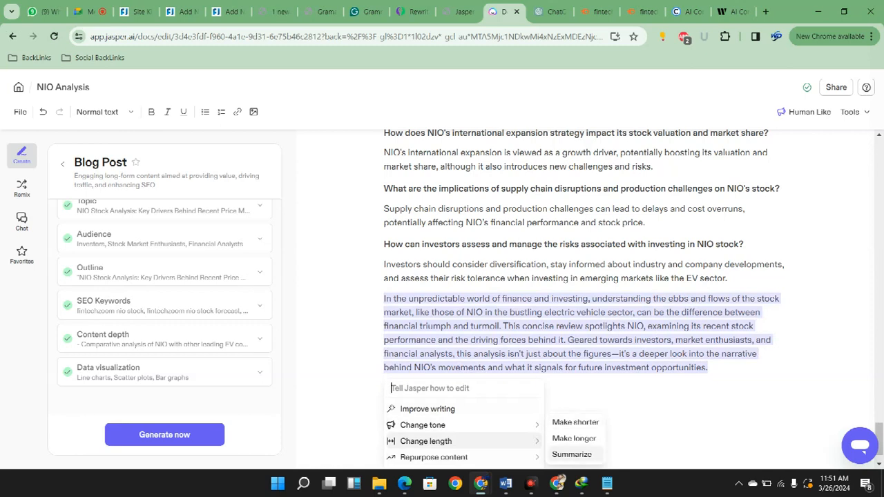
mouse_move(442, 457)
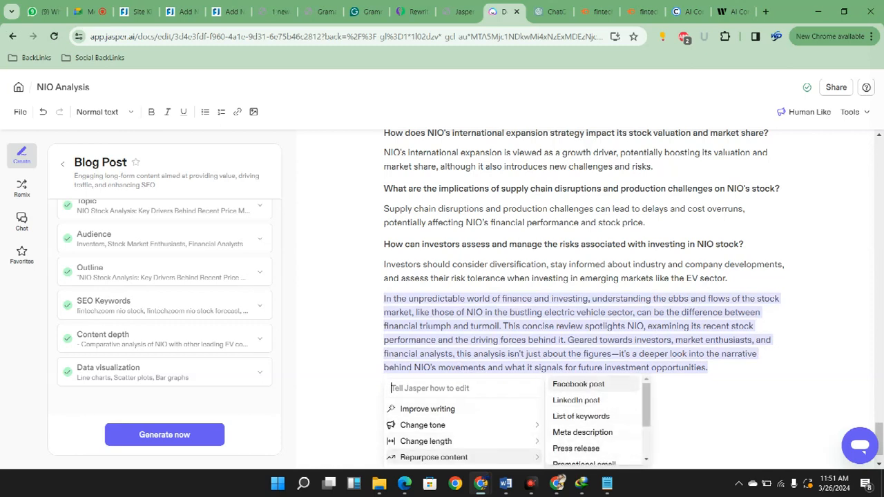
scroll(587, 414, "down", 2)
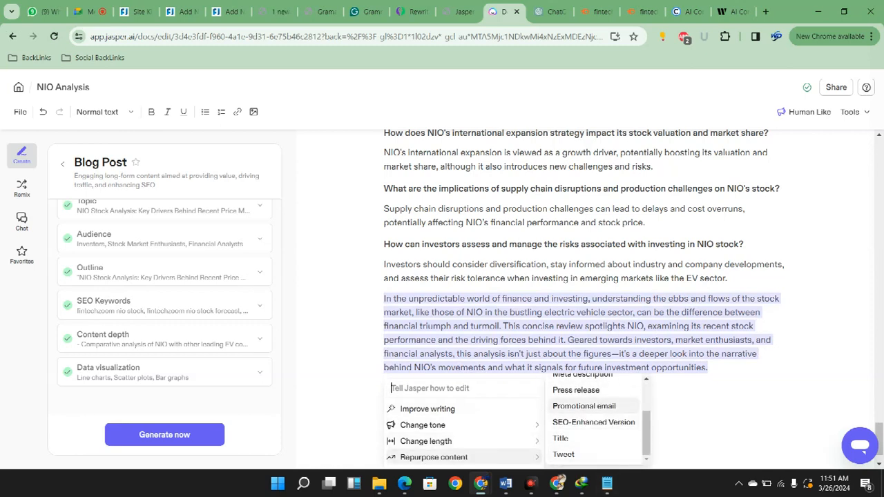
scroll(597, 418, "up", 2)
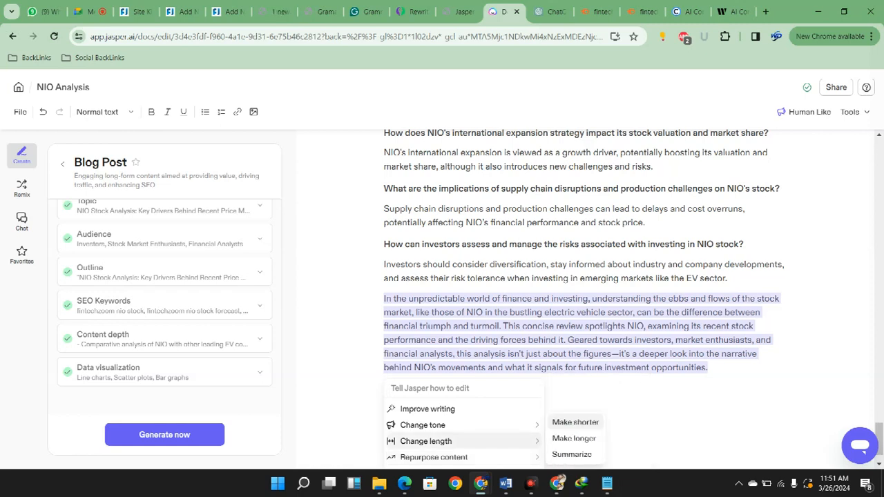
left_click(575, 423)
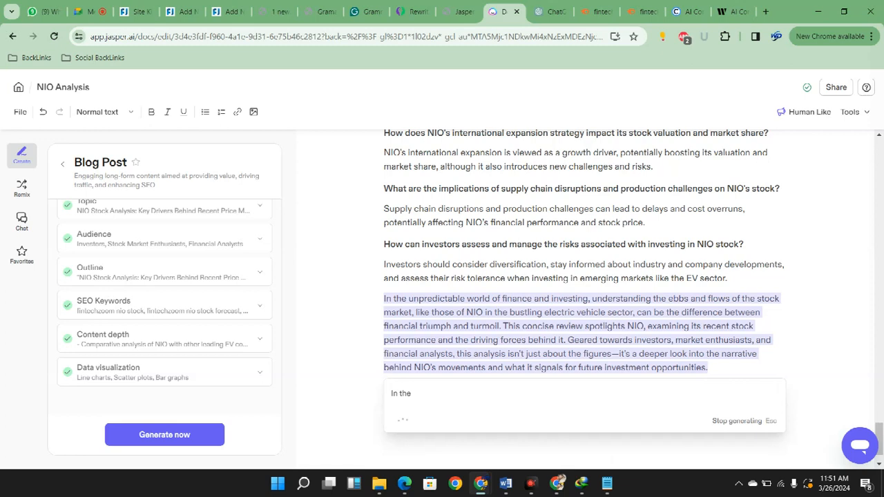
left_click_drag(652, 421, 399, 393)
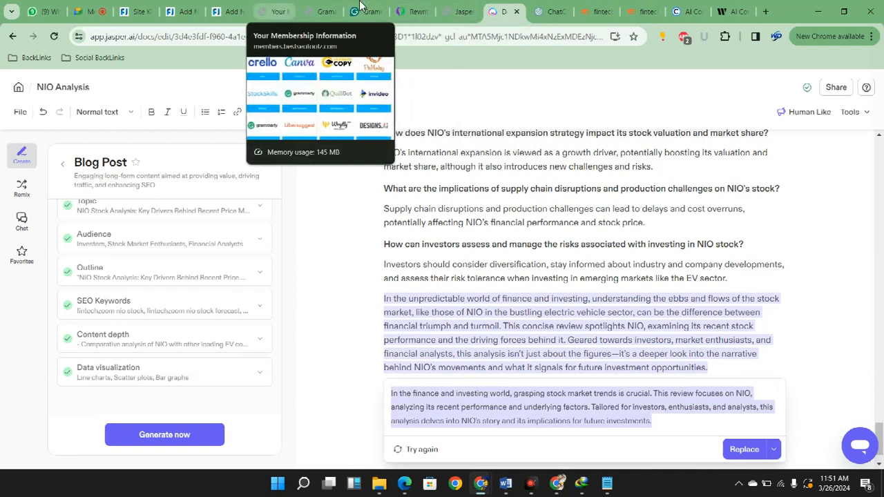
Return to the NIO post in WordPress, replace its two introduction paragraphs with the condensed text, and look over the article
left_click(228, 11)
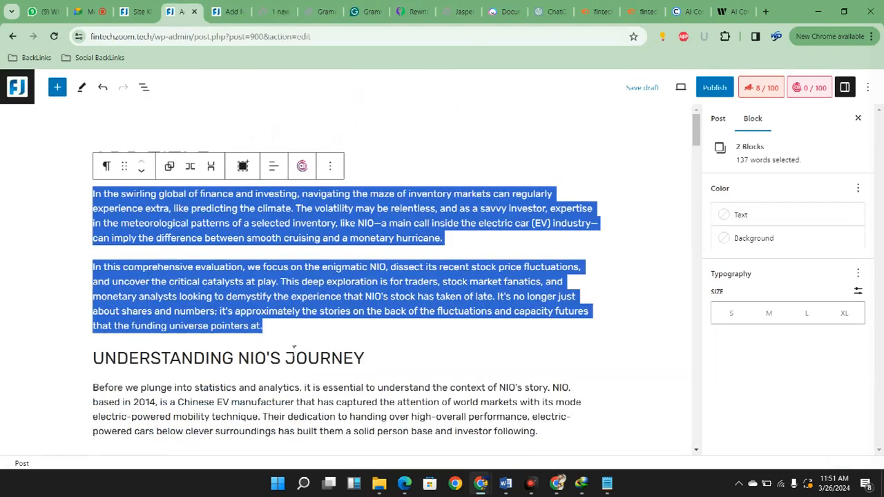
type("In the finance and investing world, grasping stock market trends is crucial. This review focuses on NIO, analyzing its recent performance and underlying factors. Tailored for investors, enthusiasts, and analysts, this analysis delves into NIO's story and its implications for future investments.")
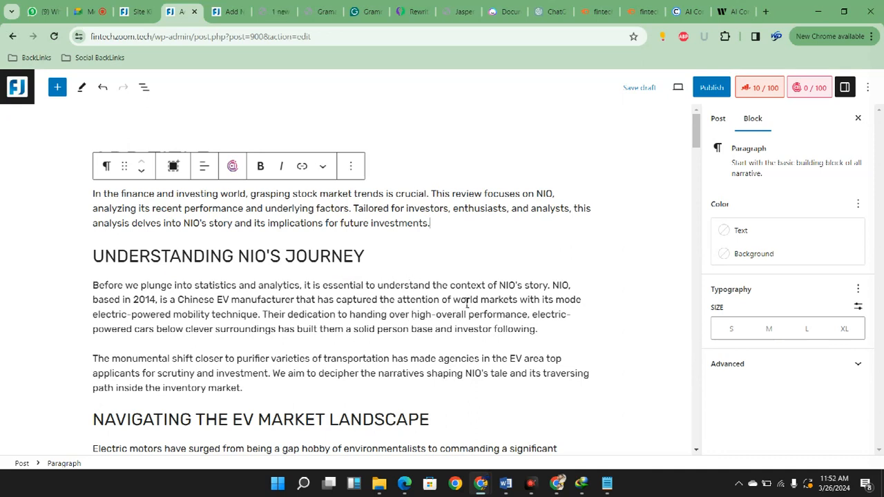
scroll(476, 308, "down", 15)
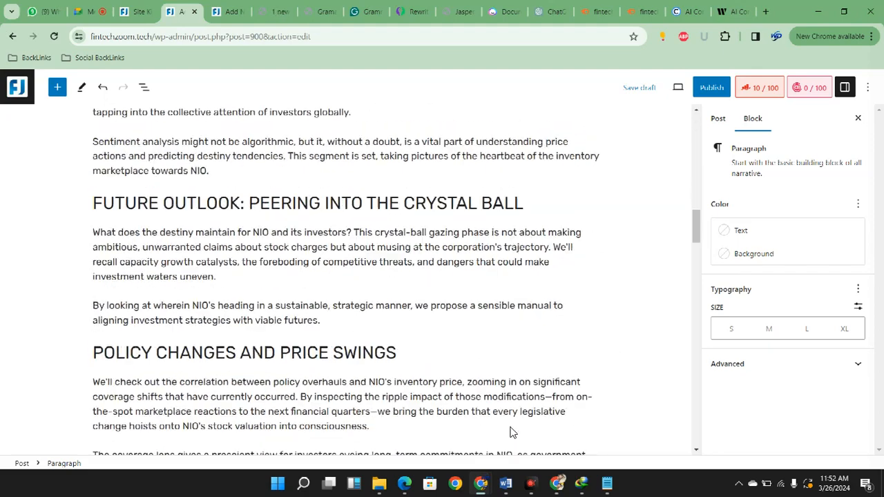
scroll(525, 373, "up", 15)
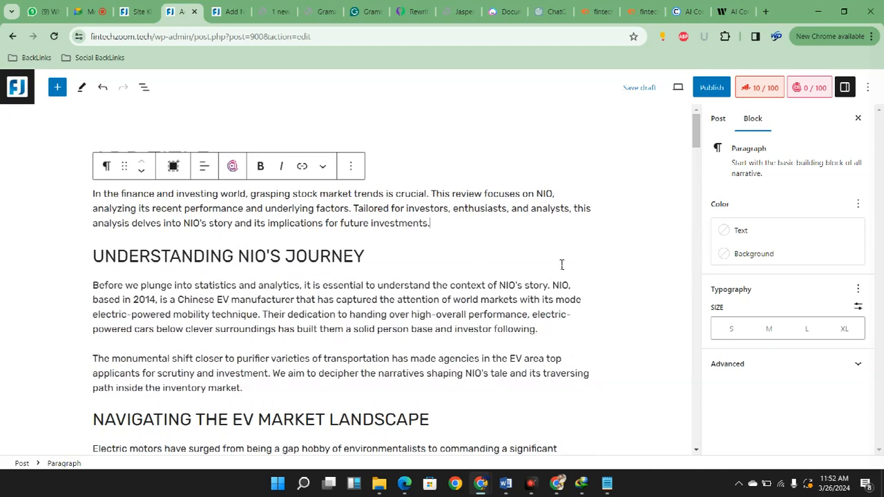
Copy the heading "NIO Stock Analysis: Key Drivers Behind Recent Price Movements" from the Jasper document and paste it as the WordPress post title
left_click(565, 236)
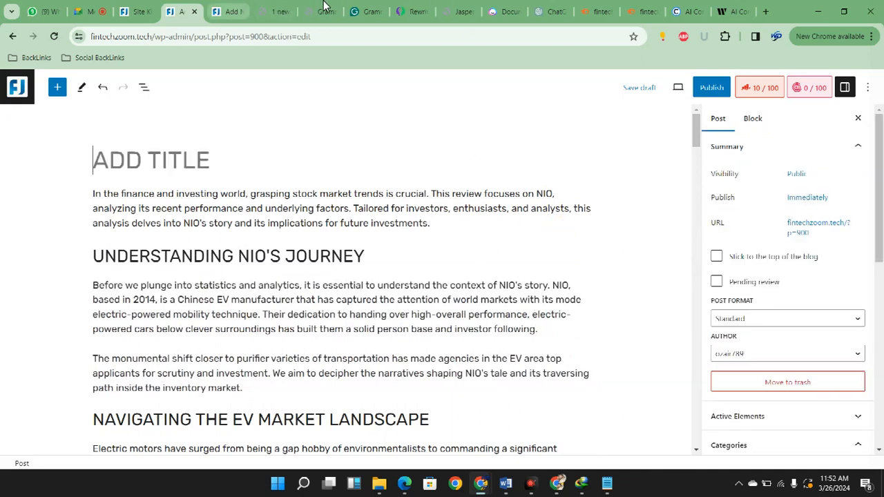
left_click(225, 11)
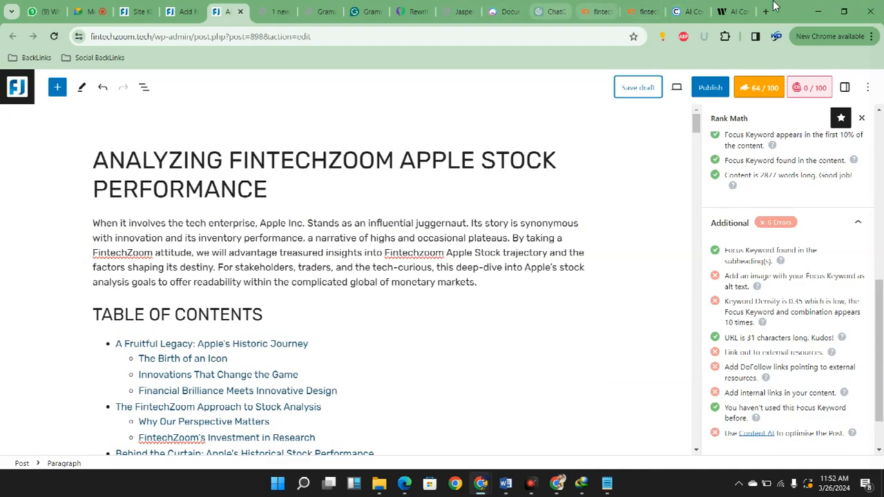
left_click(504, 11)
scroll(711, 233, "up", 10)
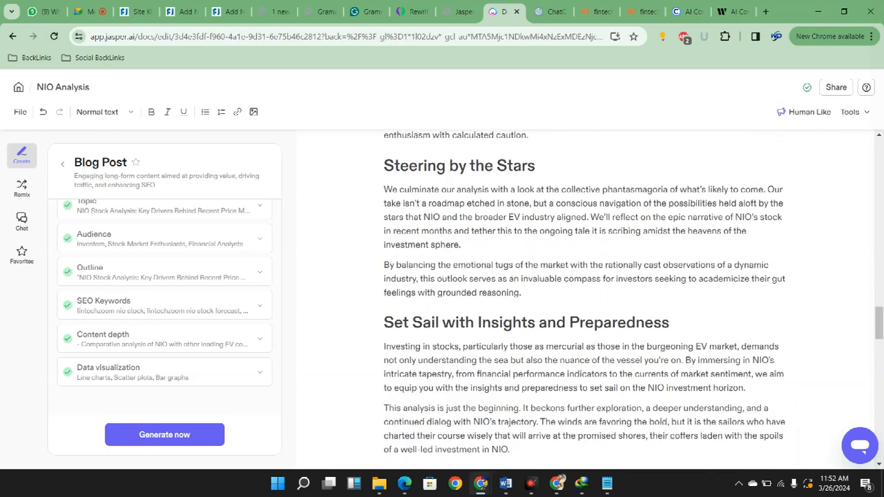
left_click_drag(771, 314, 387, 133)
left_click_drag(879, 292, 878, 156)
left_click_drag(406, 188, 536, 270)
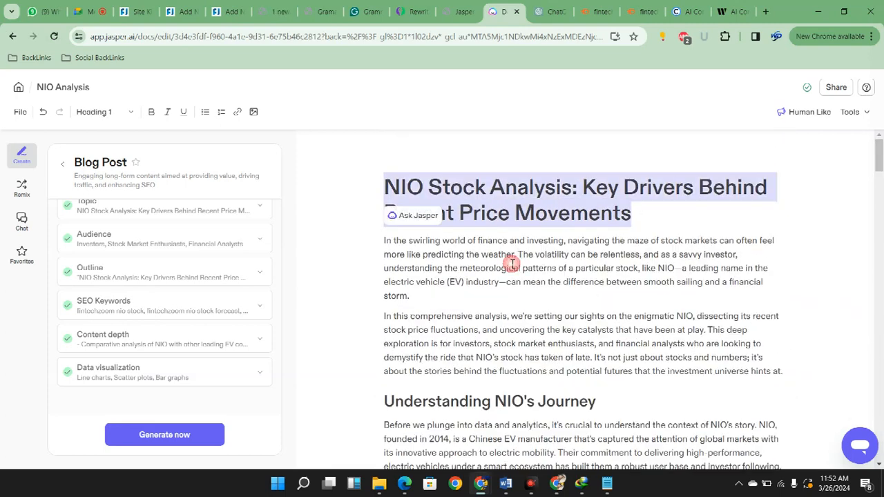
left_click(230, 10)
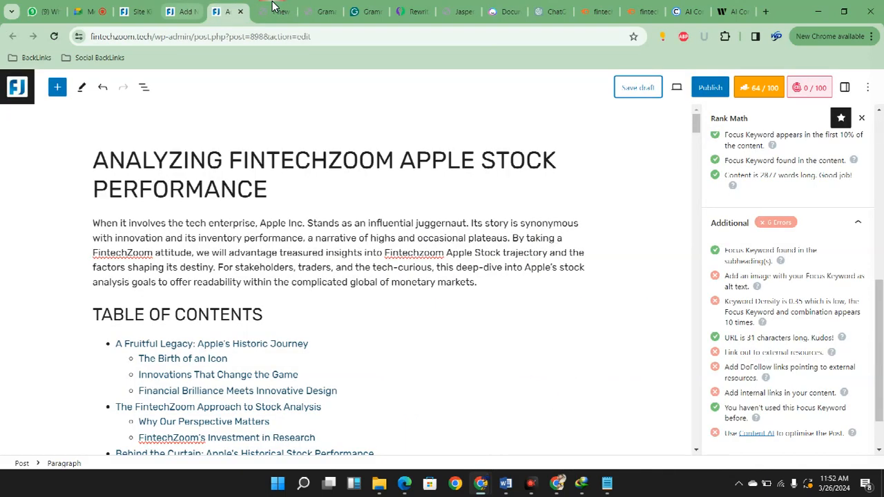
left_click(185, 10)
type("NIO STOCK ANALYSIS: KEY DRIVERS BEHIND RECENT PRICE MOVEMENTS")
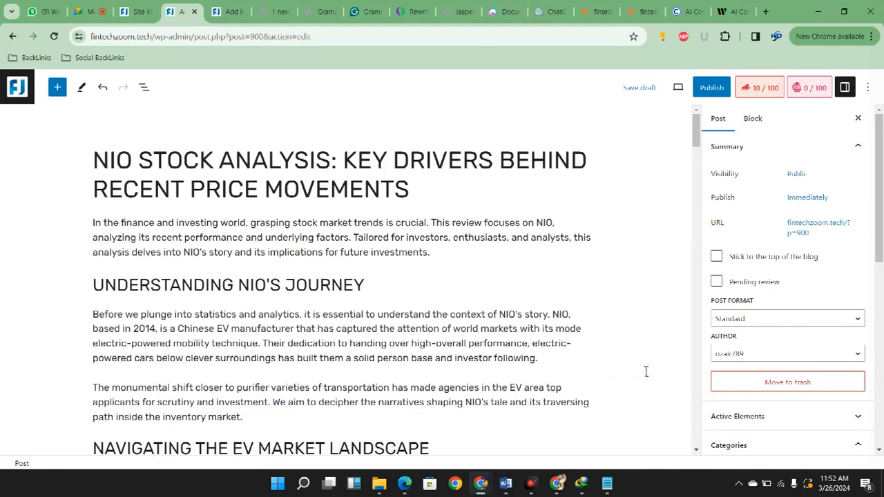
Look over the post, then open its Rank Math analysis and examine the focus keyword setting and Basic SEO checks
scroll(678, 402, "down", 8)
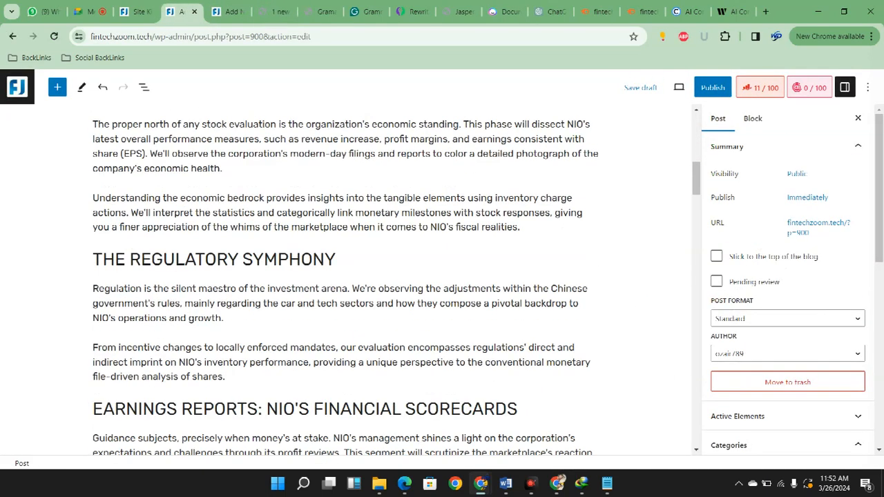
scroll(714, 328, "up", 8)
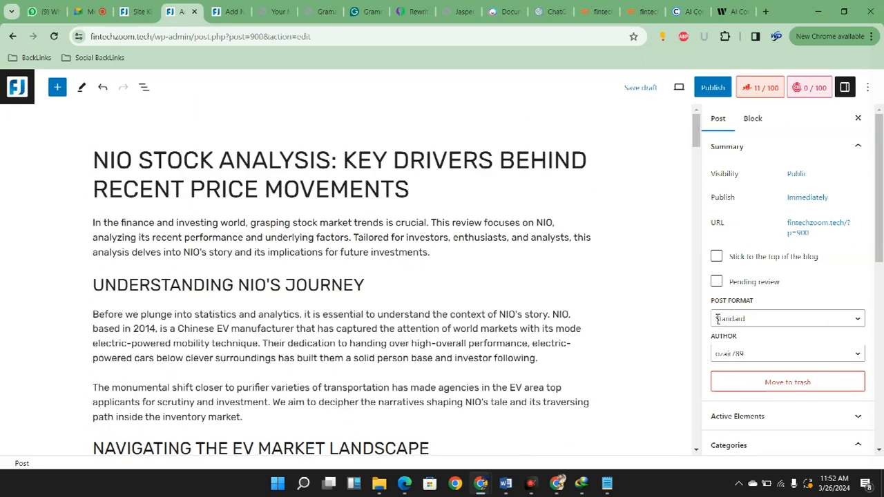
left_click(760, 88)
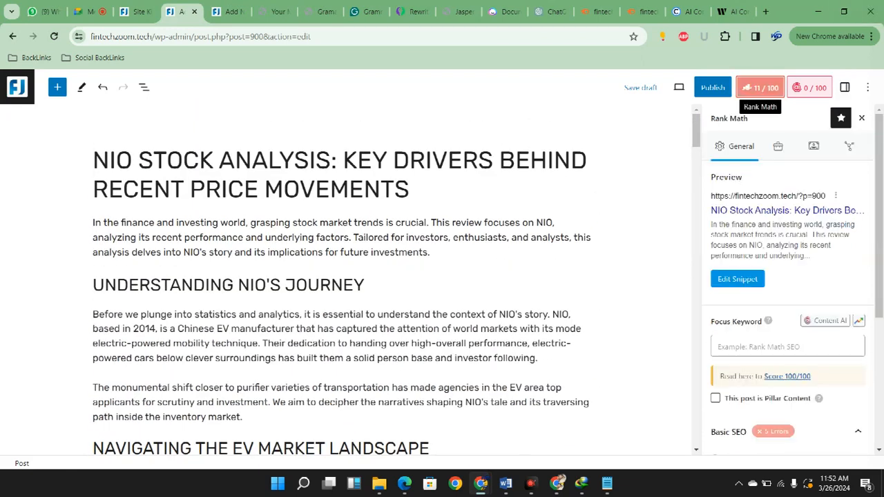
scroll(789, 285, "down", 1)
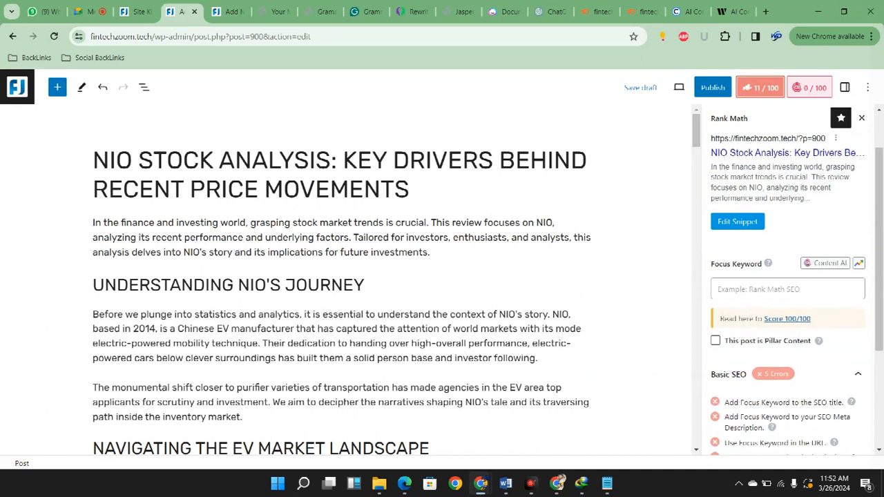
scroll(788, 286, "down", 2)
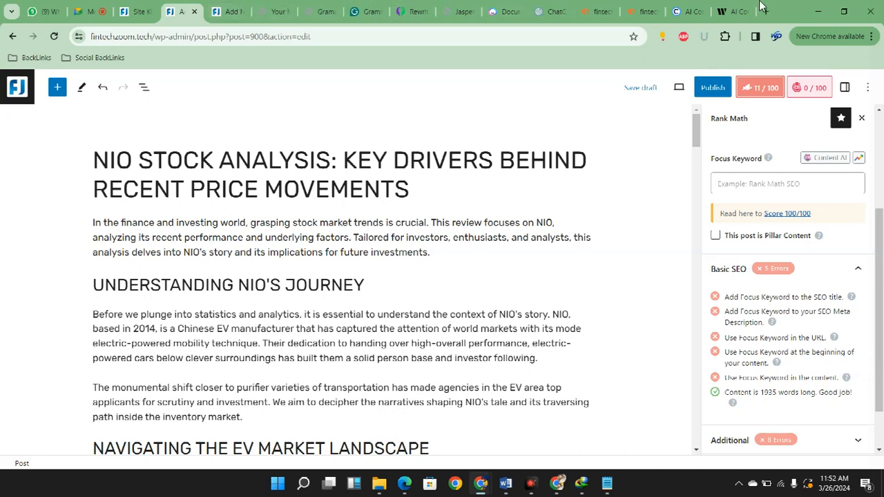
Try to replace "NIO Stock" in the WordPress post title with the keyword "fintechzoom nio stock" from Semrush
left_click(641, 11)
scroll(701, 215, "up", 4)
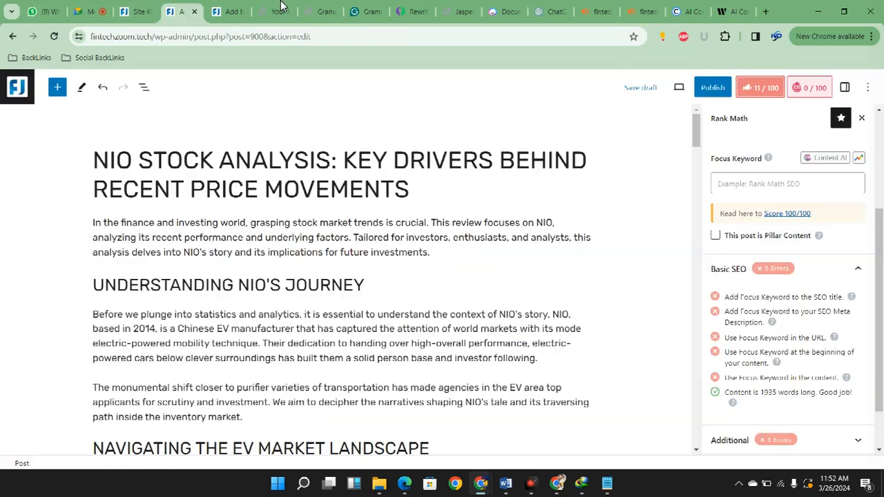
left_click(178, 11)
left_click_drag(93, 160, 214, 159)
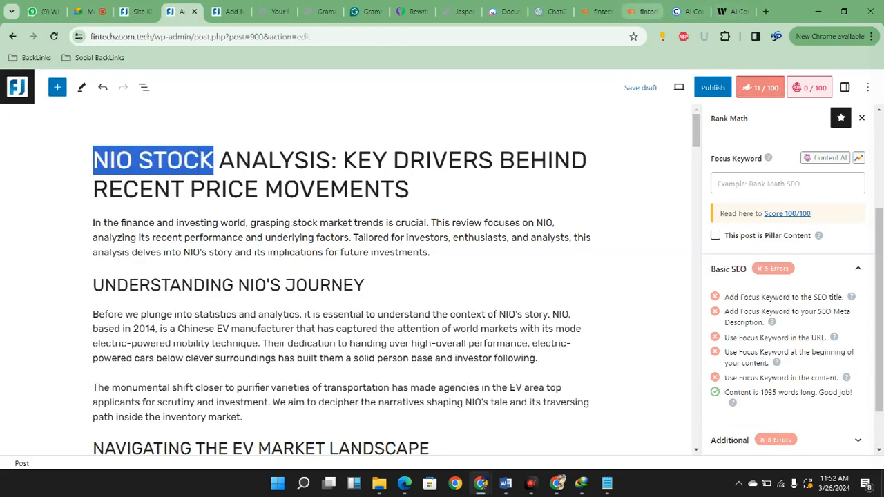
left_click(643, 11)
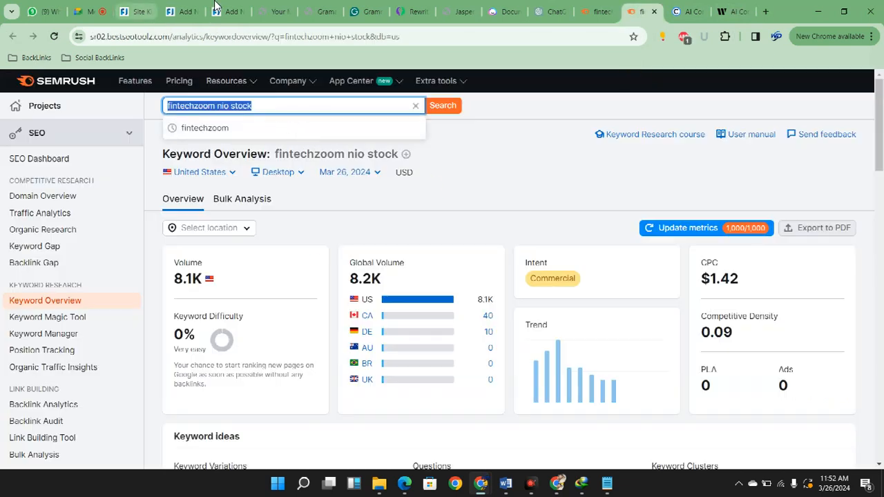
left_click(141, 11)
left_click(183, 11)
type("FINTECHZOOM NIO STOCKNIO STOCK ANALYSIS: KEY DRIVERS BEHIND RECENT PRICE MOVEMENTS")
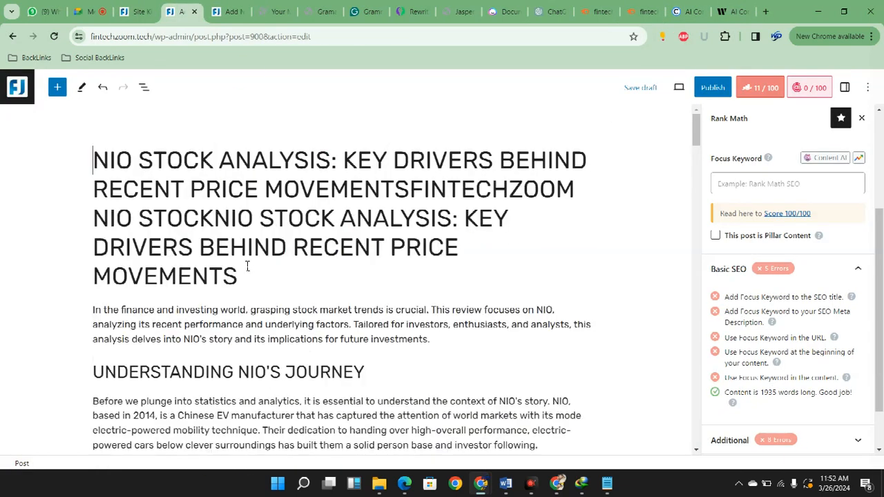
key("ctrl+z")
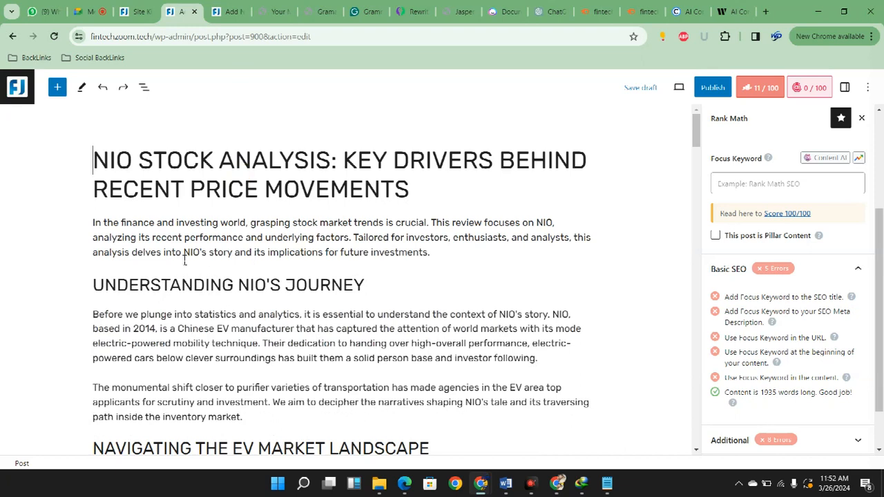
Copy the keyword "fintechzoom nio stock" from Semrush and paste it over "NIO Stock" in the WordPress post title
left_click(643, 11)
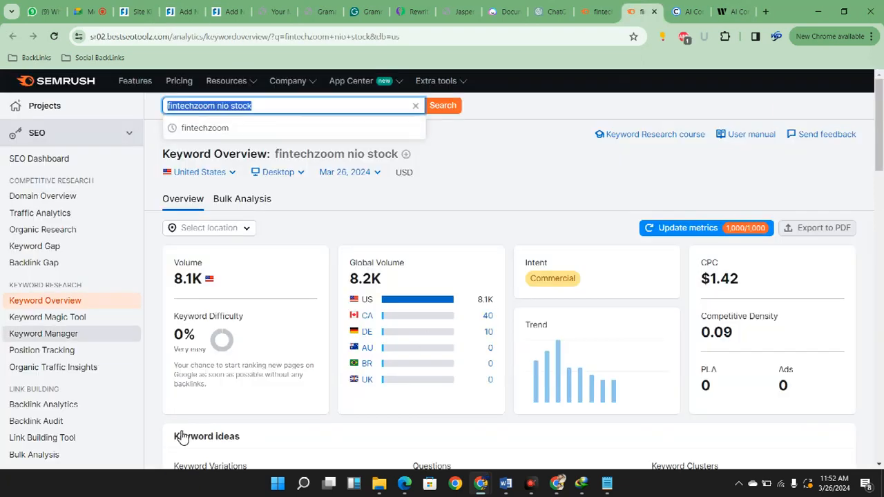
right_click(323, 153)
left_click(326, 161)
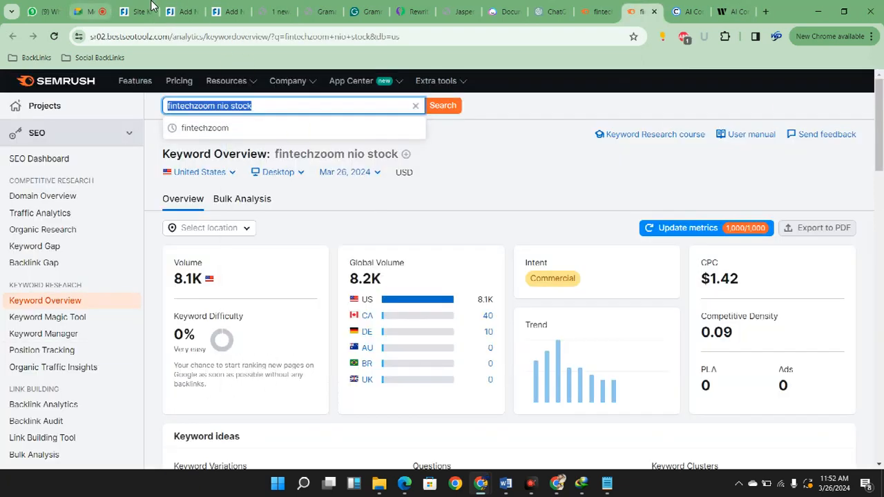
left_click(136, 11)
left_click(199, 9)
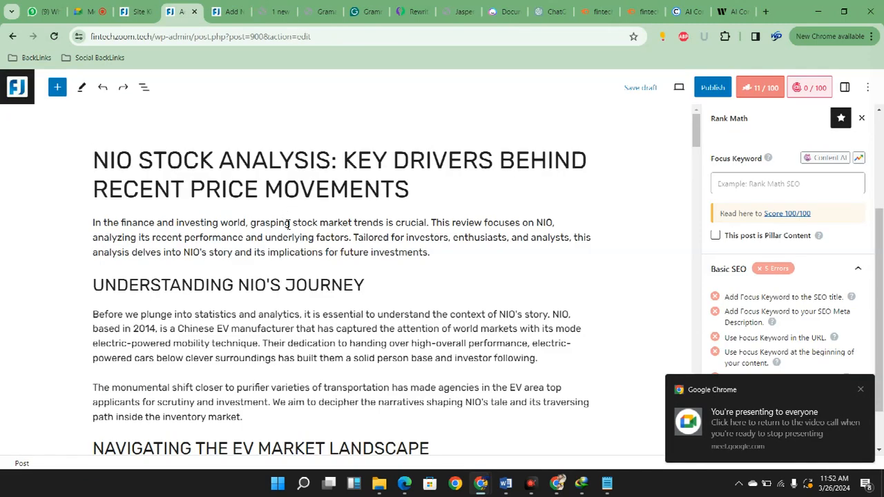
key("shift+Right")
key("shift+Right")
key("shift+Right")
key("shift+Right")
key("shift+Right")
key("shift+Right")
key("shift+Right")
key("shift+Right")
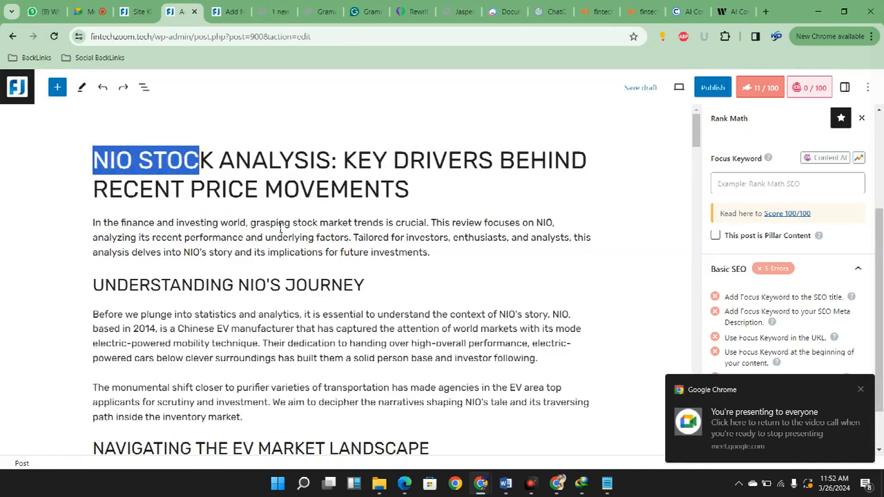
key("shift+Right")
key("ctrl+v")
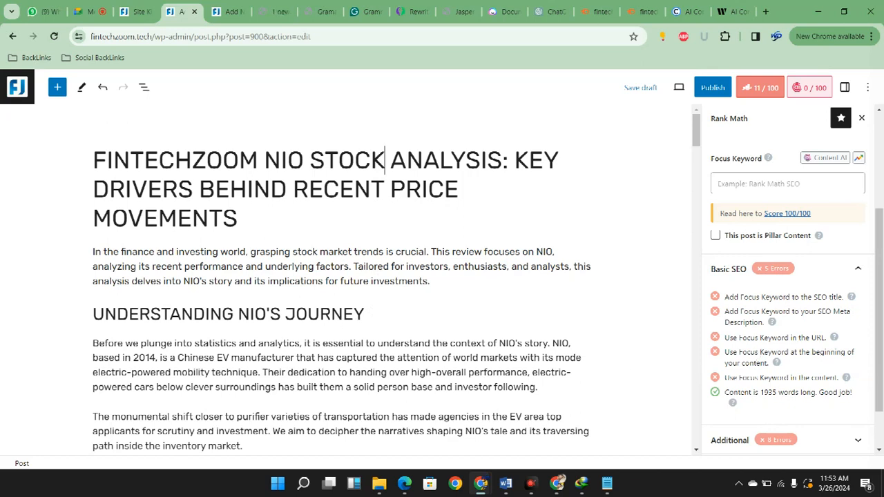
Replace ": Key Drivers Behind Recent Price Movements" at the end of the post title with "in 2024"
scroll(329, 347, "down", 2)
scroll(329, 347, "up", 2)
key("ctrl+Right")
key("ctrl+Right")
key("shift+Down")
key("shift+Down")
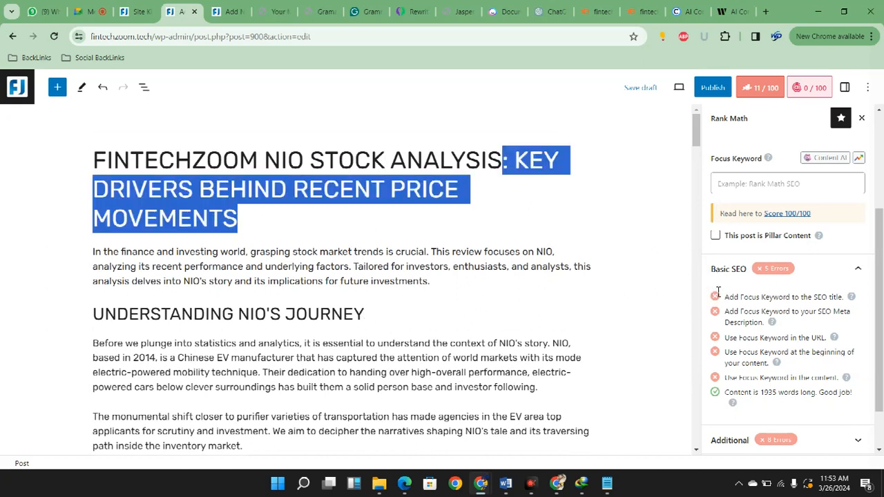
key("BackSpace")
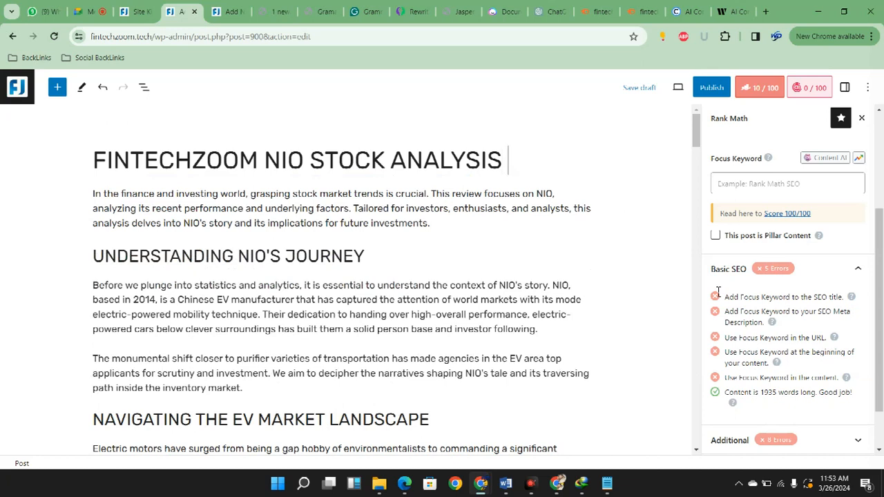
type("IN 2023")
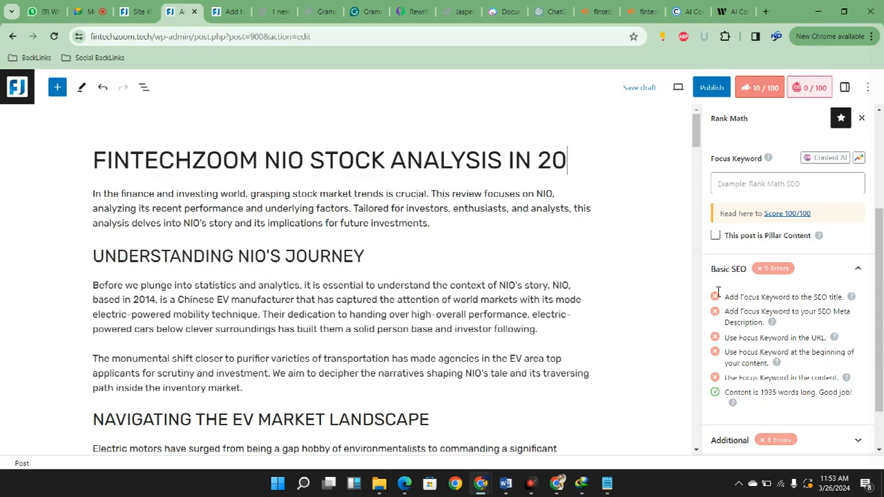
key("BackSpace")
type("4")
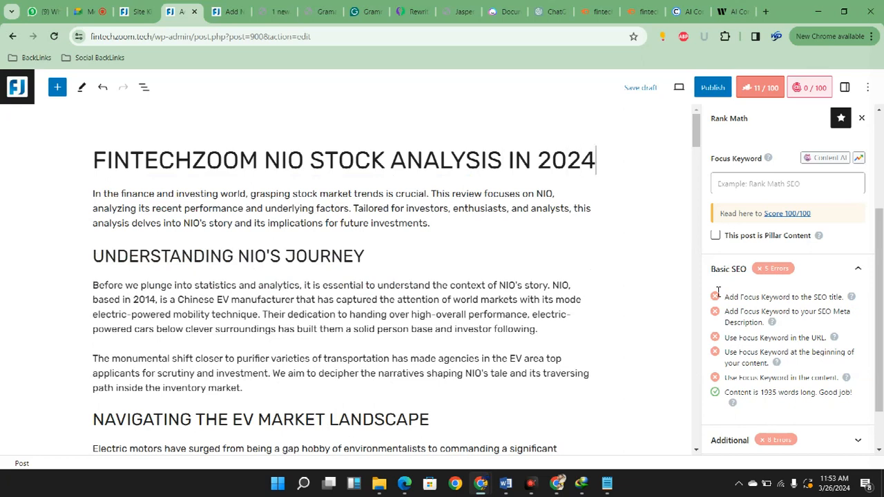
Check Rank Math's Content Readability items, insert a Table of Contents by Rank Math block above the introduction, and look over its entries
left_click(582, 303)
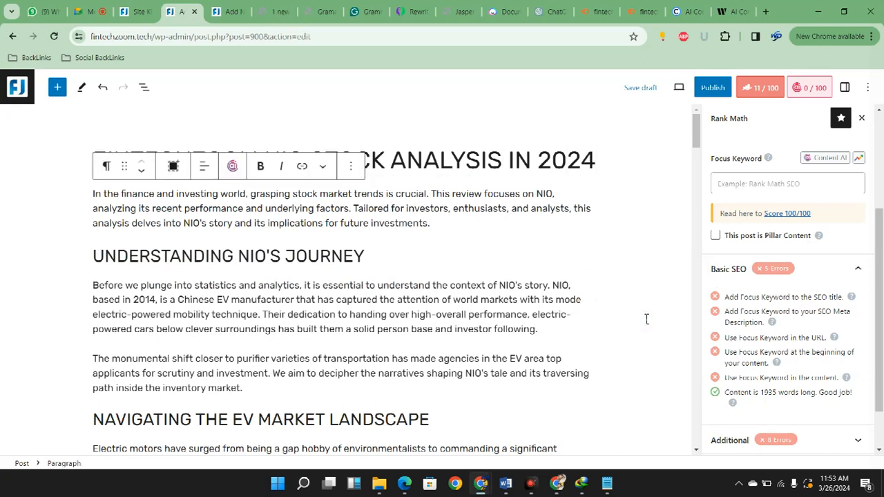
scroll(788, 346, "down", 1)
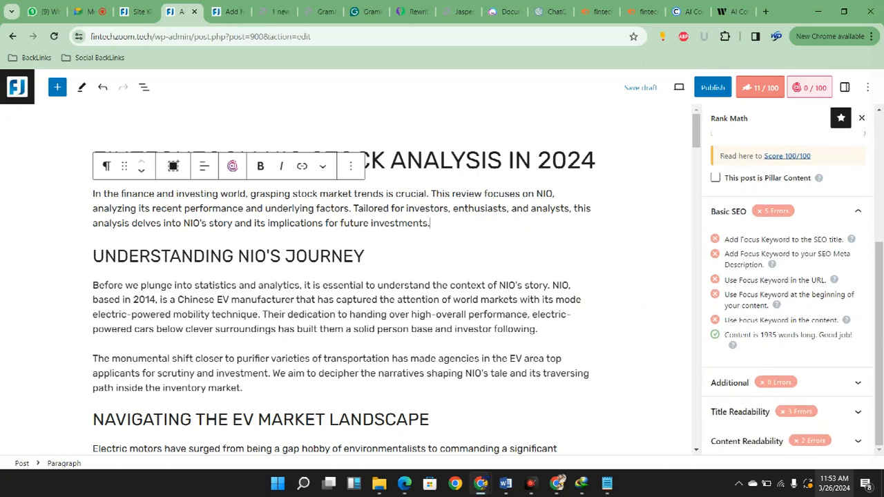
left_click(787, 443)
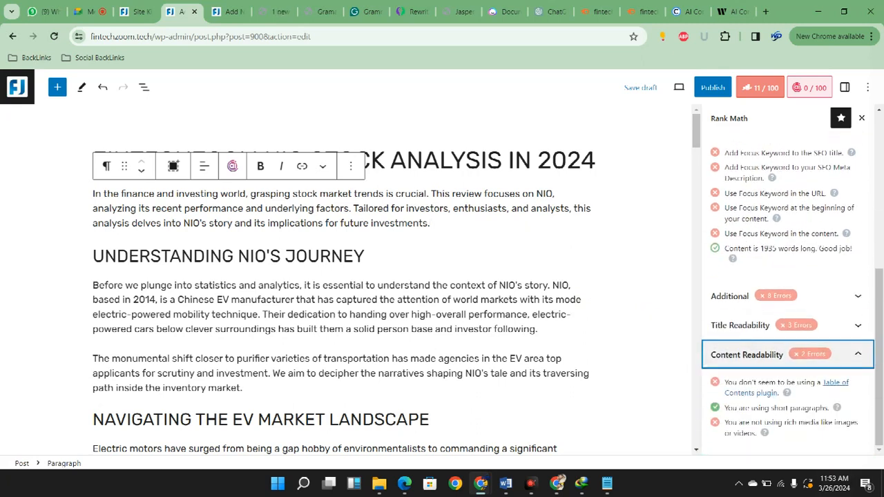
left_click(788, 354)
left_click(130, 273)
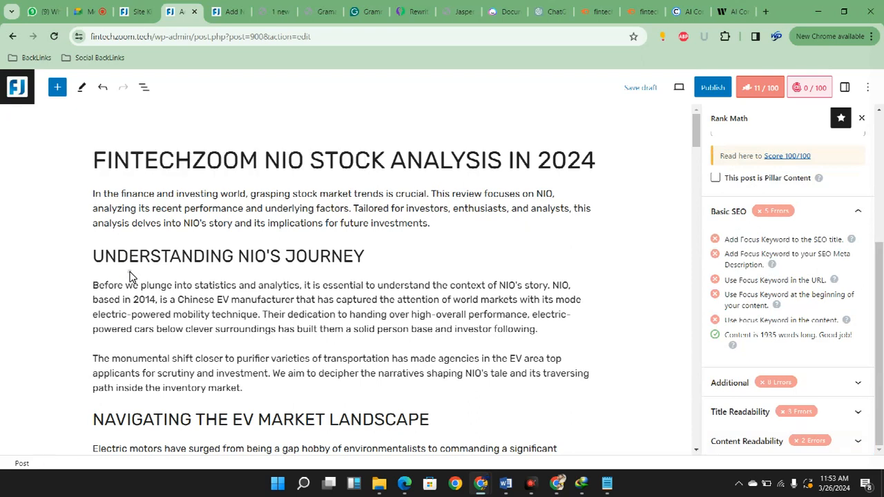
left_click(206, 280)
key("Return")
type("/")
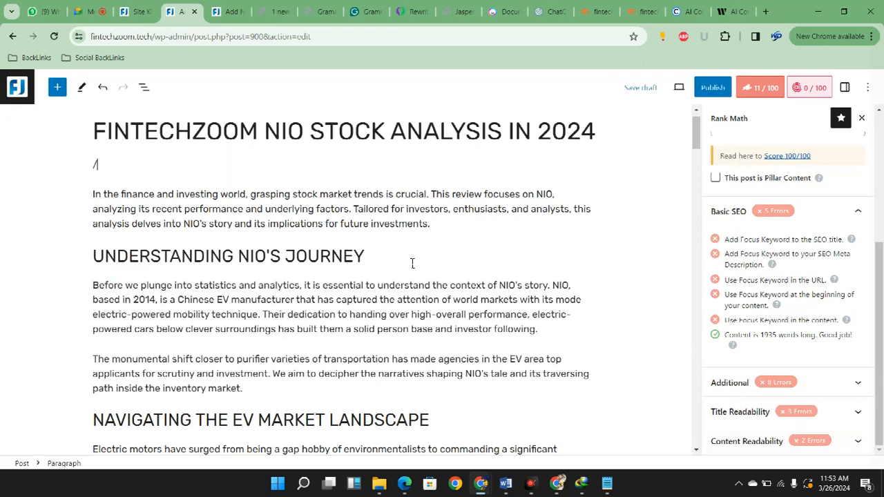
type("tabel")
key("BackSpace")
key("BackSpace")
key("Down")
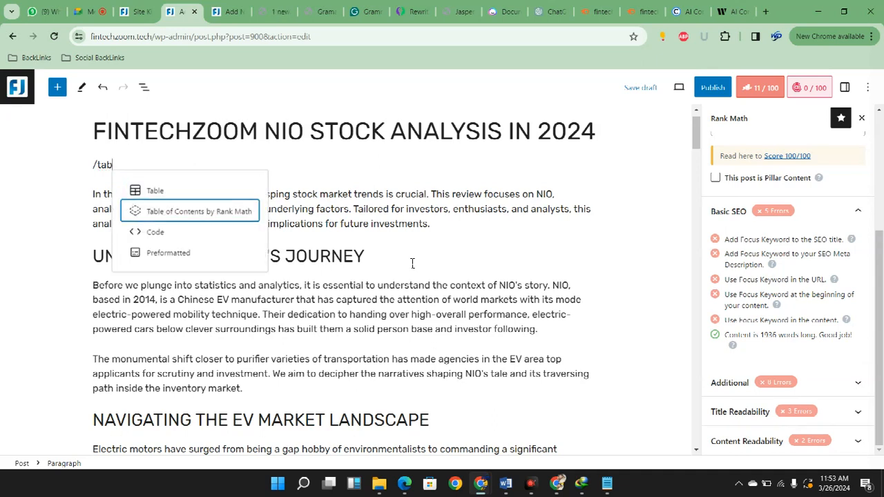
key("Return")
scroll(419, 375, "down", 5)
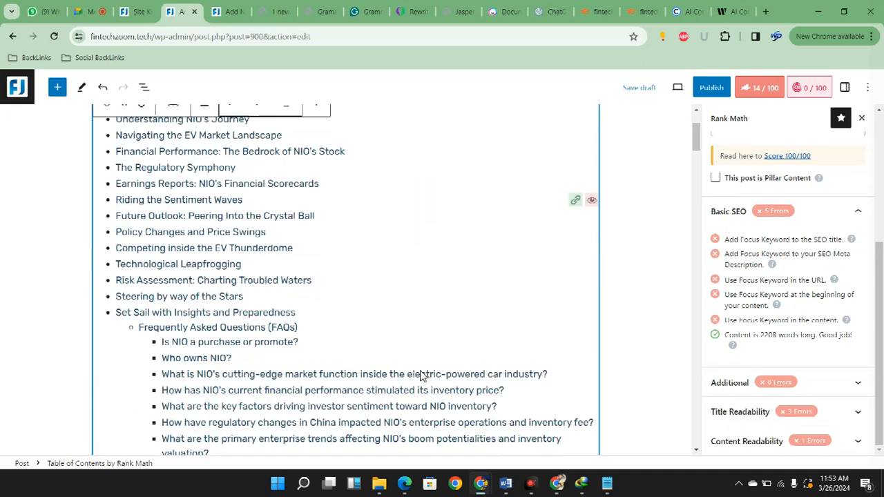
scroll(463, 404, "up", 6)
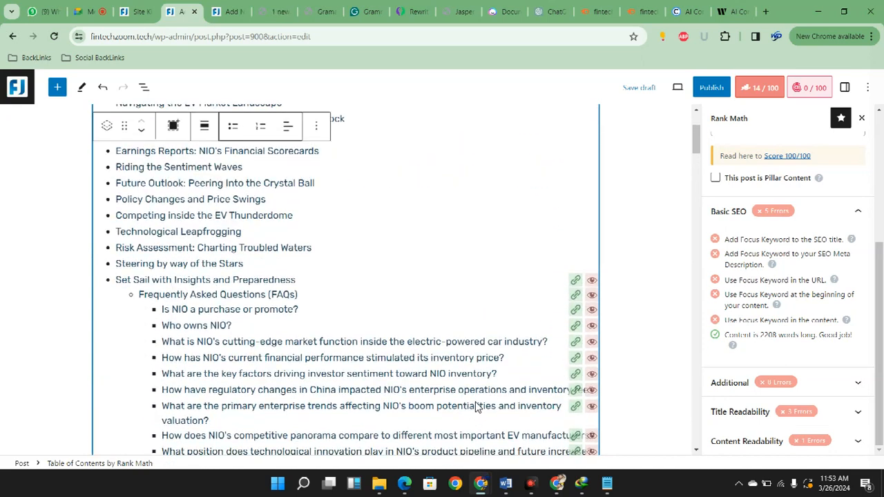
scroll(788, 297, "up", 4)
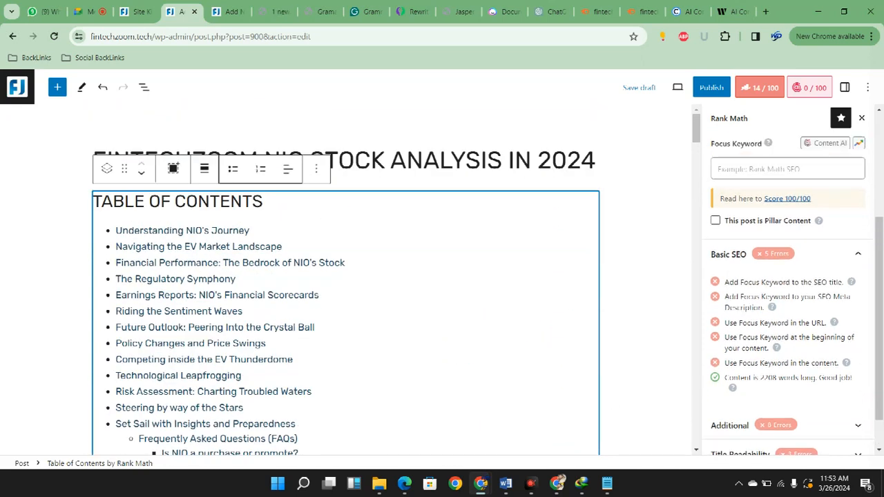
Set the Rank Math focus keyword to "fintechzoom nio stock" and review the Basic SEO checks
left_click(650, 277)
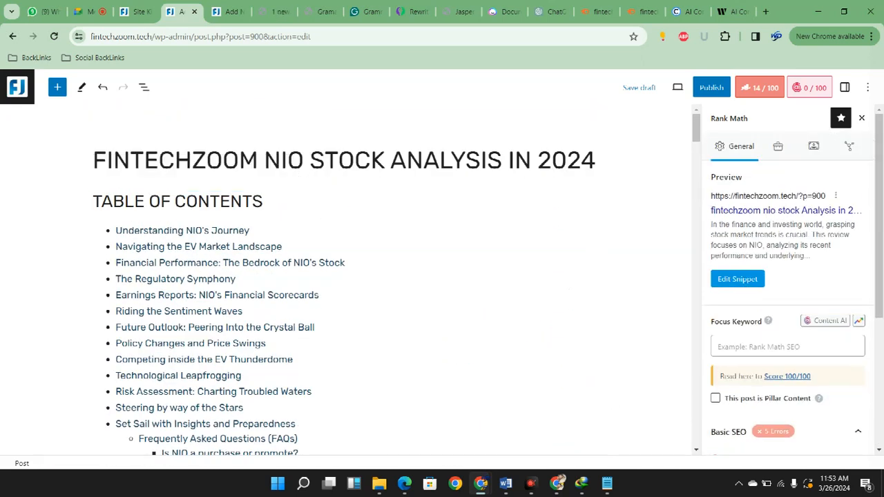
left_click(771, 347)
type("fintechzoom nio stock")
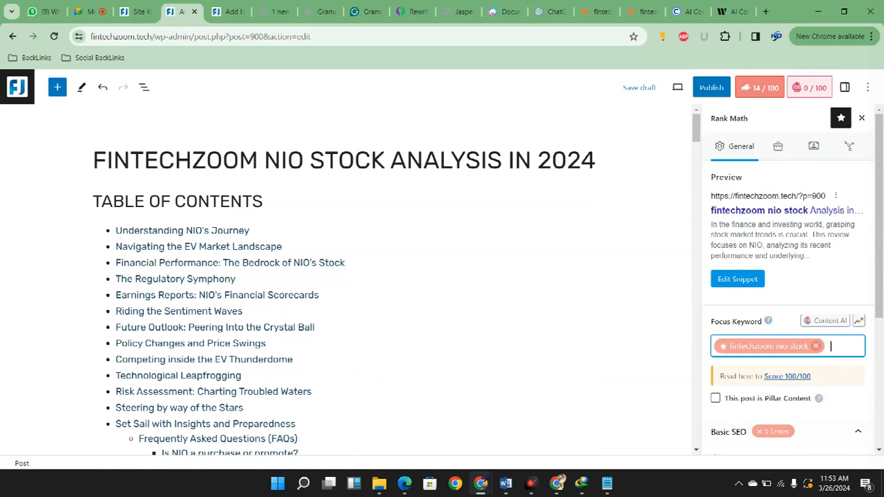
scroll(788, 284, "down", 3)
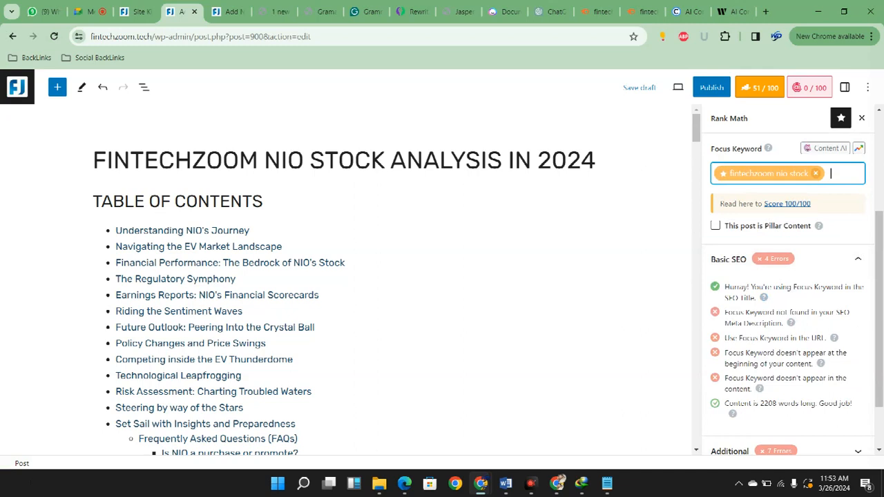
scroll(787, 283, "up", 3)
Open the post's snippet editor, switch to the NIO chat in ChatGPT and send the prompt "Write meta description"
left_click(737, 278)
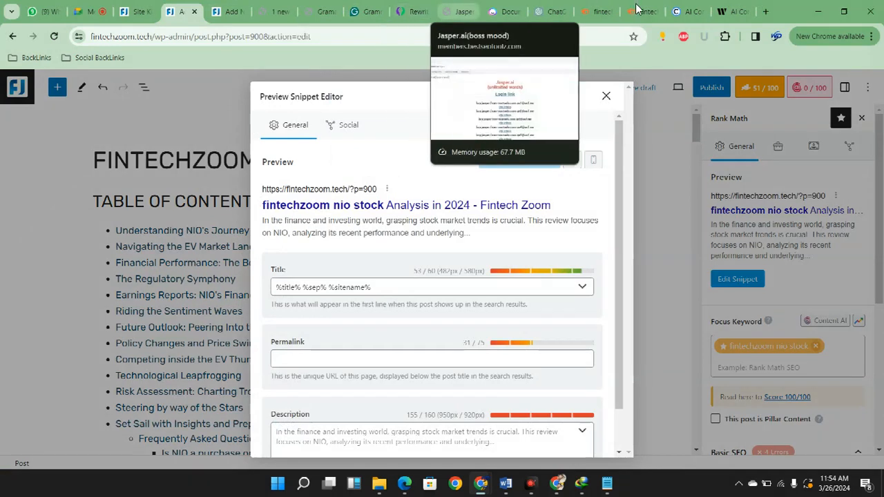
left_click(551, 12)
left_click(622, 436)
type("Write meta ")
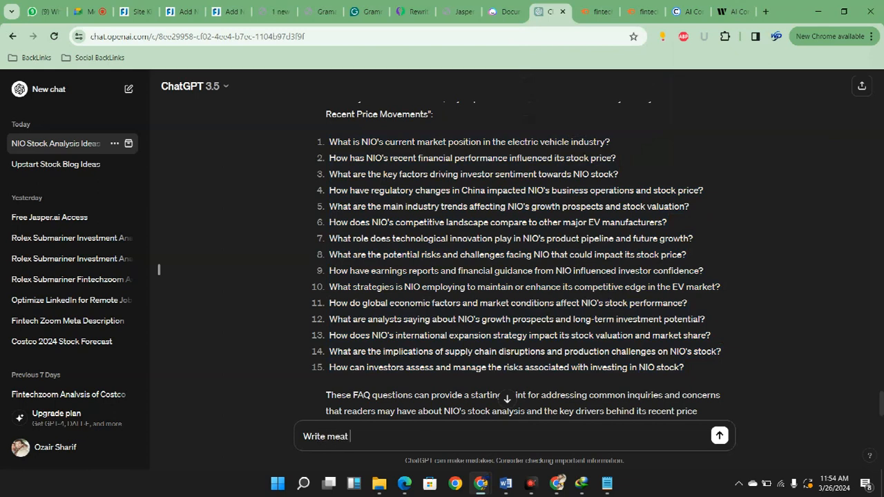
type("description")
key("Return")
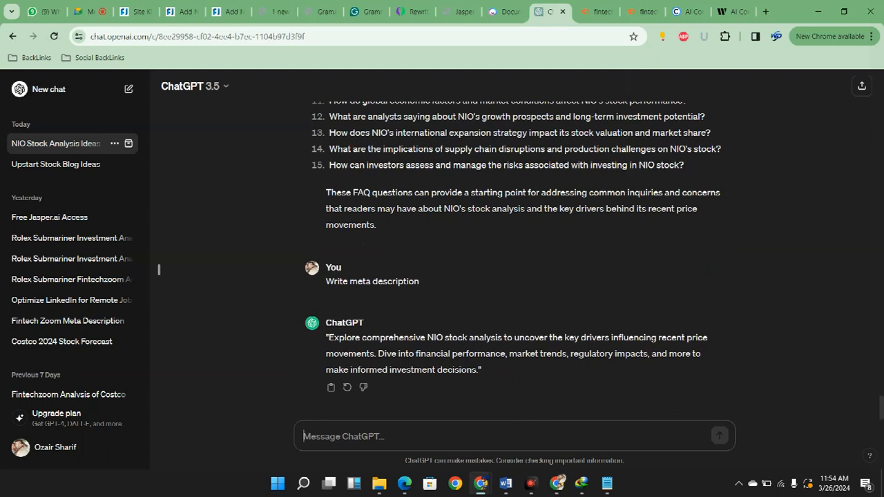
Copy ChatGPT's meta description without its quotation marks and paste it as the Description in the WordPress post's snippet editor
left_click_drag(326, 337, 478, 370)
key("ctrl+c")
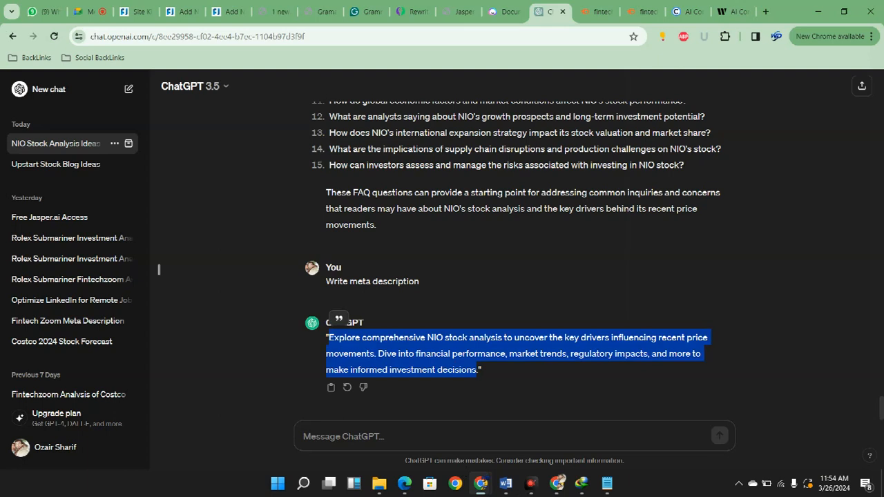
left_click(181, 11)
left_click(136, 11)
left_click(181, 12)
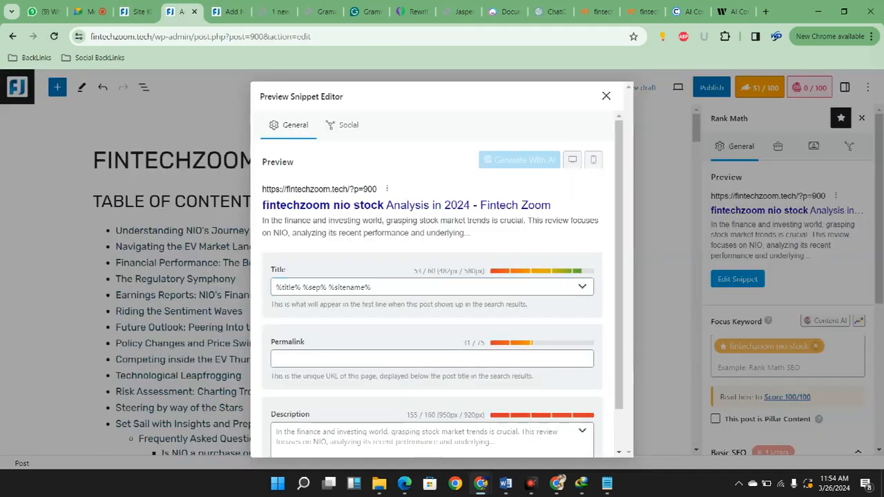
left_click(428, 436)
key("ctrl+v")
scroll(429, 415, "down", 1)
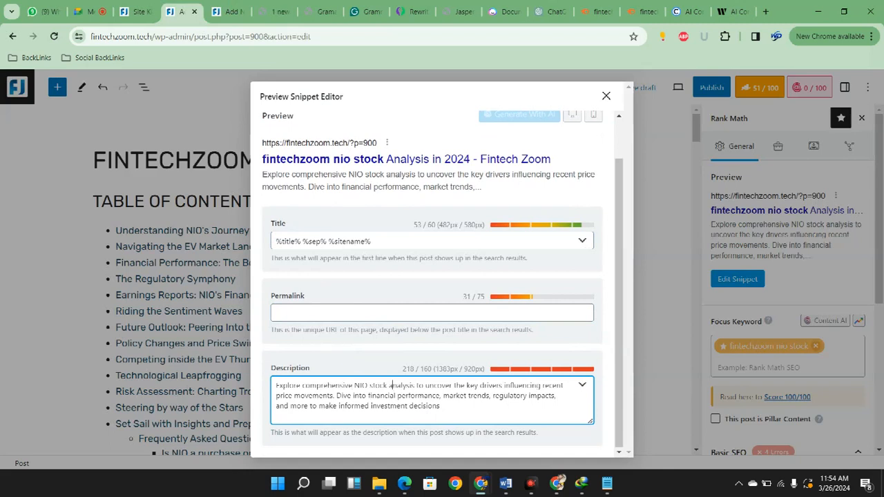
Insert "Fintechzoom" before "NIO stock analysis" in the snippet description
left_click(353, 386)
type("Fintech")
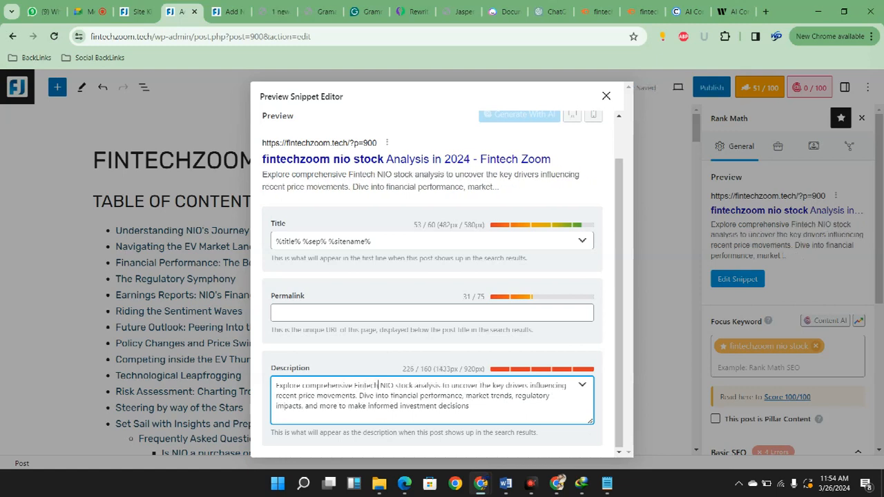
key("Left")
type("zoom")
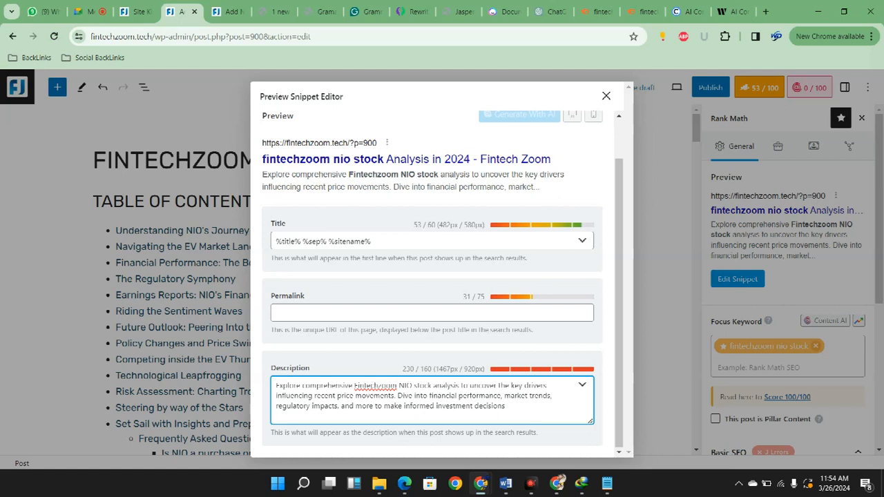
Shorten the snippet description by deleting everything after "Dive into financial performance"
scroll(435, 310, "up", 1)
scroll(436, 290, "down", 1)
mouse_move(504, 407)
left_mouse_down()
mouse_move(490, 396)
mouse_move(498, 385)
mouse_move(503, 396)
mouse_move(455, 396)
mouse_move(502, 396)
left_mouse_up()
key("BackSpace")
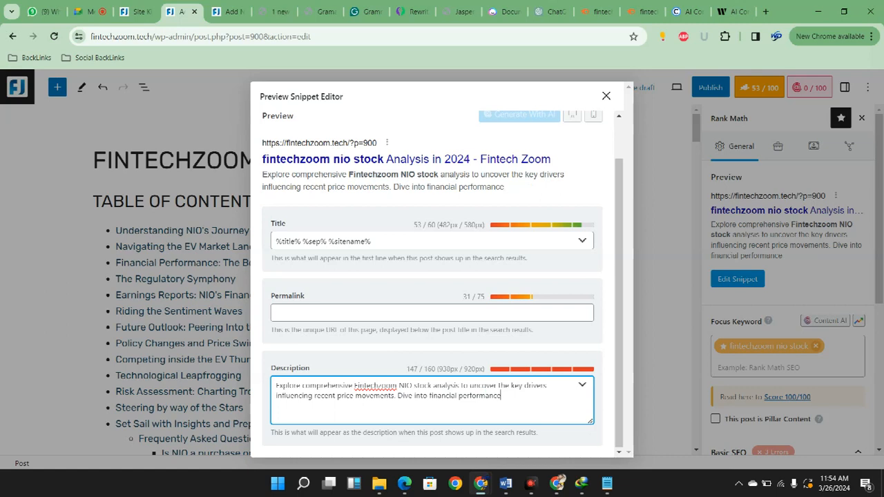
End the snippet description with "....." and set the permalink to "fintechzoom-nio-stock-analysis"
type(".....")
left_click(513, 433)
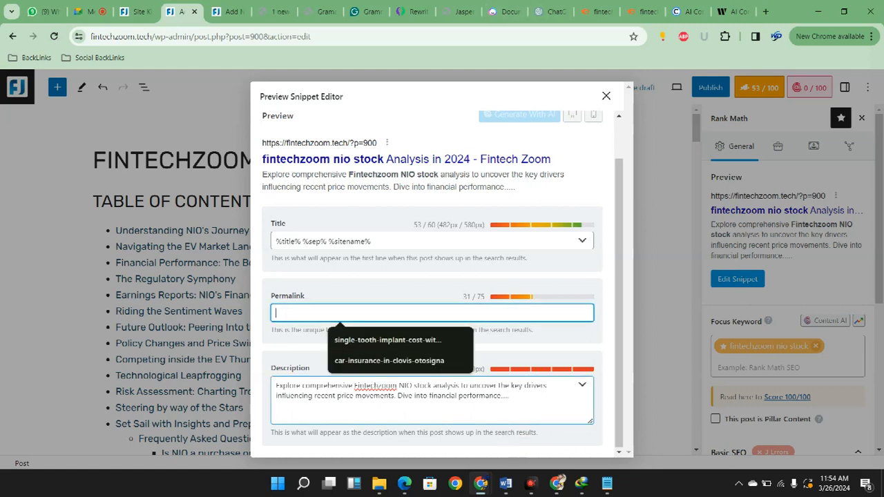
left_click(355, 385)
left_click_drag(356, 385, 432, 386)
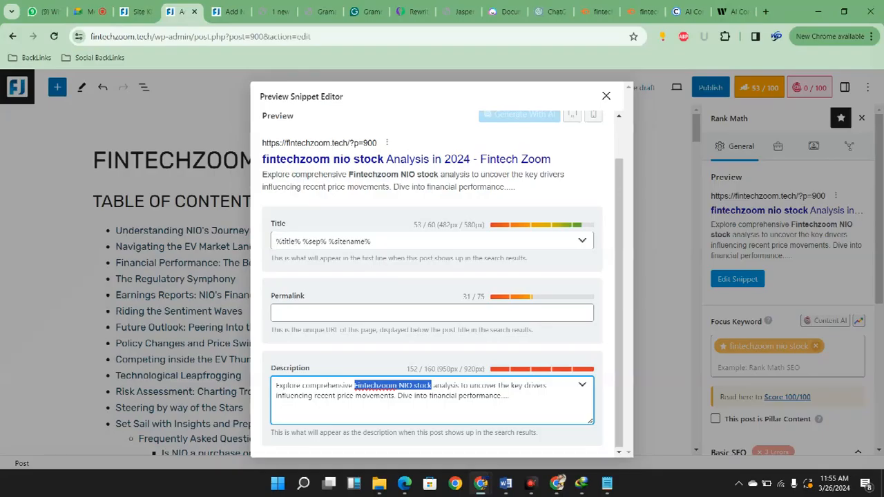
left_click_drag(432, 385, 459, 385)
key("ctrl+c")
key("shift+Tab")
key("ctrl+v")
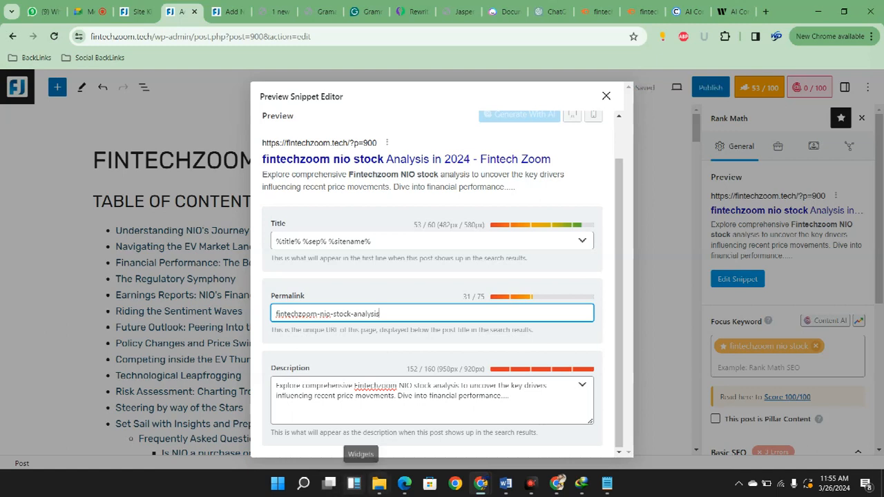
mouse_move(379, 483)
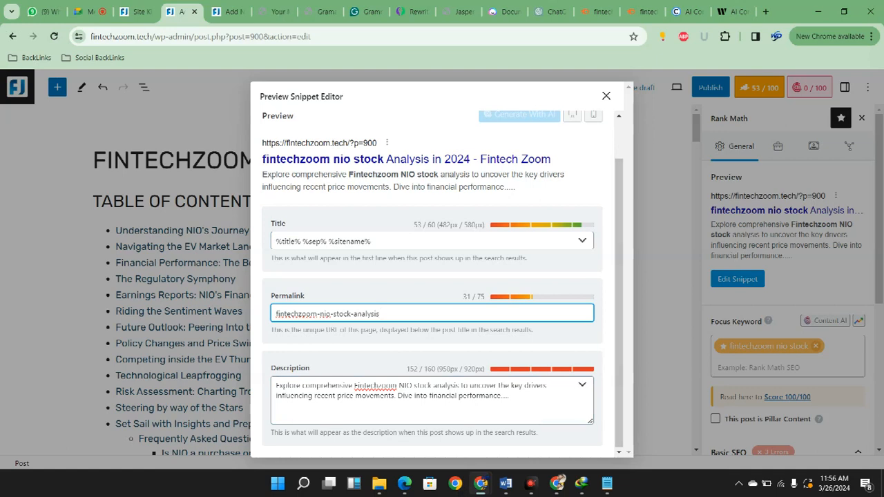
Review the snippet's title, permalink and description, and close the snippet editor
scroll(443, 277, "up", 1)
scroll(442, 276, "down", 1)
scroll(442, 277, "up", 1)
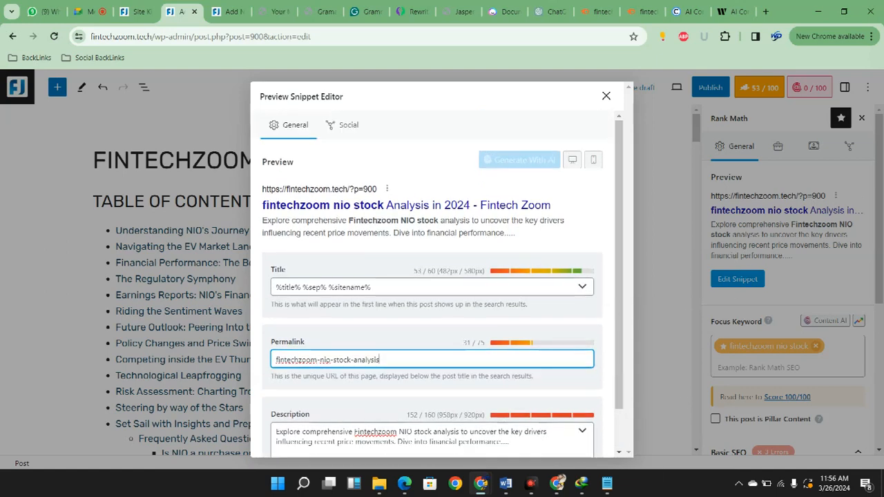
scroll(636, 413, "down", 1)
scroll(636, 412, "down", 1)
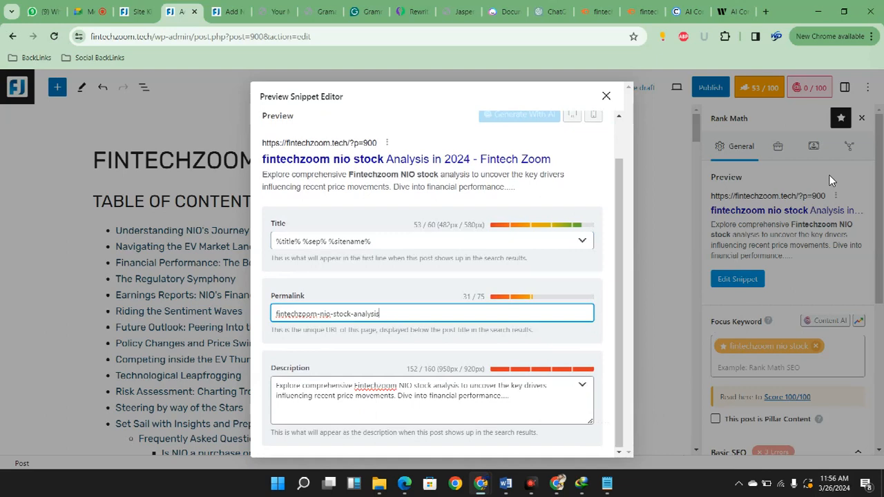
left_click(607, 96)
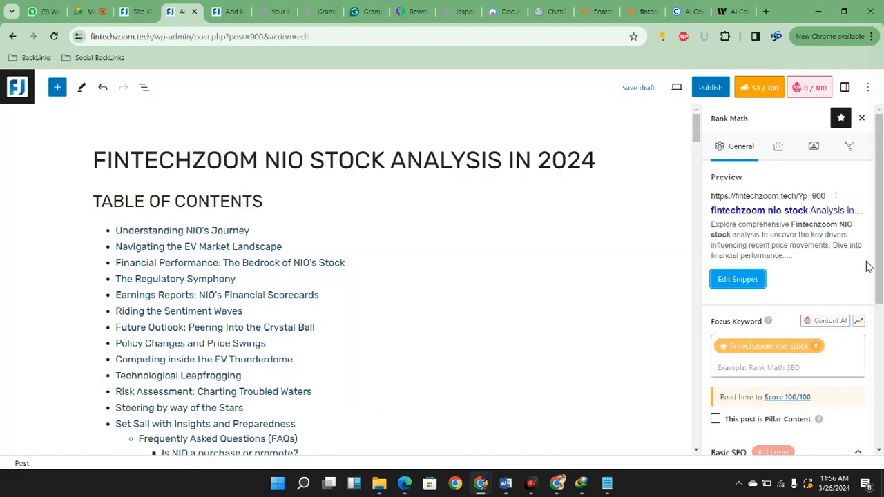
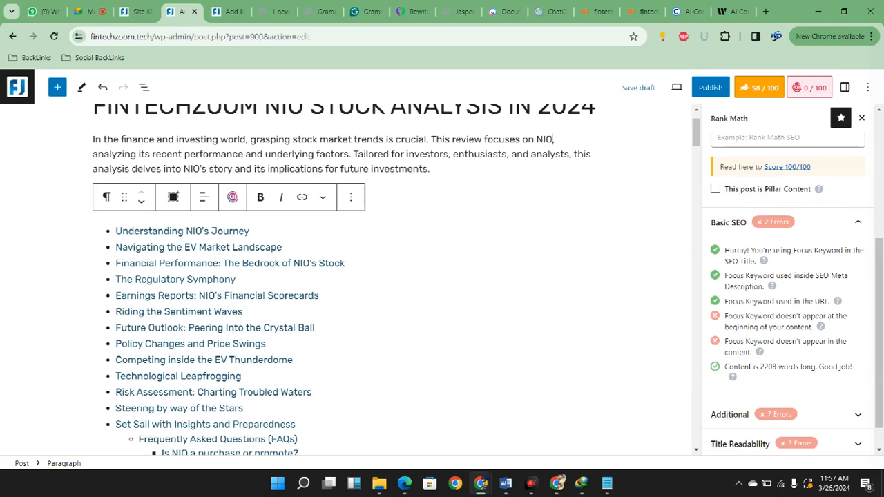
Replace "NIO" in the intro's "This review focuses on NIO" with "Fintechzoom NIO stock", leaving out the word "analysis"
key("shift+Left")
type("Fintechzoom NIO stock analysis")
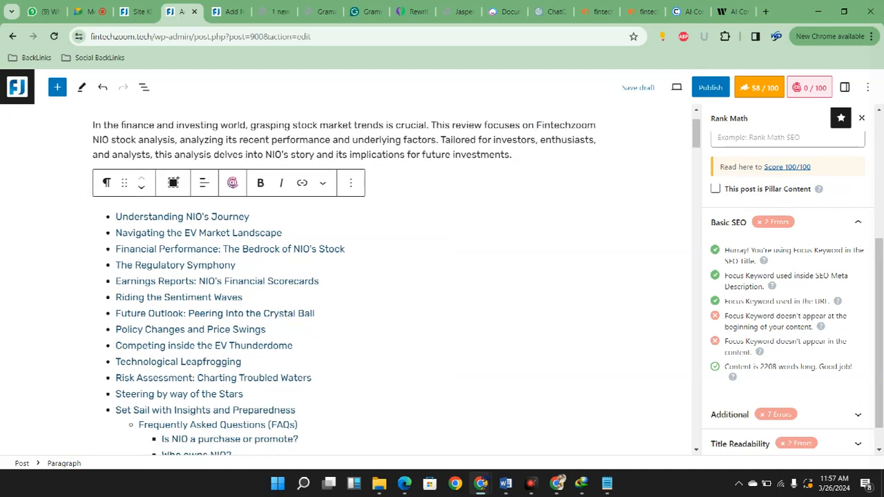
key("BackSpace")
key("BackSpace")
key("BackSpace")
key("BackSpace")
key("BackSpace")
key("BackSpace")
key("BackSpace")
key("BackSpace")
key("BackSpace")
key("BackSpace")
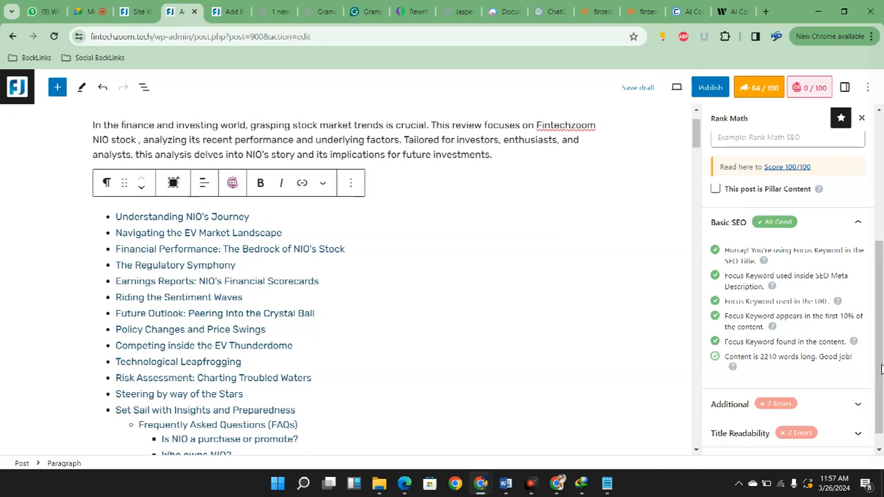
Review the snippet's title, permalink and description once more in the snippet editor and close it
scroll(600, 308, "up", 1)
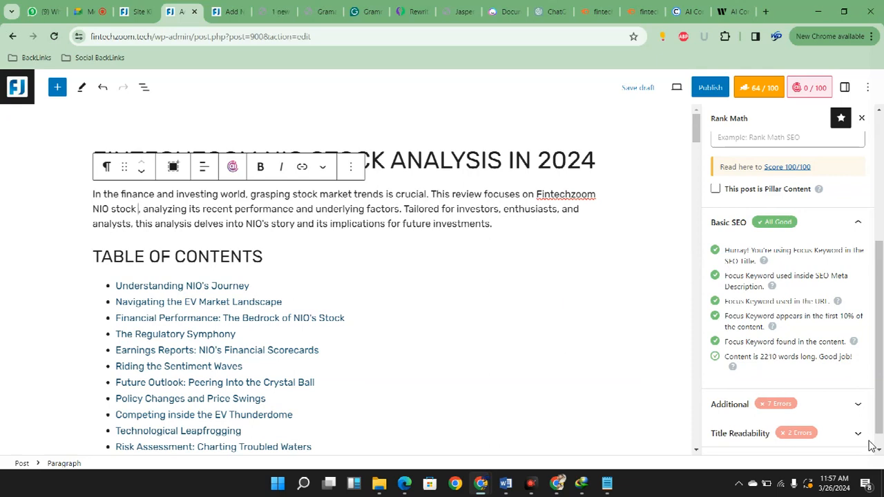
scroll(787, 345, "up", 4)
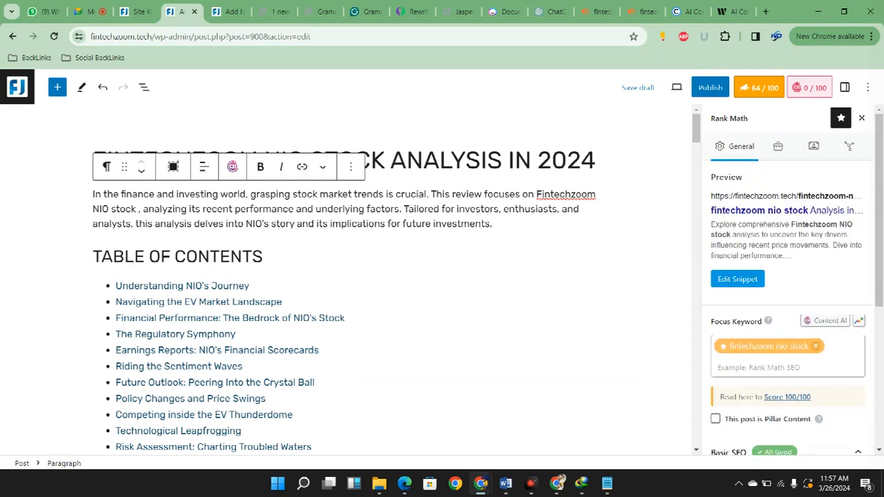
left_click(737, 278)
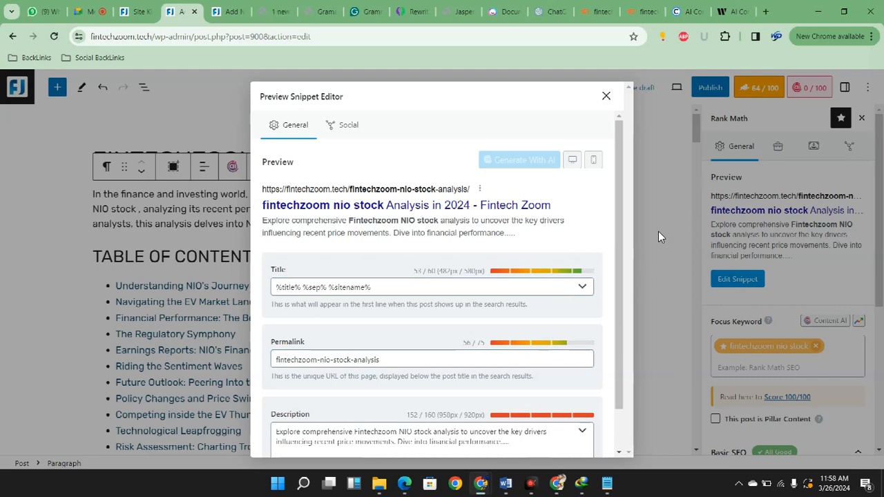
left_click(606, 95)
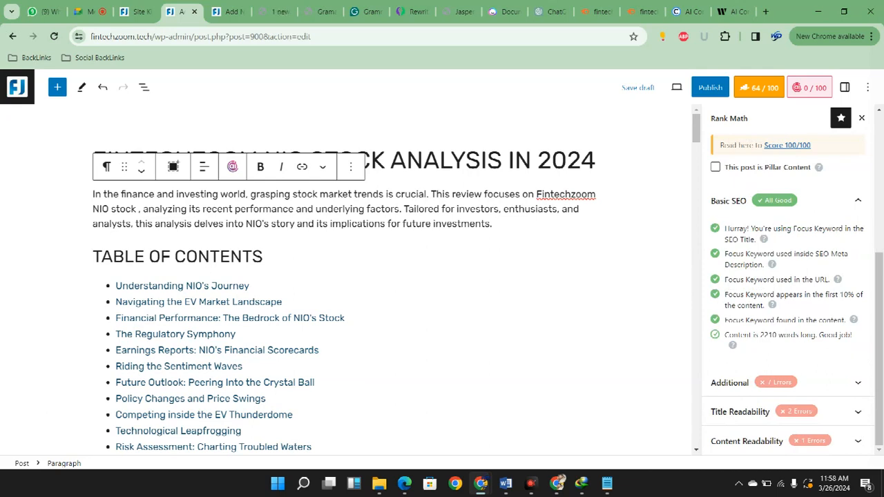
Expand the Additional SEO checks and append "Of Fintechzoom NIO Stock Analysis" to the "Frequently Asked Questions (FAQs)" heading
left_click(787, 382)
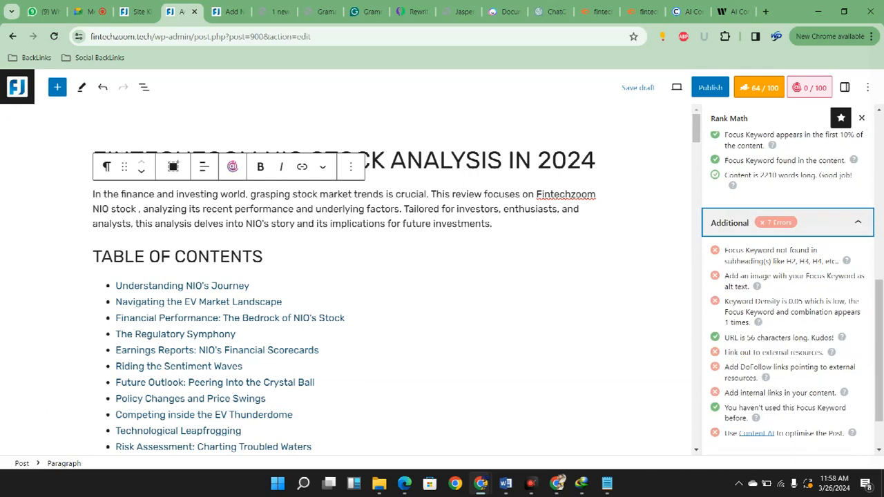
scroll(387, 346, "down", 20)
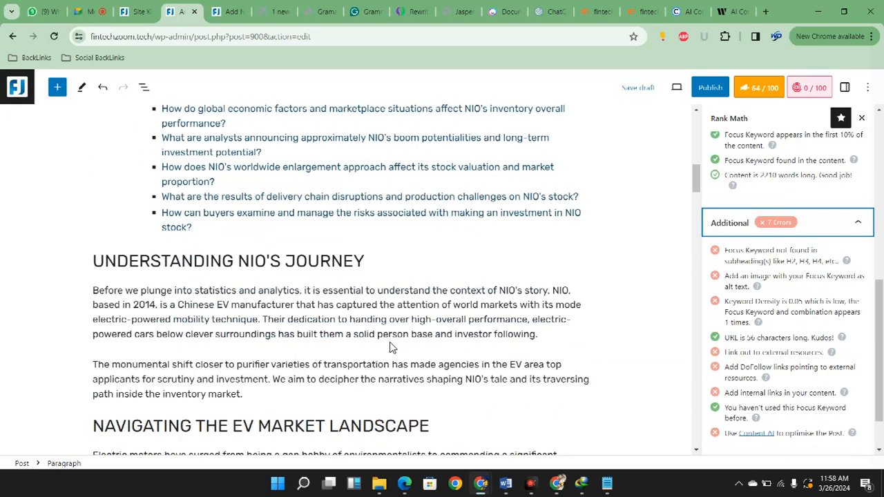
scroll(383, 343, "down", 3)
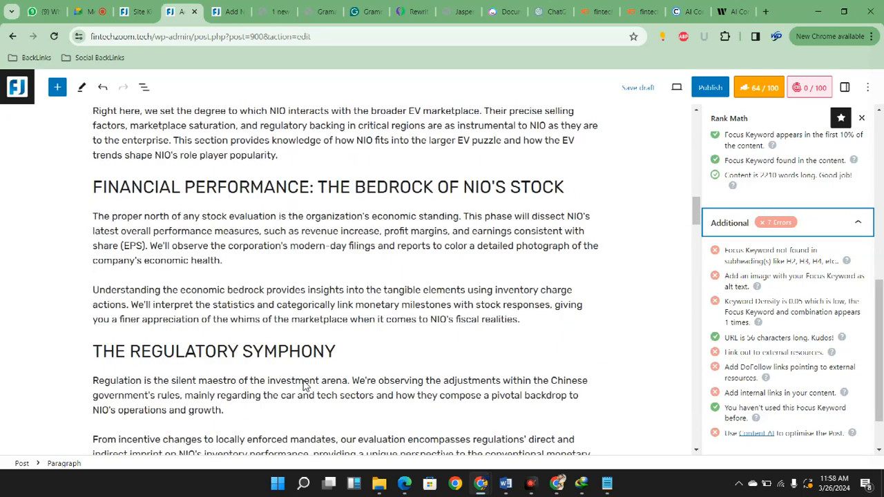
scroll(359, 390, "up", 4)
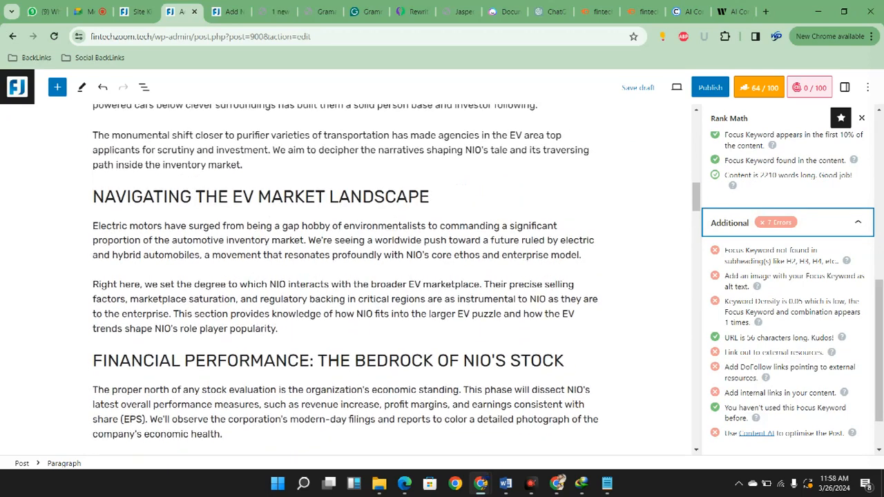
scroll(383, 361, "up", 2)
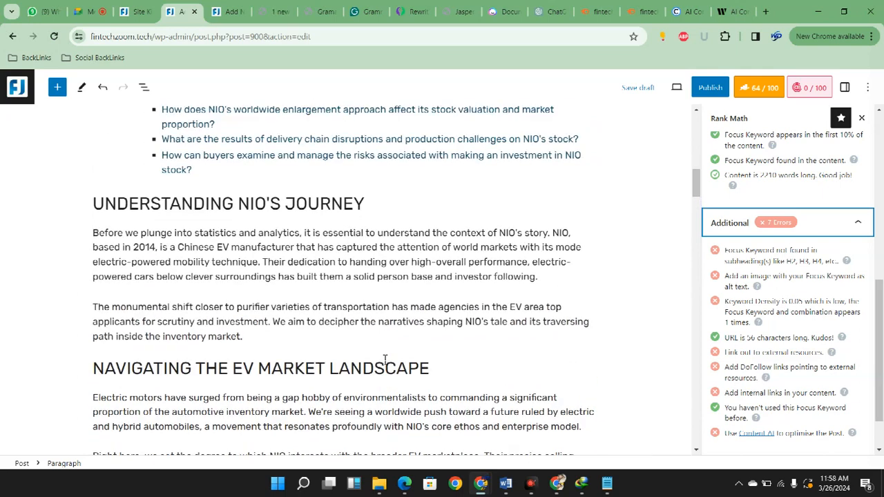
scroll(385, 359, "down", 4)
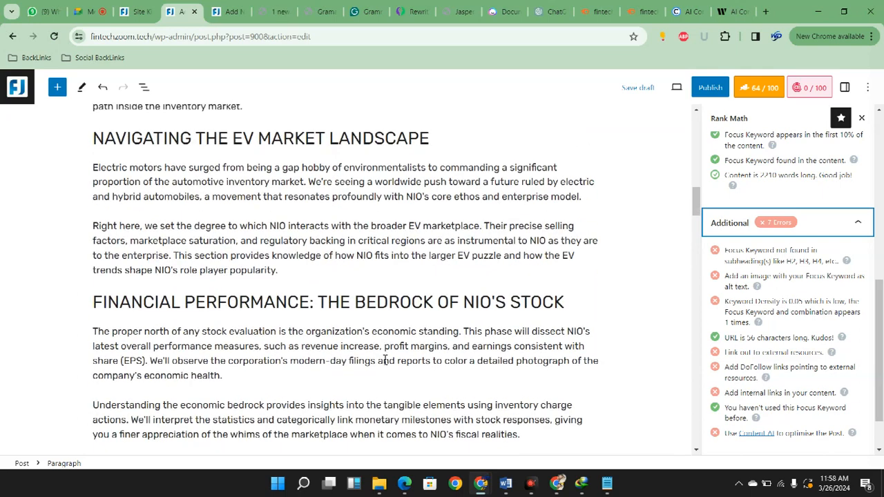
scroll(572, 417, "down", 4)
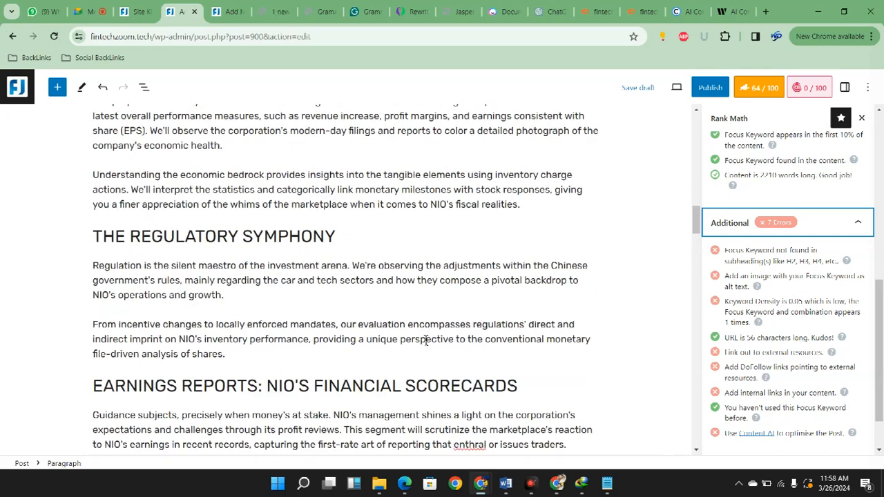
scroll(197, 376, "down", 5)
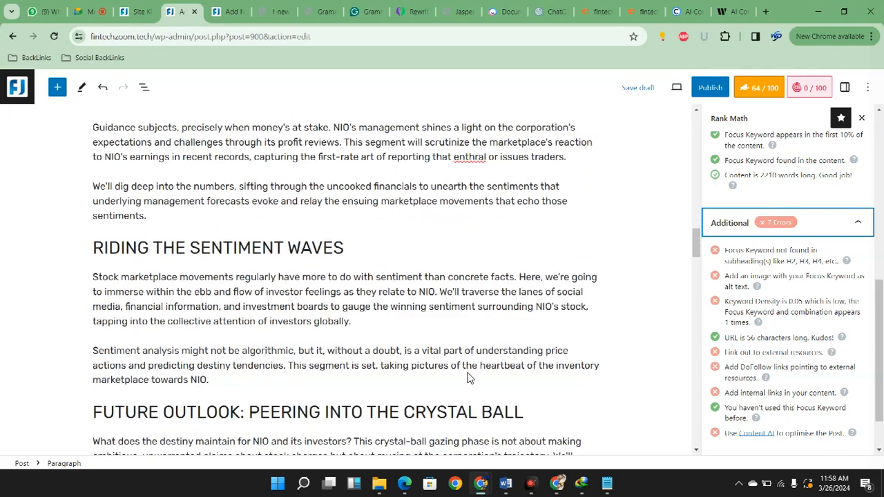
scroll(467, 378, "down", 2)
scroll(549, 406, "down", 8)
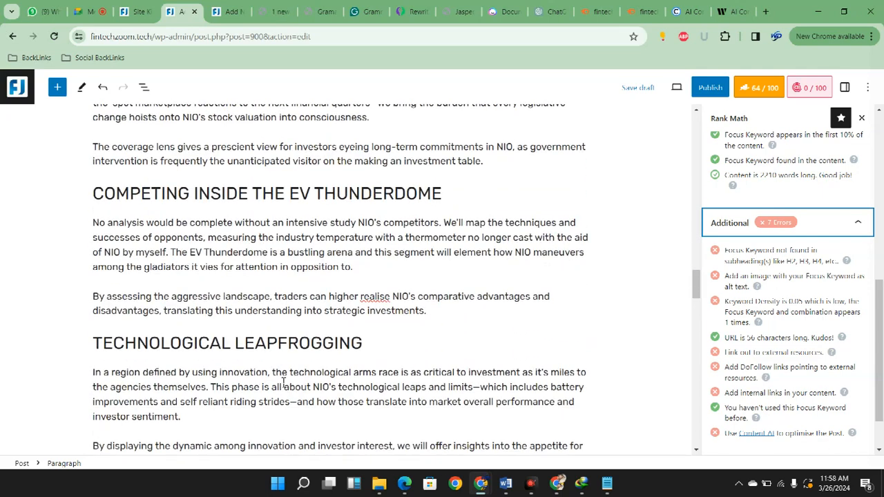
scroll(283, 382, "down", 2)
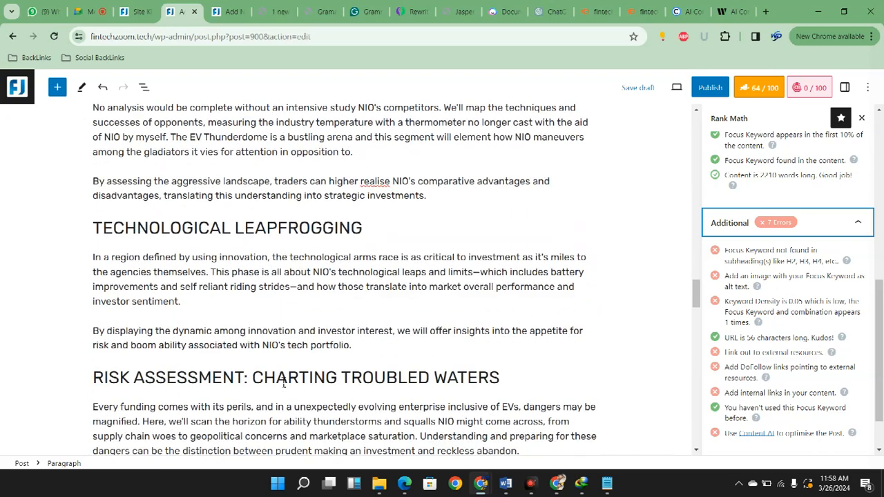
scroll(283, 384, "down", 9)
scroll(287, 389, "down", 4)
left_click(544, 418)
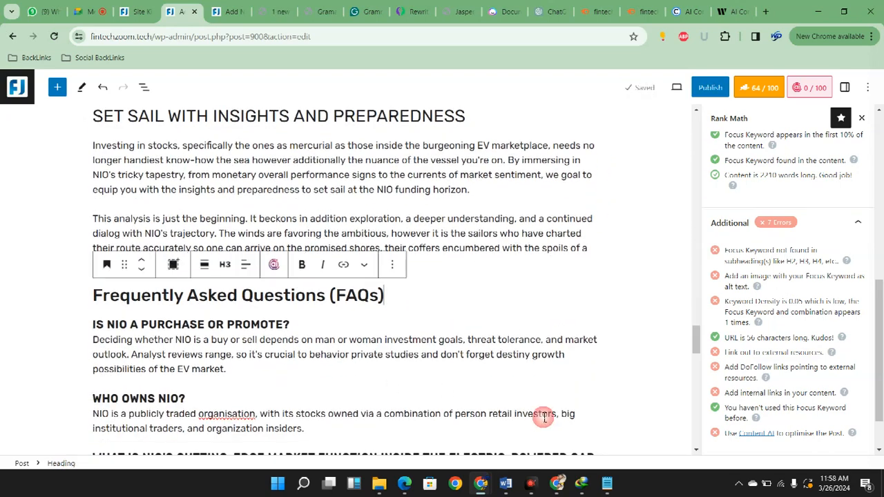
type("Of")
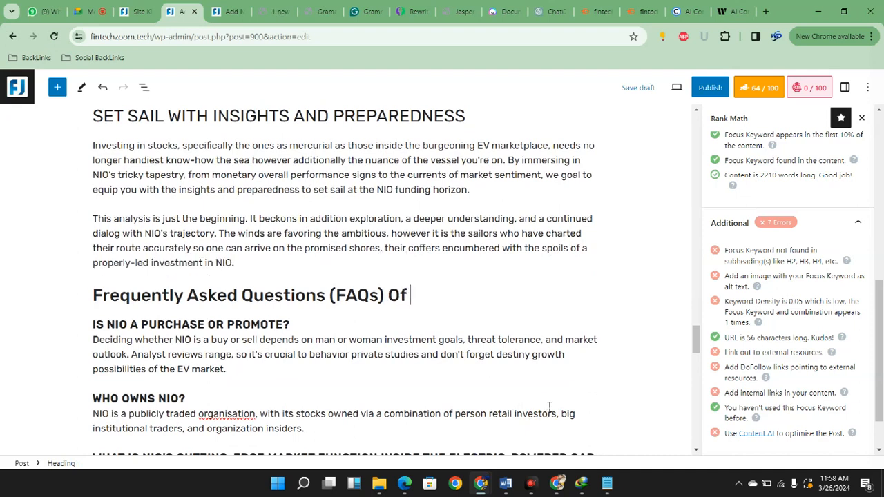
type("Fintechzoom NIO Stock Analysis")
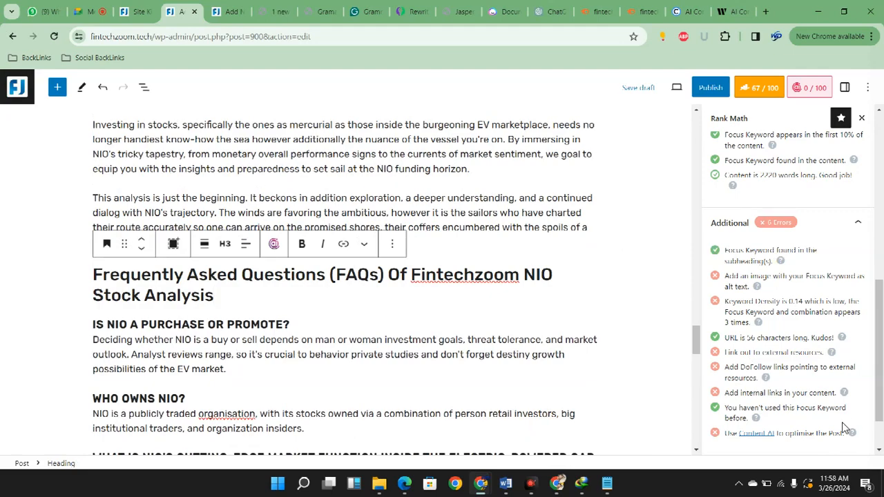
Look through the article's sections between "Understanding NIO's Journey" and "Riding the Sentiment Waves"
scroll(853, 427, "up", 18)
scroll(853, 427, "up", 10)
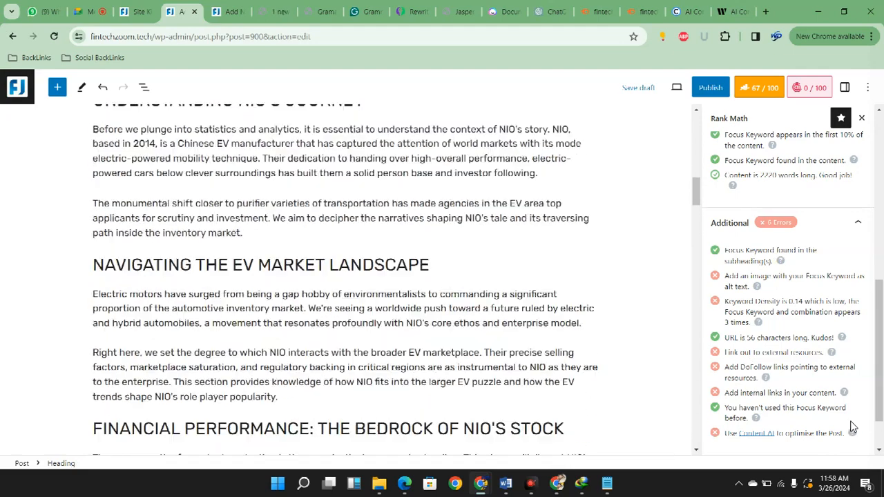
scroll(852, 427, "down", 3)
scroll(635, 302, "down", 3)
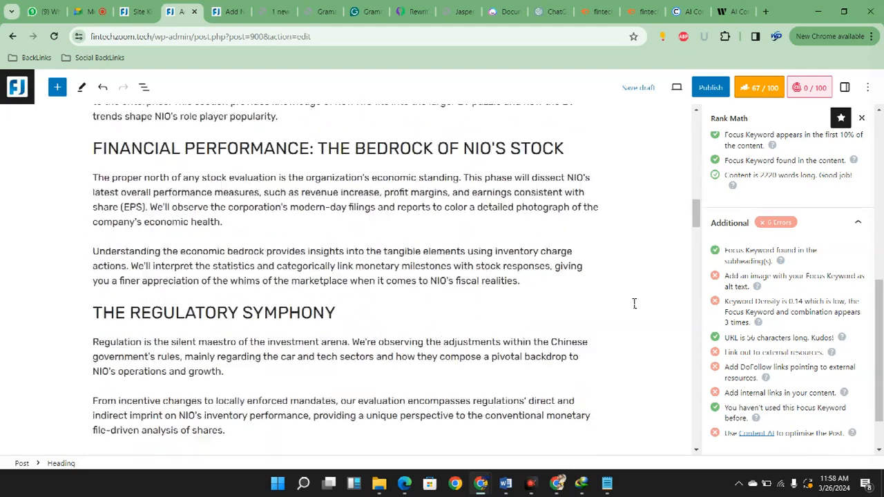
scroll(642, 298, "down", 12)
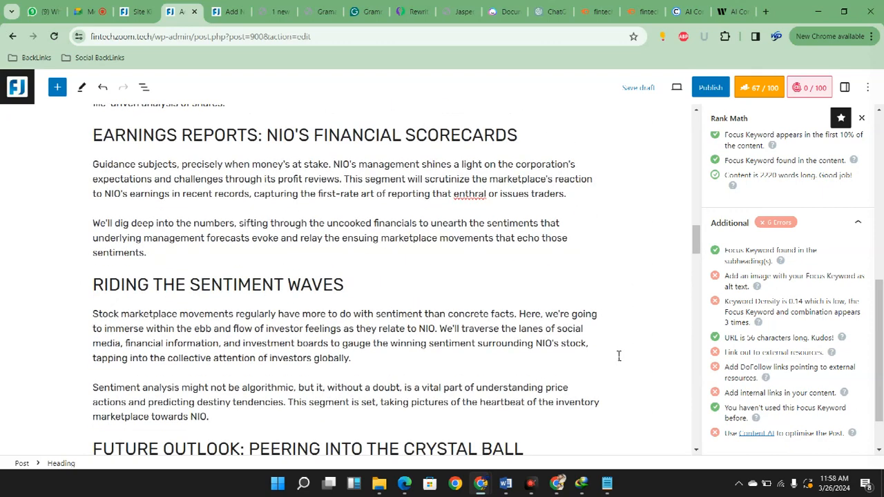
scroll(618, 355, "up", 11)
scroll(617, 345, "up", 5)
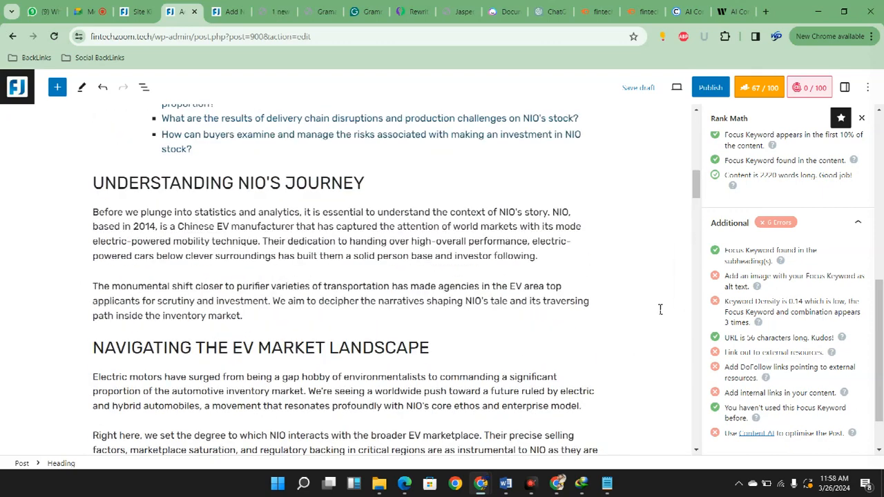
scroll(665, 308, "up", 1)
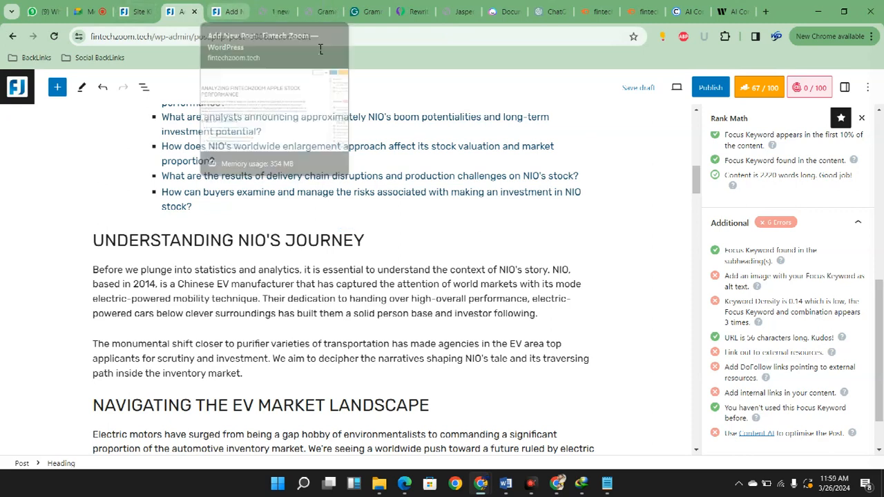
Switch to the bestseotoolz members page, open the Design.ai(premium) tool in a new tab and go to it
left_click(276, 12)
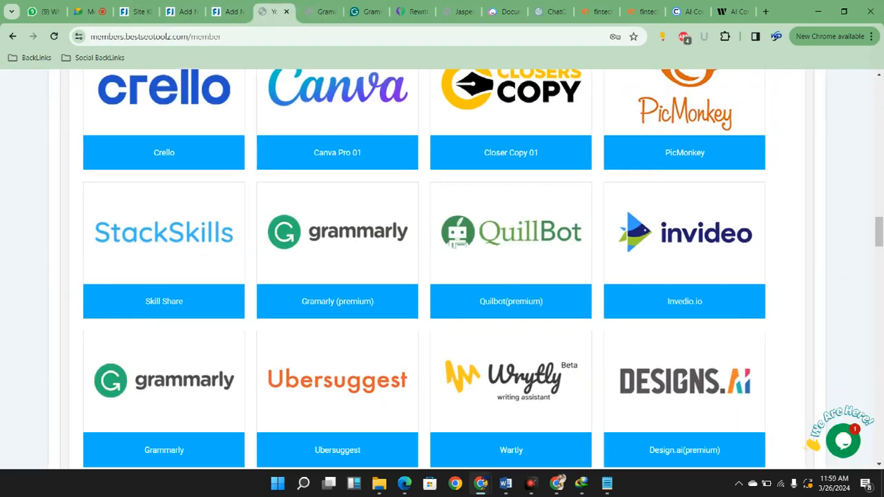
scroll(442, 269, "down", 2)
right_click(680, 342)
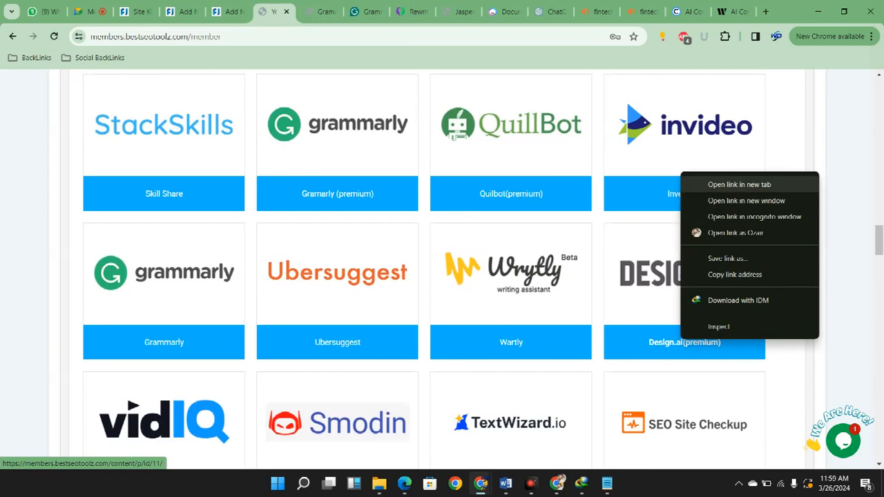
left_click(712, 182)
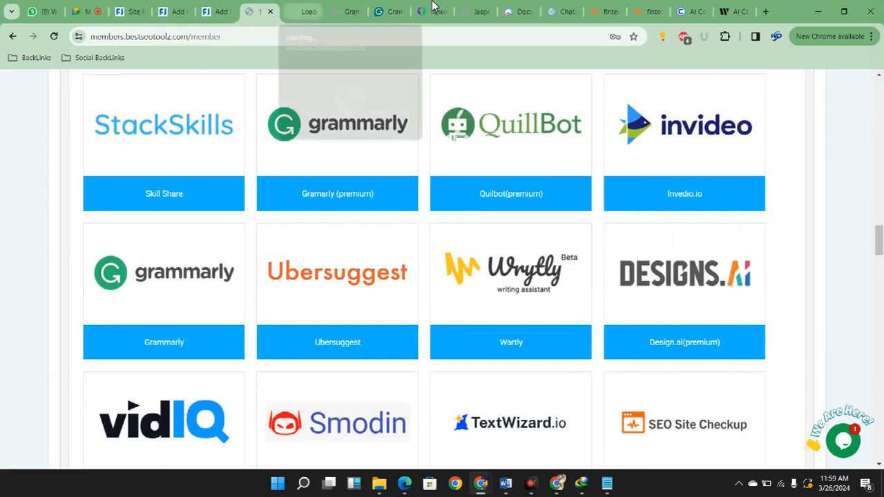
left_click(301, 12)
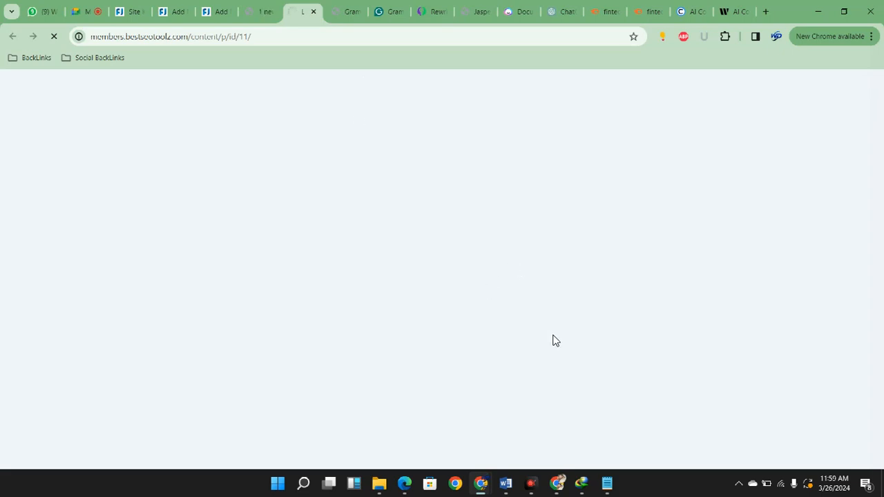
Return to the members page, go through its tool list and open Netflix (extension) in a new tab
left_click(261, 12)
scroll(315, 277, "down", 3)
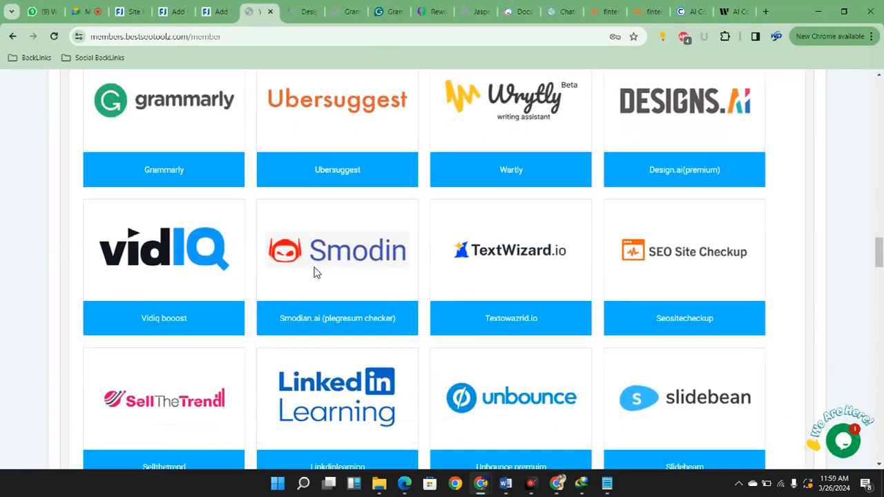
scroll(352, 227, "down", 12)
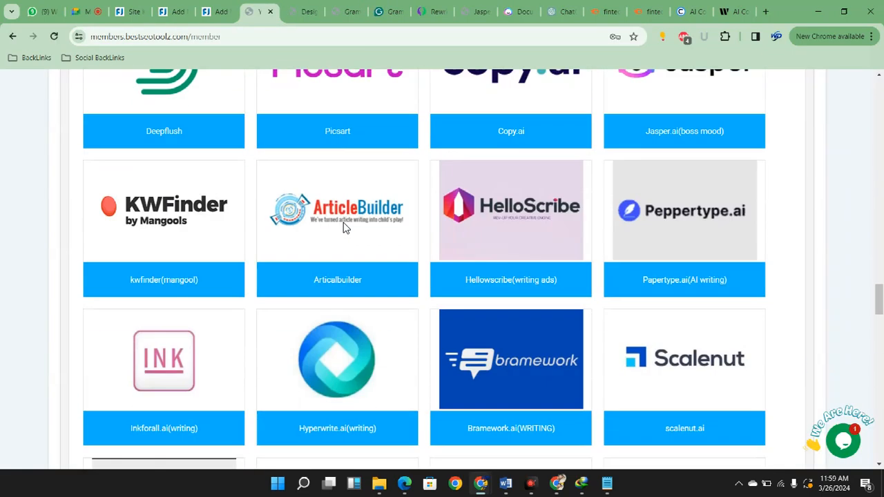
scroll(349, 227, "down", 12)
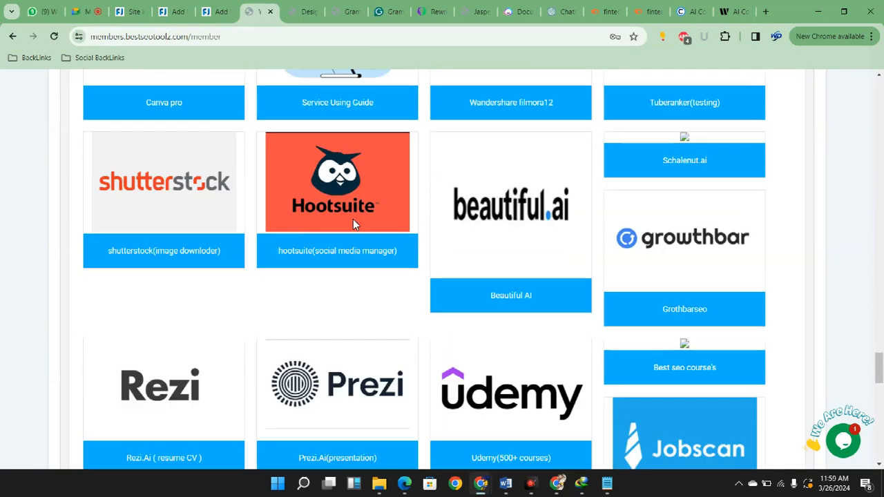
scroll(353, 225, "down", 8)
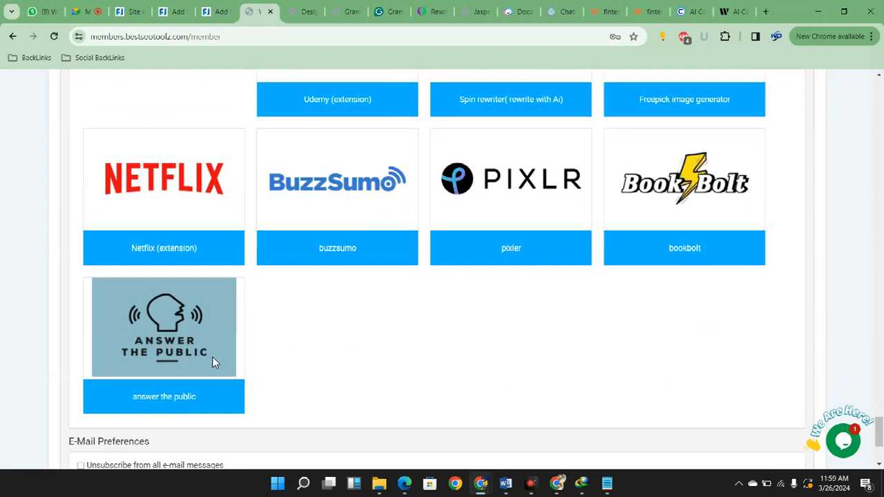
left_click(212, 357)
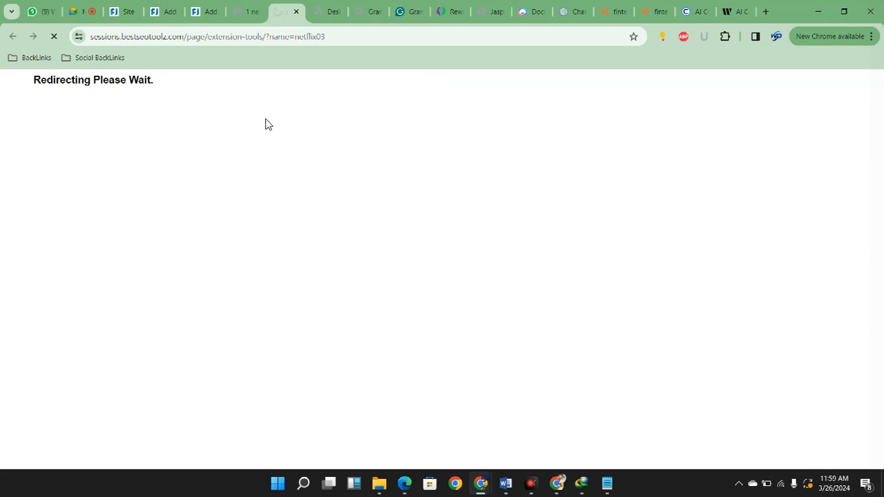
Look over the newly opened extension download page
left_click(248, 11)
left_click(284, 11)
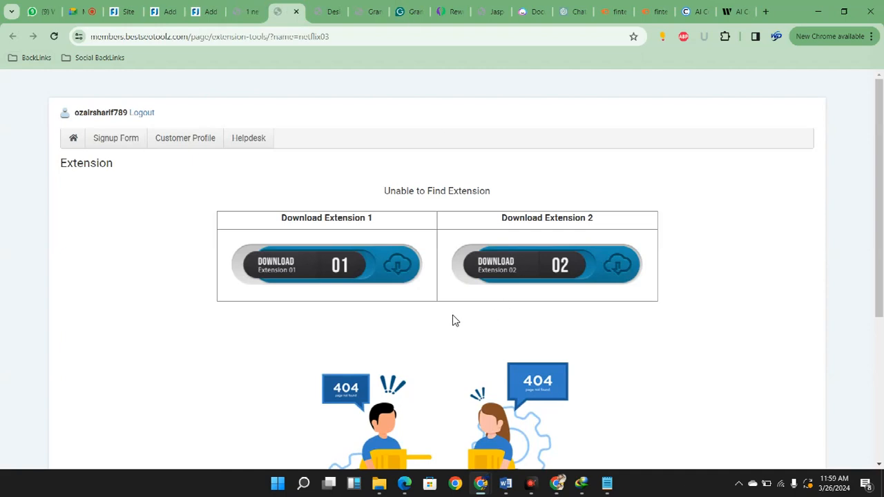
scroll(456, 319, "down", 3)
scroll(461, 317, "up", 3)
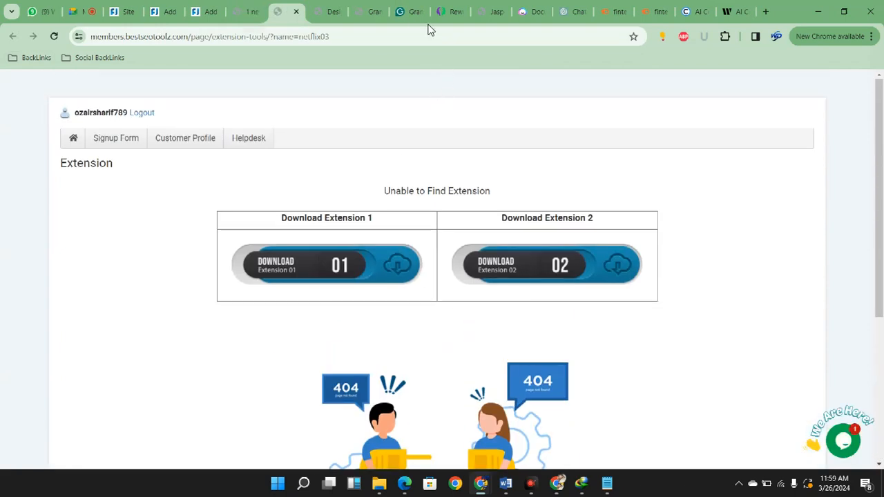
Close the extension download page, reopen Netflix (extension) from the members page in a new tab, and check the browser's installed extensions
left_click(295, 11)
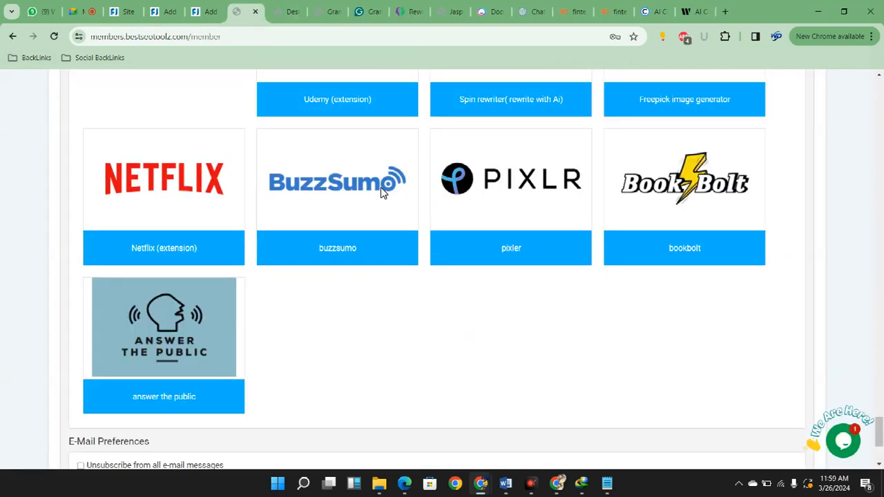
right_click(239, 361)
left_click(229, 264)
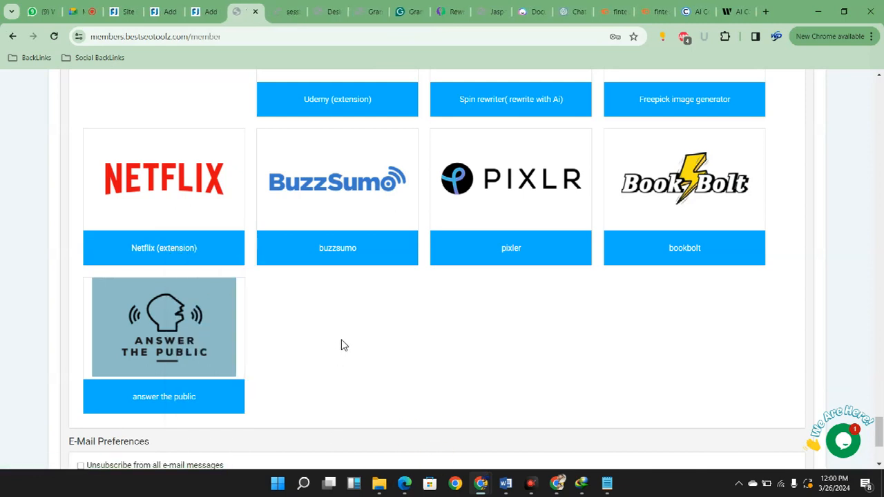
left_click(287, 11)
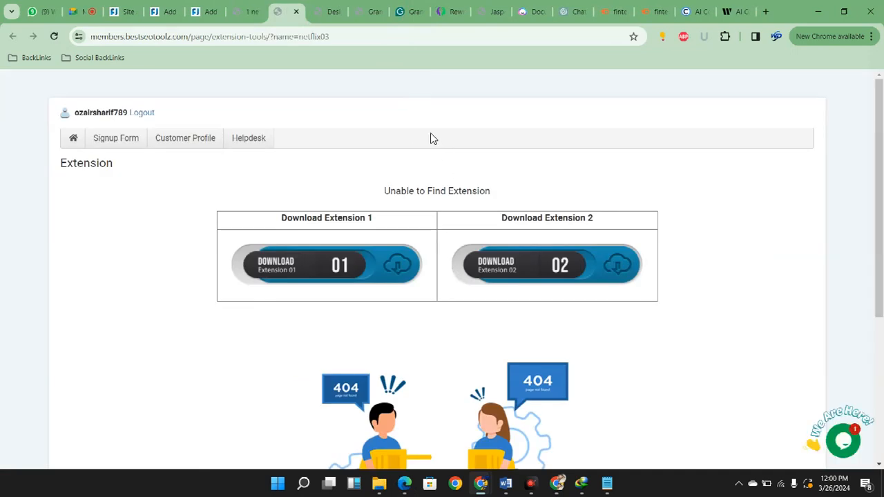
left_click(724, 36)
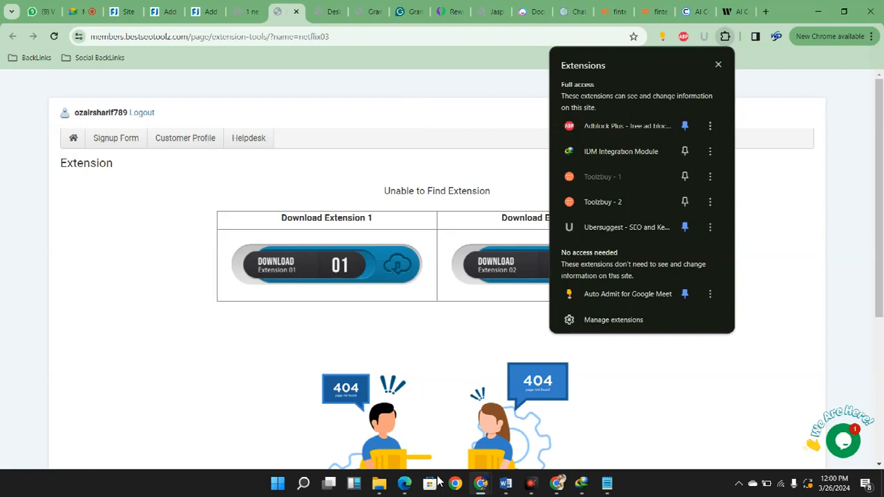
left_click(649, 439)
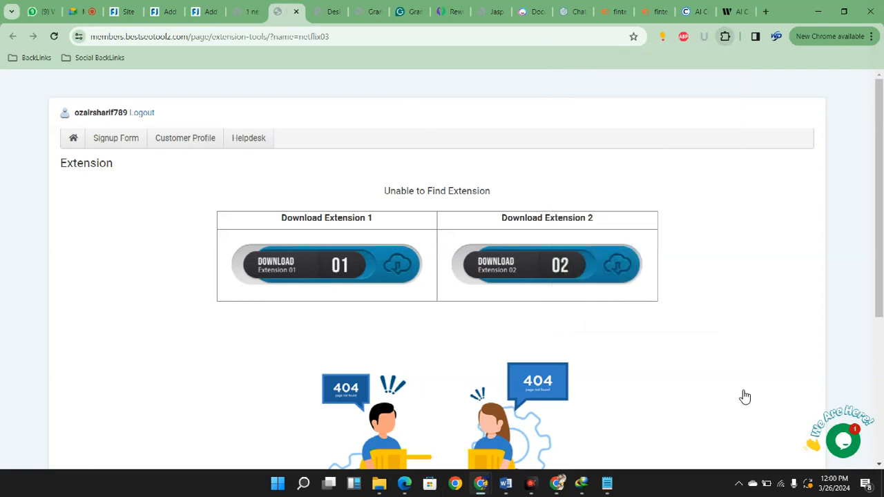
Switch to the other Chrome profile's window and load members.bestseotoolz.com/member in a new tab
left_click(556, 482)
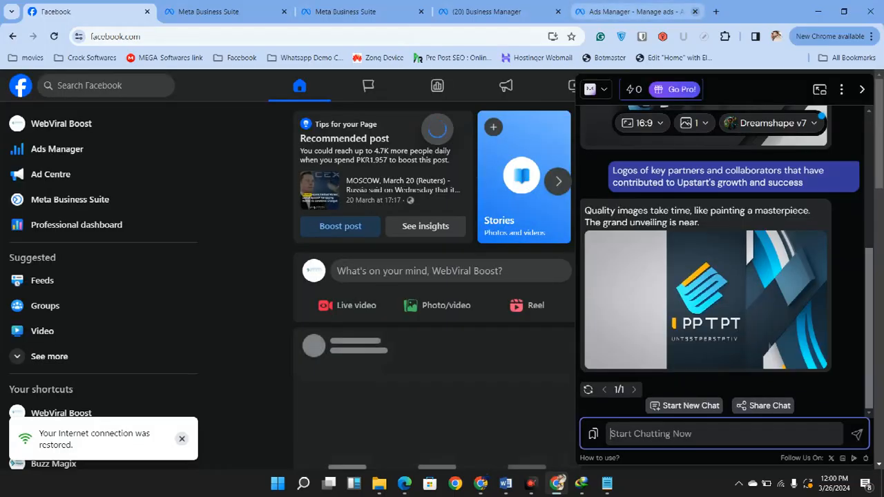
key("ctrl+t")
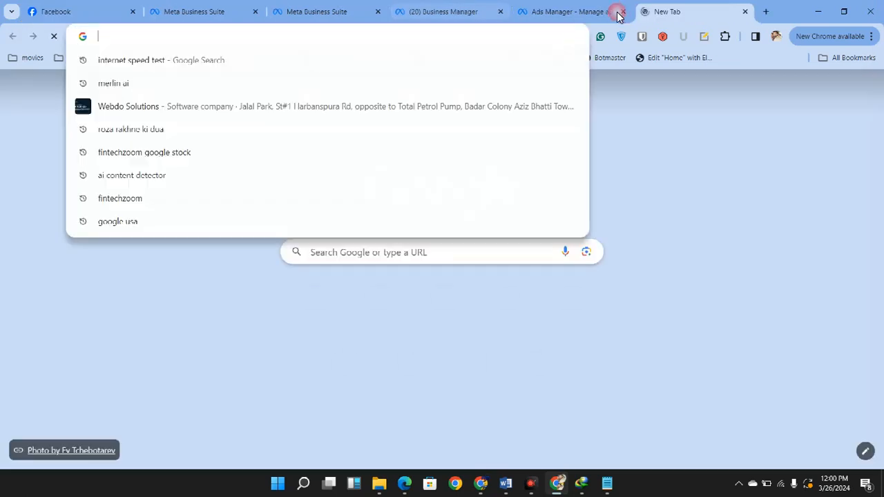
type("members.bestseotoolz.com/member")
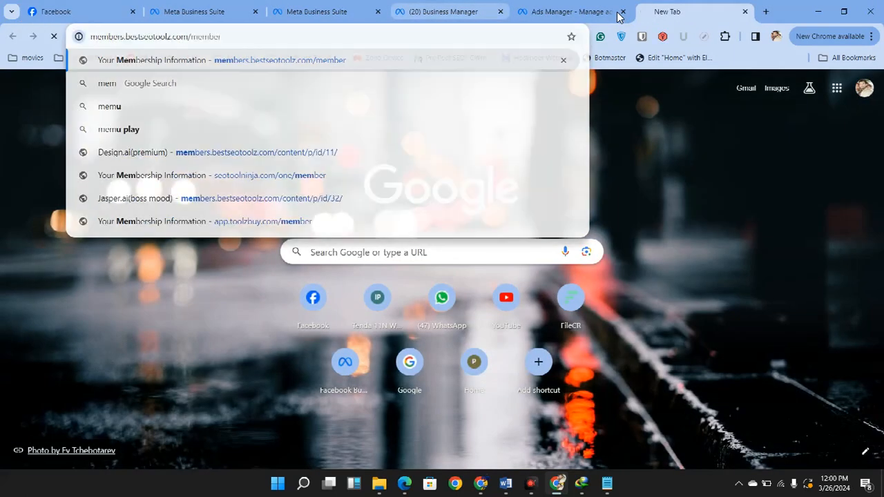
key("Return")
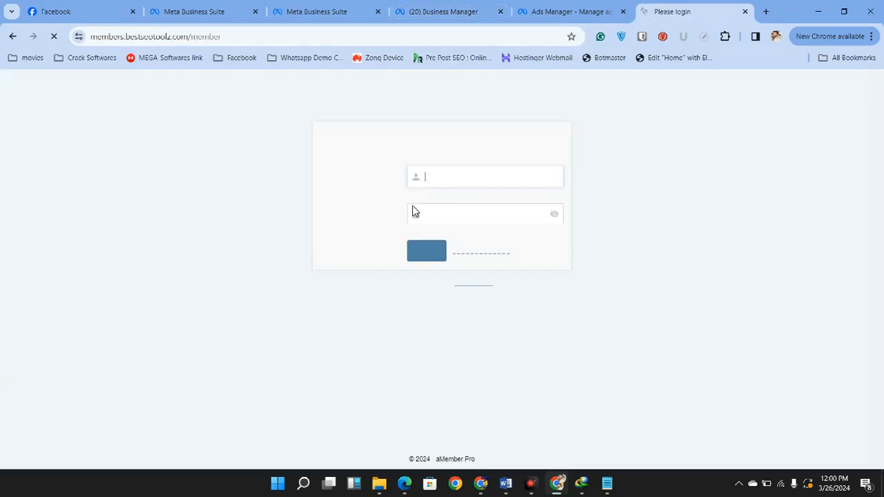
Log in to the bestseotoolz account by filling in the account e-mail and the account password
left_click(441, 178)
left_click(492, 205)
left_click(472, 178)
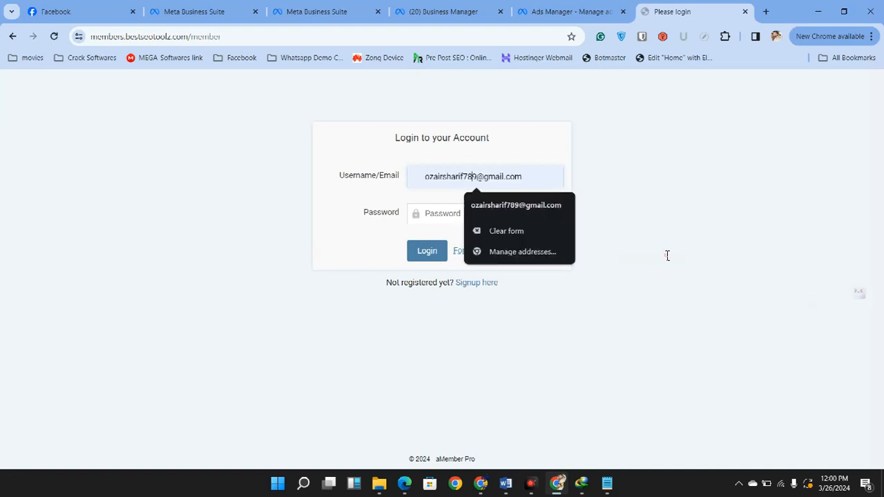
triple_click(472, 178)
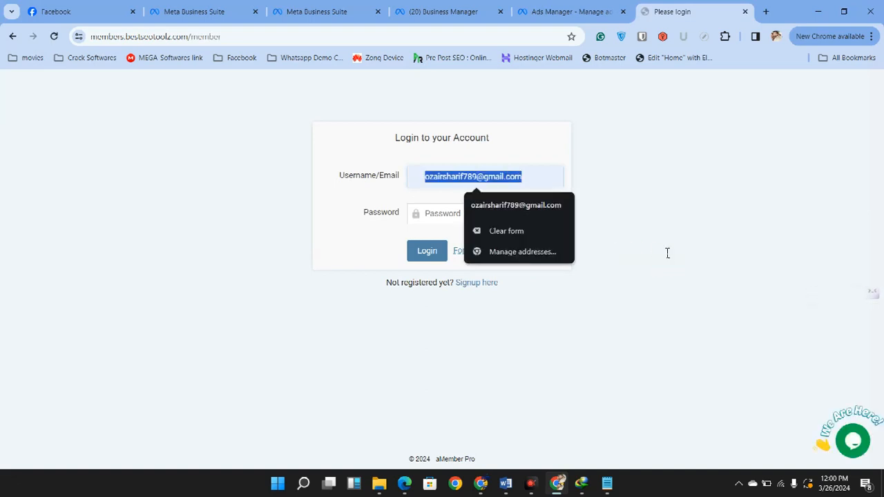
left_click(447, 213)
key("ctrl+v")
key("Return")
Find Netflix (extension) in the membership tool list, open it in a new tab and go to it
scroll(603, 386, "down", 20)
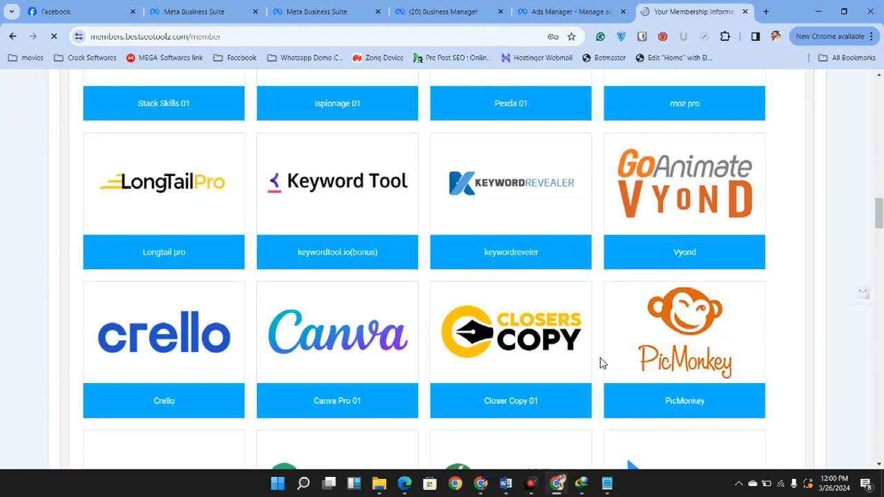
scroll(601, 362, "down", 20)
scroll(601, 362, "down", 20)
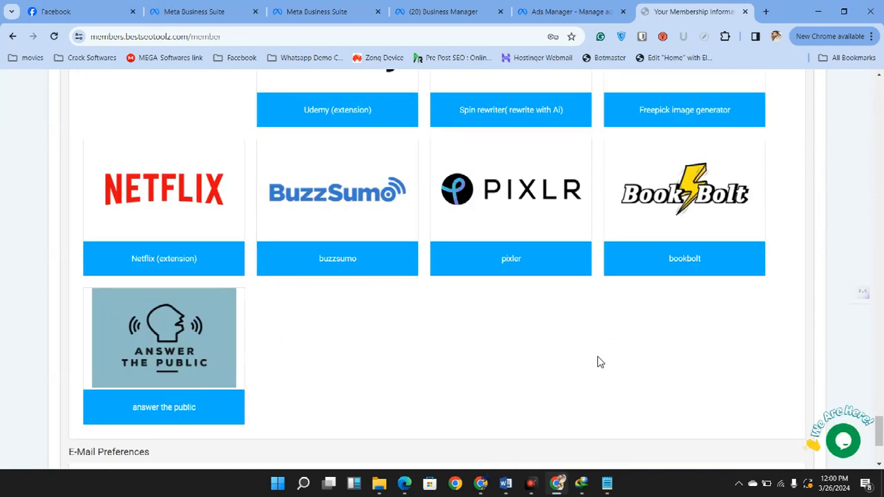
right_click(166, 269)
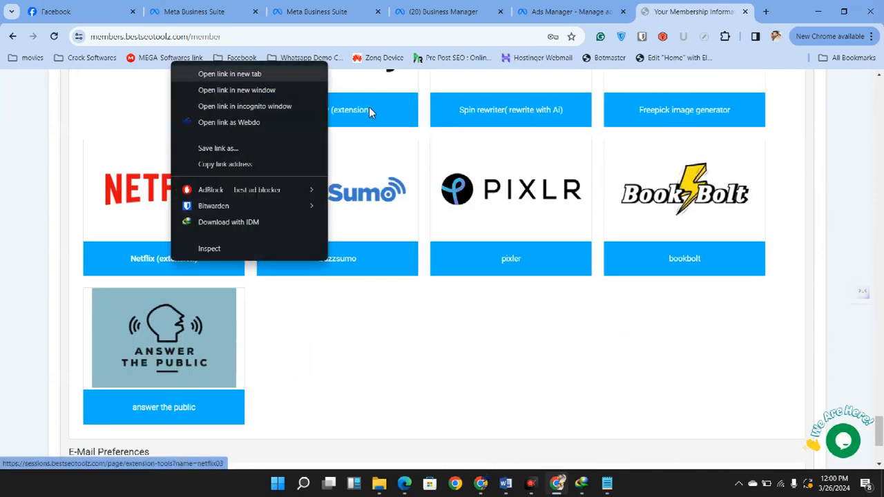
left_click(207, 73)
key("ctrl+Tab")
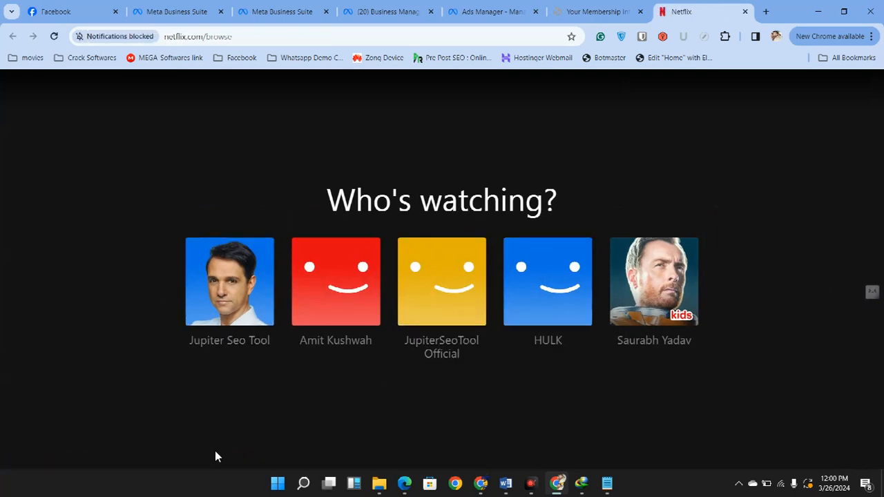
Enter a Netflix profile, look over its home page, and close Netflix to return to the first browser window
left_click(306, 396)
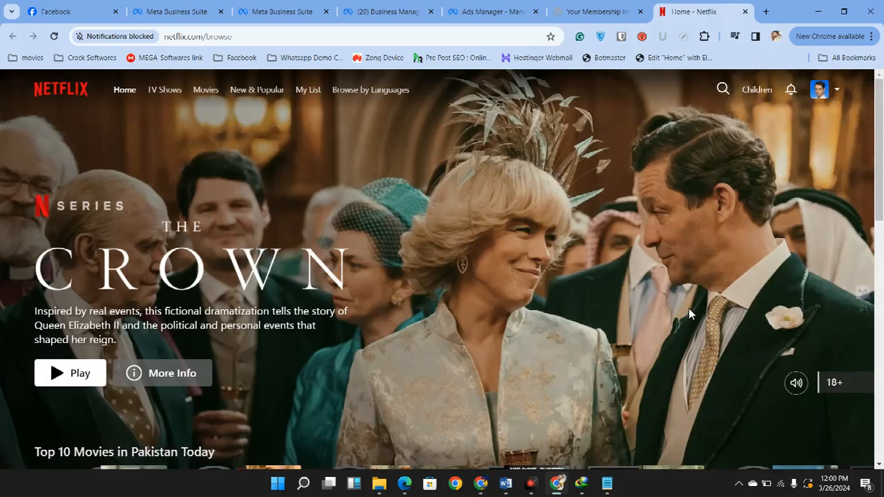
scroll(689, 308, "down", 5)
scroll(676, 314, "up", 5)
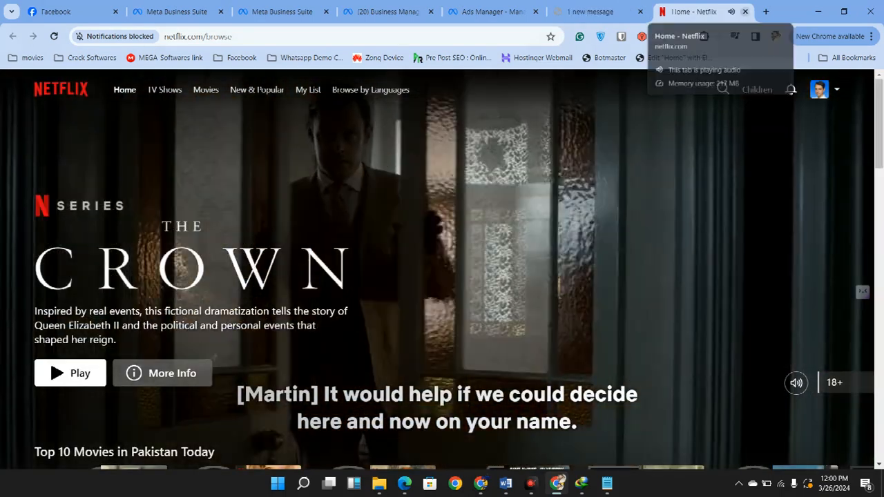
key("ctrl+w")
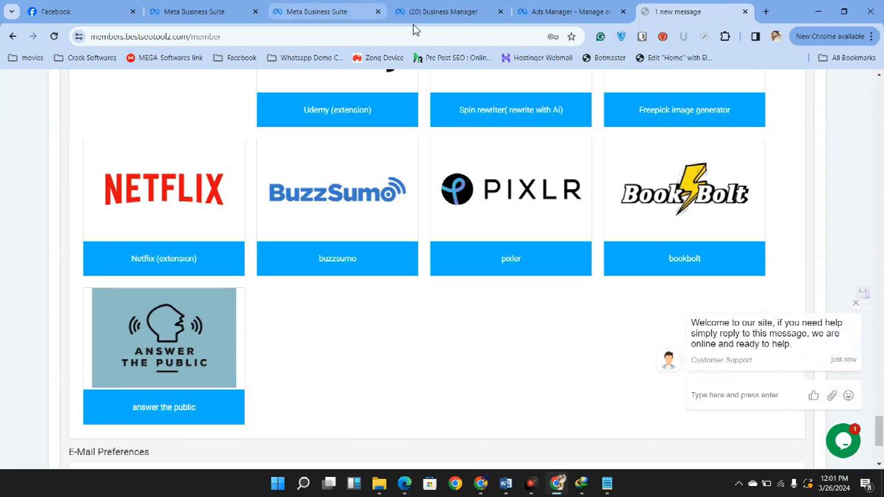
left_click(819, 12)
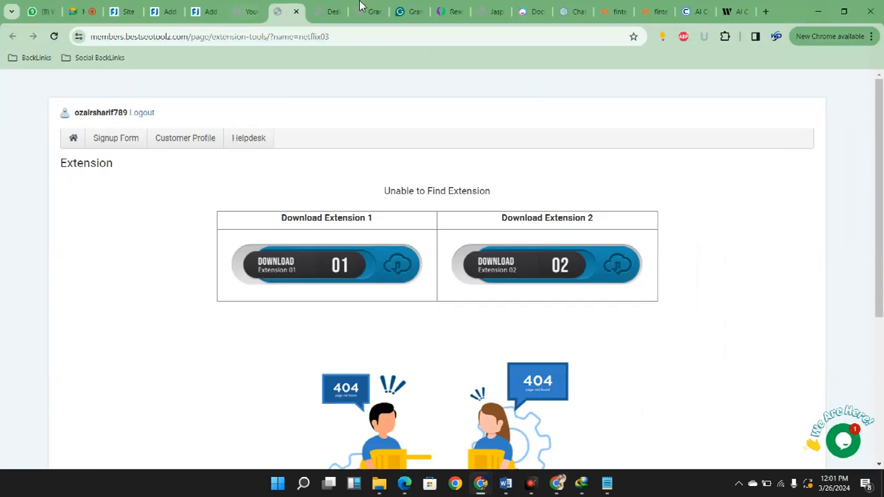
Return to the WordPress post and examine the article around "Navigating the EV Market Landscape" and Rank Math's additional checks
key("ctrl+shift+Tab")
key("ctrl+Tab")
key("ctrl+Tab")
key("ctrl+Tab")
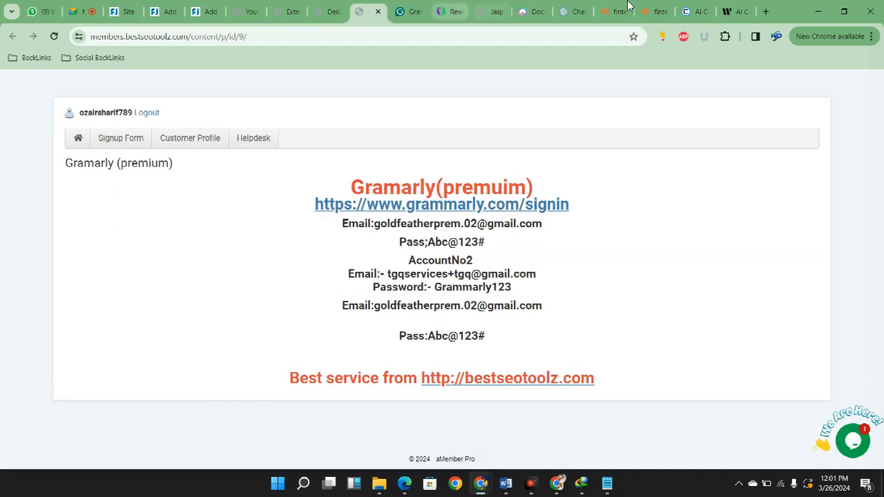
key("ctrl+Tab")
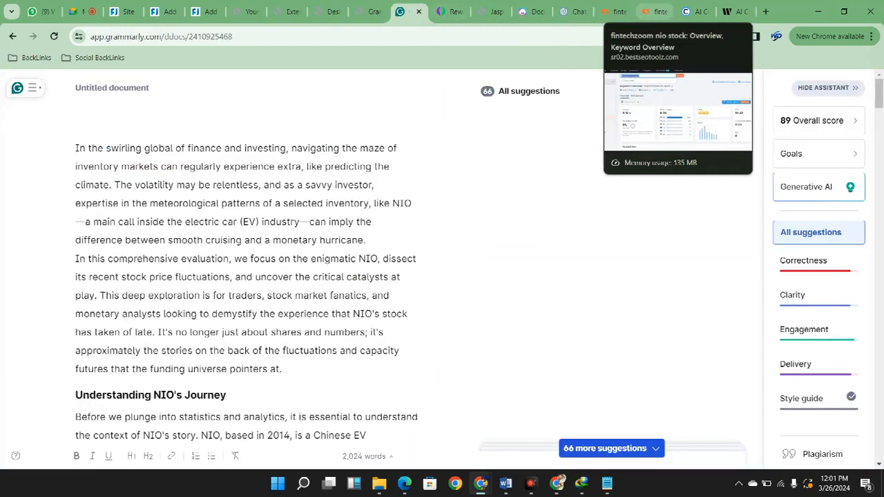
left_click(166, 12)
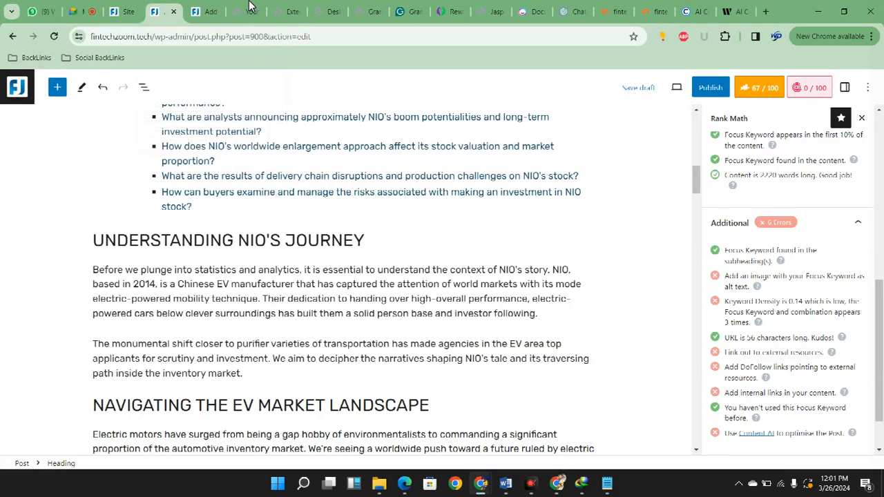
scroll(876, 319, "down", 10)
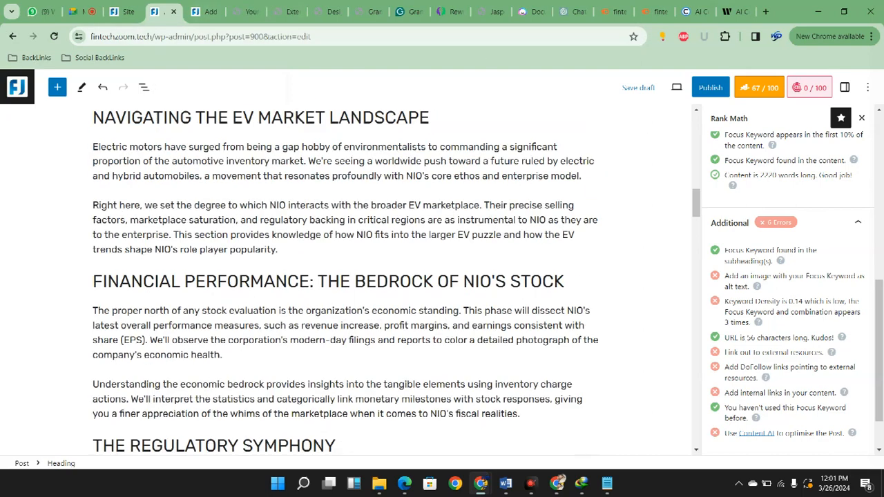
scroll(876, 319, "up", 3)
scroll(346, 276, "up", 2)
scroll(779, 426, "down", 1)
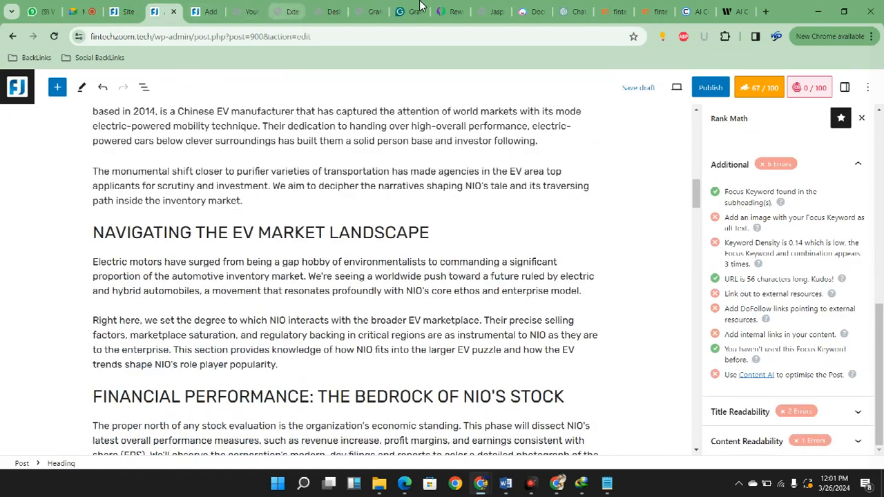
Copy the whole article from Jasper's NIO Analysis document and go to the ChatGPT conversation
left_click(293, 11)
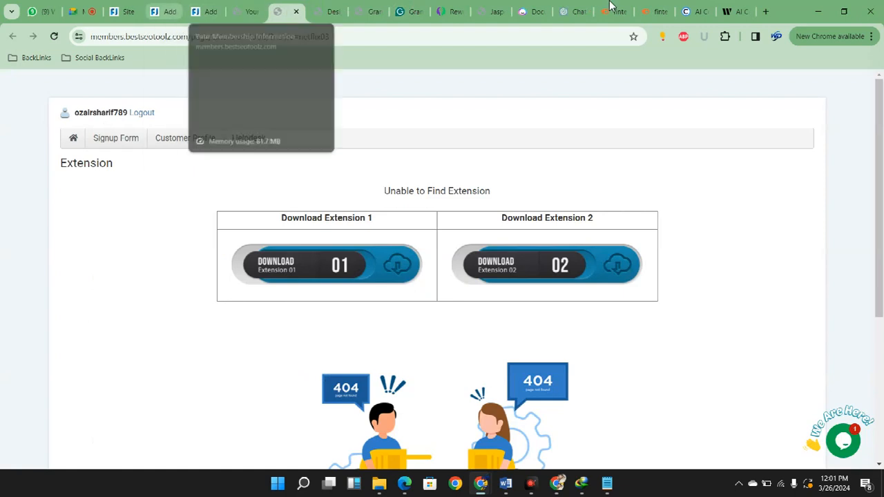
left_click(533, 11)
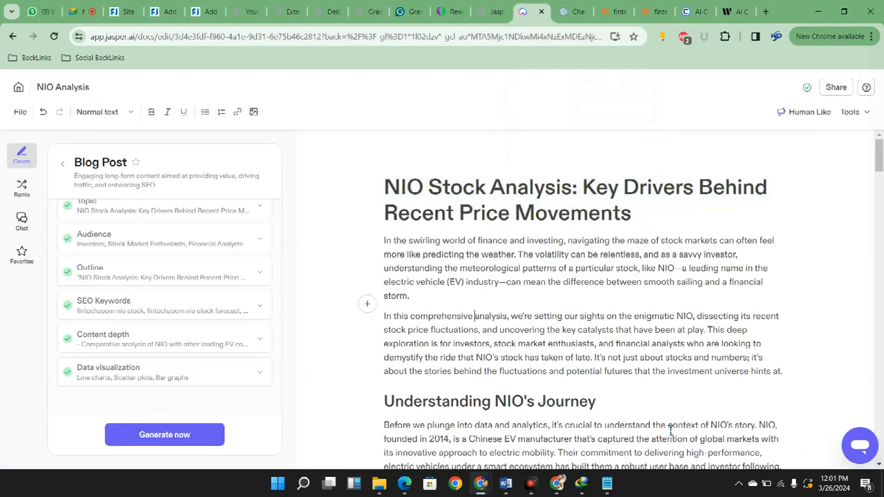
key("ctrl+a")
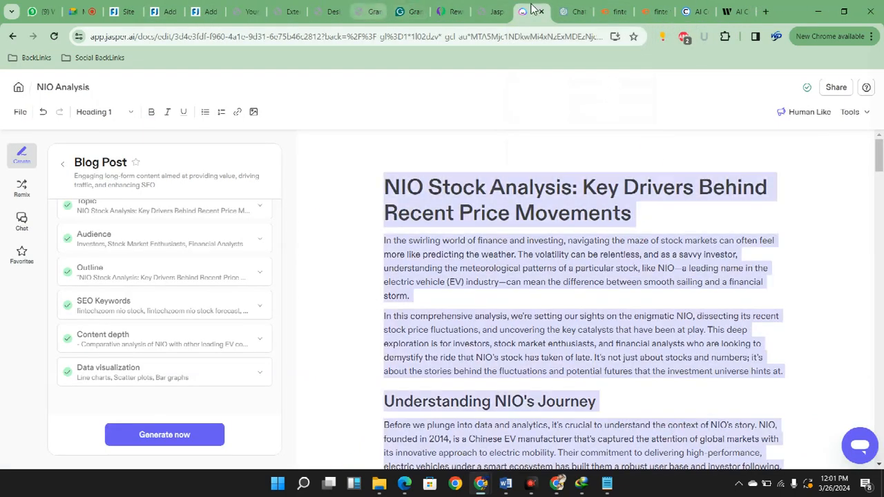
key("ctrl+Tab")
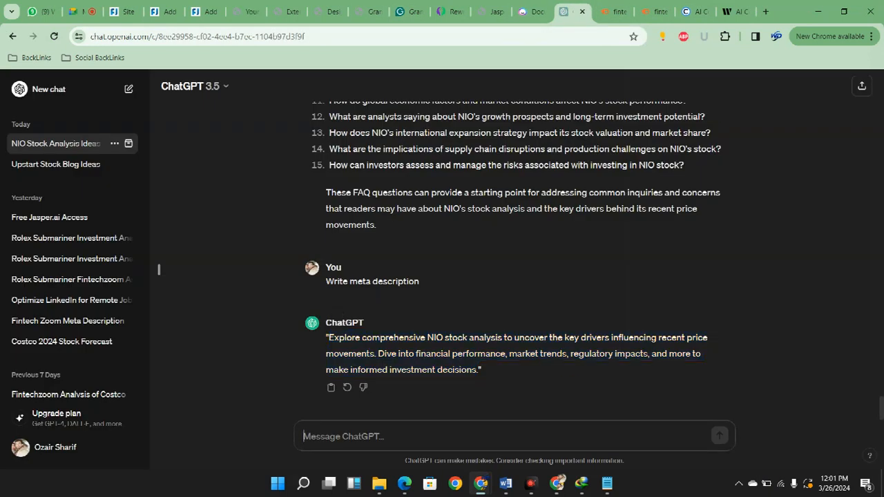
Send ChatGPT "Write image prompts for my blog post" with the copied article in quotes, and select the Introduction image prompt
type("Wr")
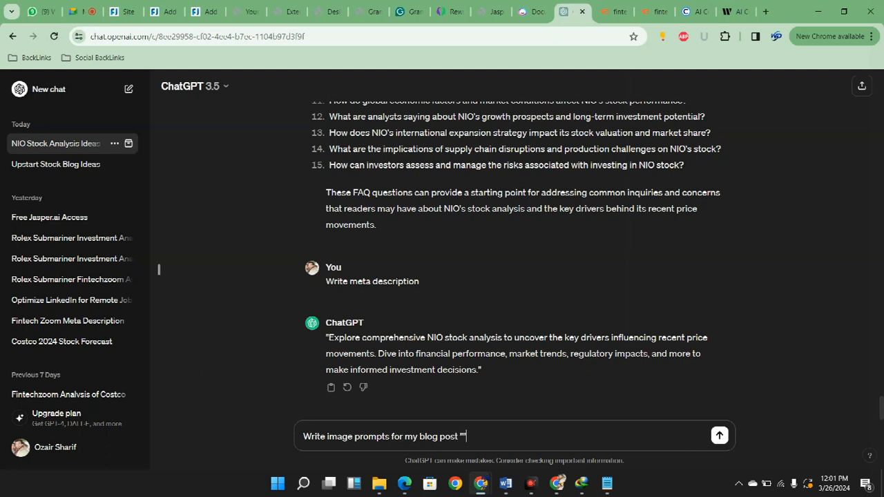
key("ctrl+v")
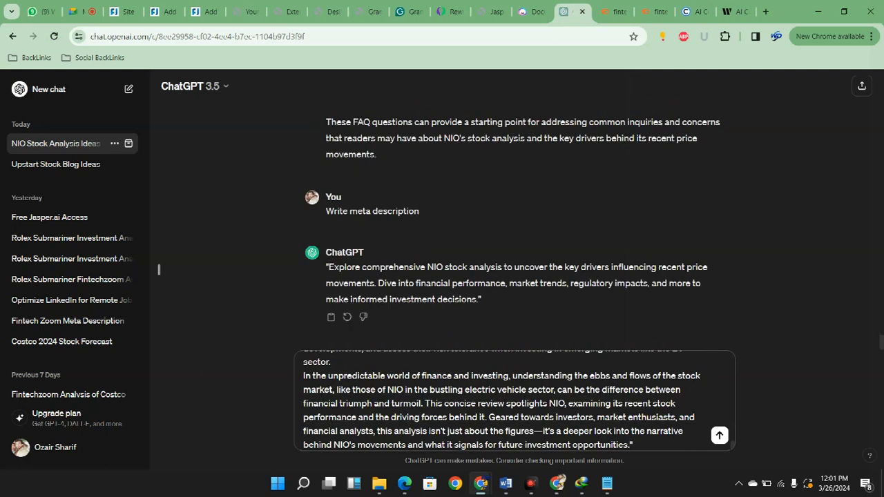
key("Return")
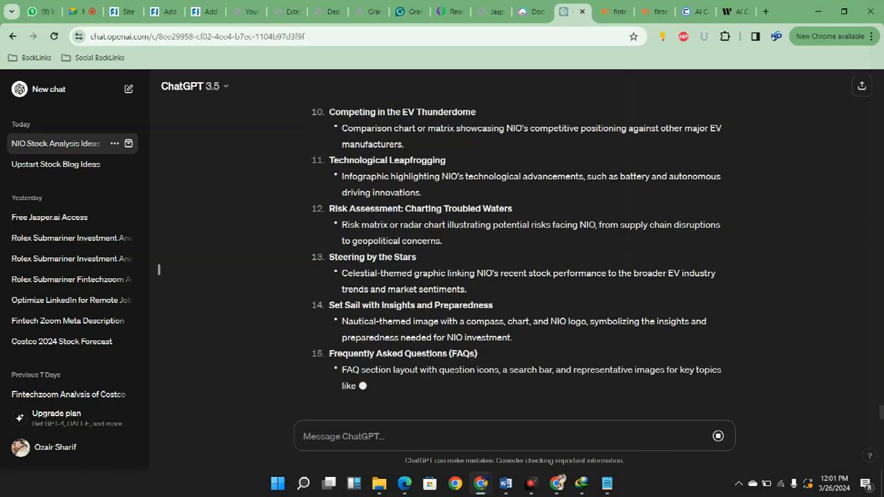
scroll(489, 408, "up", 8)
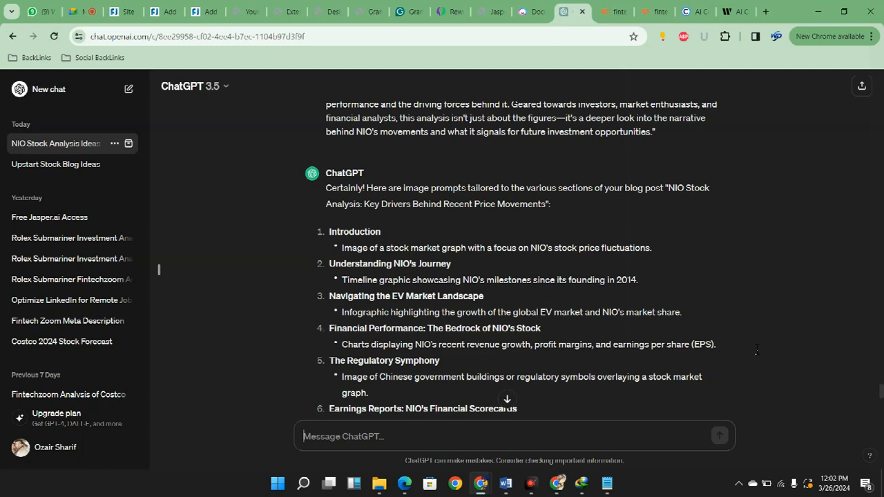
left_click_drag(651, 248, 352, 249)
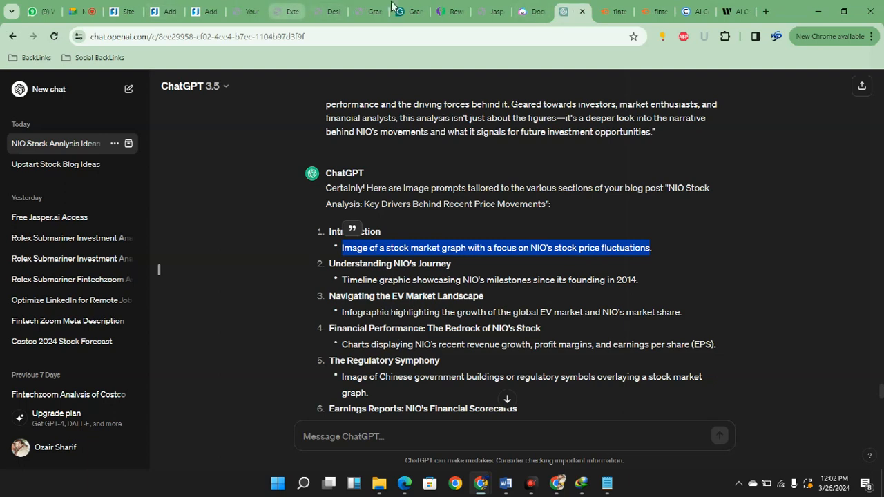
left_click(293, 11)
left_click(333, 11)
left_click(290, 11)
left_click(330, 11)
right_click(438, 225)
left_click(479, 234)
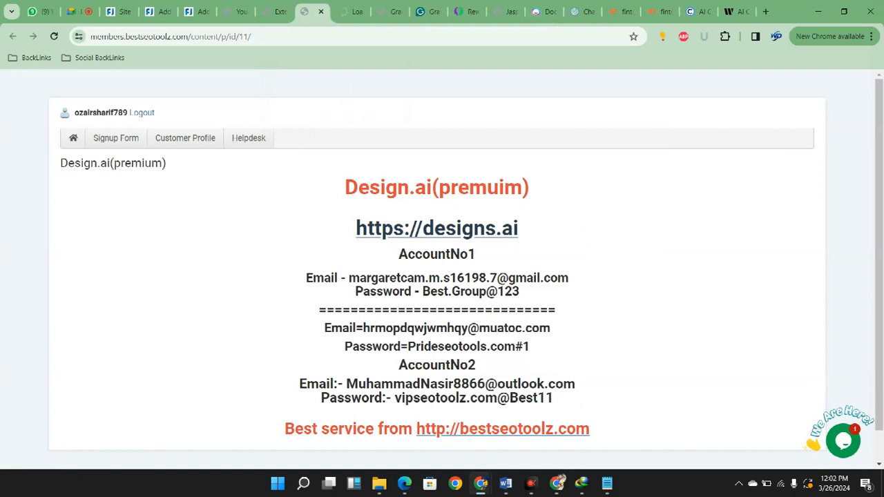
left_click(355, 11)
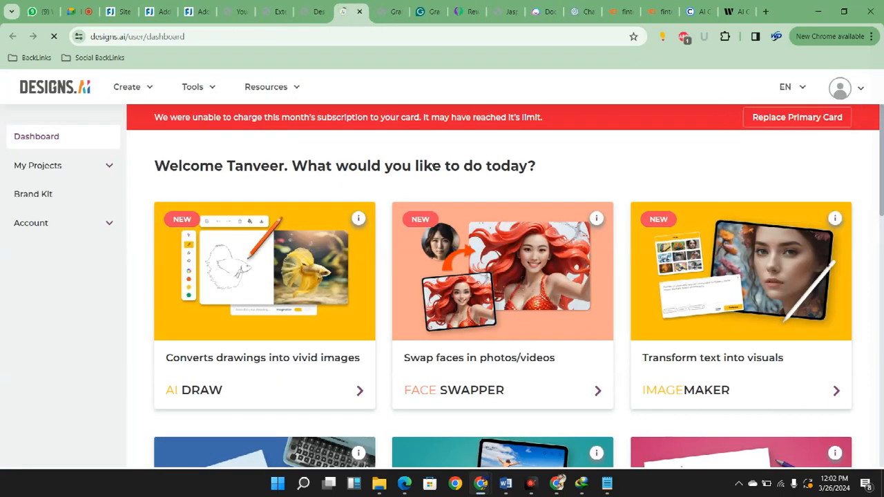
Open the Designs.ai AI Image Generator and sign out of the current account
left_click(128, 87)
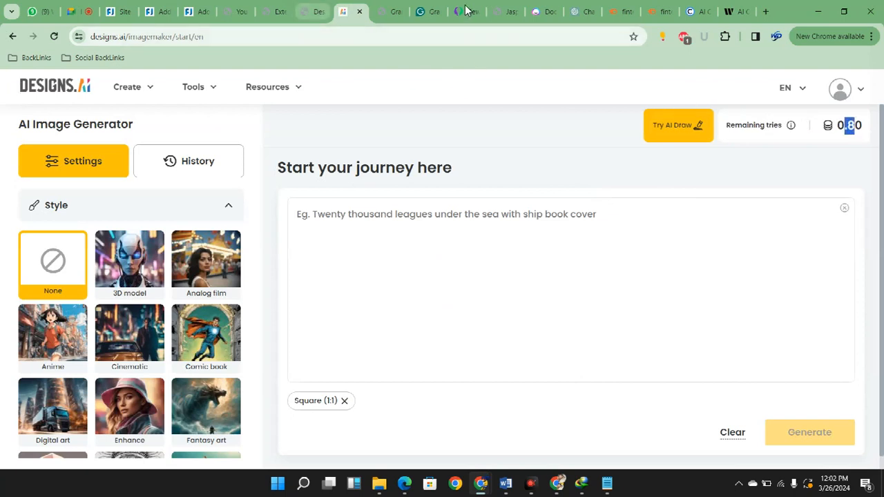
mouse_move(841, 89)
left_click(761, 196)
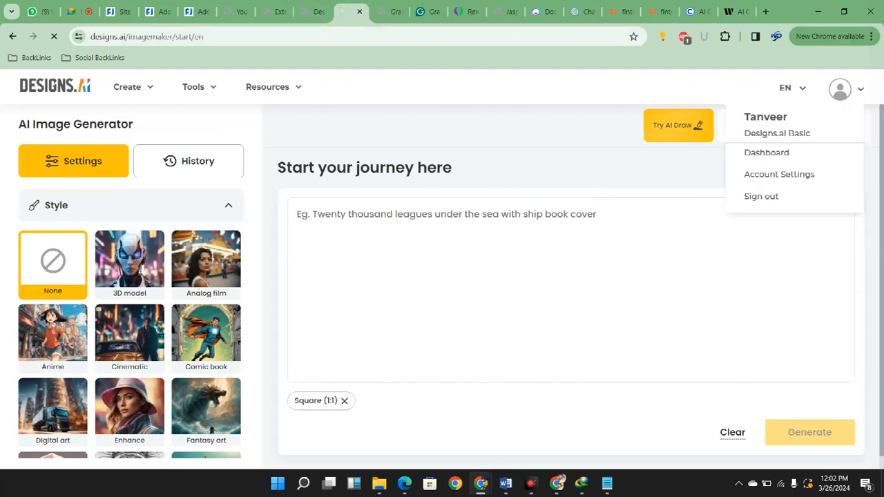
Copy the AccountNo2 email from the Design.ai(premium) page into the Designs.ai sign-in form's email field, and return to the credentials page for the password
left_click(313, 12)
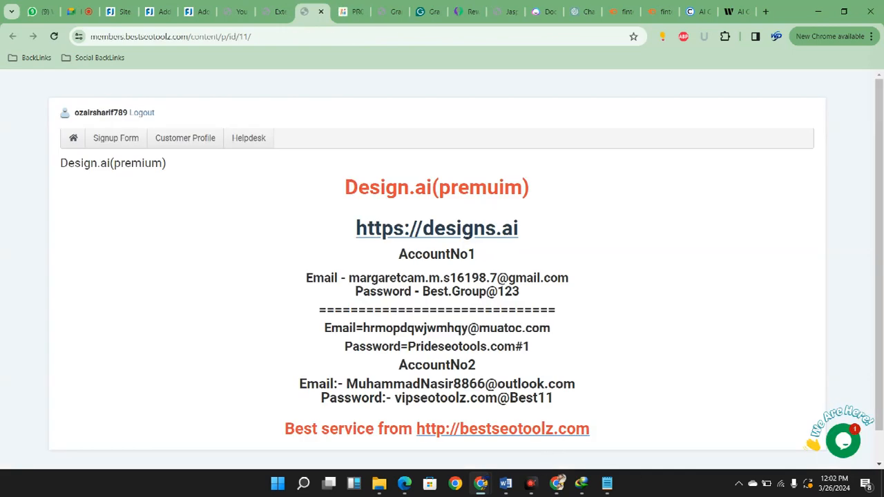
left_click_drag(346, 384, 576, 384)
key("ctrl+c")
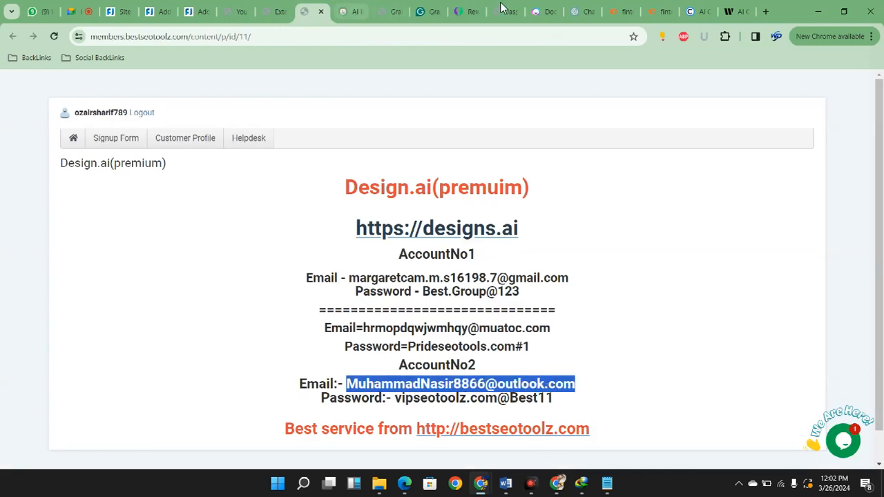
left_click(348, 12)
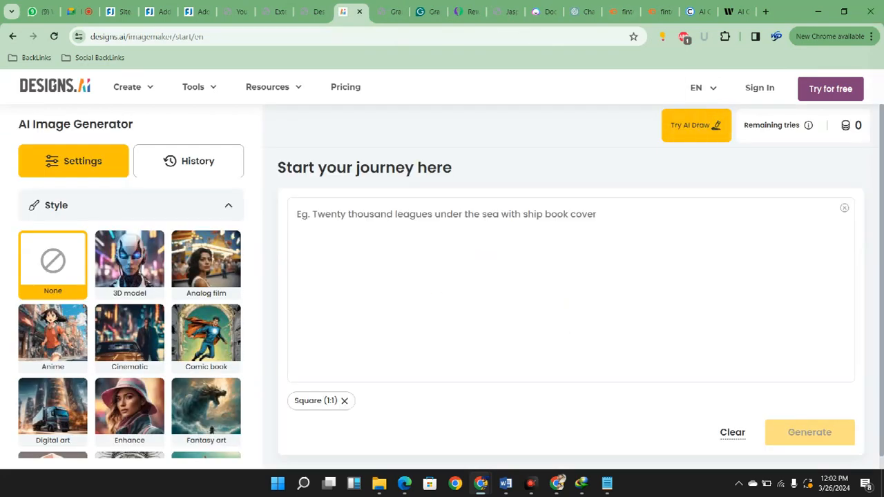
left_click(760, 88)
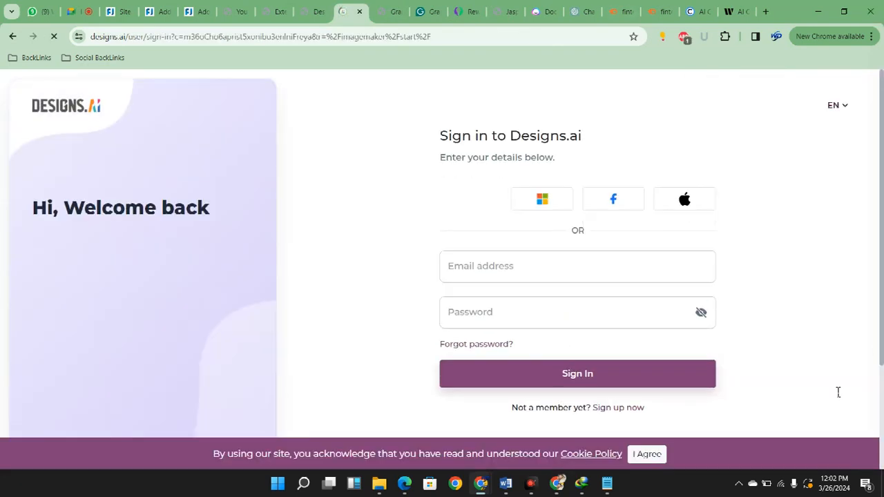
key("ctrl+v")
left_click(308, 11)
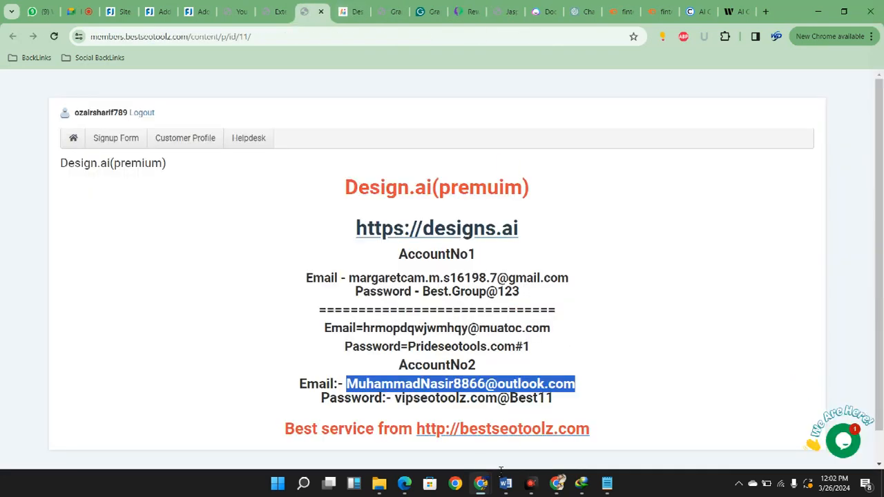
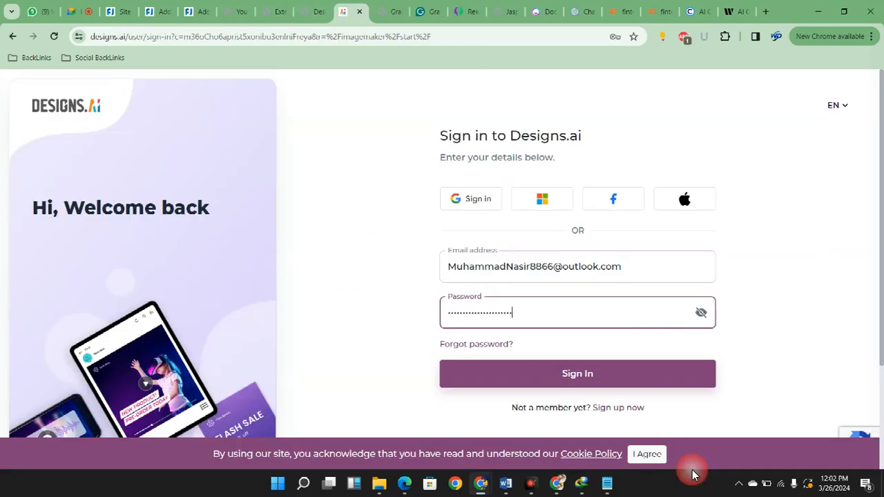
Submit the Designs.ai sign-in with the entered credentials and choose the 3D model style in the AI Image Generator
key("Return")
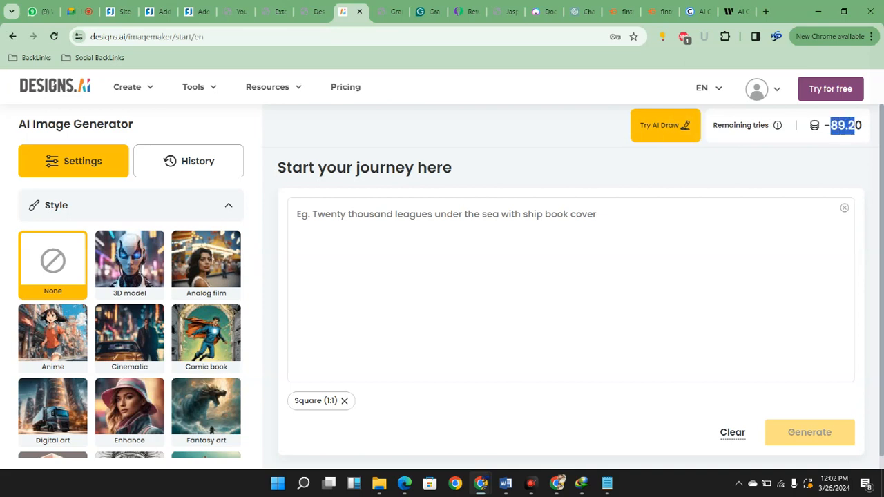
left_click_drag(863, 125, 824, 125)
left_click(596, 354)
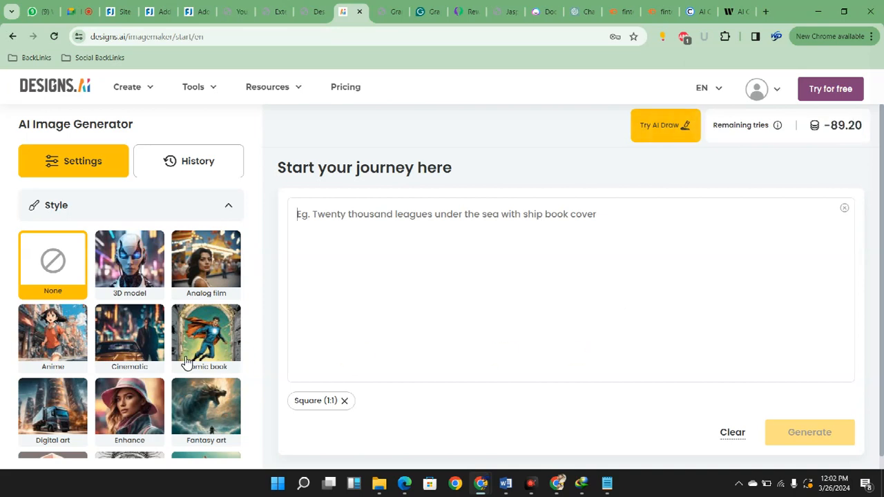
left_click(129, 262)
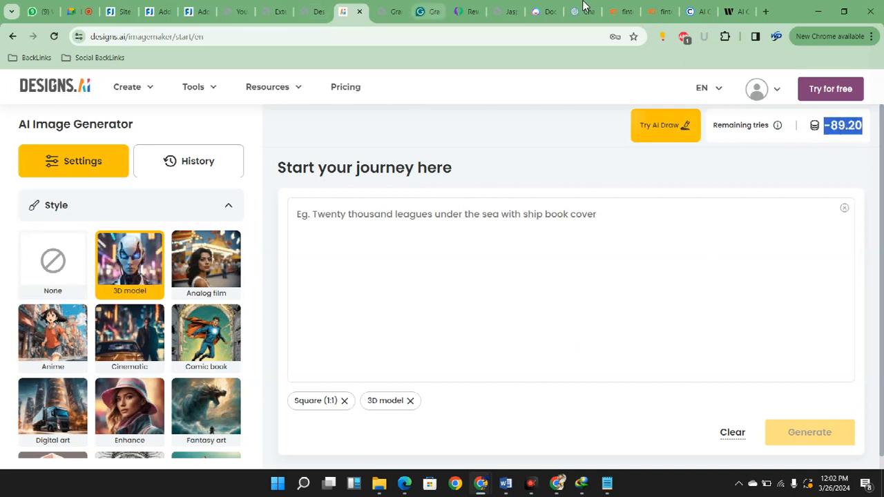
Transfer ChatGPT's Introduction image prompt, "Image of a stock market graph with a focus on NIO's stock price fluctuations", into the Designs.ai prompt box
left_click(387, 11)
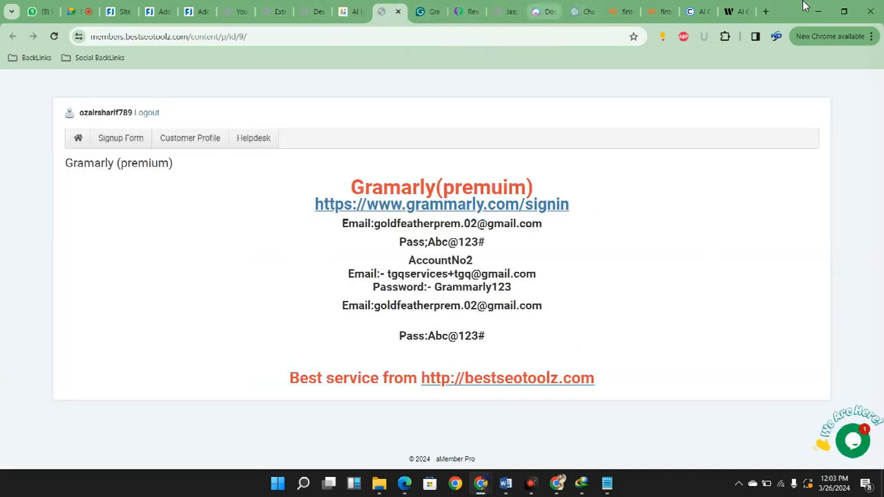
left_click(583, 11)
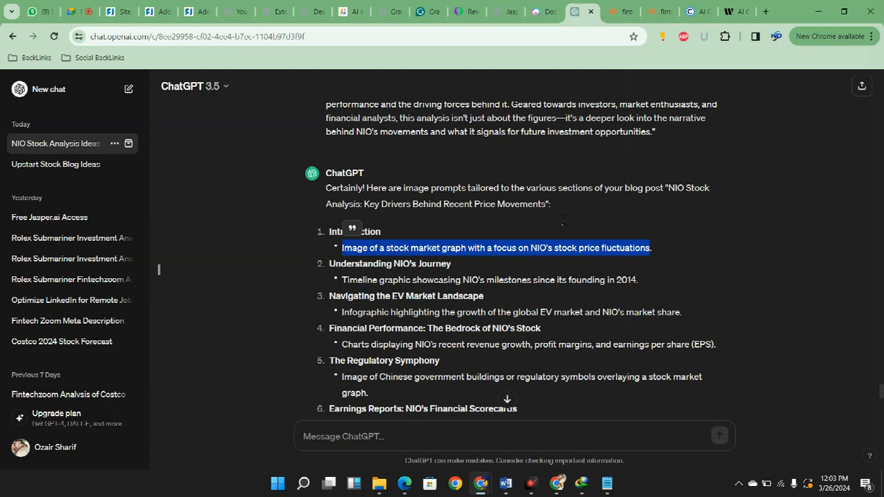
left_click(278, 11)
left_click(316, 11)
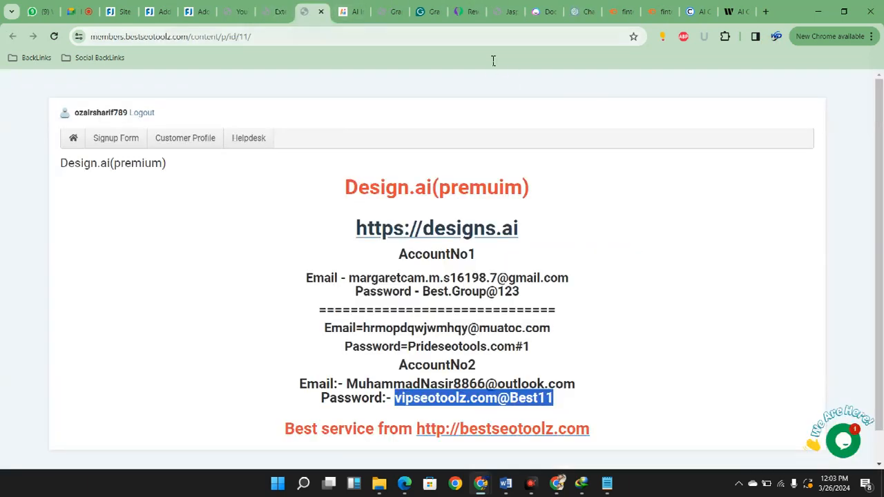
left_click(351, 11)
left_click(628, 357)
type("Image of a stock market graph with a focus on NIO's stock price fluctuations")
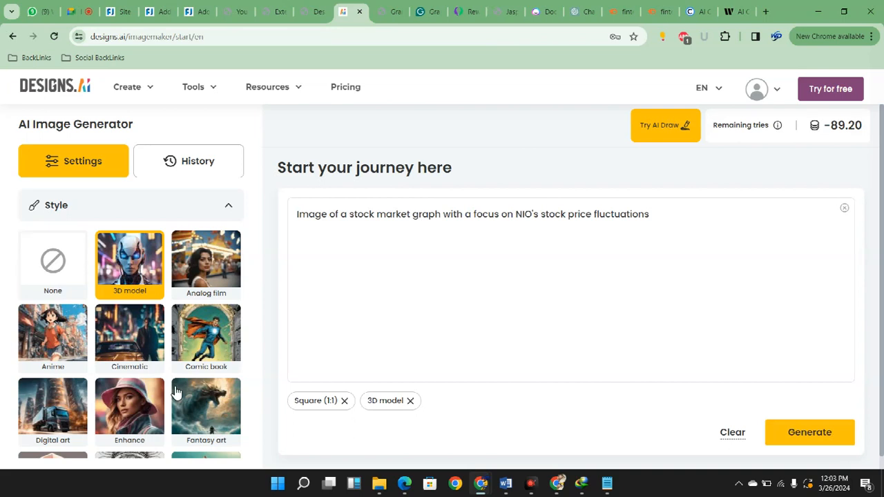
Look through the remaining image styles and set the image ratio to 16:9
scroll(228, 401, "down", 1)
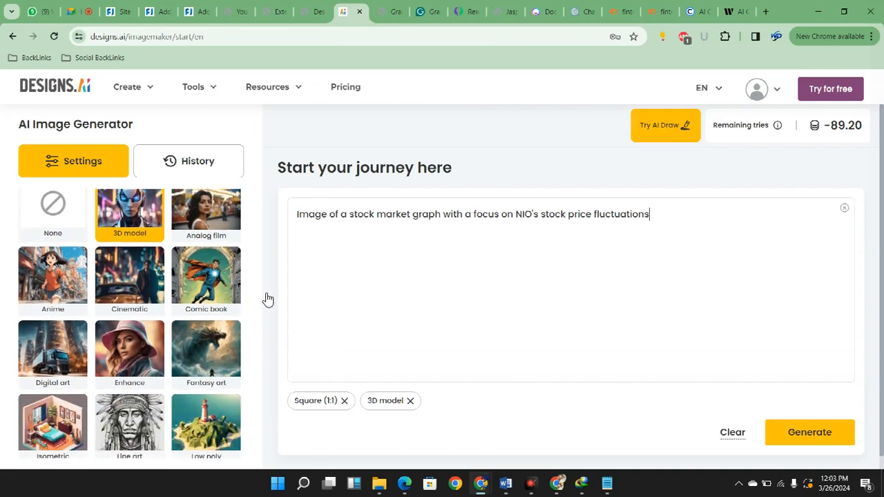
scroll(255, 345, "down", 2)
scroll(263, 384, "up", 3)
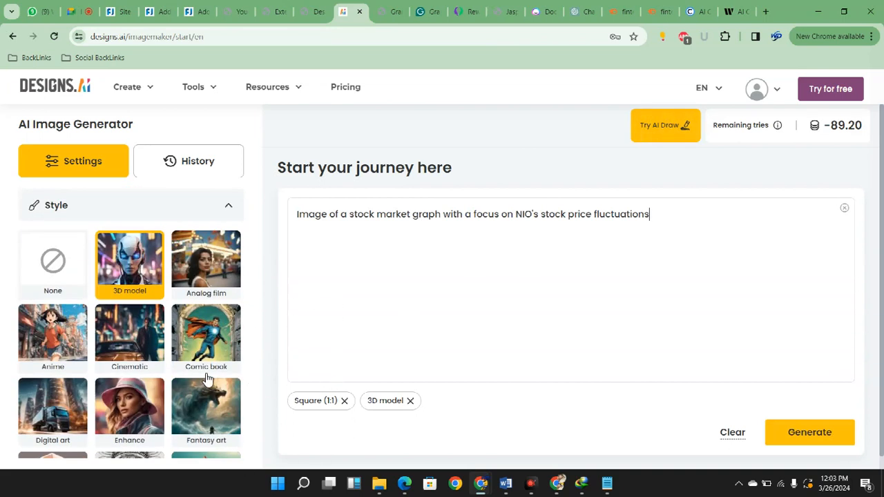
scroll(357, 426, "down", 6)
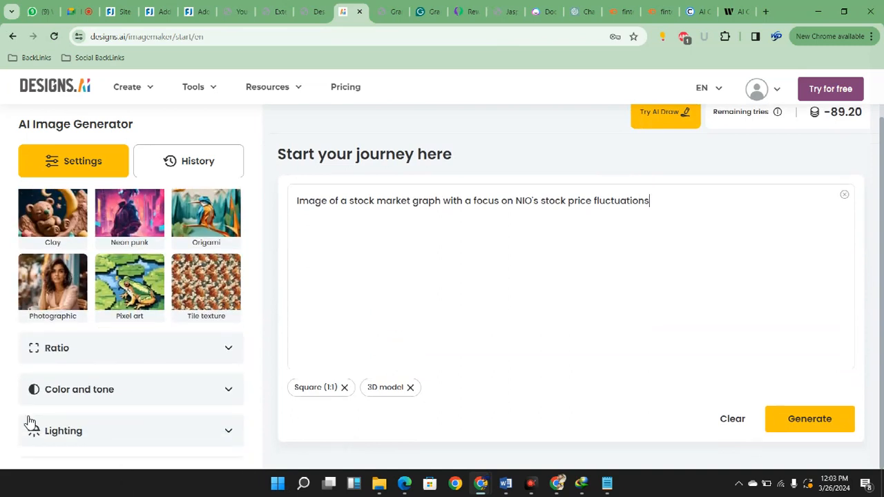
left_click(76, 348)
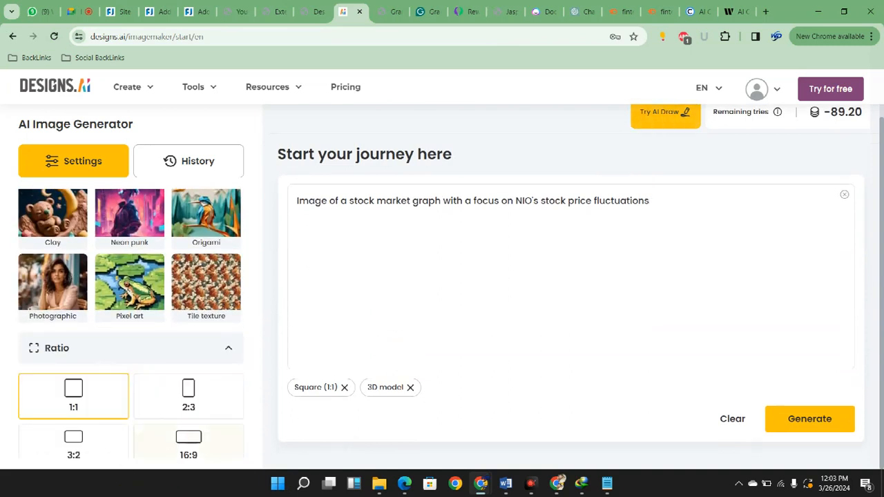
scroll(79, 402, "down", 2)
left_click(201, 335)
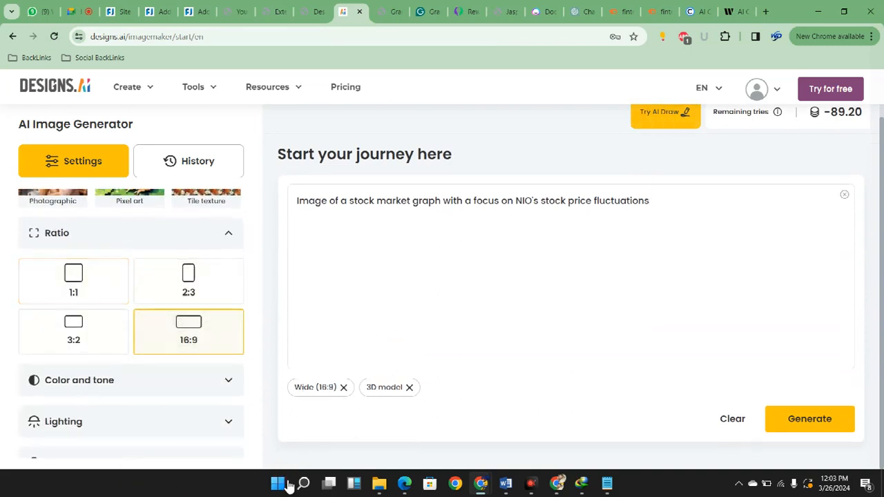
Try twice to generate the image from the NIO stock graph prompt, dismissing the upgrade offer each time
left_click(809, 419)
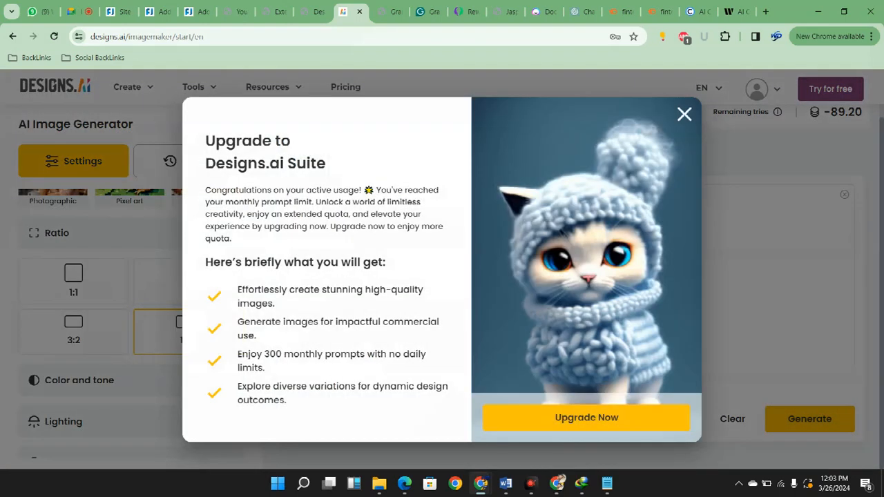
left_click(684, 114)
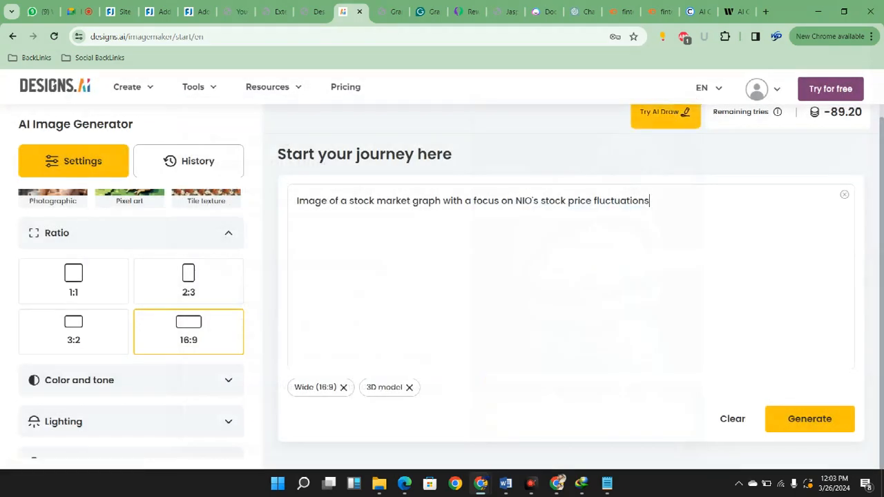
left_click(809, 419)
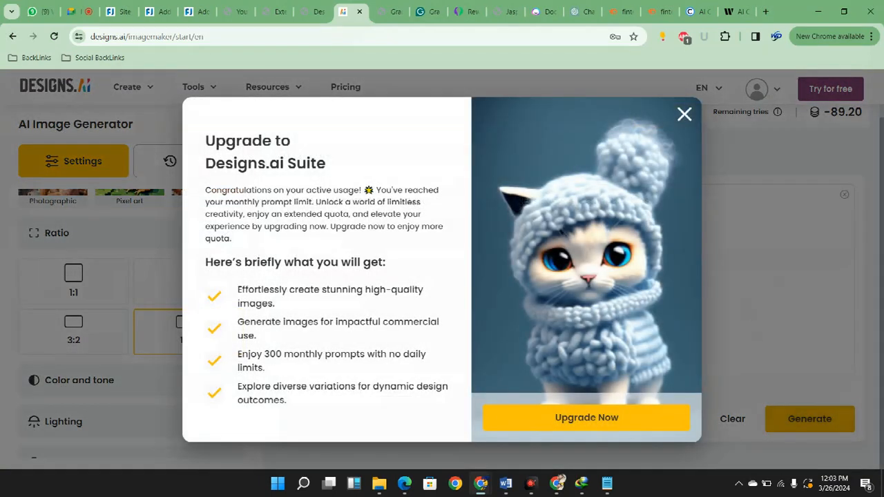
left_click(684, 114)
Go back through the neighbouring credentials pages and close the Extension download page
key("ctrl+shift+Tab")
key("ctrl+Tab")
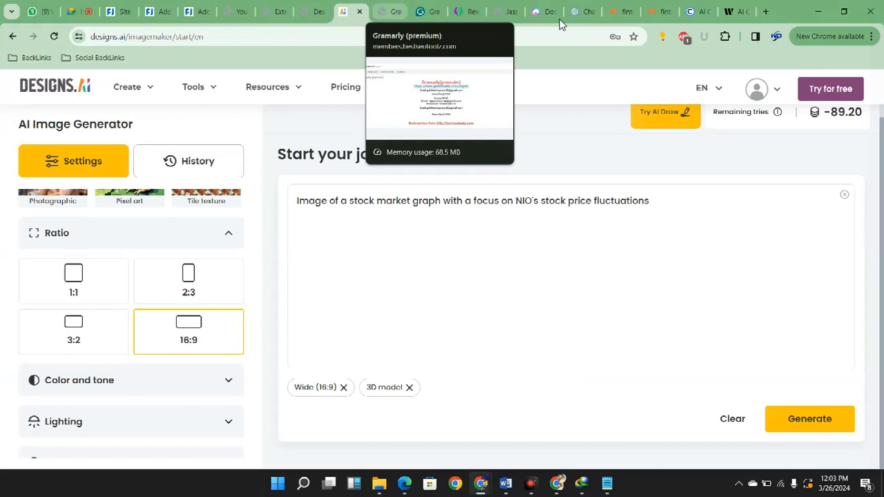
key("ctrl+shift+Tab")
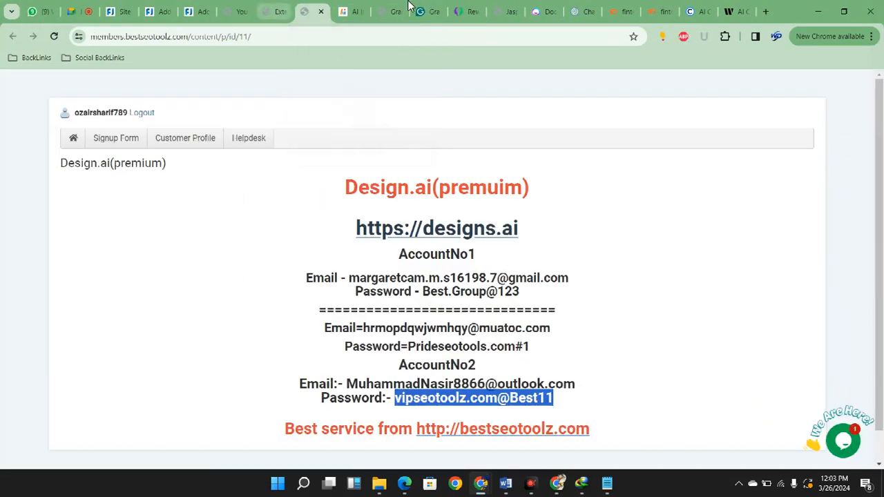
key("ctrl+shift+Tab")
key("ctrl+Tab")
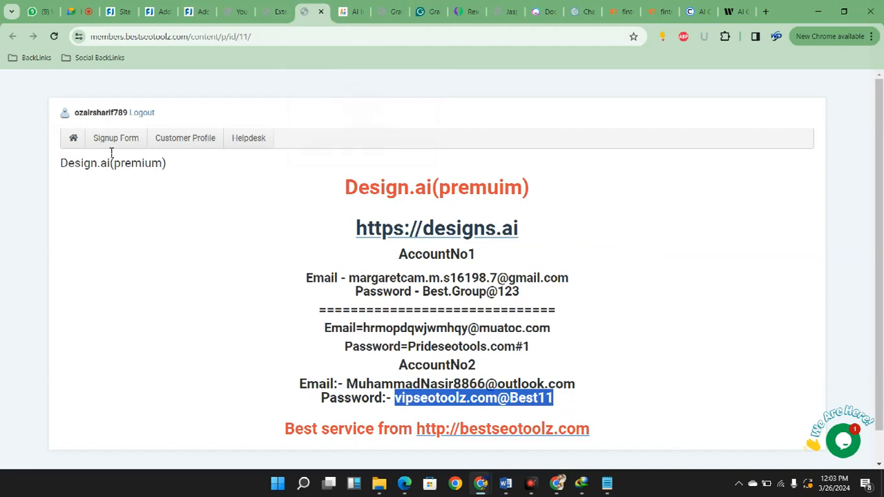
key("ctrl+shift+Tab")
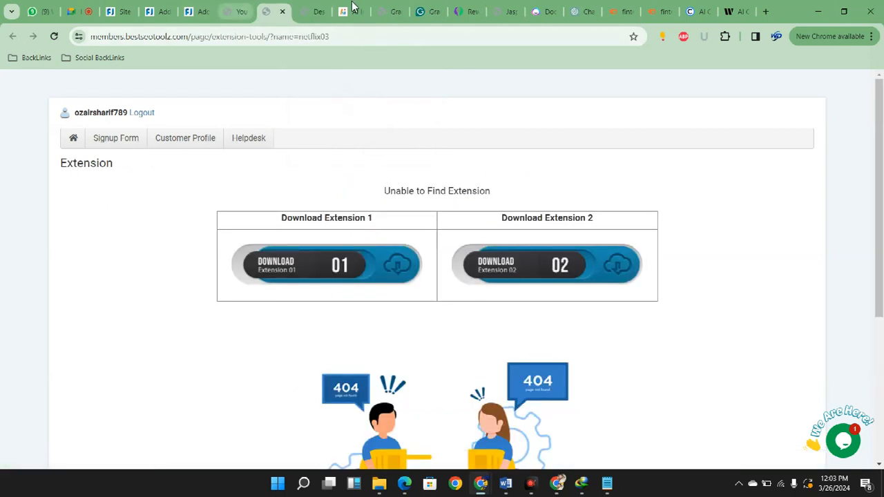
key("ctrl+Tab")
key("ctrl+shift+Tab")
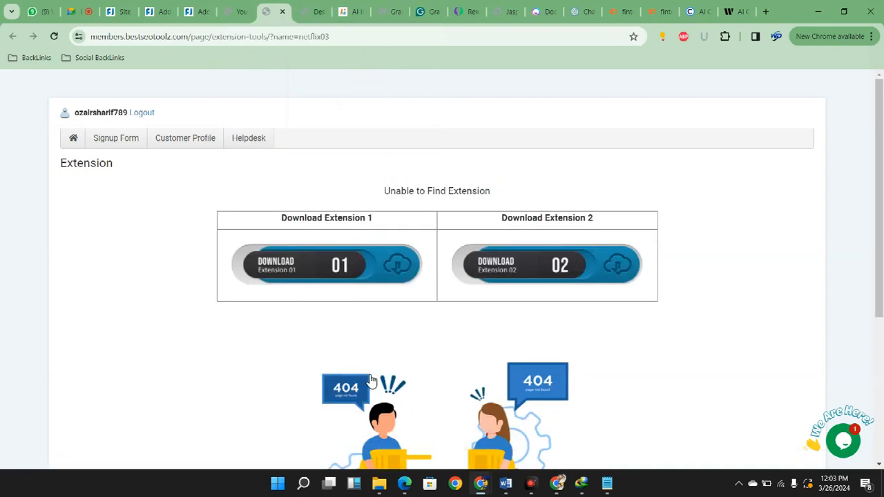
scroll(369, 324, "down", 4)
scroll(332, 284, "up", 4)
key("ctrl+w")
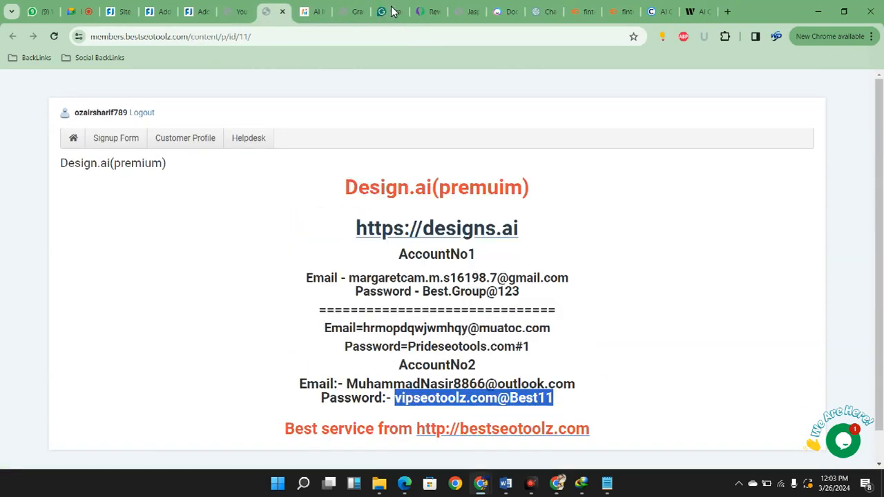
Find the pixler entry among the tools on the BestSEOToolz member page, open it in a new tab and go to it
key("ctrl+shift+Tab")
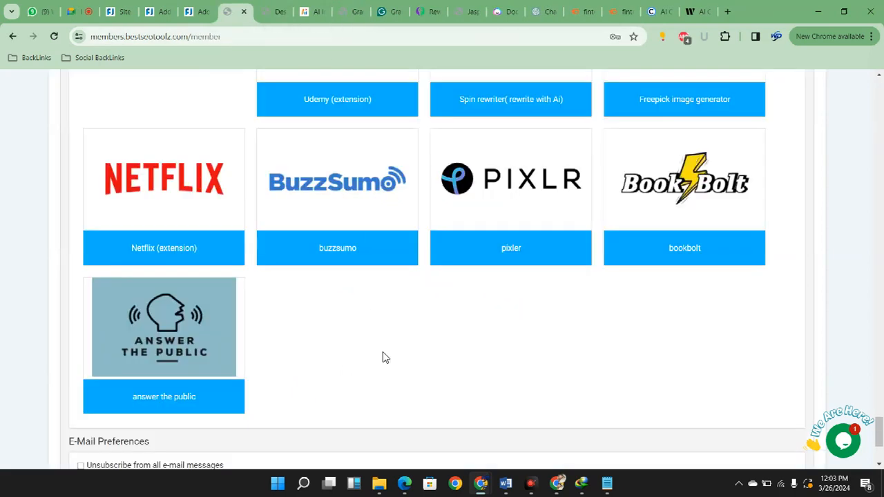
scroll(385, 358, "up", 2)
scroll(511, 432, "up", 2)
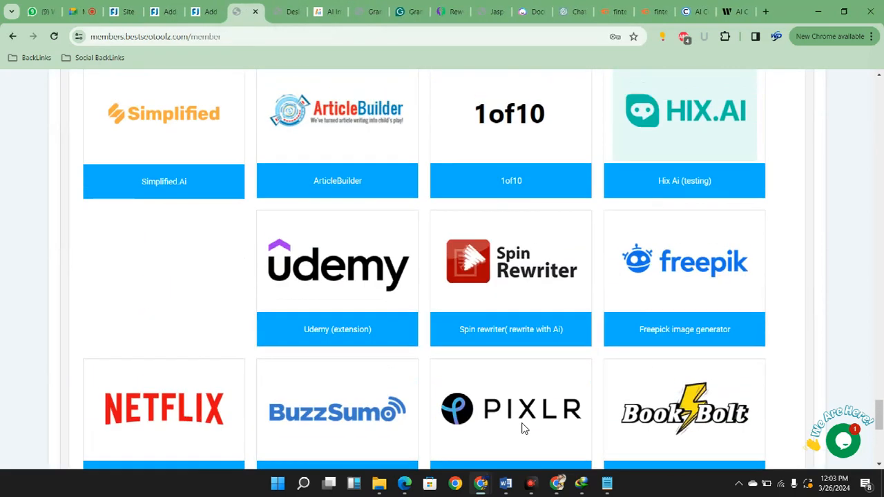
scroll(523, 429, "down", 1)
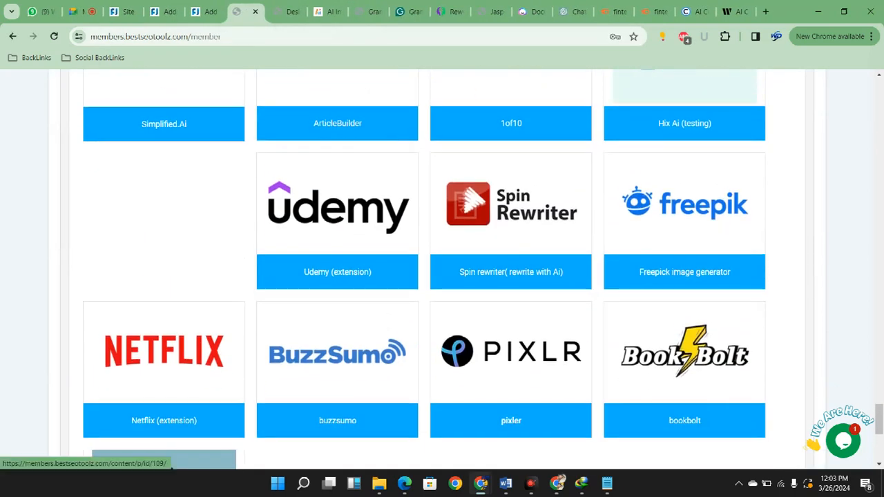
right_click(510, 416)
left_click(567, 265)
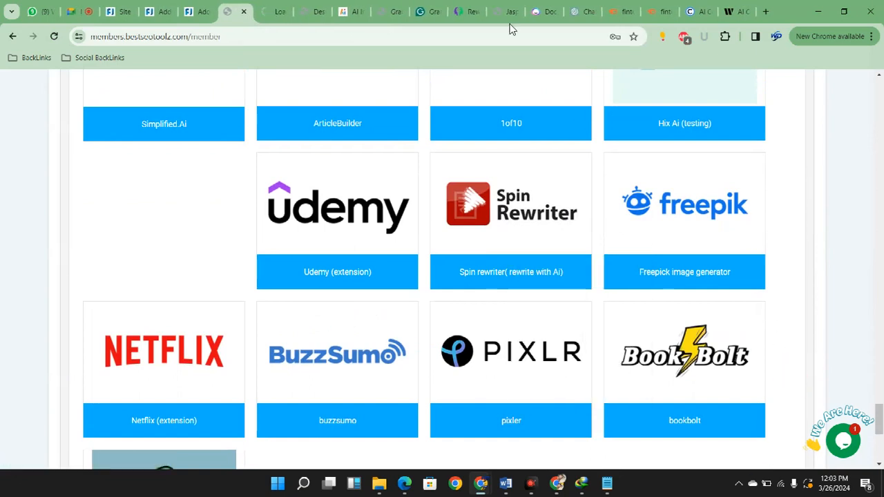
key("ctrl+Tab")
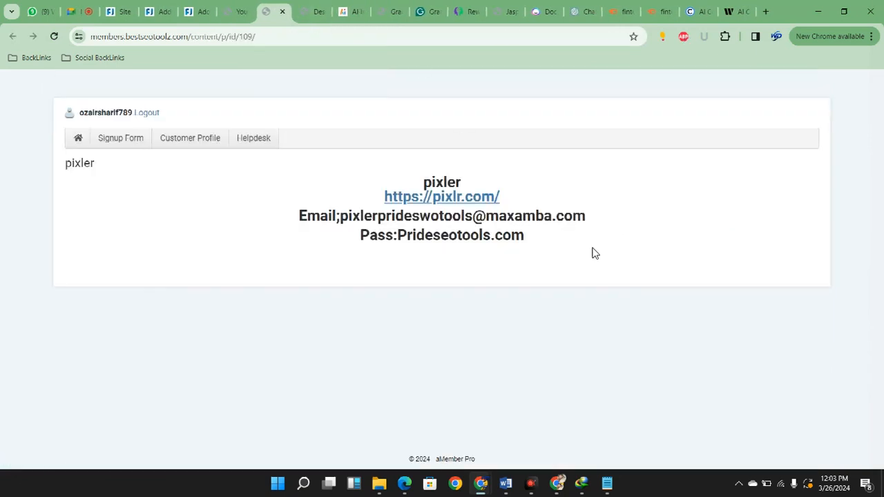
right_click(429, 197)
left_click(456, 210)
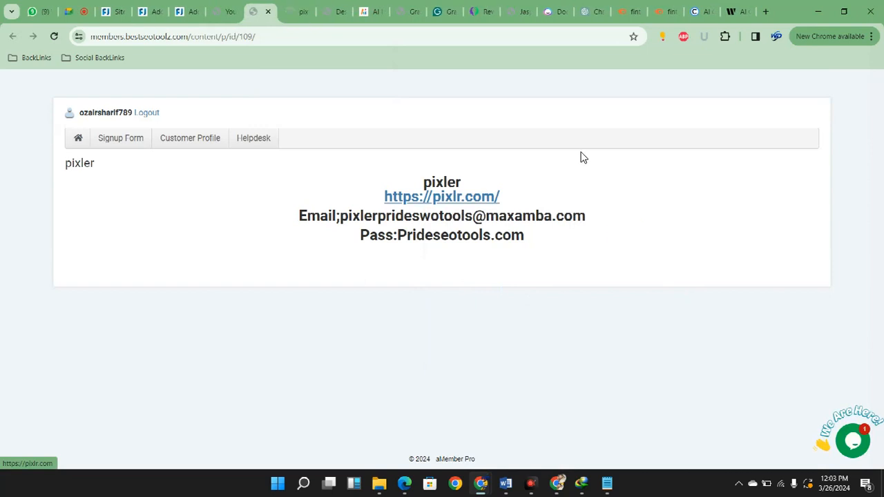
key("ctrl+Tab")
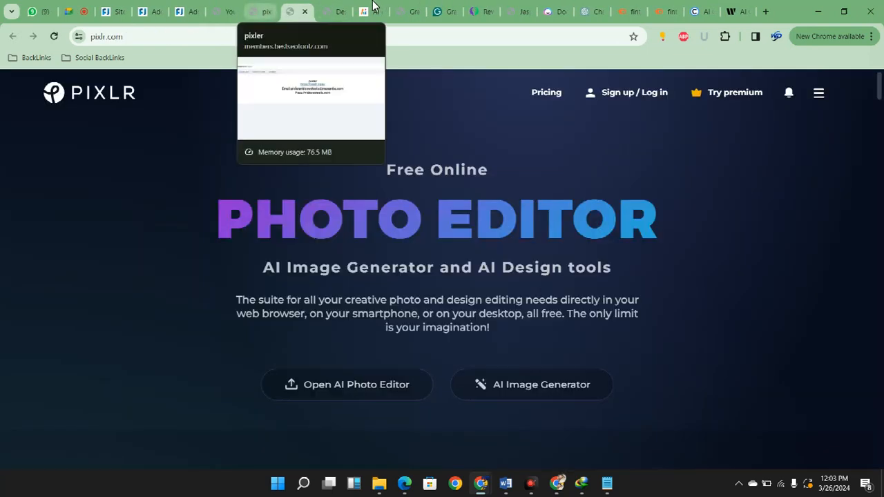
key("ctrl+shift+Tab")
left_click_drag(340, 215, 834, 317)
key("ctrl+c")
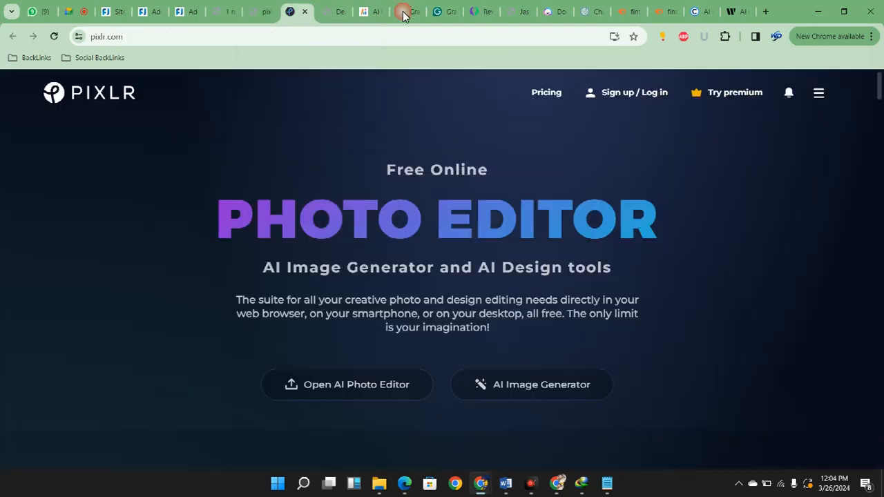
left_click(298, 11)
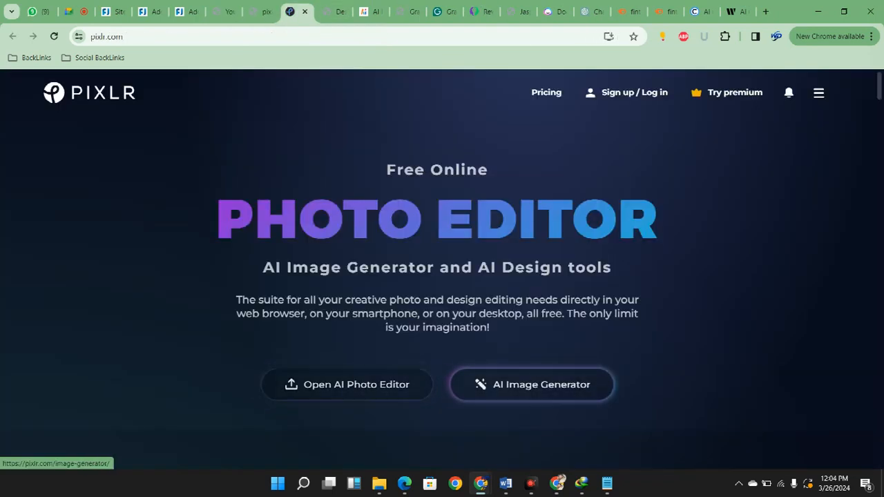
left_click(629, 92)
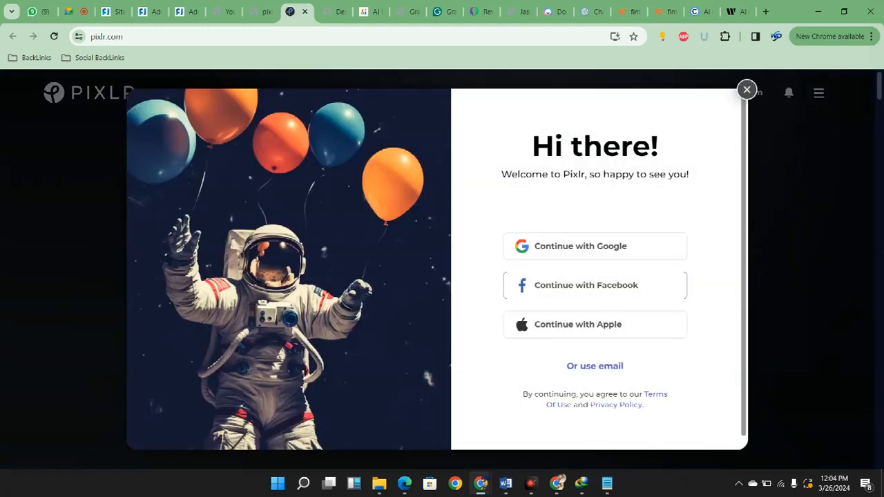
scroll(593, 301, "down", 1)
left_click(589, 354)
left_click(596, 252)
key("ctrl+v")
Copy the account password from the pixler page into the Pixlr login form's password field and log in
key("Tab")
key("ctrl+shift+Tab")
left_click_drag(562, 331, 834, 333)
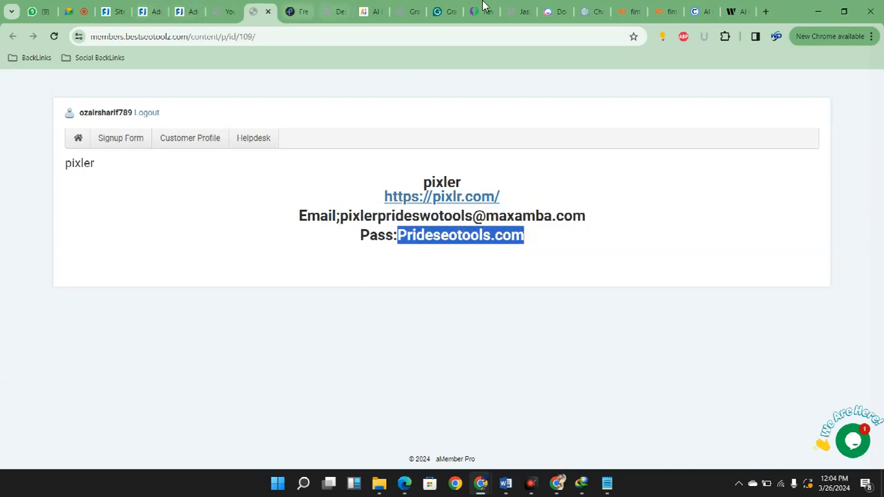
key("ctrl+Tab")
key("Return")
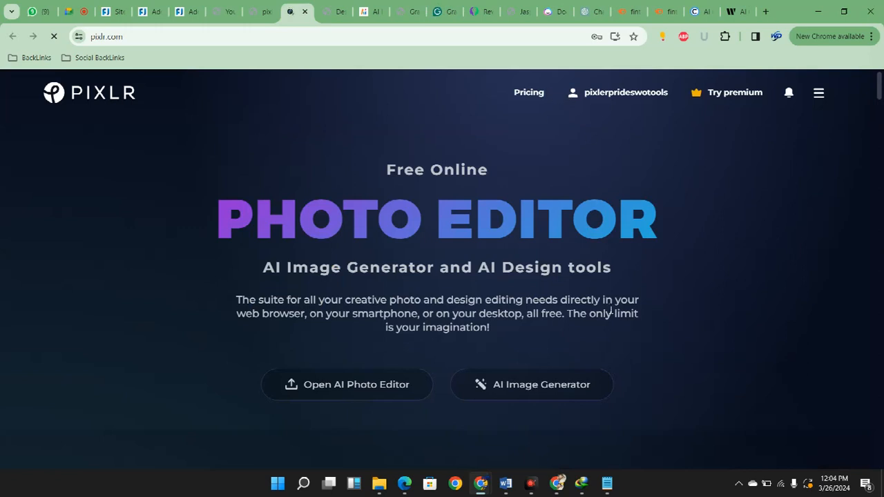
Open Pixlr's AI Image Generator and close the What's New announcement
left_click(863, 301)
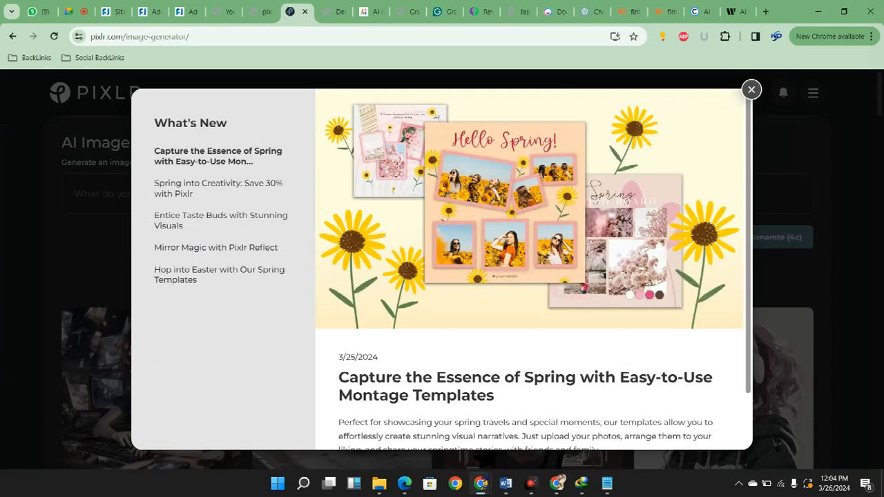
left_click(752, 89)
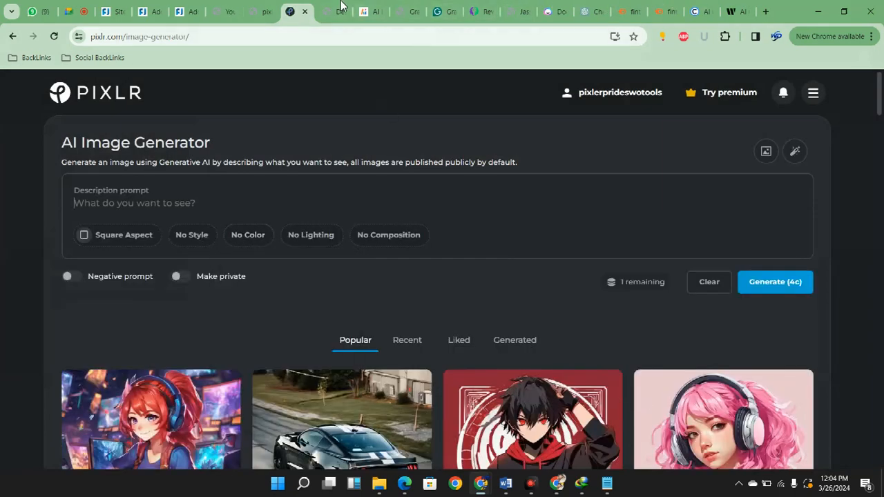
Use ChatGPT's Introduction image prompt, "Image of a stock market graph with a focus on NIO's stock price fluctuations", as Pixlr's description prompt
left_click(589, 11)
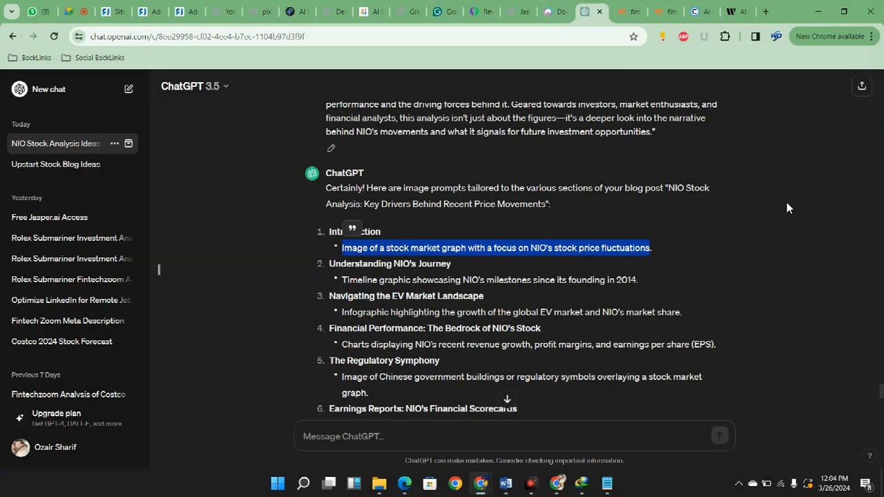
left_click(293, 11)
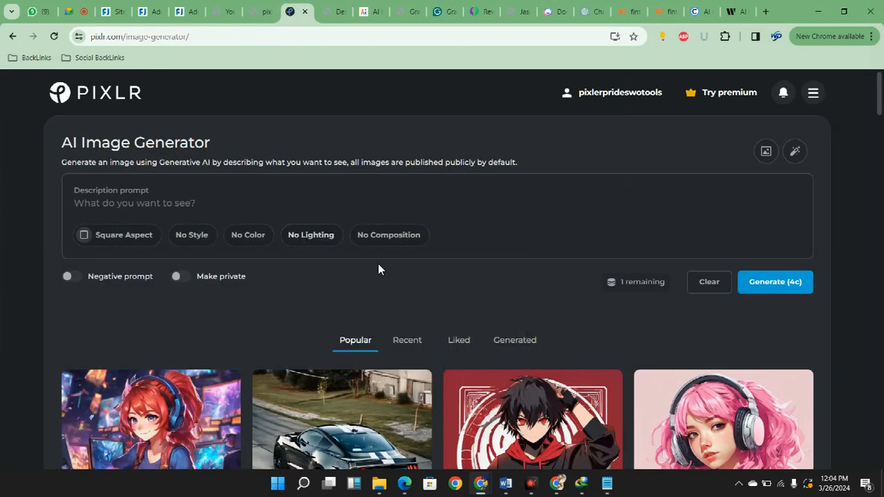
type("Image of a stock market graph with a focus on NIO's stock price fluctuations")
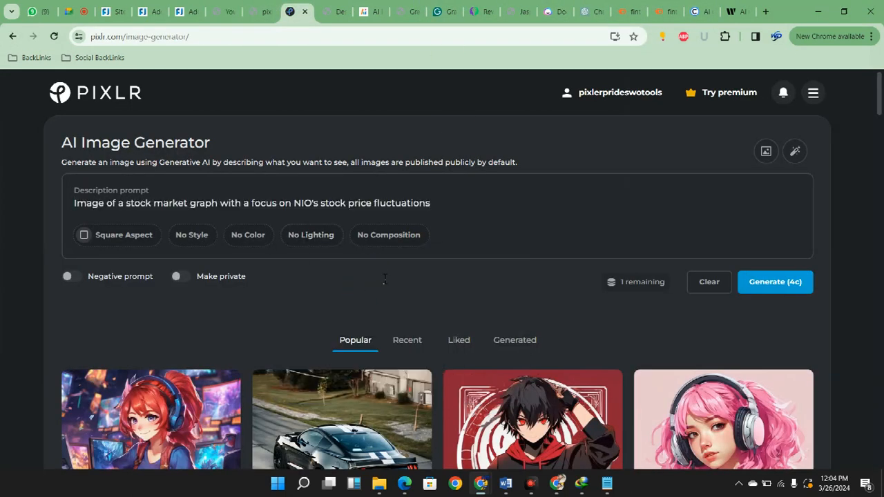
Set the image to Wide aspect with the Enhance style, and look through the color and lighting options without choosing any
left_click(123, 235)
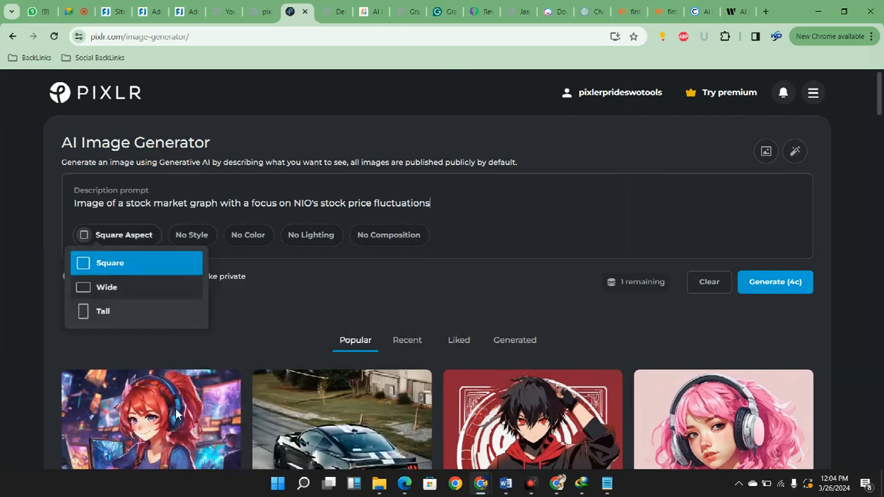
left_click(107, 288)
left_click(185, 235)
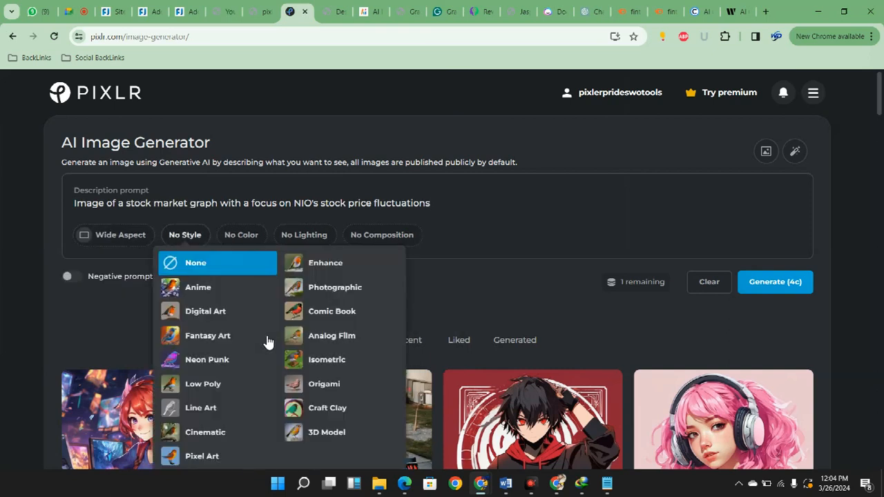
left_click(325, 262)
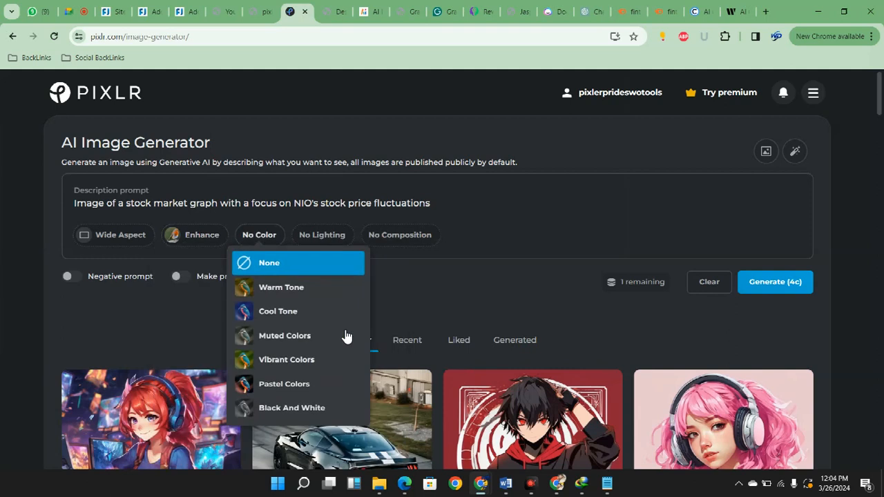
mouse_move(322, 235)
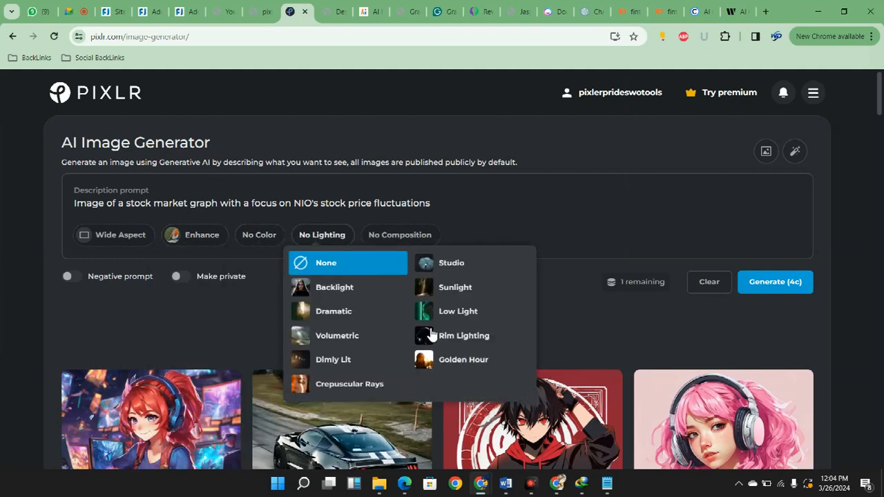
left_click(595, 344)
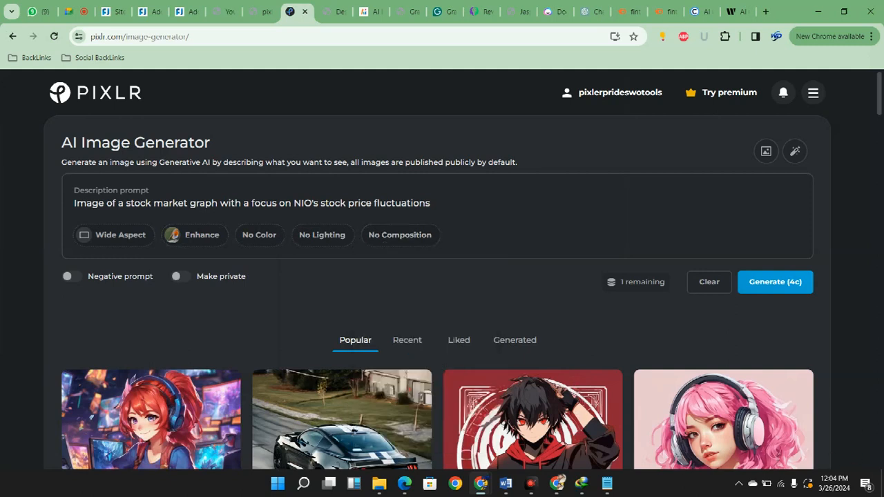
Try to generate the NIO stock graph image in Pixlr and look for the result on the generator page
left_click(776, 282)
scroll(448, 374, "down", 2)
left_click(752, 89)
scroll(390, 467, "down", 3)
scroll(387, 462, "down", 12)
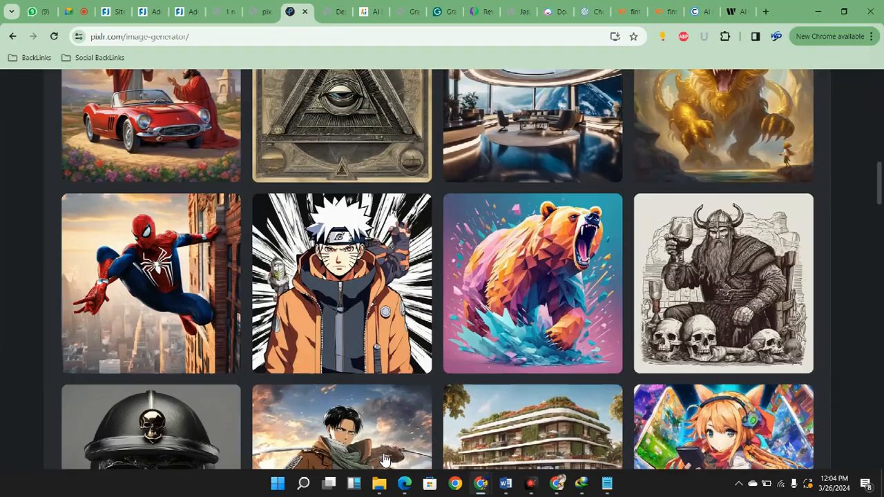
scroll(391, 456, "up", 15)
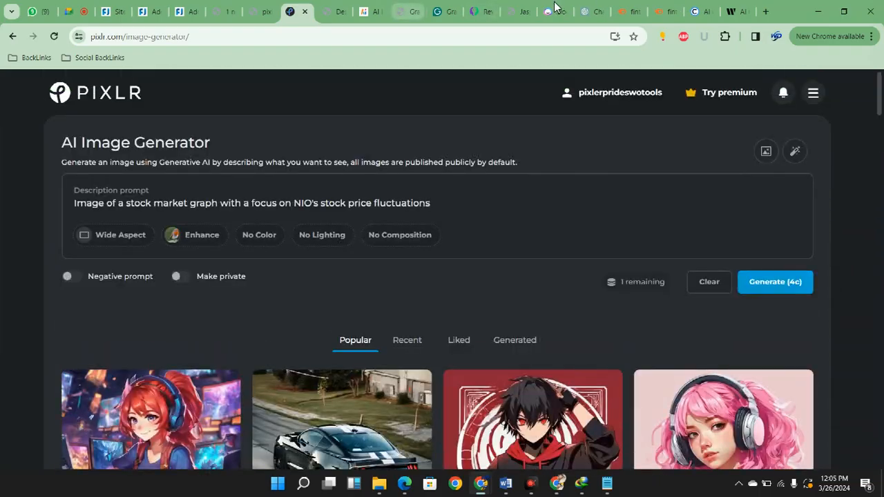
Check the Designs.ai image generator page, then return to Pixlr's AI Image Generator and close its tab
left_click(372, 11)
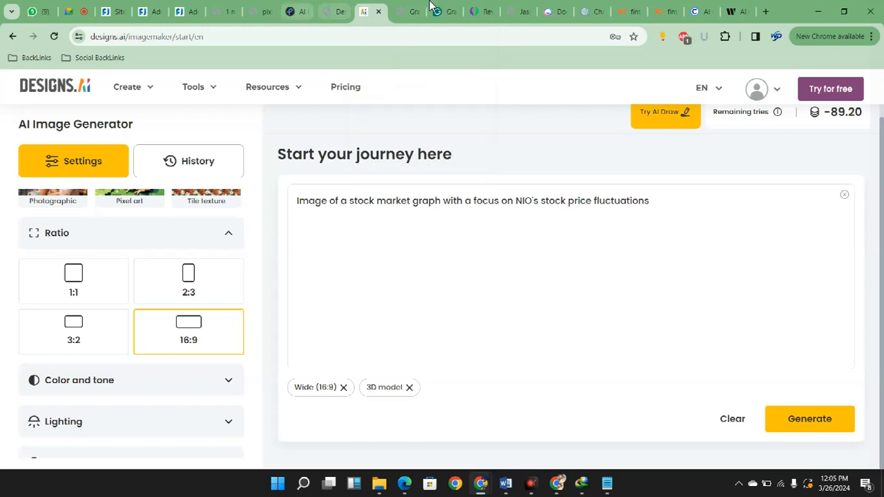
left_click(295, 12)
key("ctrl+w")
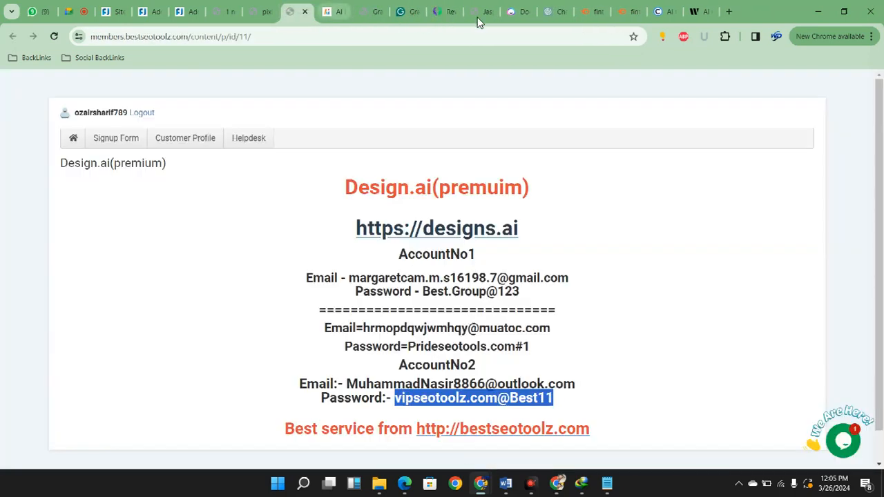
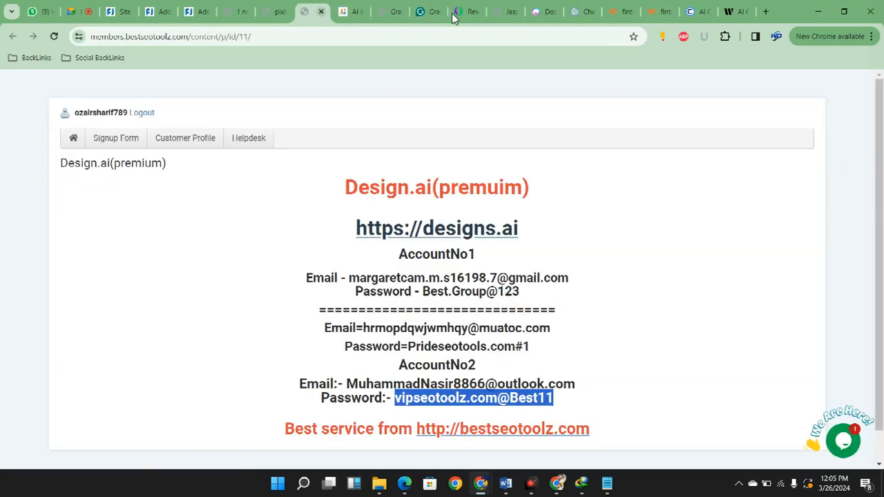
Close the leftover Designs.ai and Grammarly account tabs and place the ChatGPT image-prompt tab beside the Grammarly one
key("ctrl+w")
key("ctrl+w")
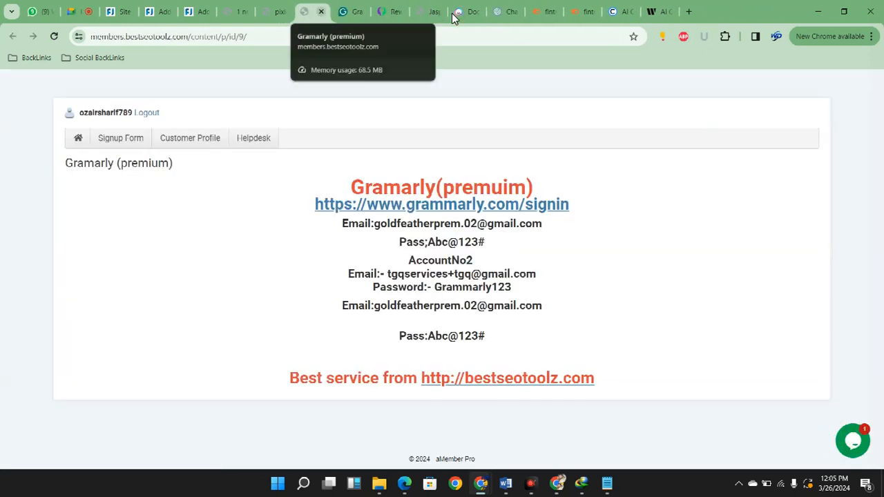
key("ctrl+w")
left_click_drag(474, 11, 344, 11)
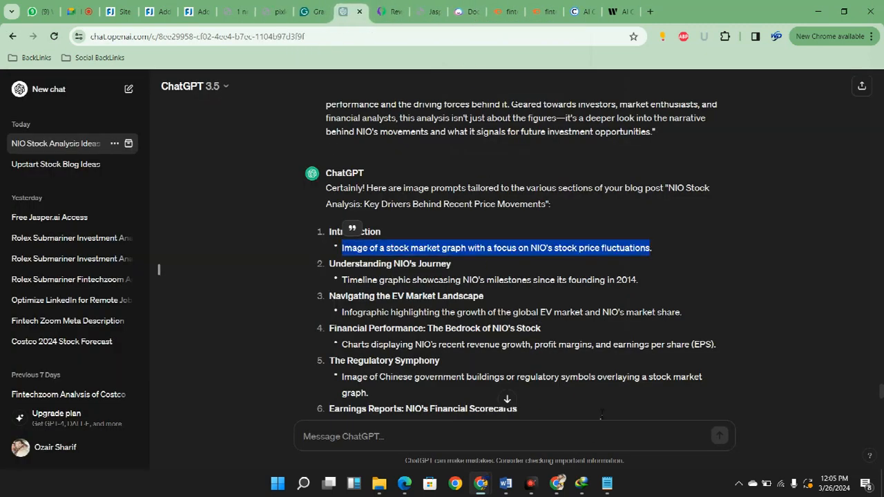
Reuse "NIO's stock price" from ChatGPT's Introduction prompt to search Google for "NIO's stock price graph"
left_click(577, 350)
left_click_drag(344, 248, 649, 248)
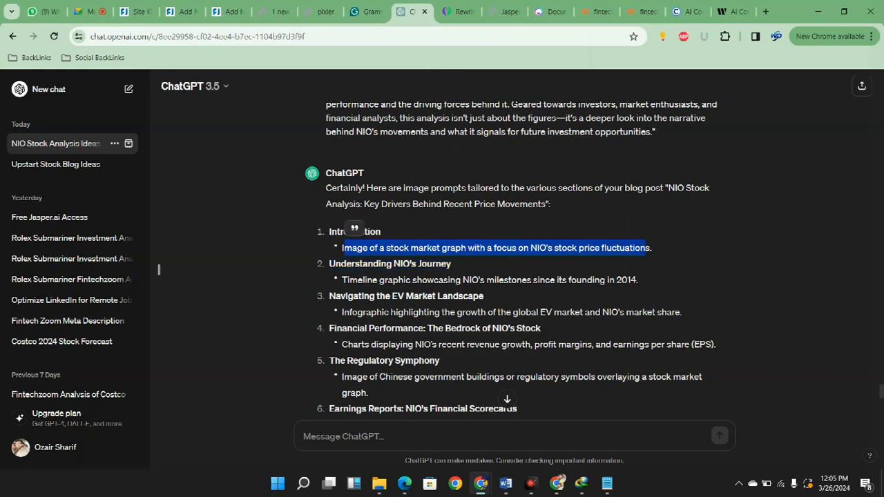
left_click(584, 352)
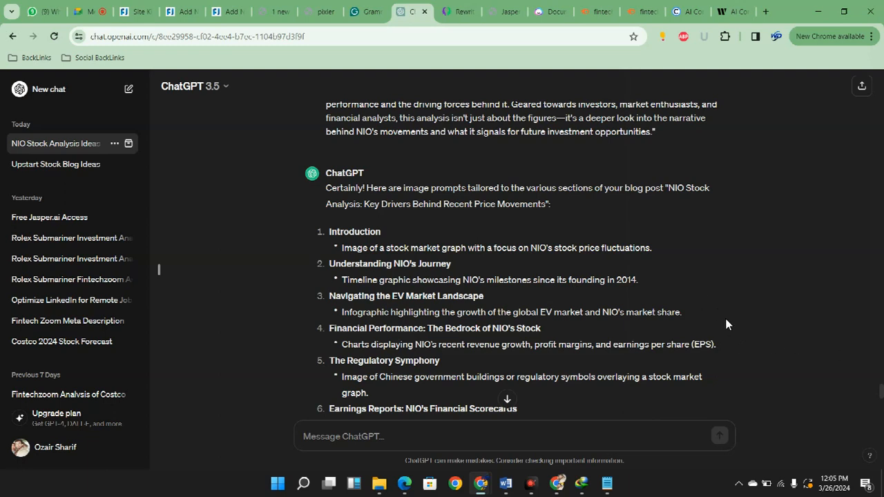
left_click_drag(537, 248, 600, 248)
key("ctrl+c")
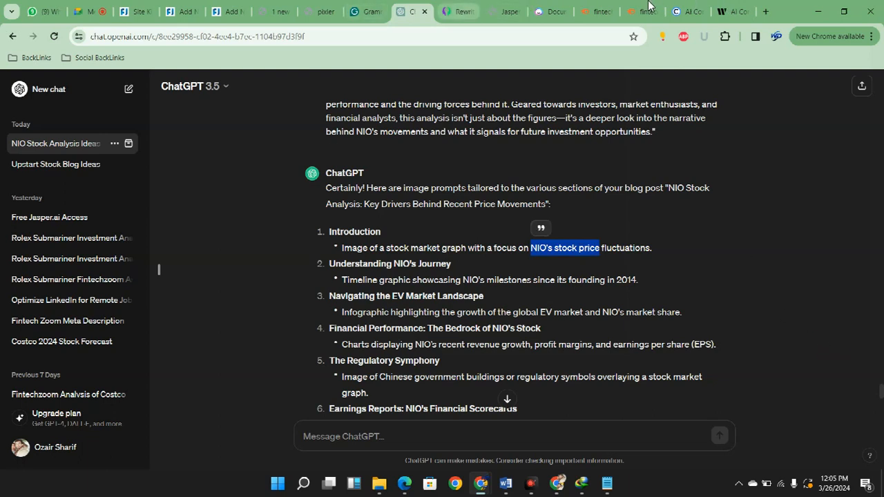
left_click(457, 11)
left_click(641, 40)
key("ctrl+v")
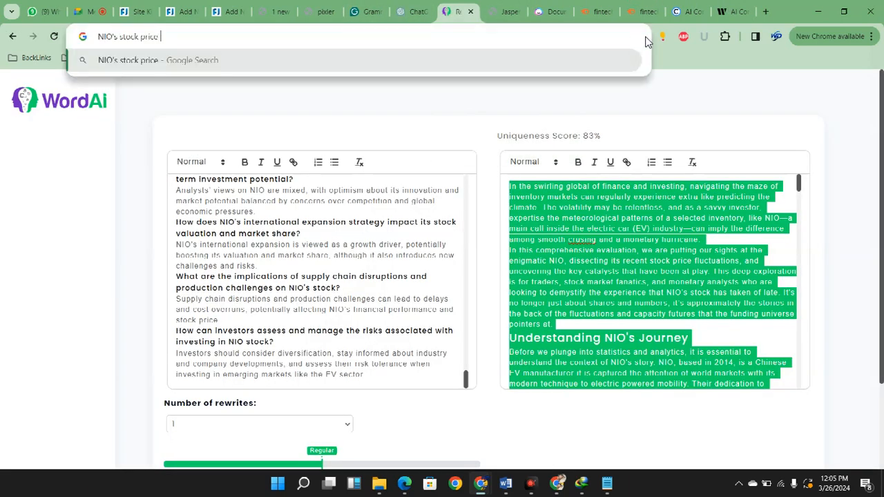
type("graph")
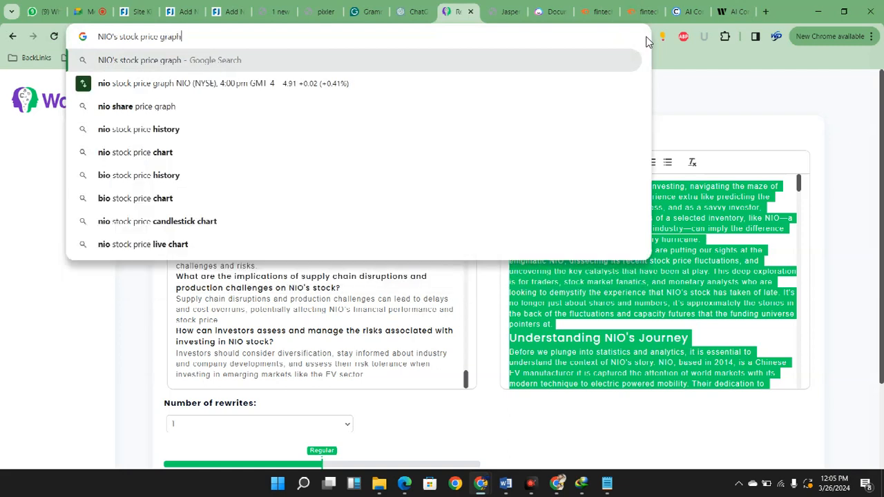
key("Return")
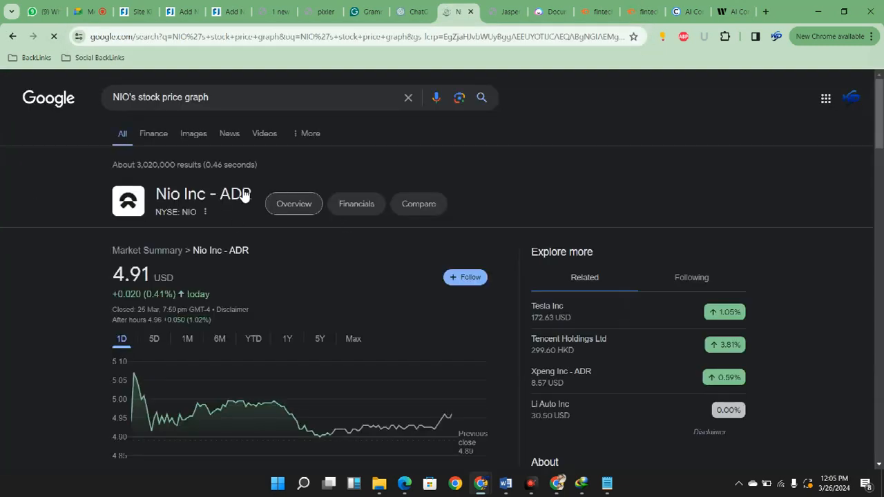
left_click(199, 134)
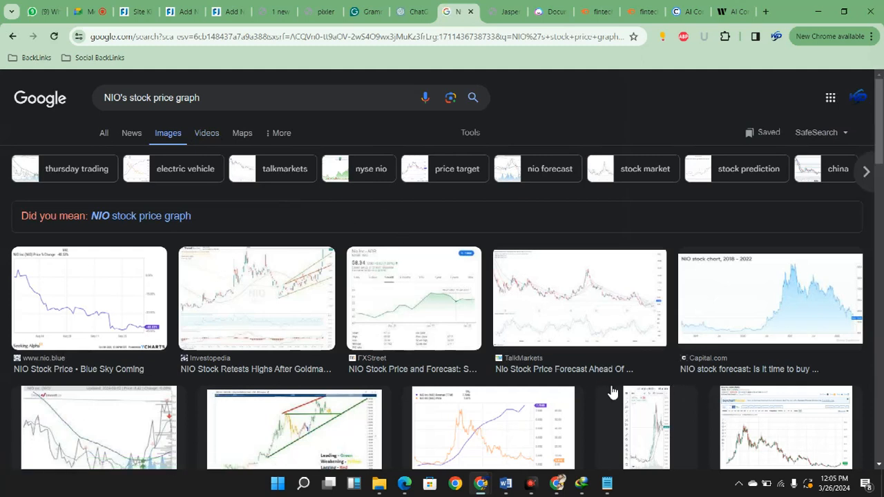
left_click(169, 410)
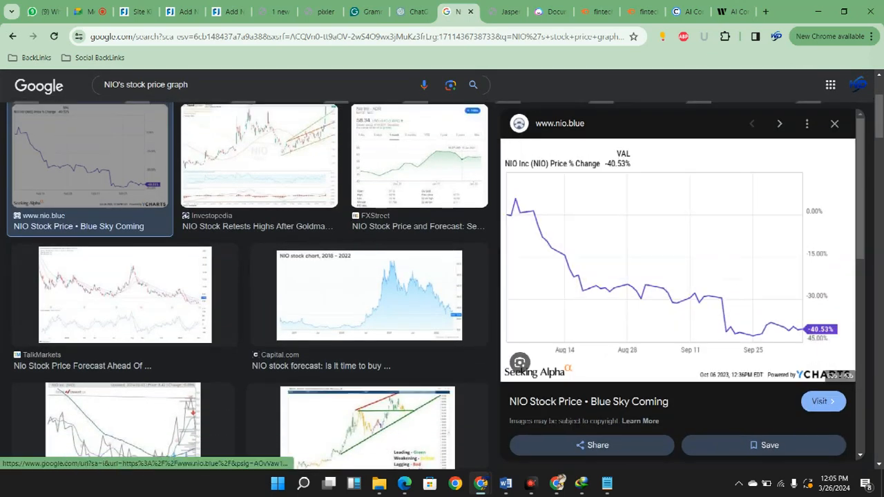
right_click(646, 210)
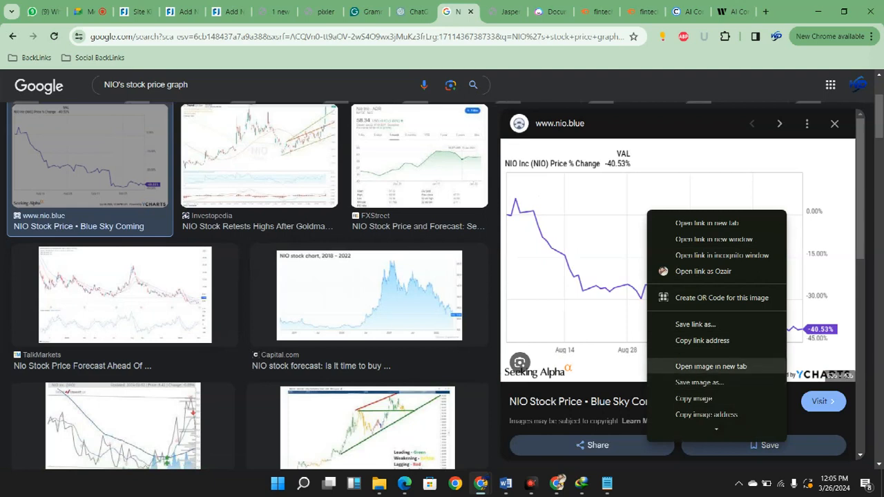
left_click(699, 383)
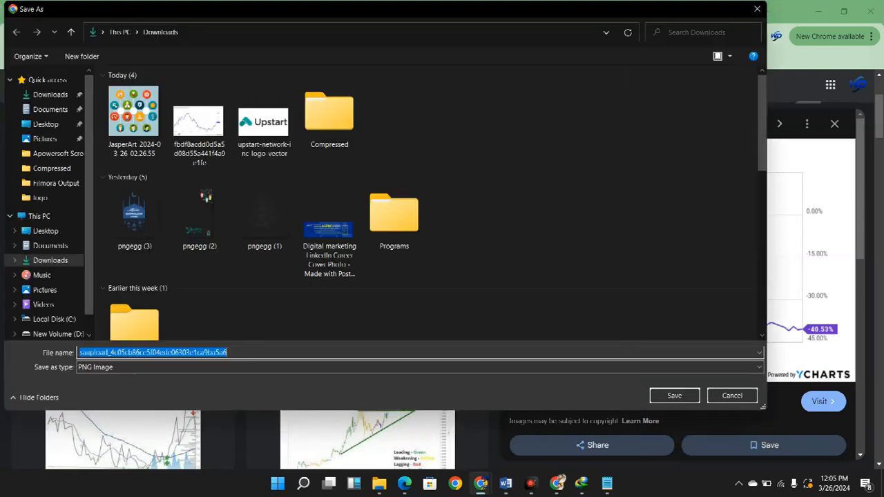
key("Return")
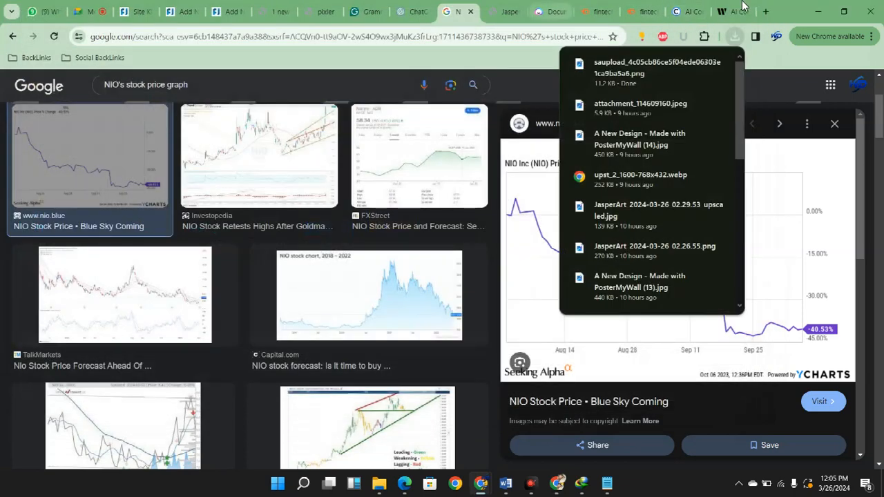
Switch to PosterMyWall in place of the Jasper.ai page and open the existing "Fintechzoom Upst Stock" design for editing
key("ctrl+Tab")
key("ctrl+l")
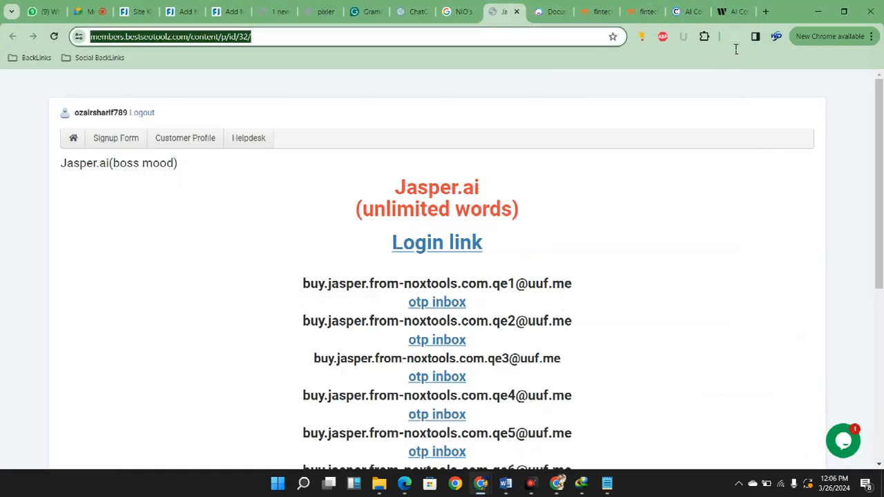
type("pos")
key("Return")
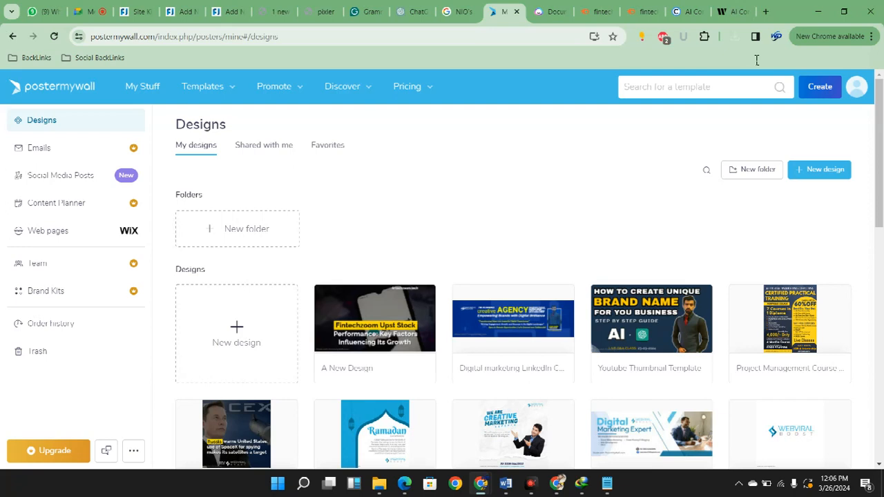
scroll(653, 262, "down", 2)
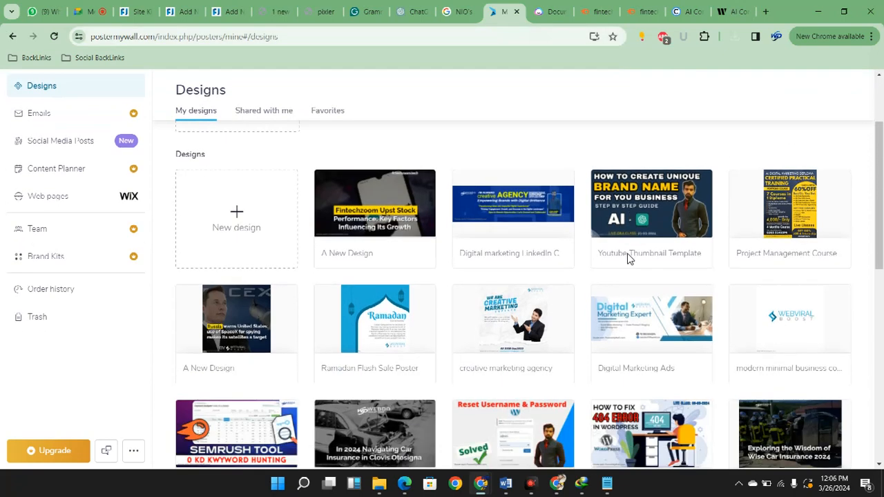
scroll(617, 248, "down", 1)
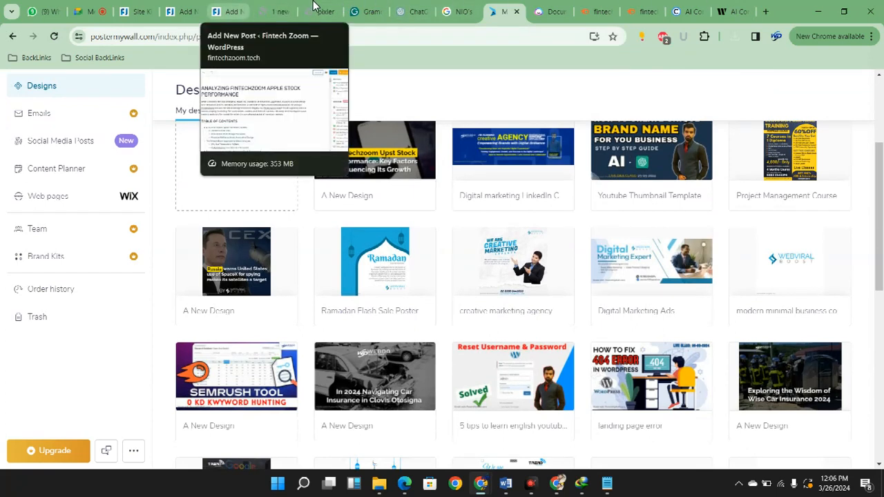
left_click(228, 11)
left_click(504, 12)
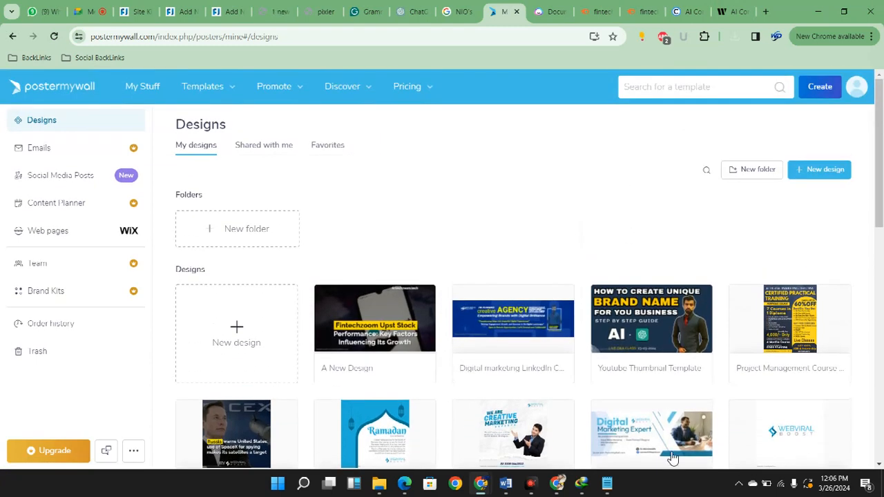
left_click(338, 337)
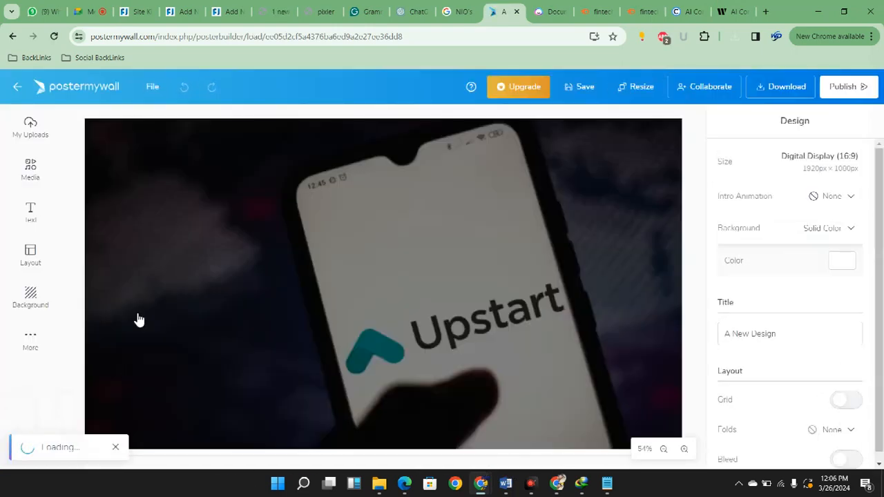
Replace the Upstart phone background with the downloaded NIO chart, uncropped, and enlarge it to cover the whole canvas
left_click(630, 311)
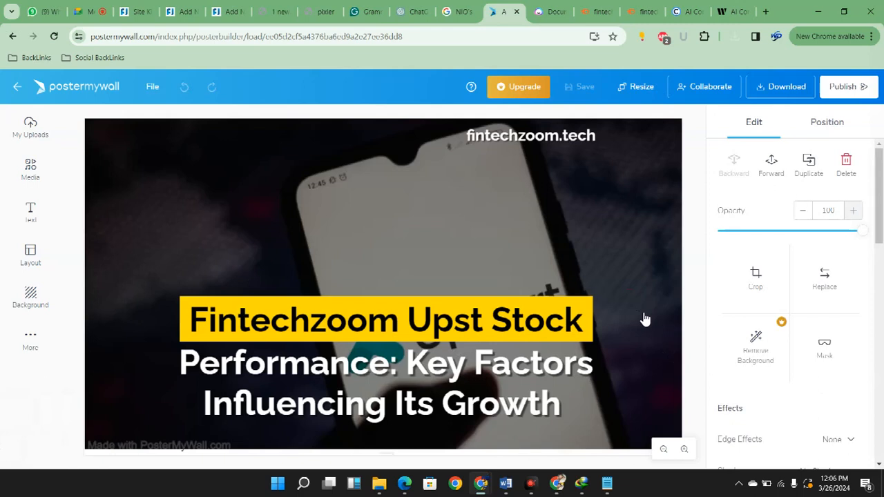
left_click(824, 278)
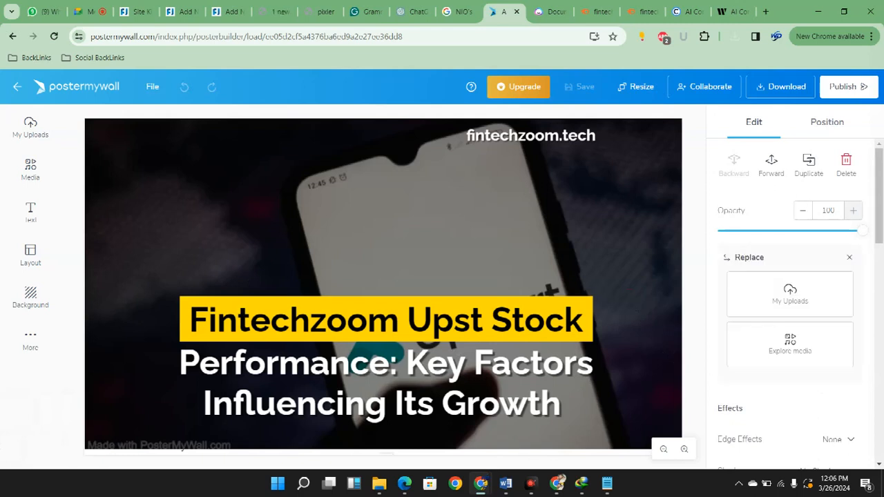
left_click(790, 294)
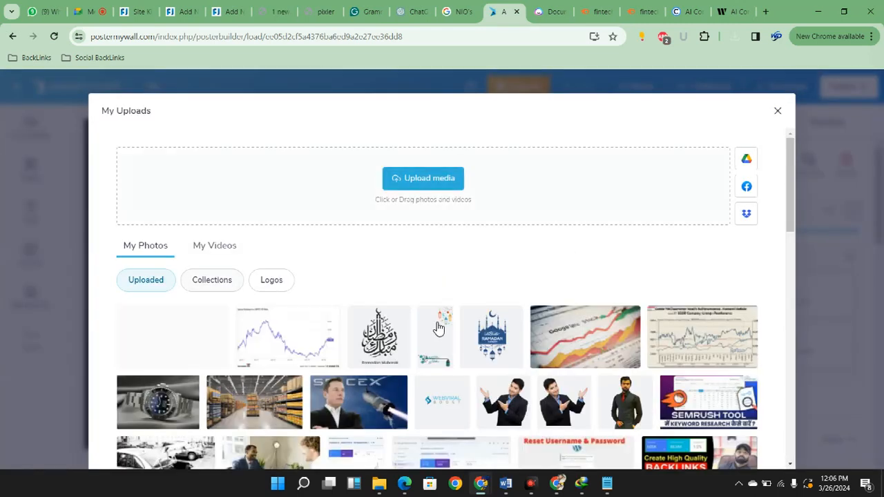
left_click(295, 315)
left_click(295, 315)
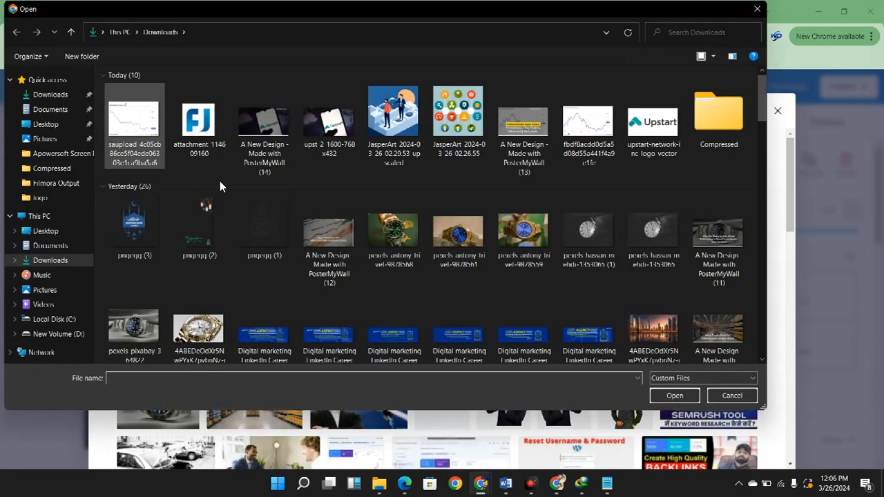
double_click(219, 181)
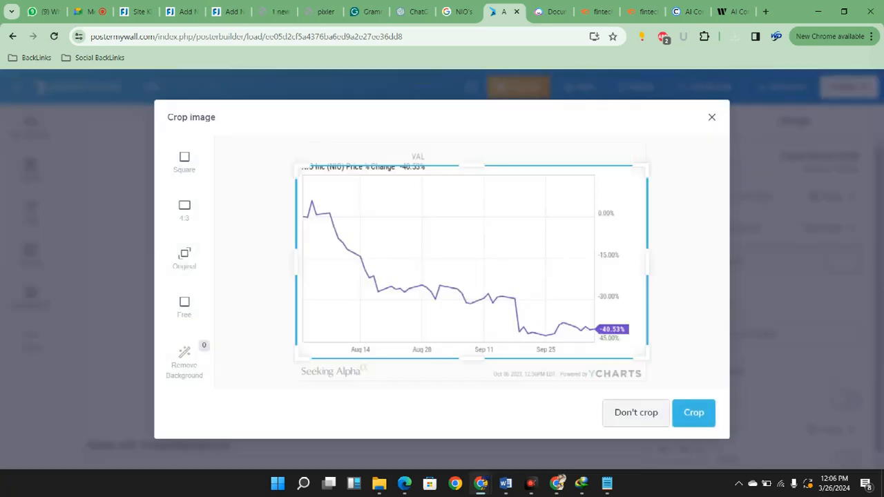
left_click(636, 412)
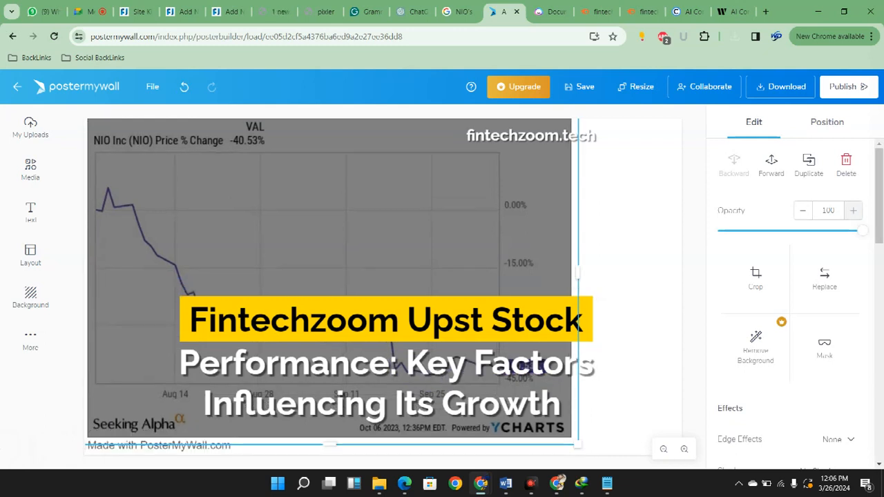
left_click_drag(578, 444, 719, 488)
mouse_move(722, 276)
left_mouse_down()
mouse_move(733, 306)
mouse_move(715, 286)
left_mouse_up()
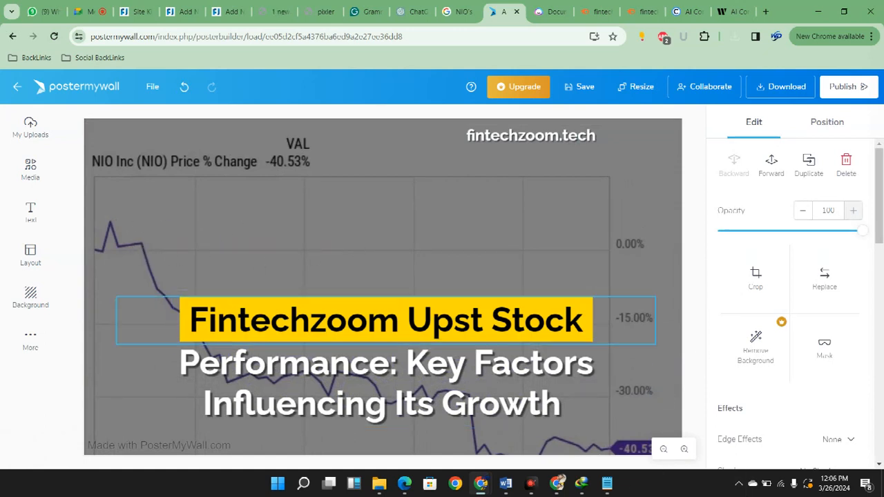
Look through the open WordPress drafts for the NIO stock post whose title can supply the design's headline
left_click(453, 320)
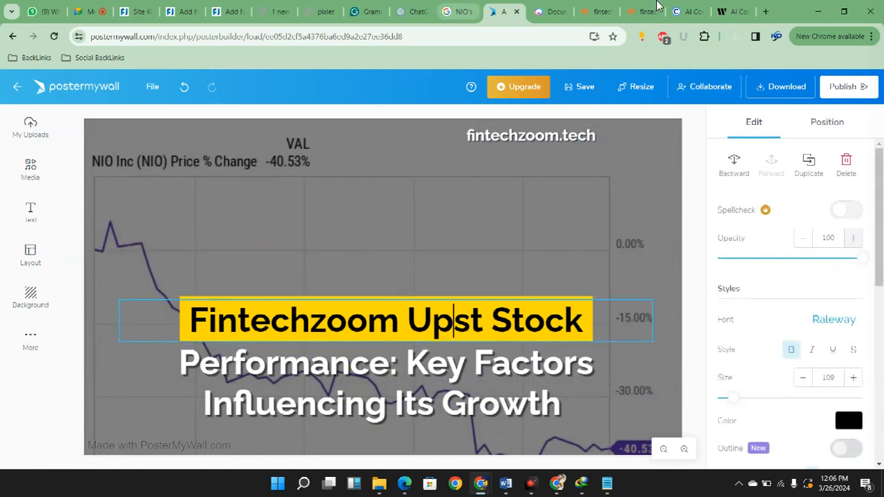
left_click(586, 10)
left_click(273, 10)
left_click(226, 9)
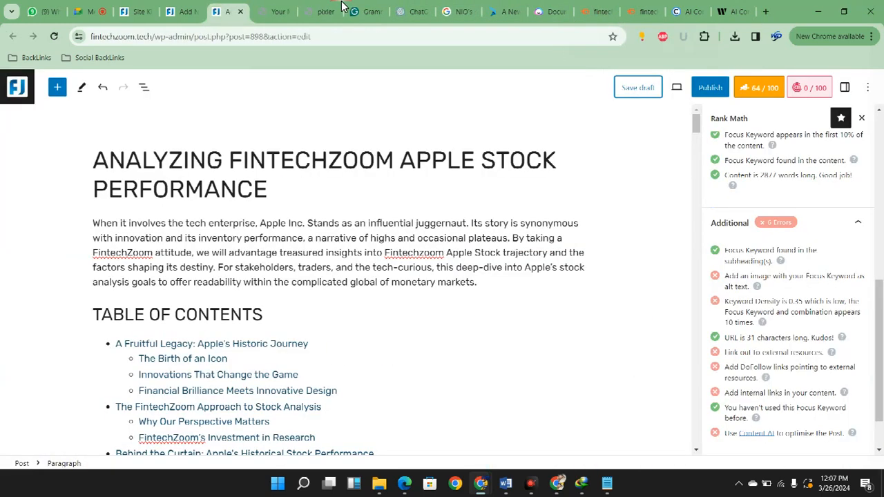
left_click(281, 222)
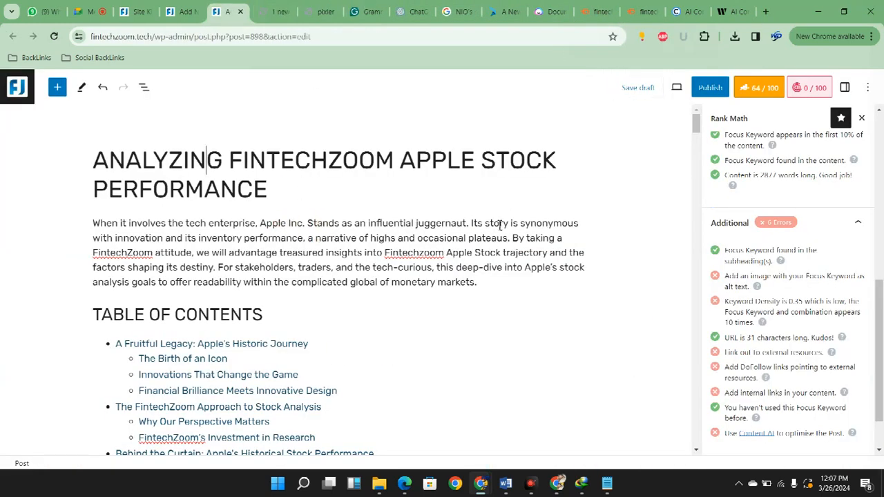
left_click(178, 12)
scroll(311, 335, "down", 10)
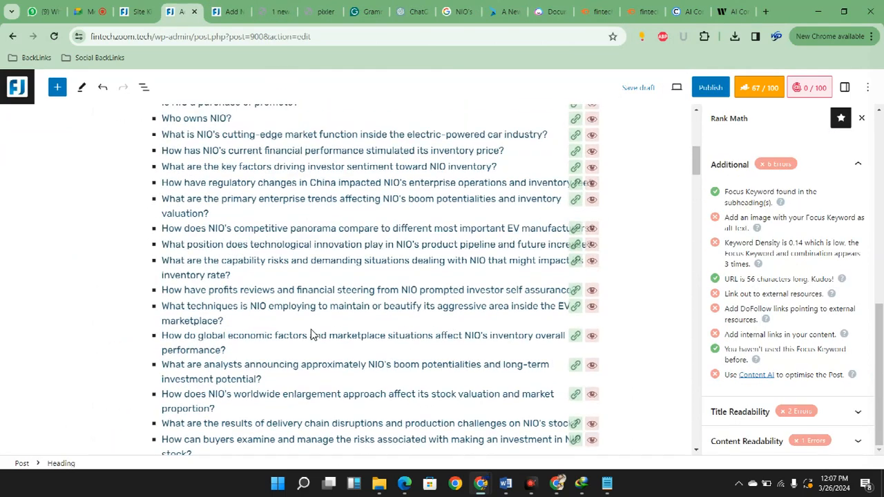
scroll(311, 335, "up", 10)
Copy the "Fintechzoom NIO Stock Analysis" part of the WordPress post's title, without "in 2024"
left_click_drag(94, 159, 828, 230)
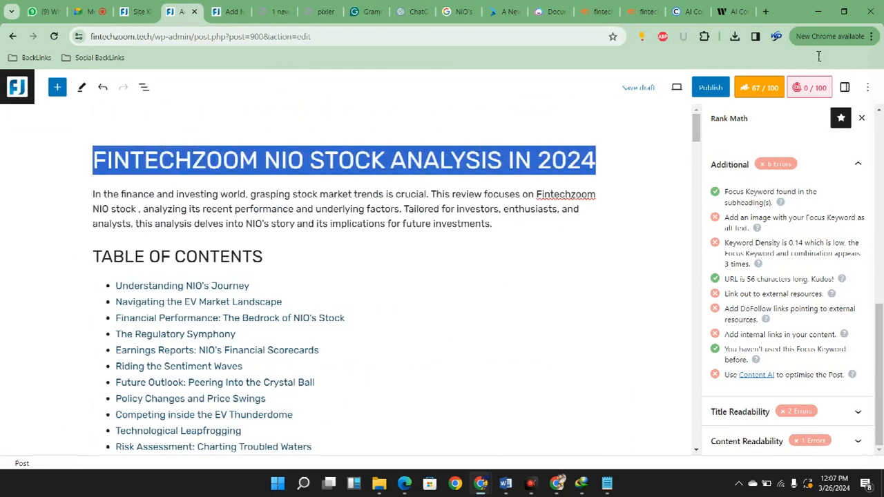
left_click(509, 161)
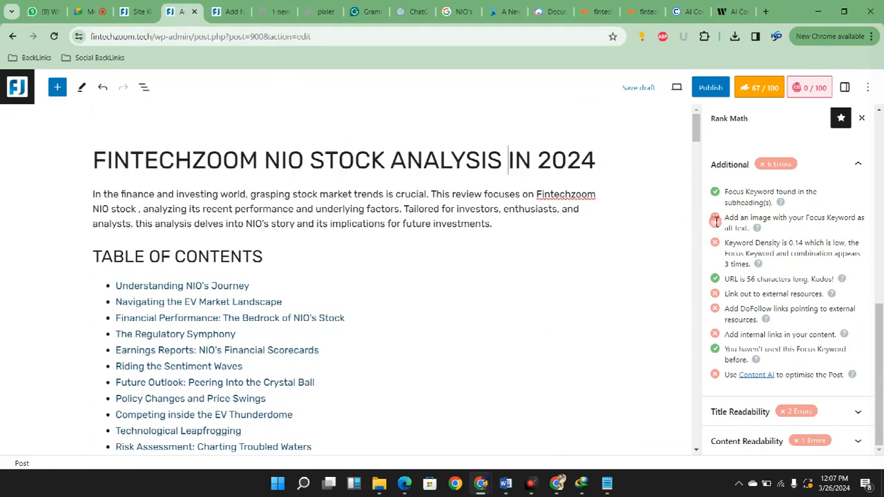
left_click_drag(503, 162, 423, 163)
left_click(293, 189)
left_click(136, 218)
left_click_drag(94, 160, 710, 239)
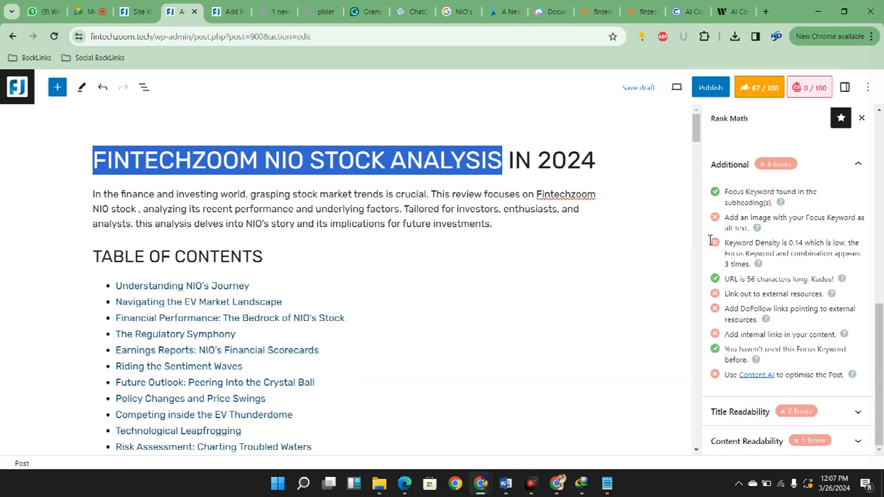
Switch to the PosterMyWall design and replace the white text under the yellow headline with the copied title
left_click(722, 9)
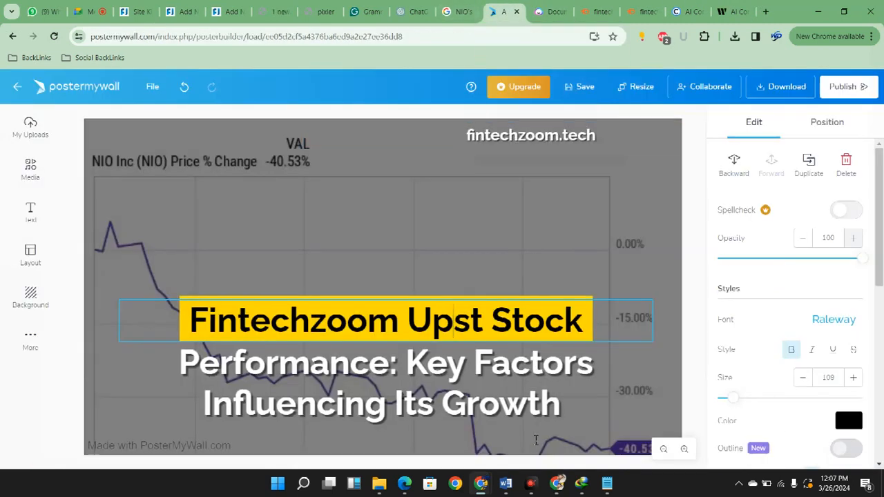
key("ctrl+a")
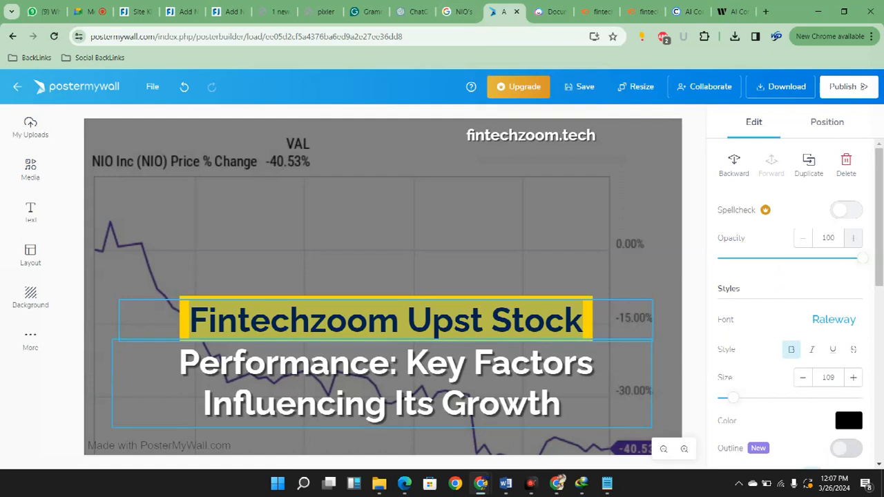
left_click(369, 362)
key("ctrl+a")
type("fintechzoom nio stock Analysis")
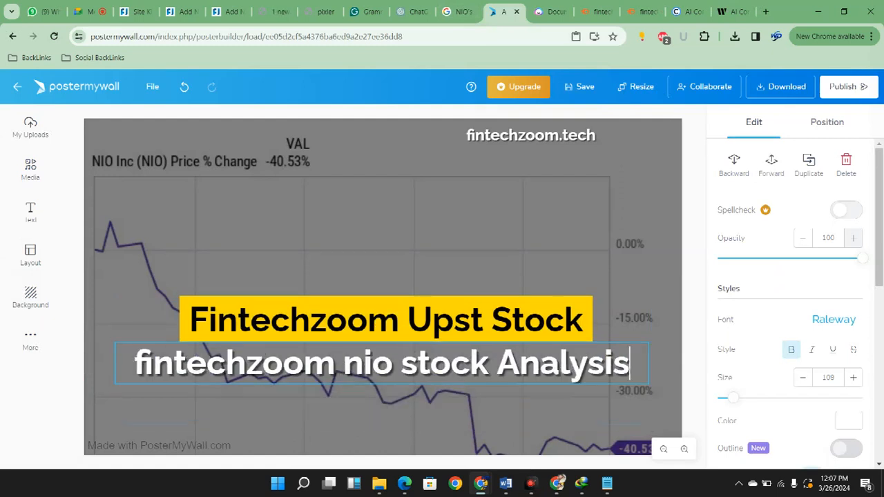
Move "fintechzoom nio stock" out of the white text into the yellow headline, replacing "Fintechzoom Upst Stock"
left_click_drag(497, 362, 134, 363)
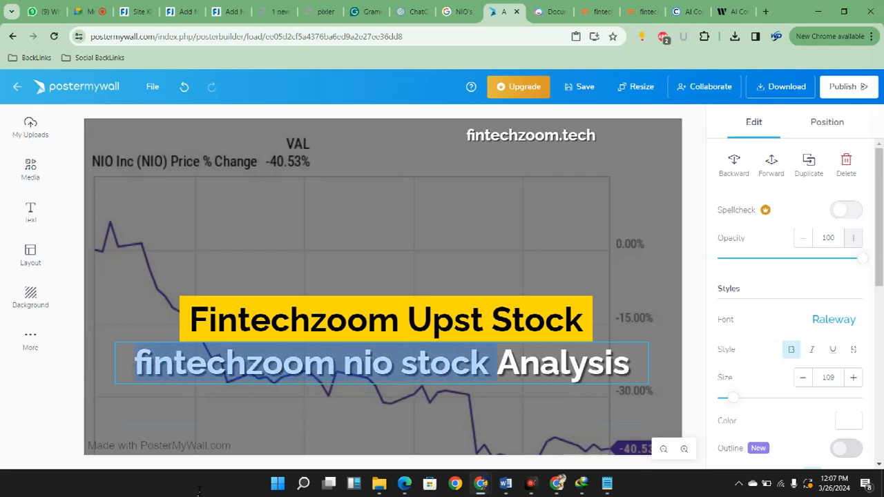
key("ctrl+x")
left_click(313, 321)
left_click(312, 321)
key("ctrl+a")
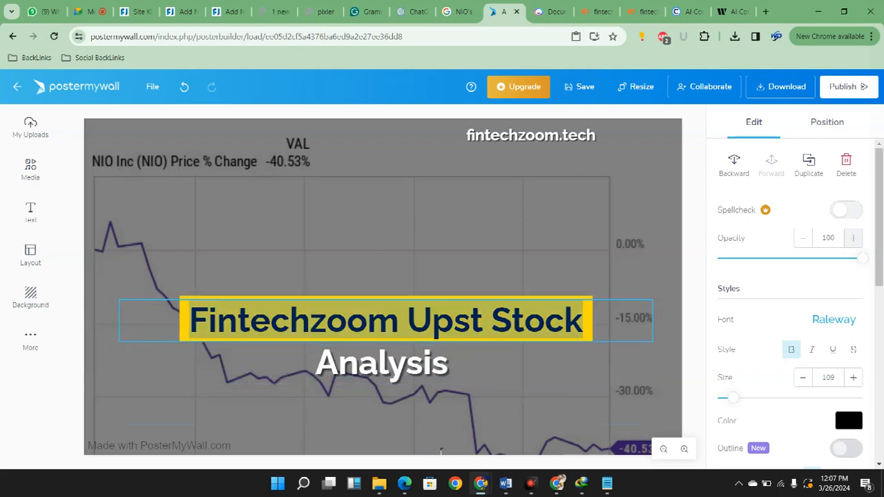
key("ctrl+v")
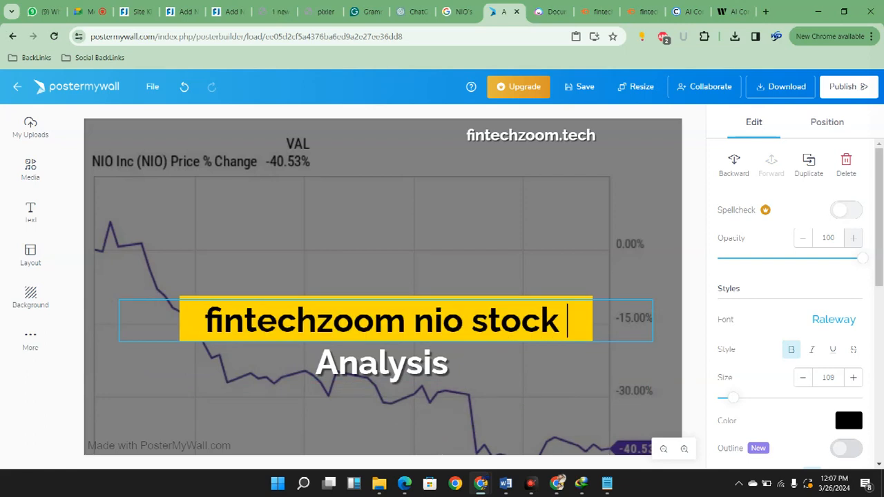
Capitalize each word of the yellow headline so that it reads "Fintechzoom Nio Stock"
left_click(297, 322)
left_click(312, 321)
double_click(313, 321)
key("Left")
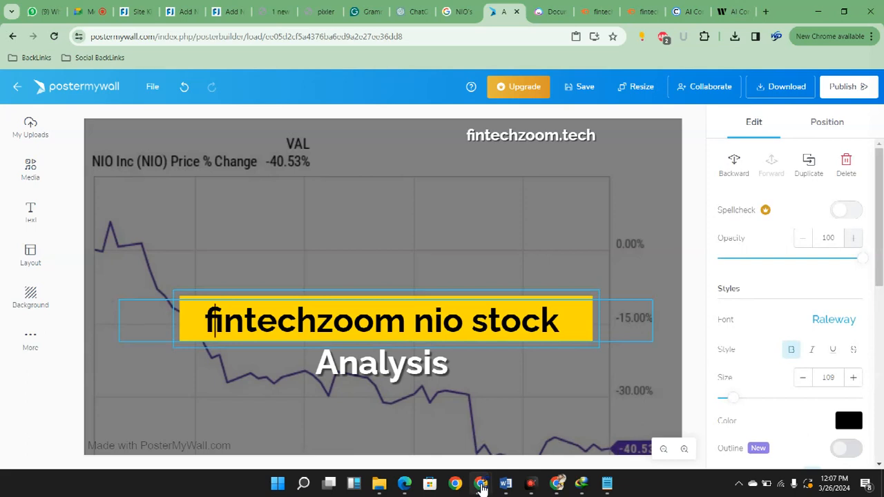
key("Delete")
type("F")
key("Right")
key("Right")
key("Right")
key("Right")
key("Right")
key("Right")
key("Right")
key("Right")
key("Right")
key("Right")
key("Right")
key("Right")
key("Right")
key("Left")
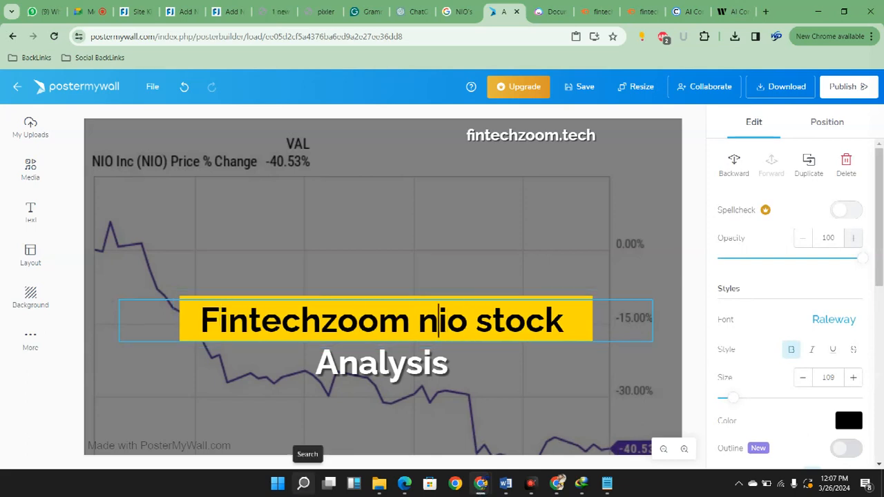
key("BackSpace")
type("N")
key("Right")
key("Right")
key("Right")
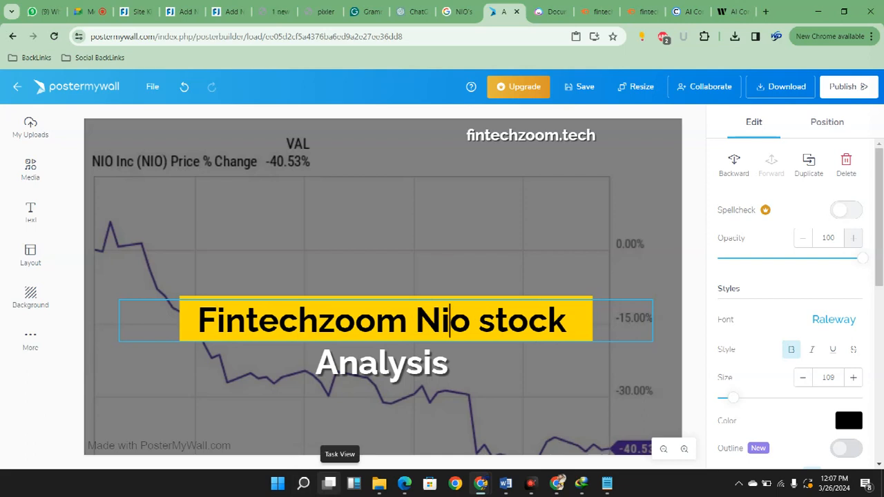
key("Delete")
type("S")
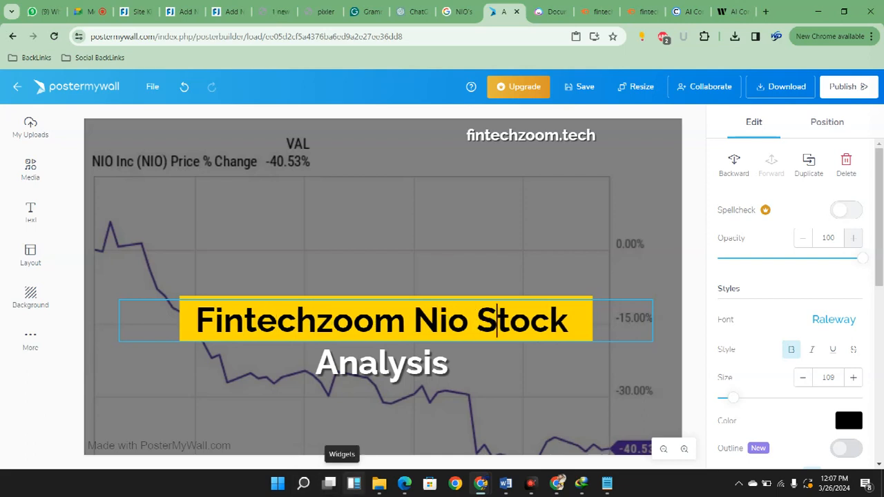
key("Escape")
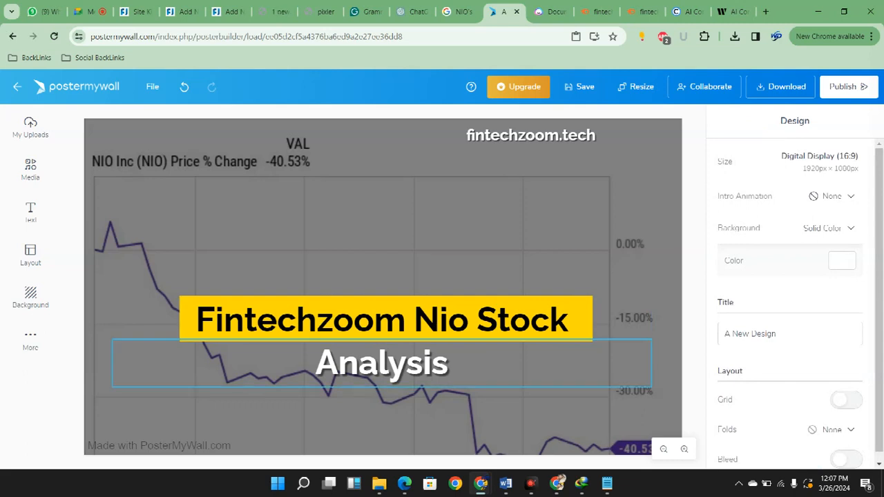
Add "Deep" before the white text so that it reads "Deep Analysis"
left_click(304, 408)
left_click(311, 364)
left_click(311, 364)
type("DEEP")
key("BackSpace")
key("BackSpace")
key("BackSpace")
type("eep")
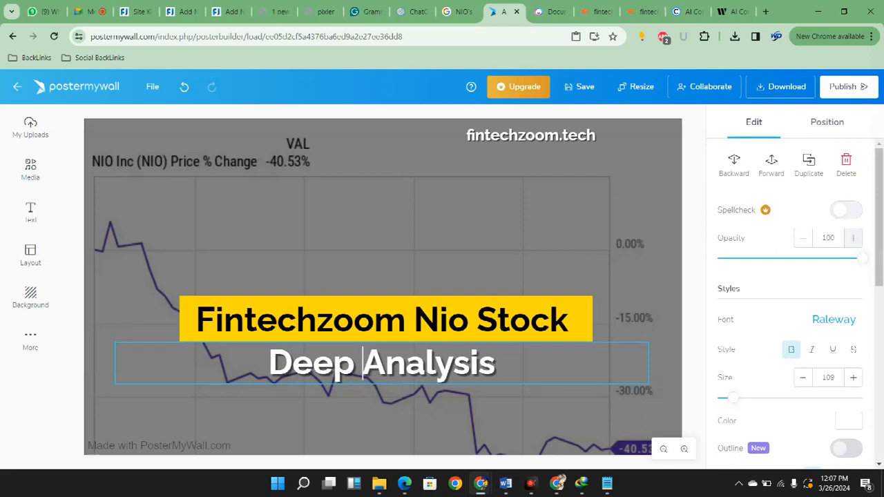
left_click(882, 297)
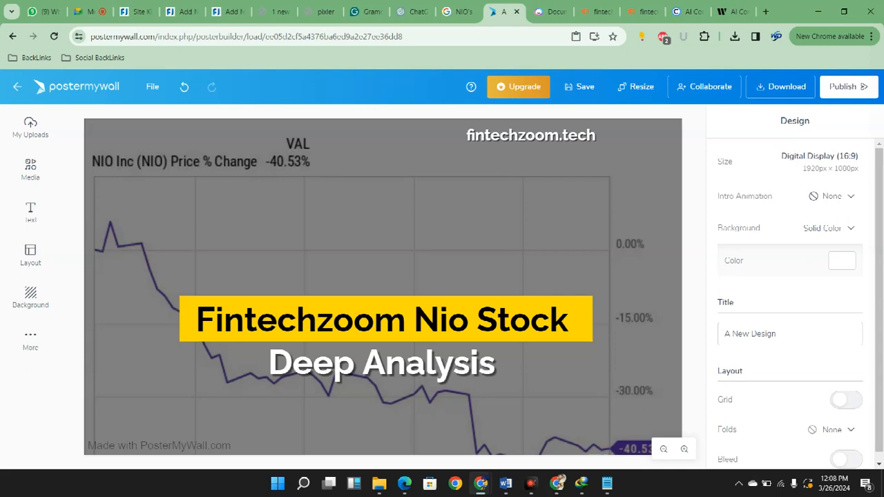
Download the finished design as a free Basic Image
mouse_move(481, 483)
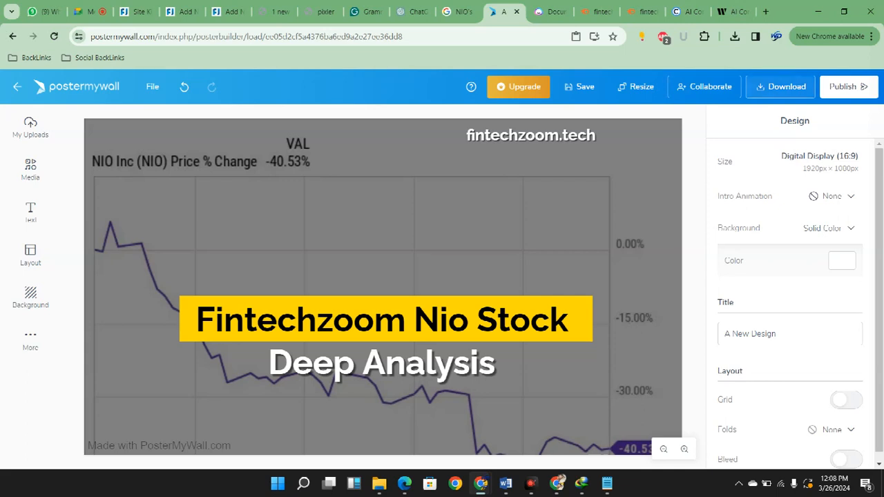
left_click(781, 87)
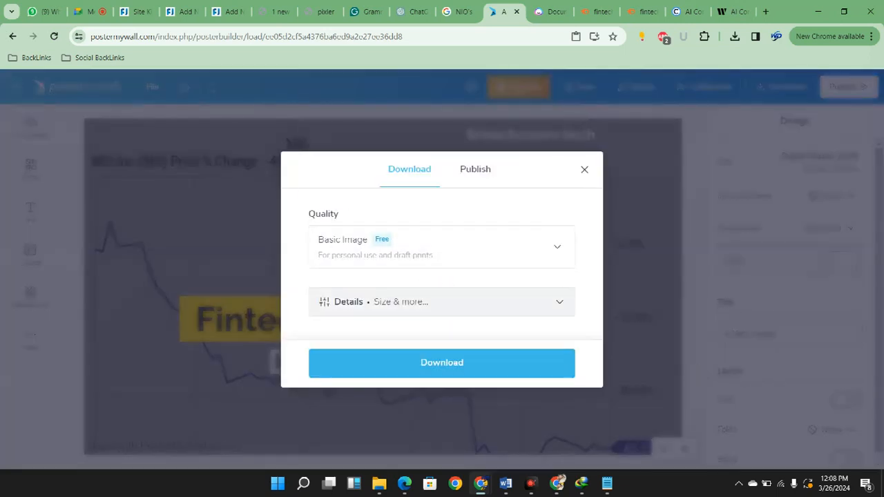
left_click(88, 11)
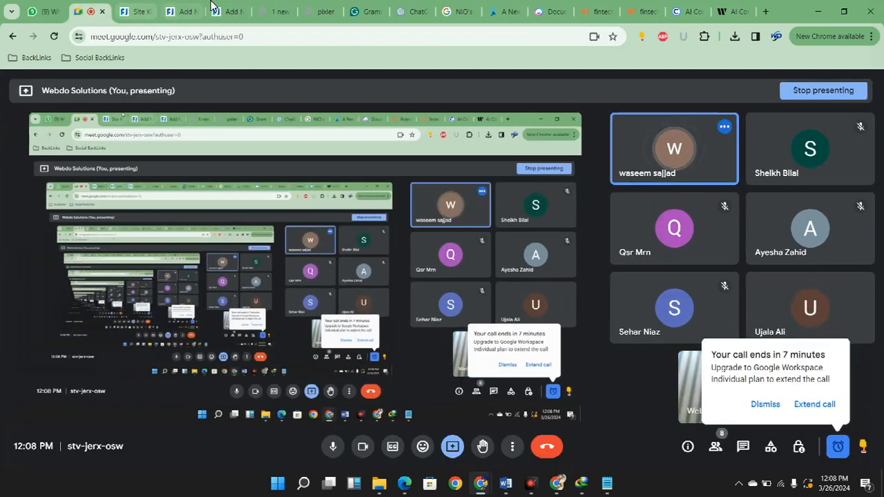
Return to the WordPress NIO post and add an Image block after the last paragraph of the "Understanding NIO's Journey" section
left_click(181, 11)
scroll(563, 387, "down", 4)
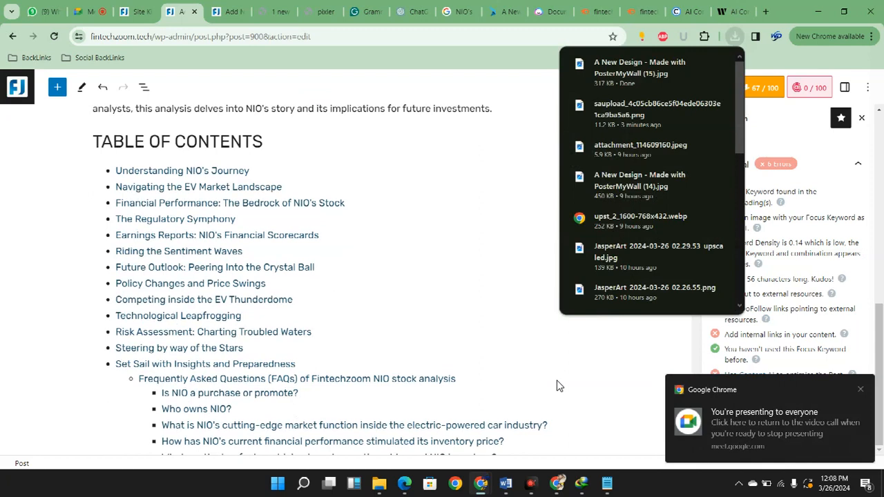
scroll(563, 387, "down", 6)
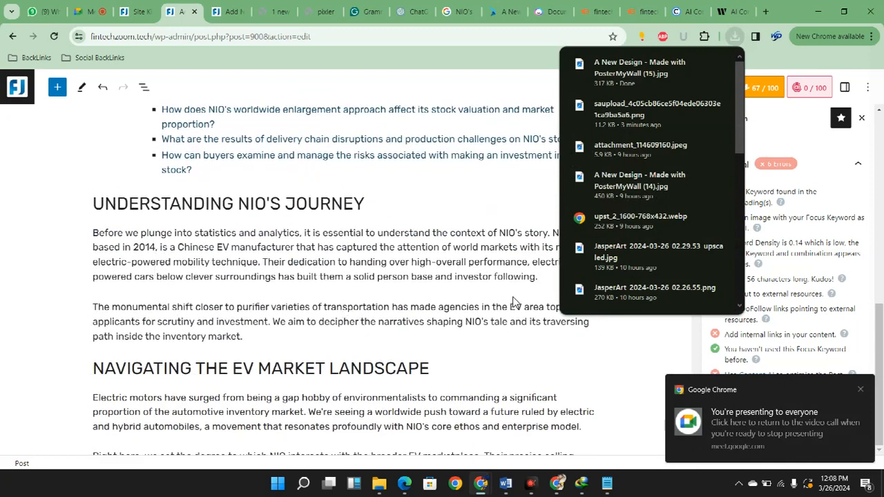
left_click(509, 326)
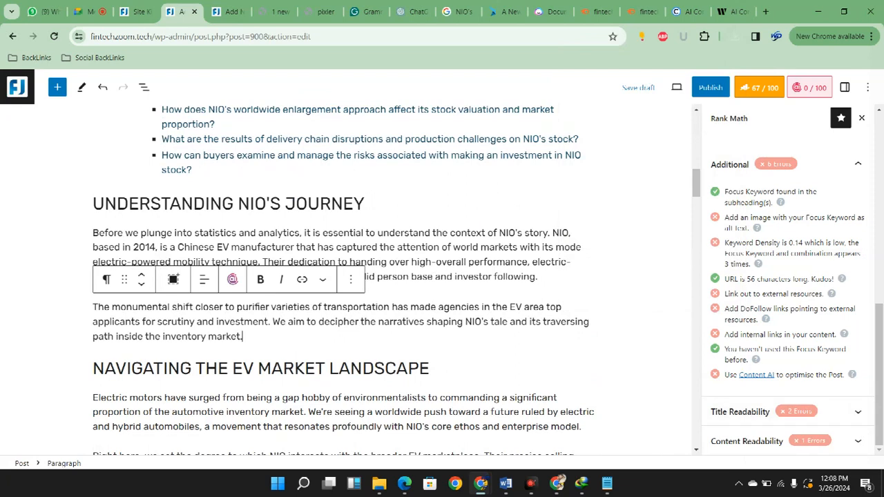
key("Return")
type("/")
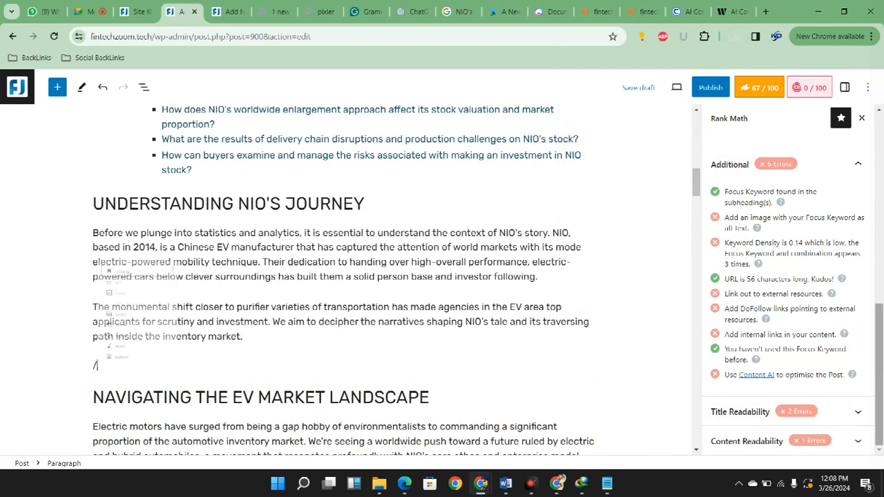
type("iame")
key("BackSpace")
key("BackSpace")
key("BackSpace")
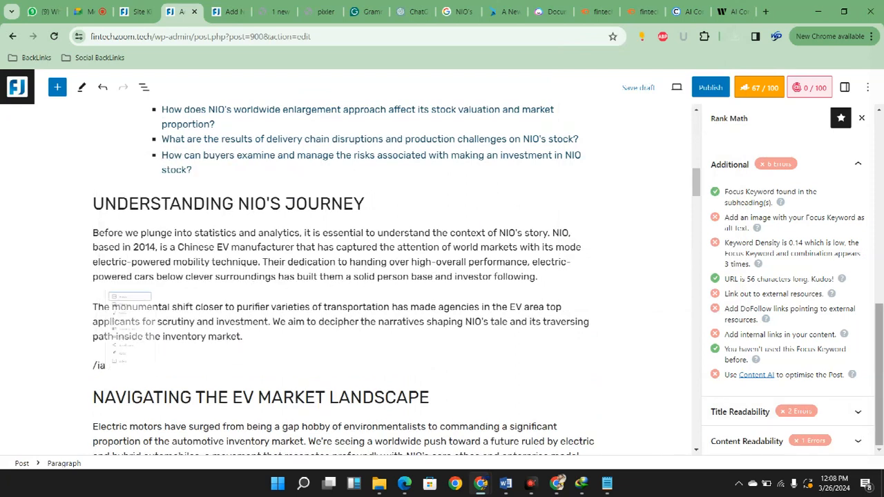
type("mag")
key("Return")
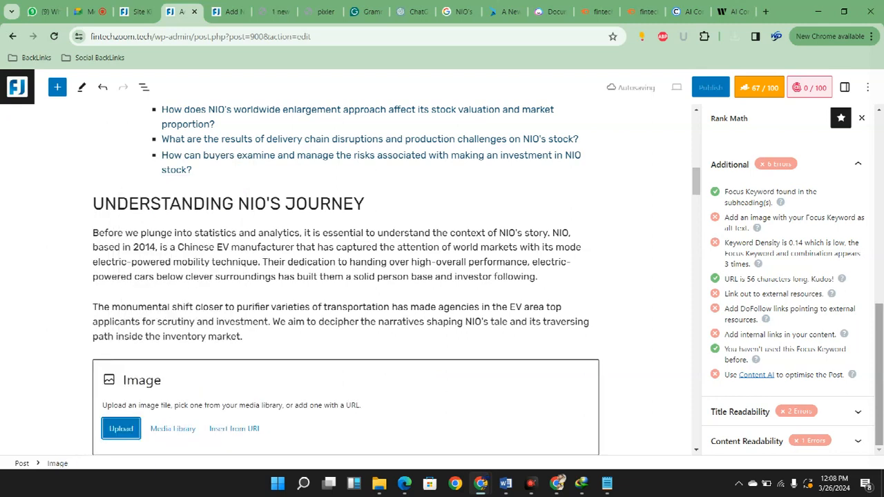
Upload "A New Design - Made with PosterMyWall (15)" from Downloads for the new Image block
left_click(171, 429)
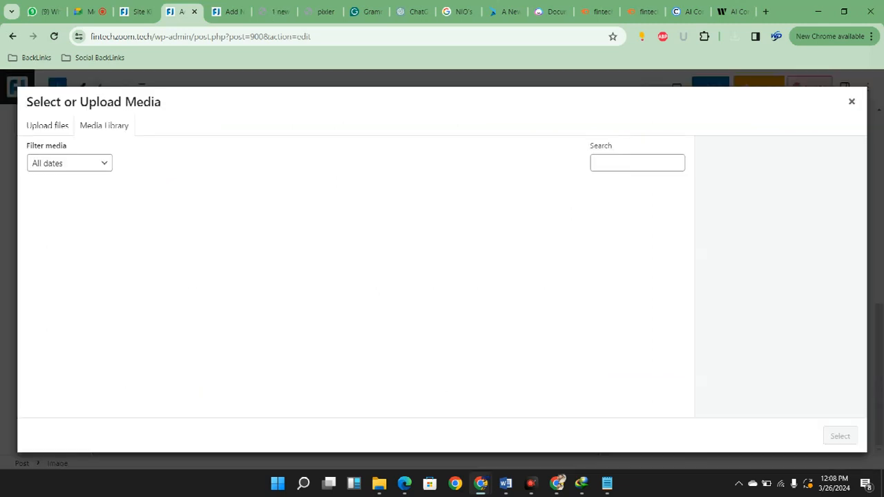
left_click(47, 126)
left_click(636, 409)
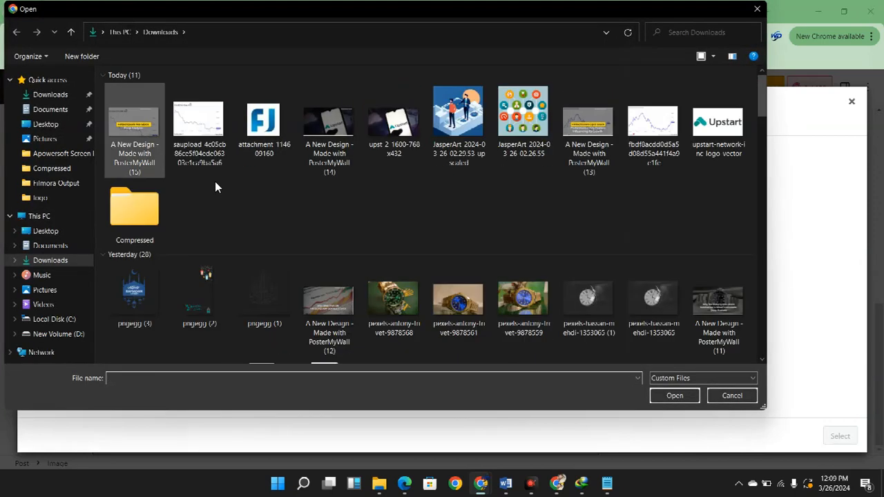
double_click(143, 124)
Set the uploaded image's alt text, title, caption and description to "fintechzoom nio stock" and insert it into the post
left_click(800, 337)
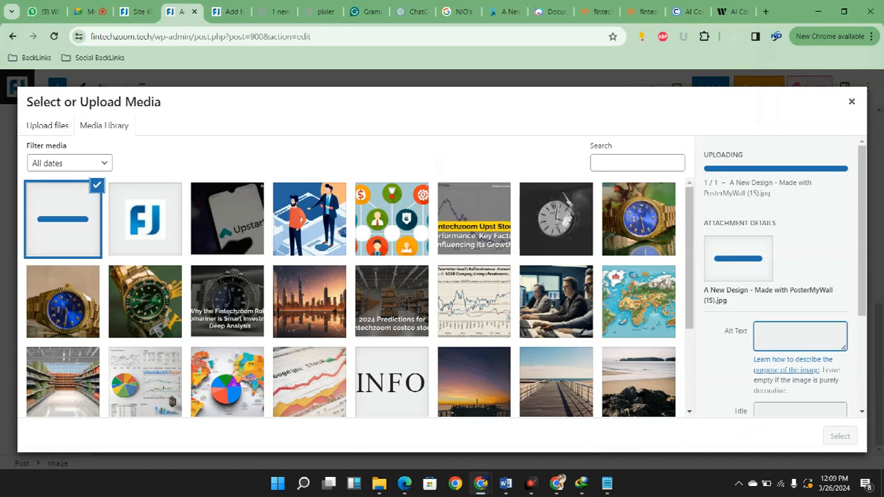
type("fintechzoom nio stock")
left_click(800, 387)
key("ctrl+a")
type("fintechzoom nio stock")
scroll(800, 387, "down", 2)
left_click(800, 305)
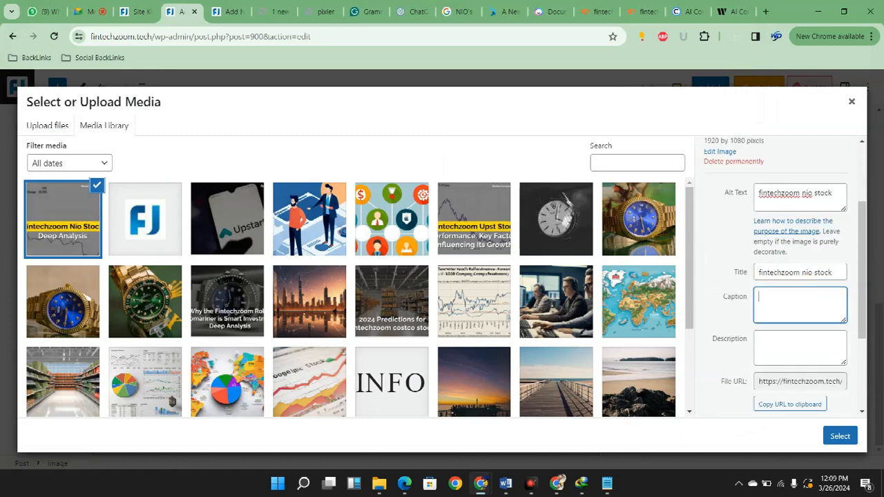
type("fintechzoom nio stock")
left_click(800, 348)
type("fintechzoom nio stock")
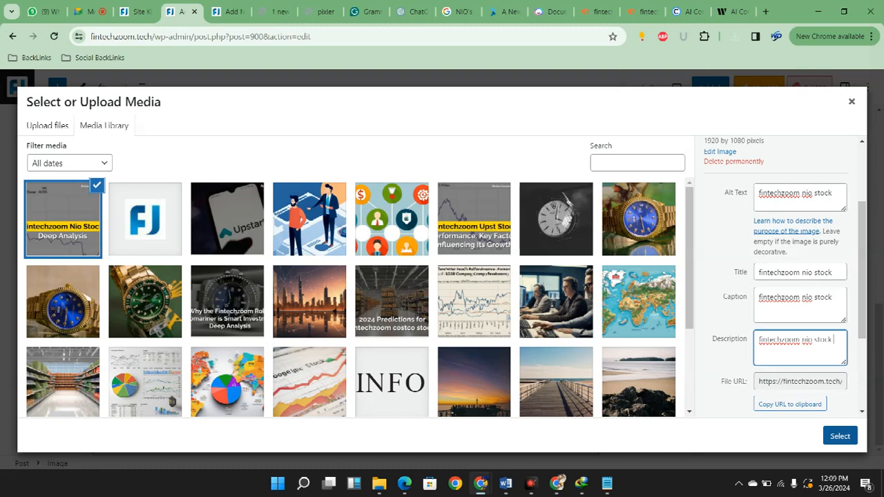
left_click(840, 436)
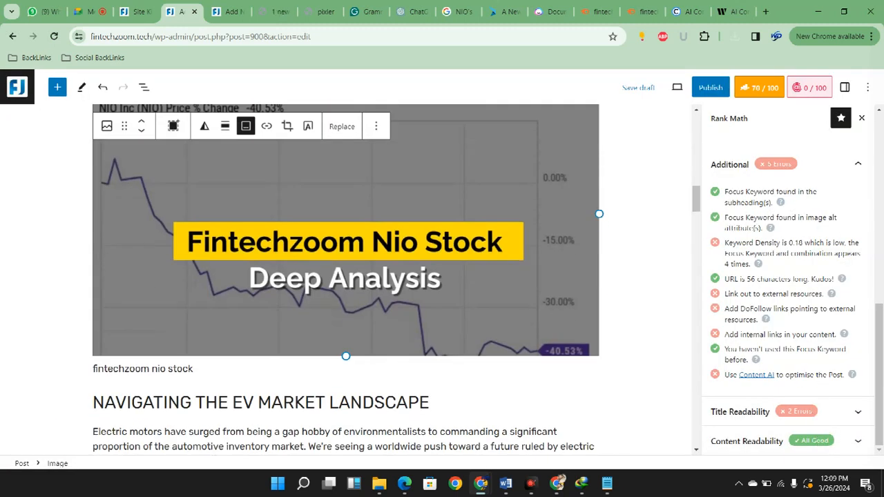
Delete the caption text below the inserted NIO stock image
double_click(122, 369)
key("ctrl+a")
key("ctrl+c")
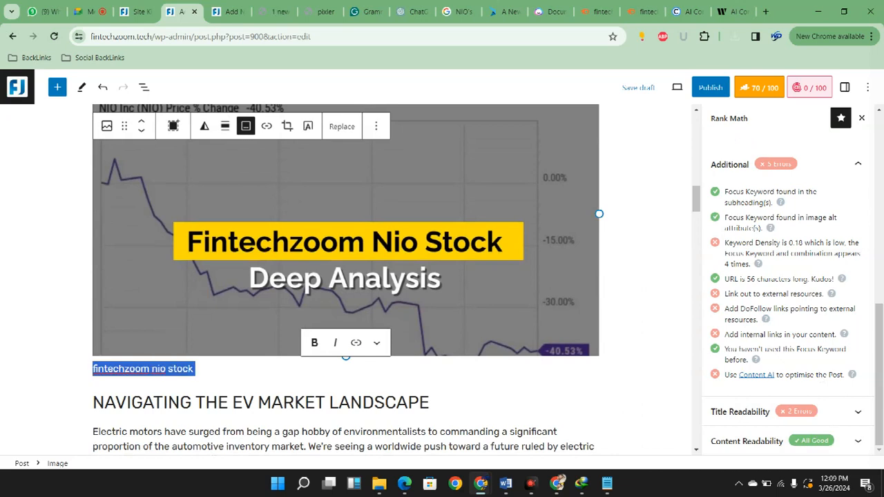
key("BackSpace")
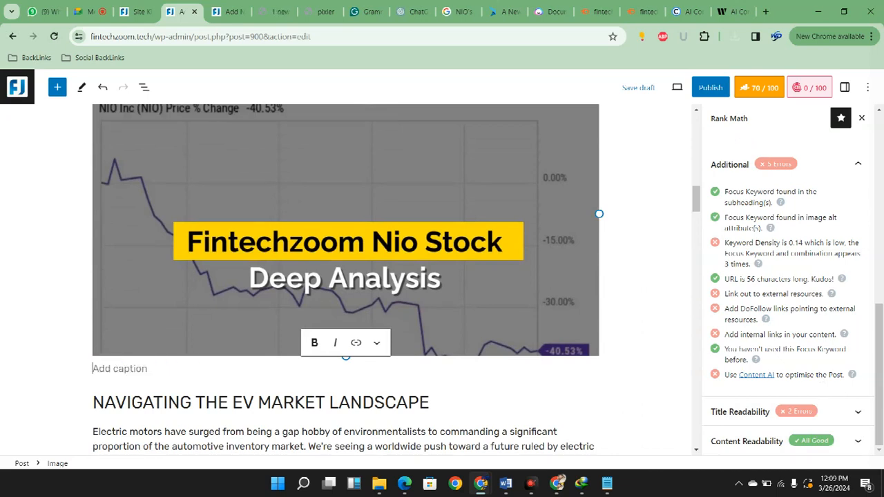
left_click(861, 423)
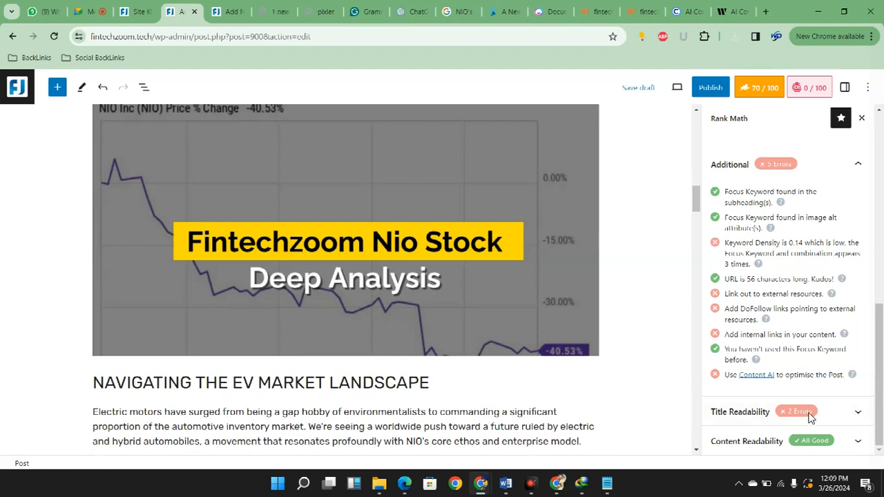
left_click(533, 325)
scroll(489, 301, "up", 1)
left_click(245, 435)
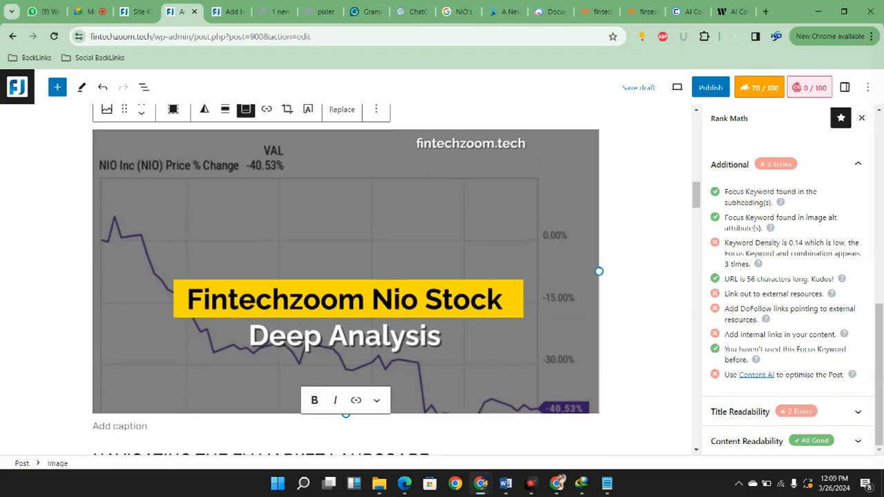
Set the inserted NIO chart image's caption to "fintechzoom nio stock" and align the image to the center
key("ctrl+v")
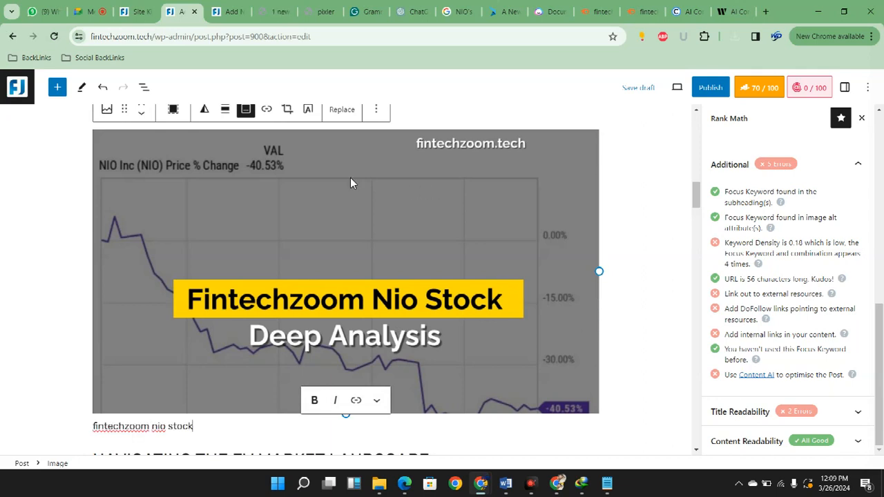
left_click(224, 109)
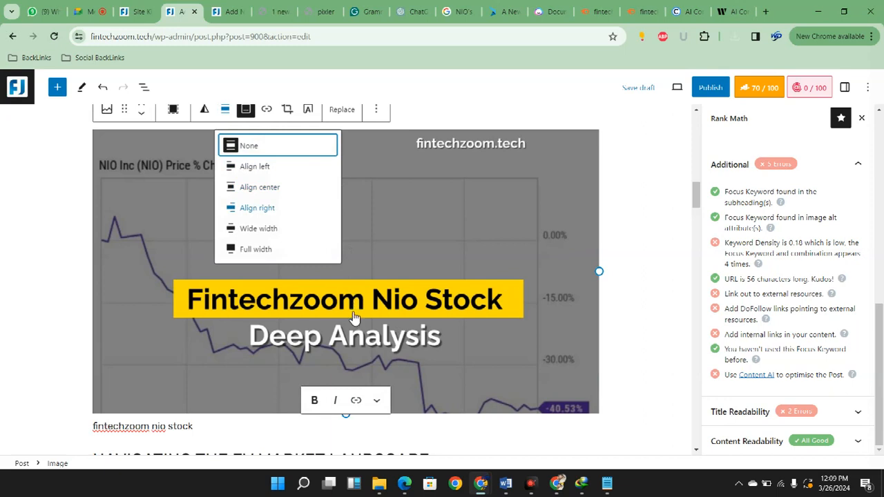
key("Down")
key("Down")
key("Return")
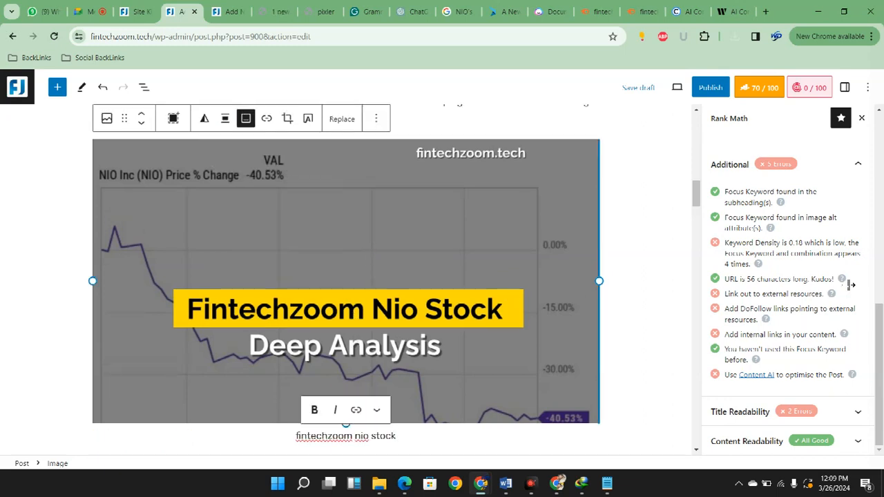
scroll(346, 276, "down", 4)
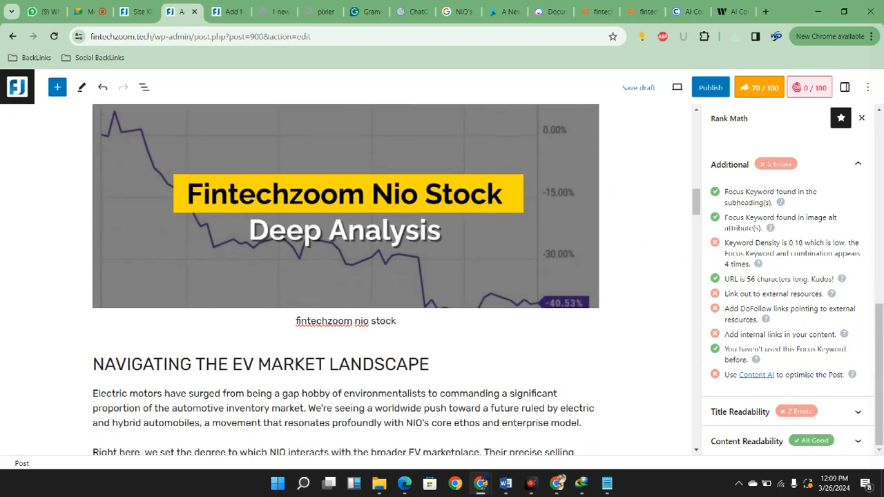
scroll(345, 276, "up", 4)
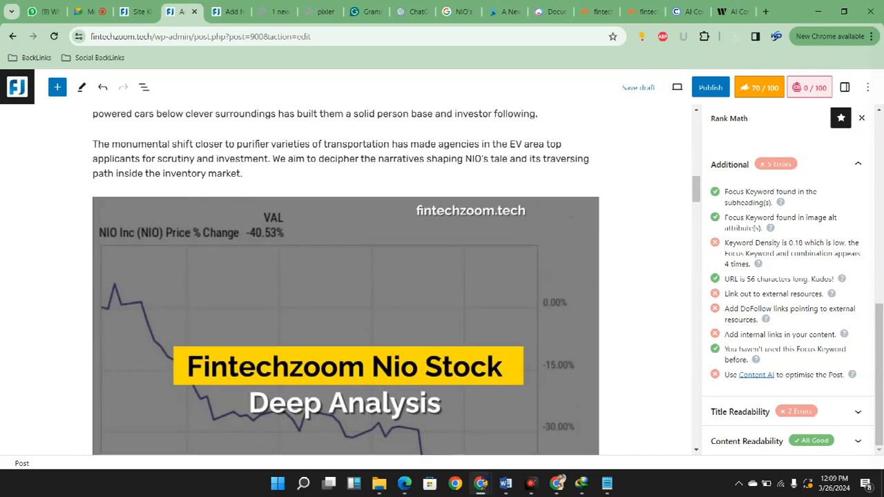
scroll(345, 277, "down", 3)
scroll(346, 276, "down", 7)
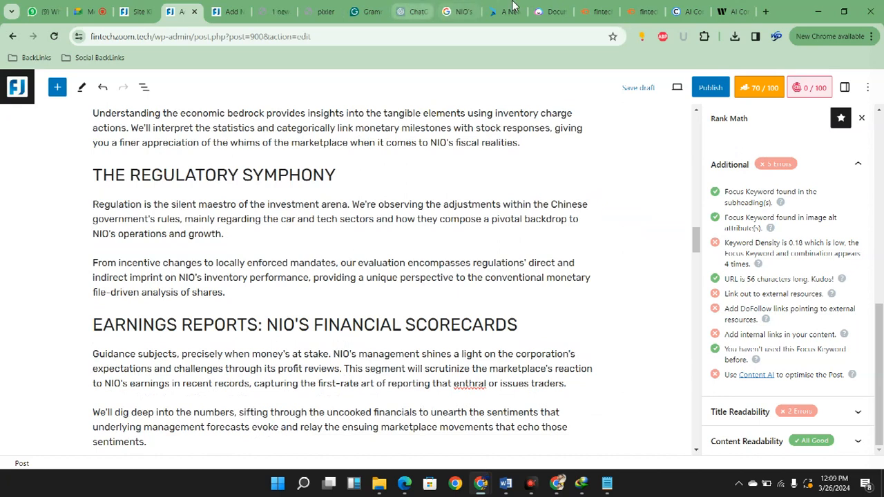
Switch to the ChatGPT conversation on NIO stock analysis and send the request "Suggest me the external links for this blog"
left_click(275, 11)
left_click(322, 11)
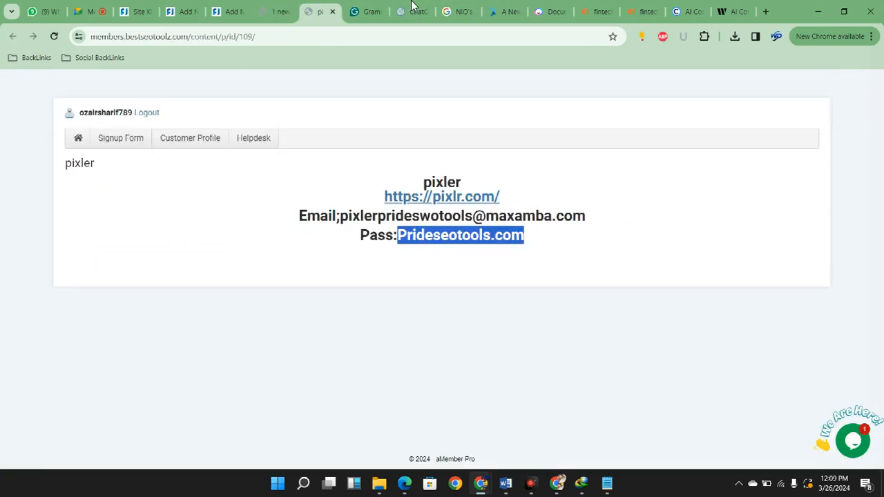
left_click(415, 10)
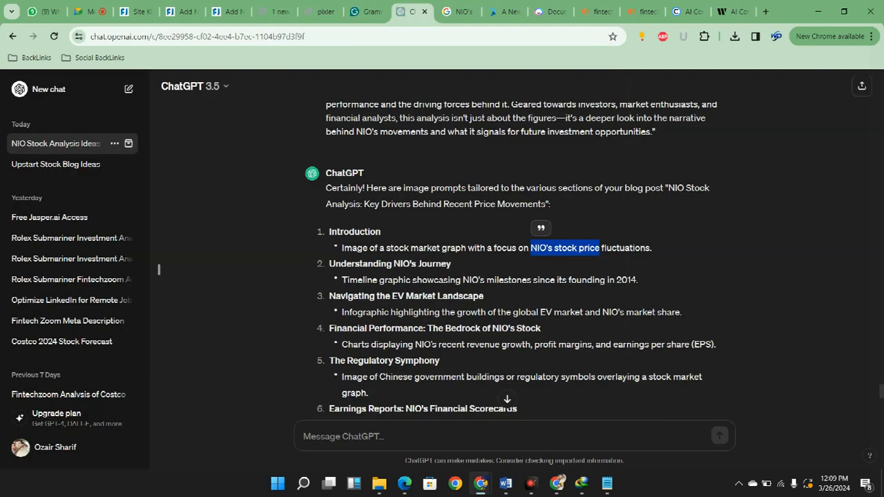
left_click(343, 437)
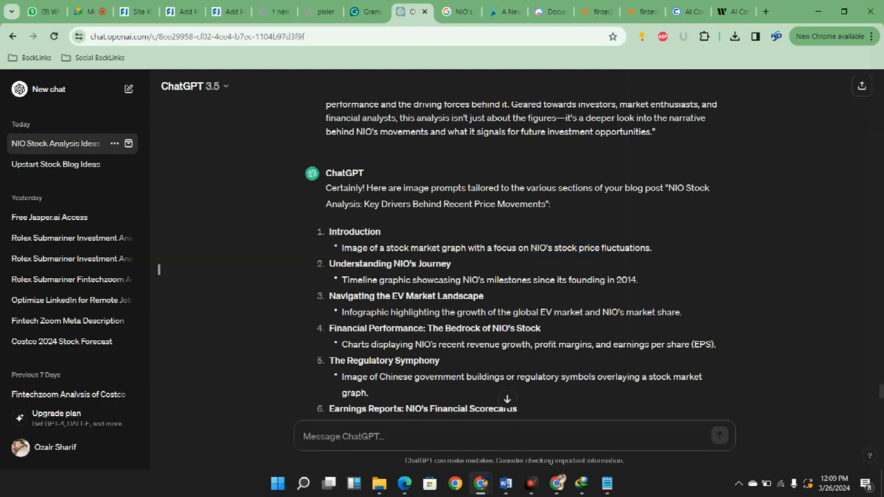
type("W")
key("BackSpace")
type("Sugges")
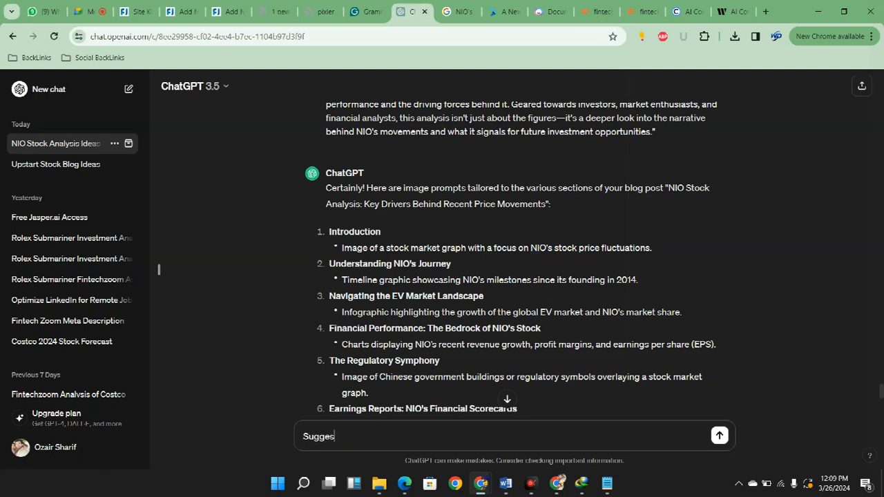
type("t me the externa;l")
key("BackSpace")
type("links d")
key("BackSpace")
type("for this")
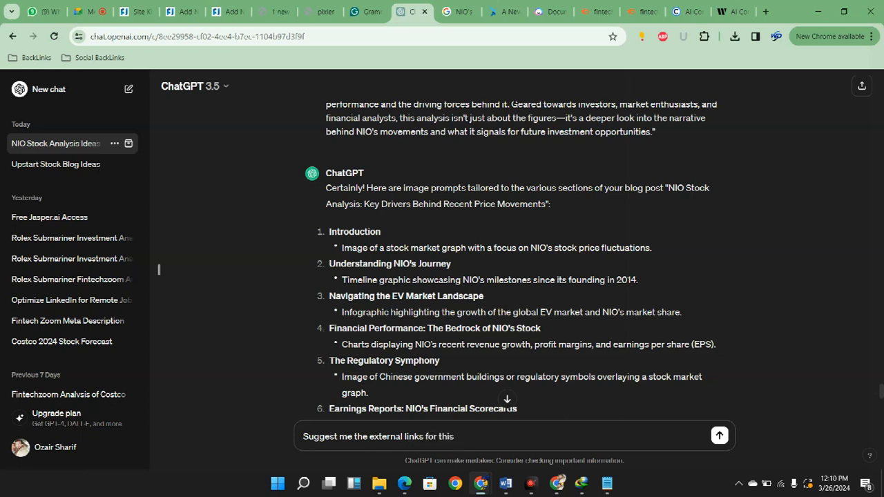
type(" blog")
key("Return")
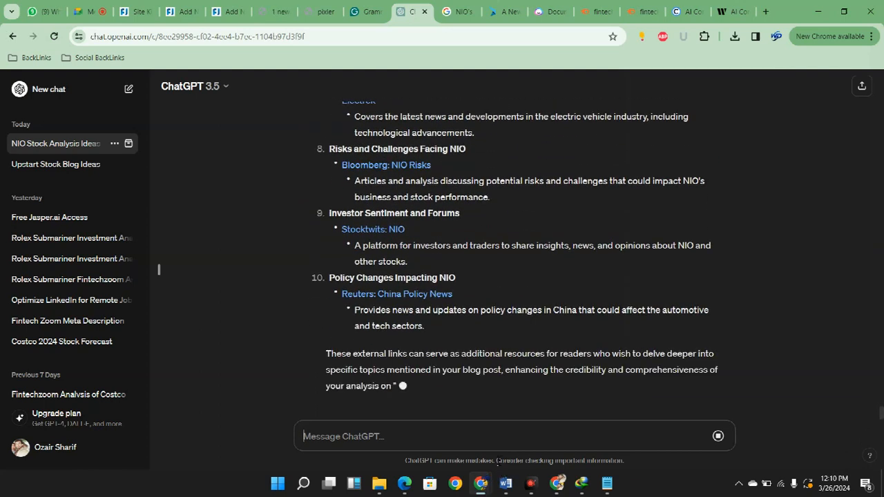
Copy the "NIO Official Website" text from ChatGPT's answer and return to the WordPress NIO post
scroll(519, 387, "up", 10)
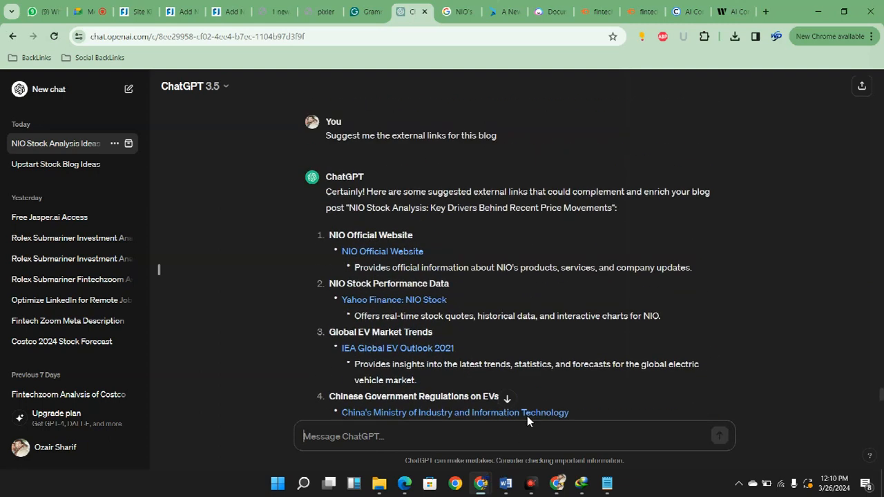
left_click_drag(432, 265, 341, 264)
key("ctrl+c")
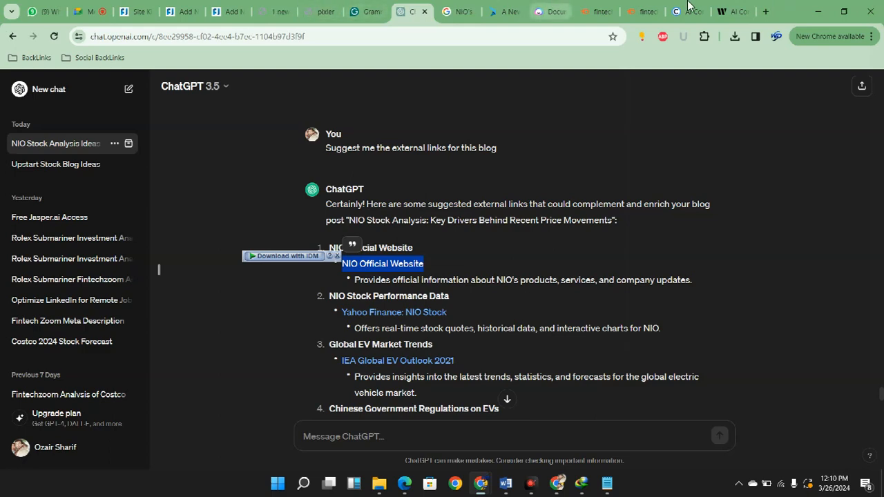
left_click(181, 12)
left_click(138, 12)
left_click(181, 11)
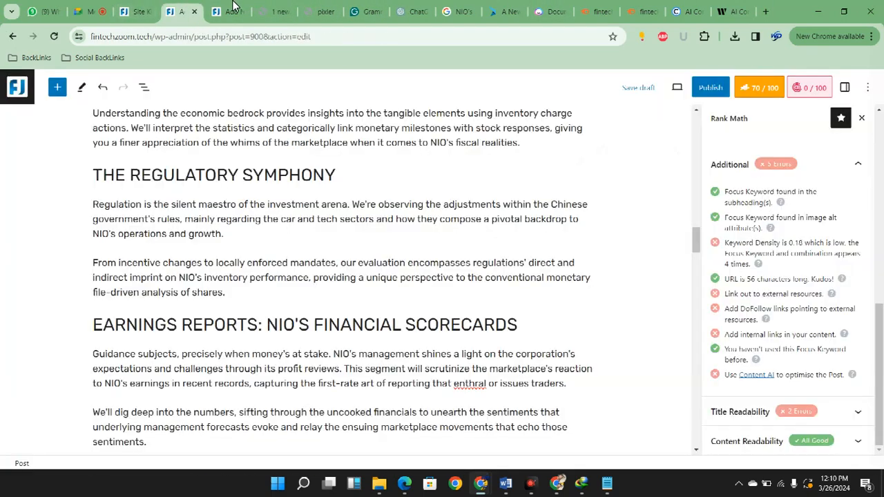
Start adding a link to the word "NIO" in the first sentence of the "Future Outlook: Peering Into the Crystal Ball" section
scroll(413, 308, "up", 15)
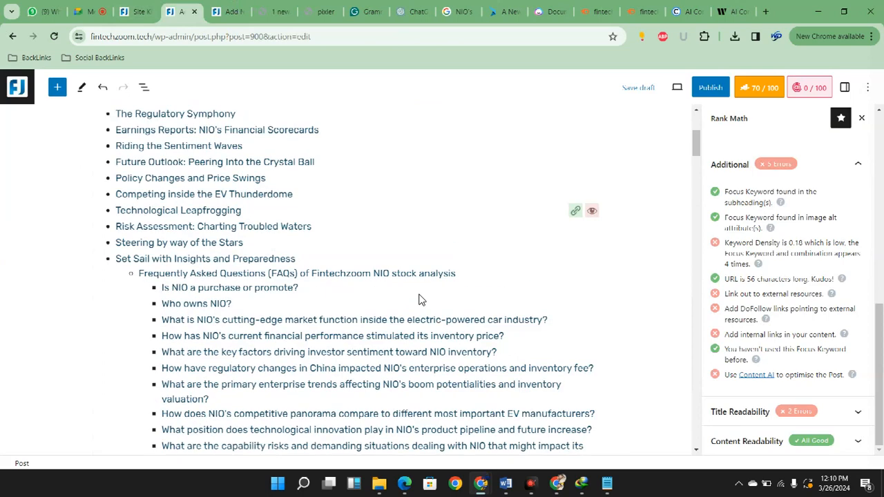
scroll(420, 299, "down", 15)
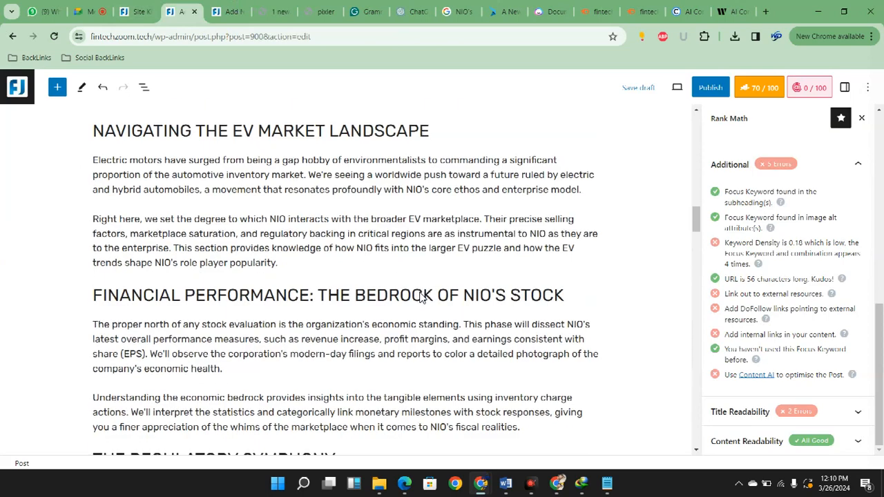
scroll(419, 297, "up", 10)
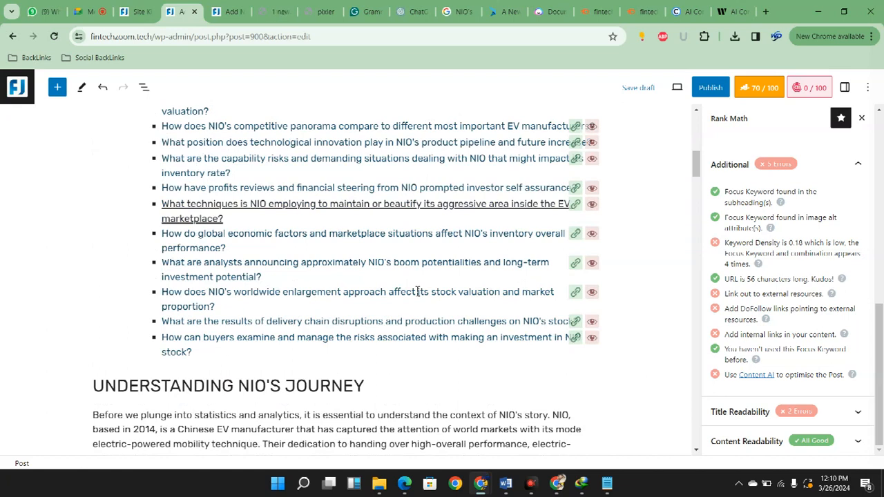
scroll(419, 287, "down", 9)
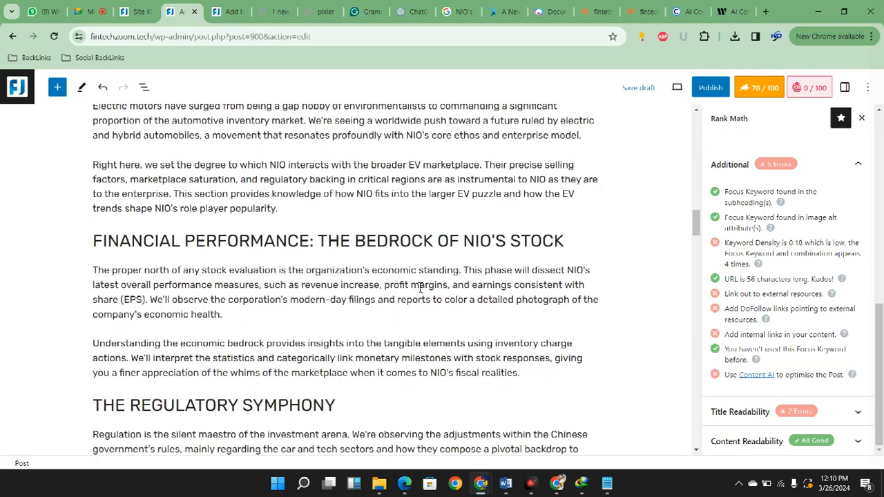
scroll(420, 287, "down", 6)
scroll(420, 289, "down", 6)
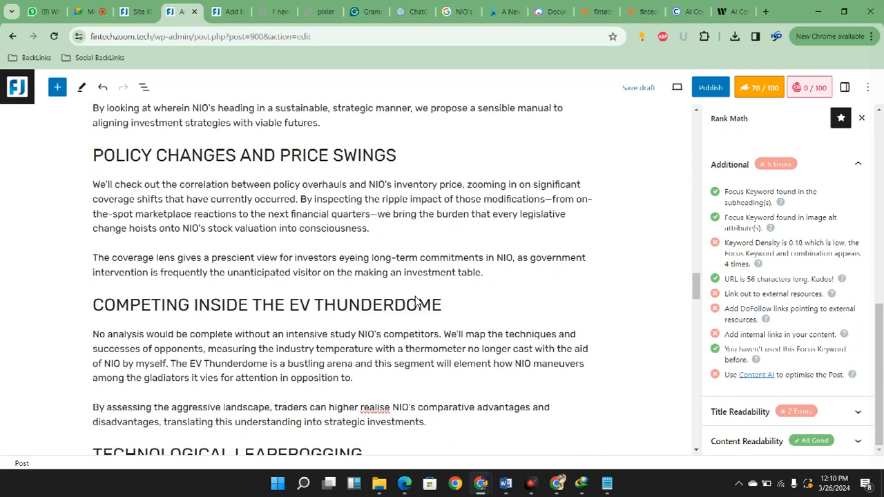
scroll(416, 301, "down", 3)
scroll(417, 303, "up", 2)
scroll(449, 339, "up", 2)
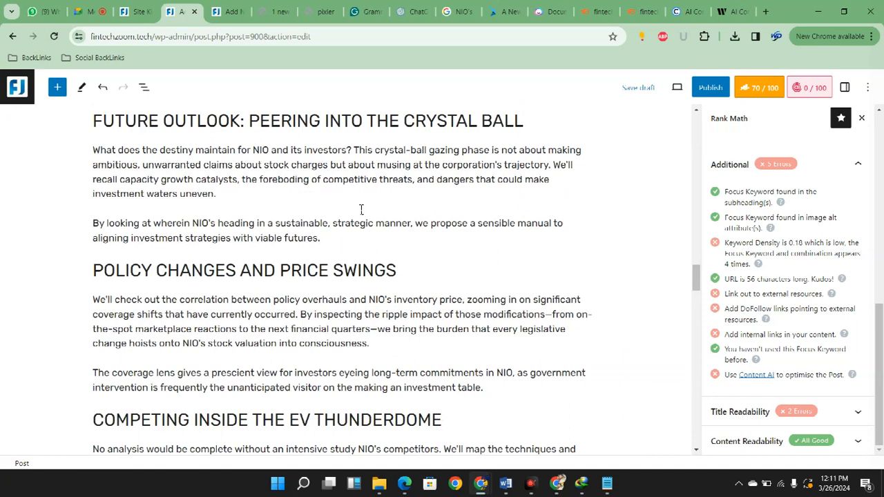
left_click_drag(253, 150, 269, 150)
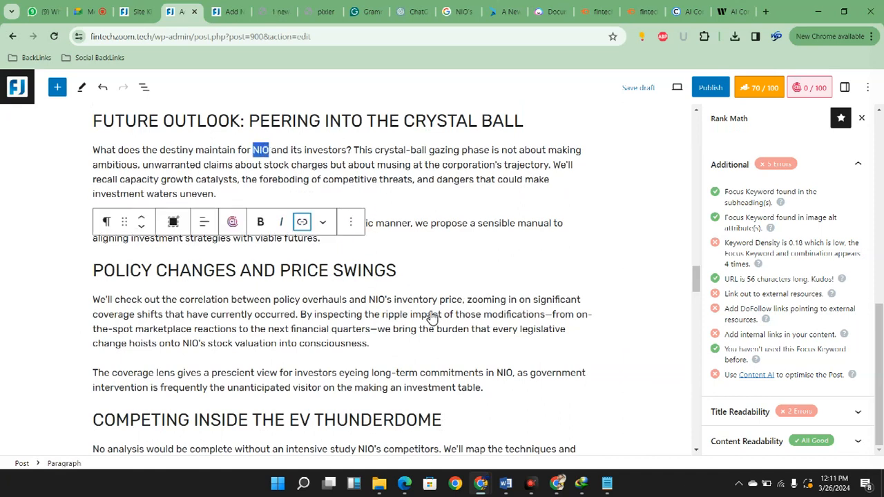
key("ctrl+k")
key("ctrl+v")
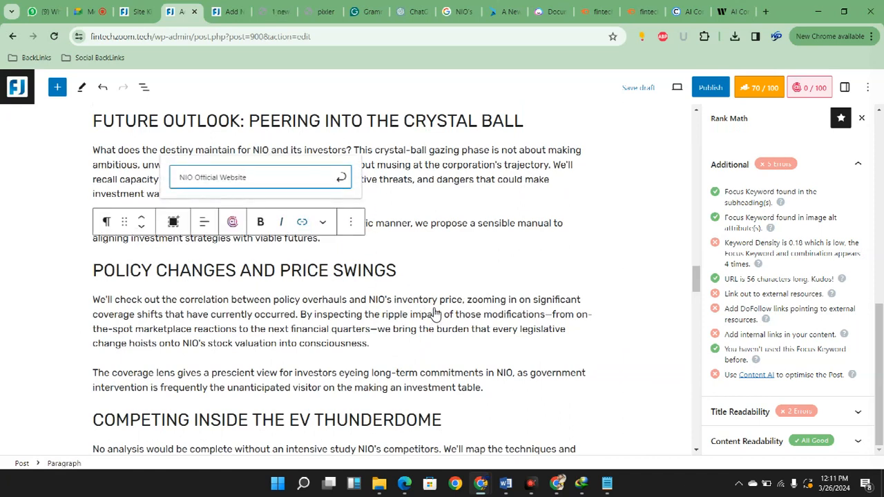
key("ctrl+shift+Left")
key("ctrl+shift+Left")
key("ctrl+shift+Left")
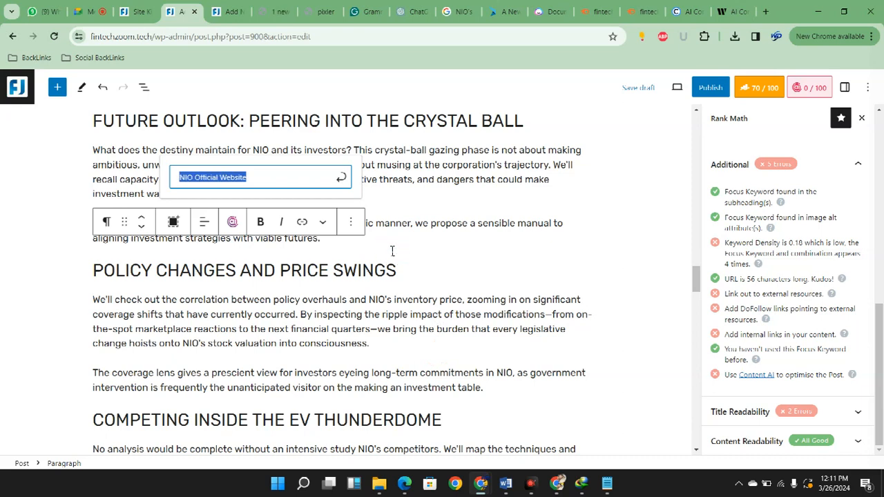
key("BackSpace")
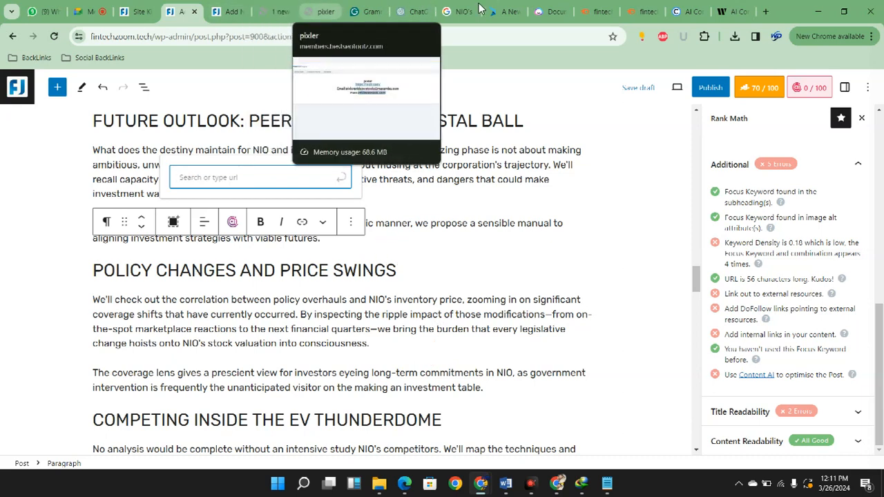
left_click(415, 11)
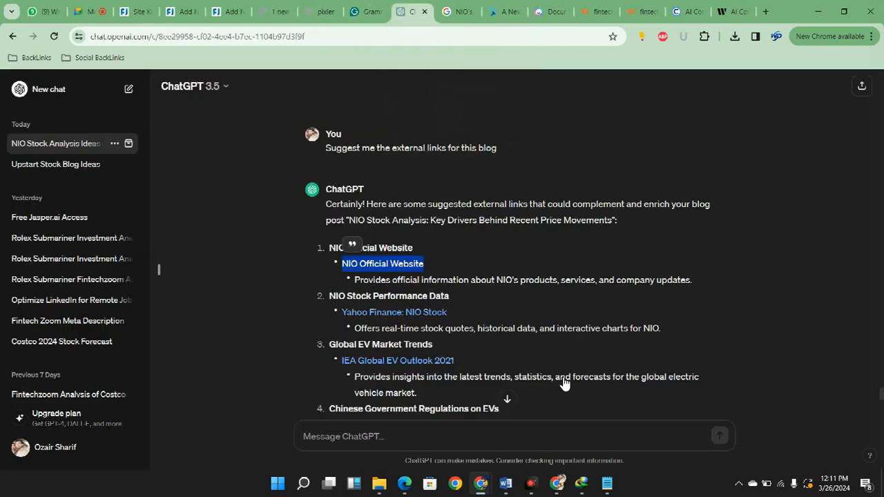
right_click(405, 261)
left_click(608, 174)
left_click(228, 11)
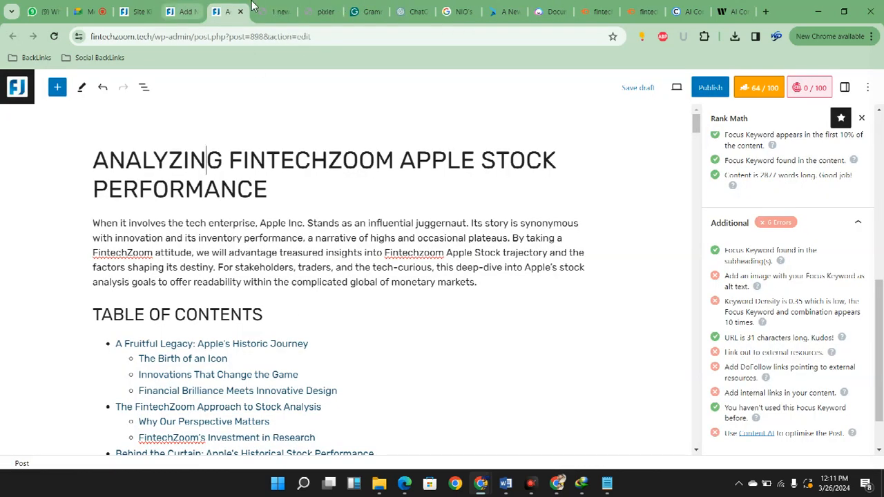
left_click(185, 11)
type("https://www.nio.com/")
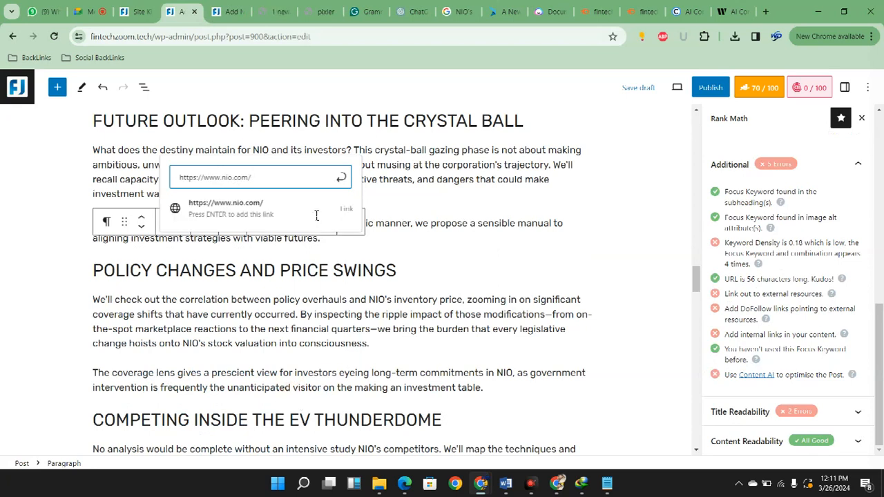
left_click(317, 216)
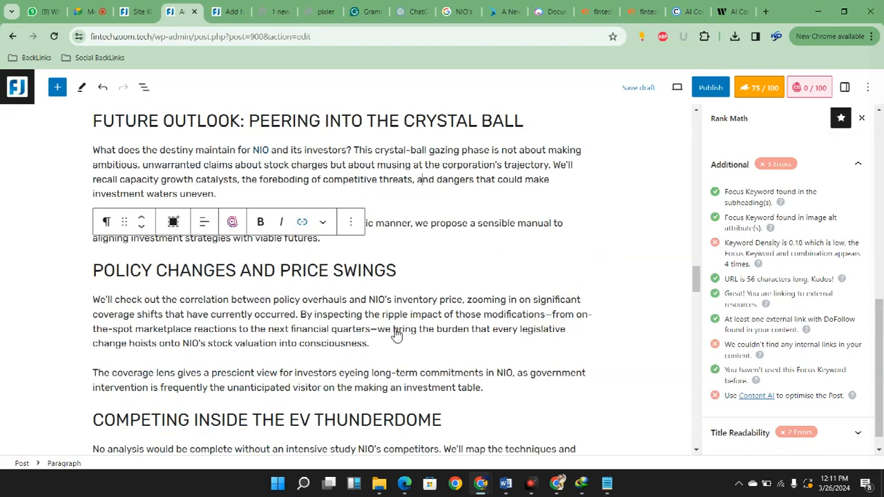
left_click(261, 150)
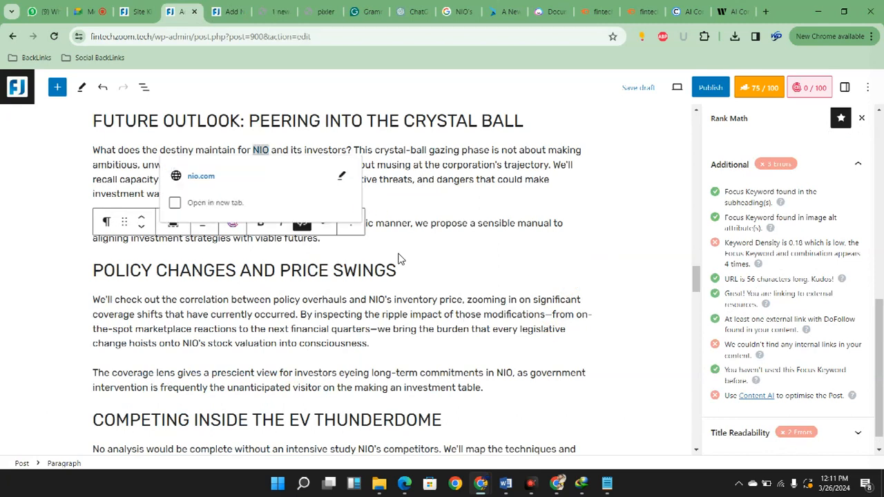
left_click(431, 205)
Move the ChatGPT tab beside the WordPress post tabs and copy the "Yahoo Finance: NIO Stock" link's address
left_click(232, 7)
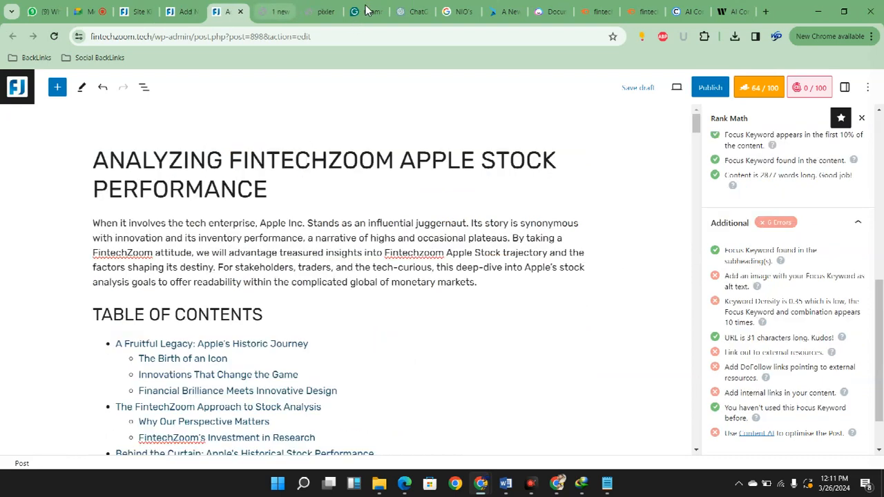
left_click_drag(419, 8, 261, 8)
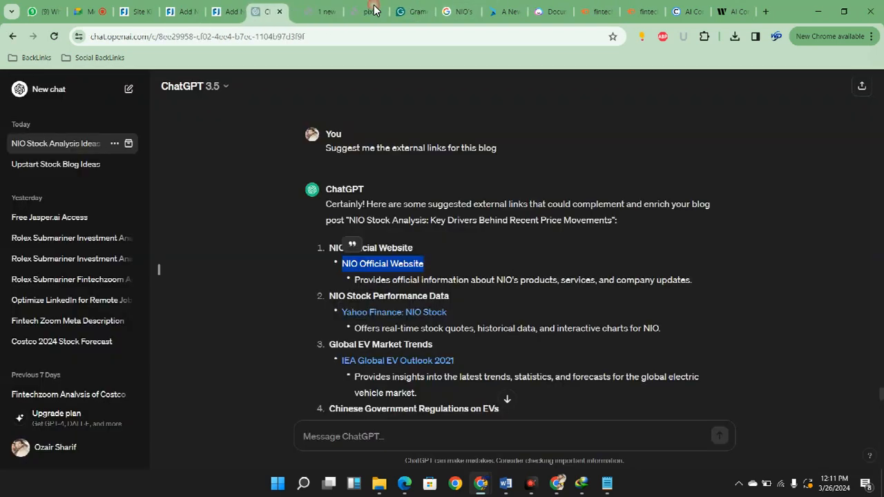
left_click(600, 403)
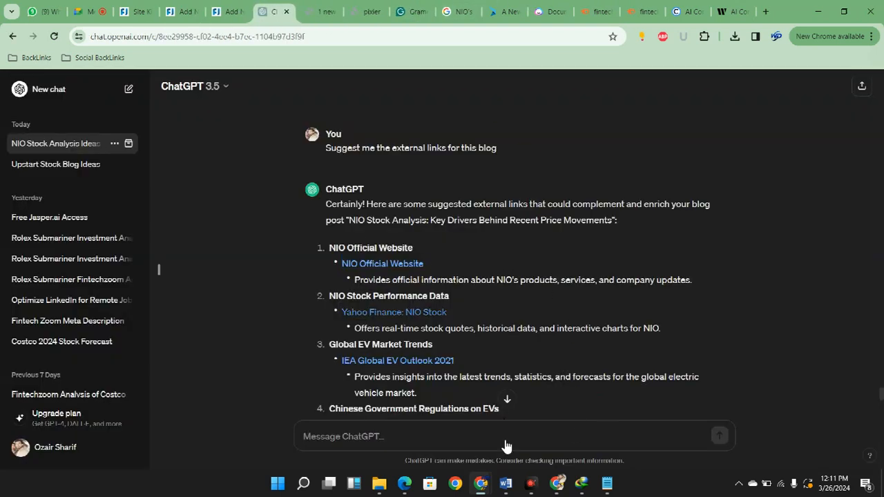
left_click_drag(465, 414, 627, 416)
left_click(625, 441)
right_click(443, 312)
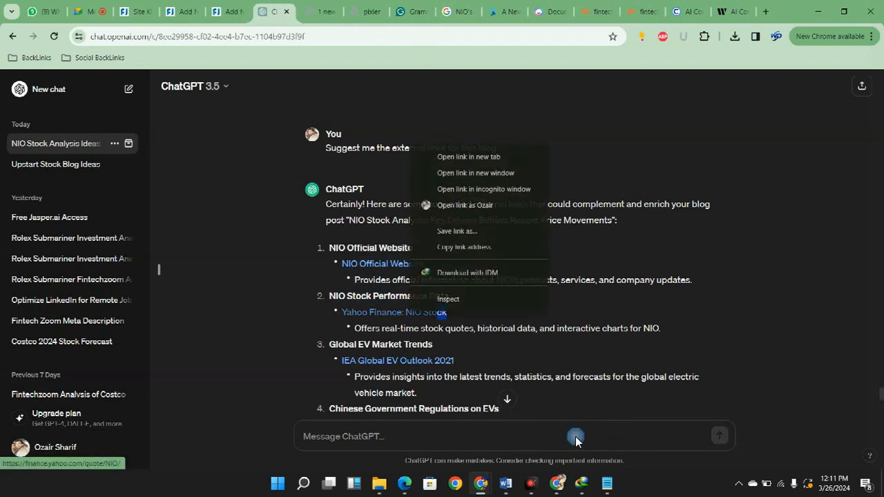
left_click(640, 345)
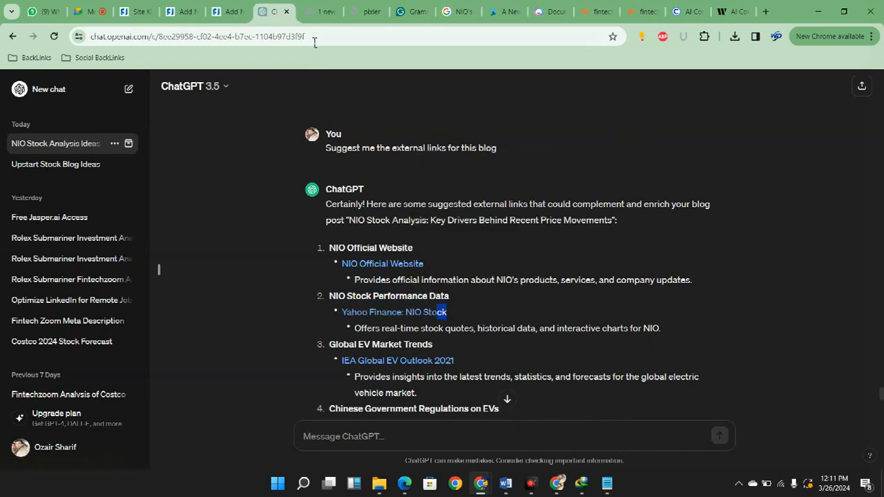
Return to the WordPress NIO post and search the page for "perfor" to find a spot for the Yahoo Finance link
key("ctrl+shift+Tab")
key("ctrl+shift+Tab")
left_click(340, 235)
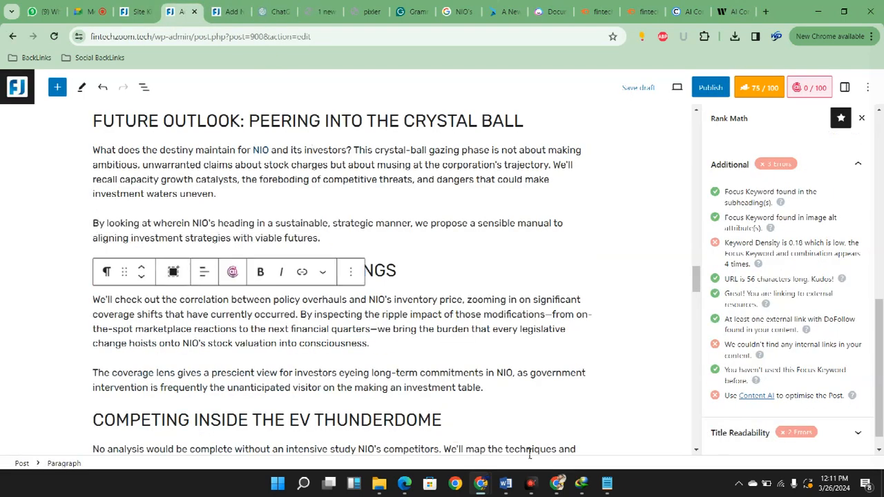
key("ctrl+f")
type("perfor")
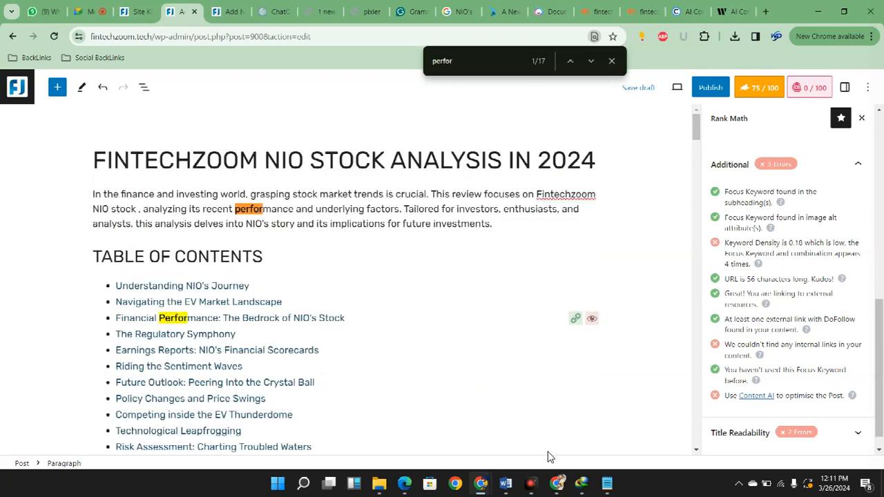
scroll(299, 453, "down", 10)
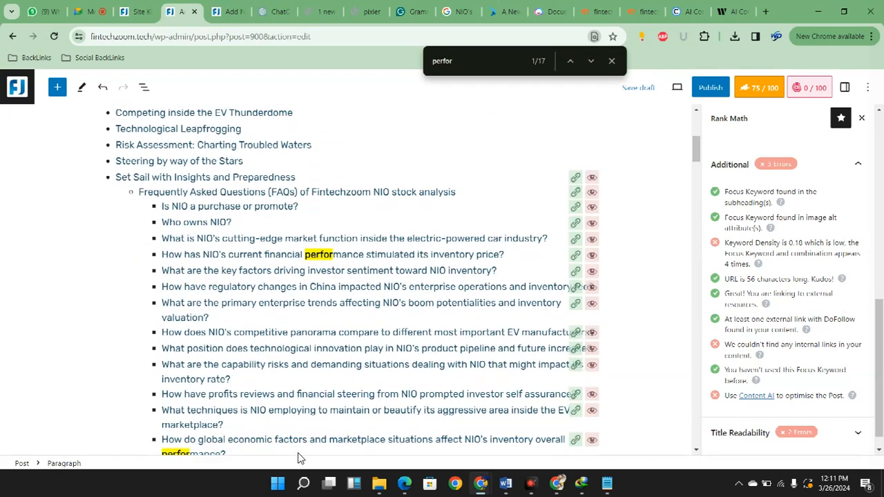
scroll(299, 453, "down", 10)
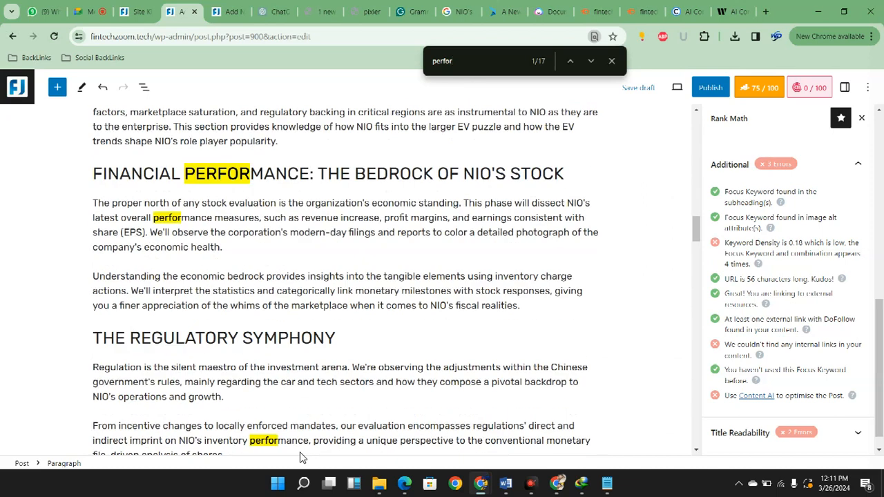
left_click_drag(154, 218, 173, 217)
key("shift+Left")
key("shift+Left")
key("shift+Left")
key("shift+Left")
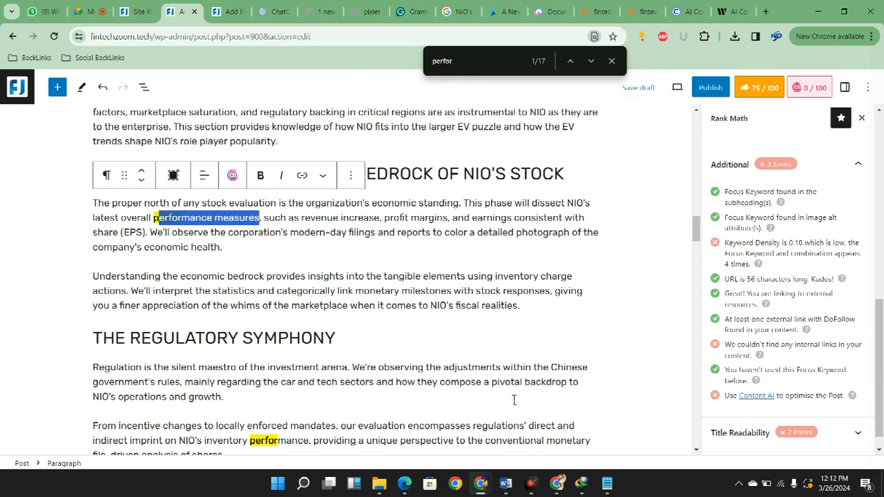
Link the word "performance" in the first "Technological Leapfrogging" paragraph to the copied address finance.yahoo.com/quote/NIO/
scroll(514, 400, "down", 5)
scroll(405, 432, "down", 10)
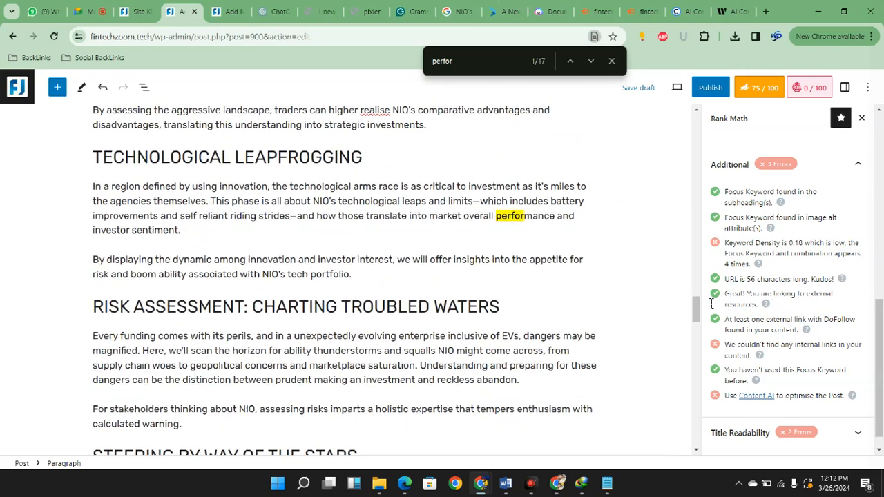
left_click_drag(496, 216, 549, 218)
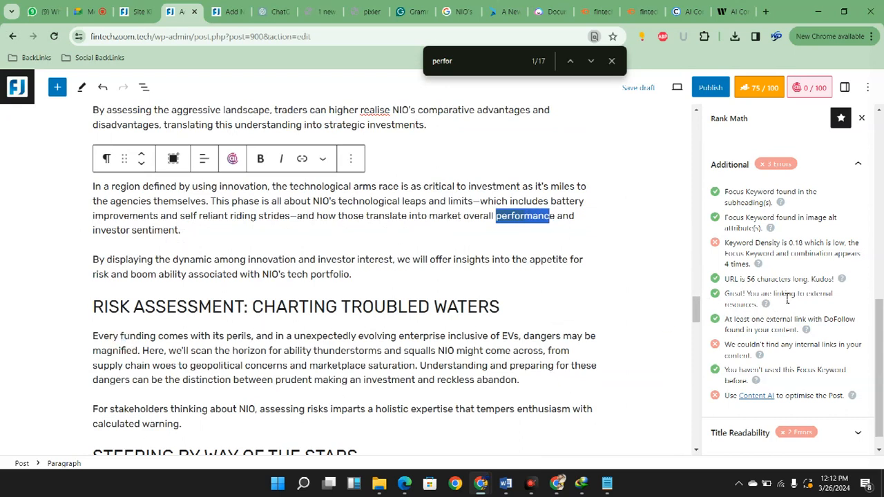
left_click_drag(555, 216, 495, 216)
key("ctrl+v")
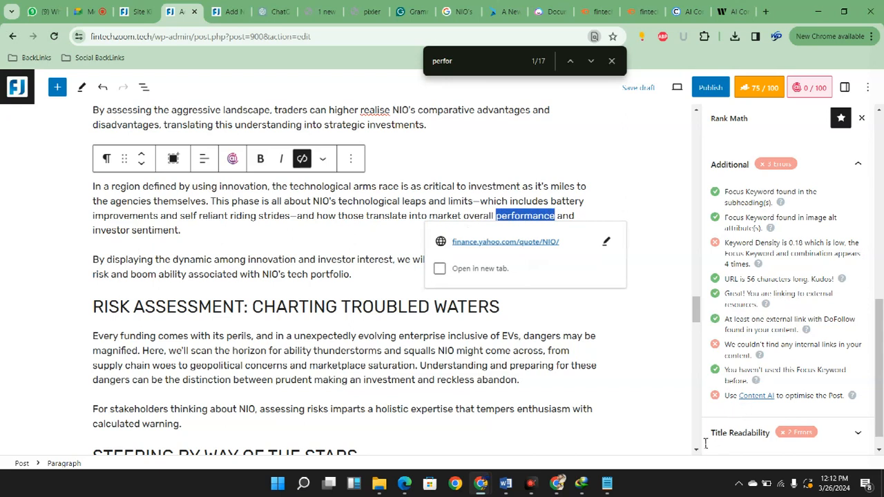
left_click(363, 337)
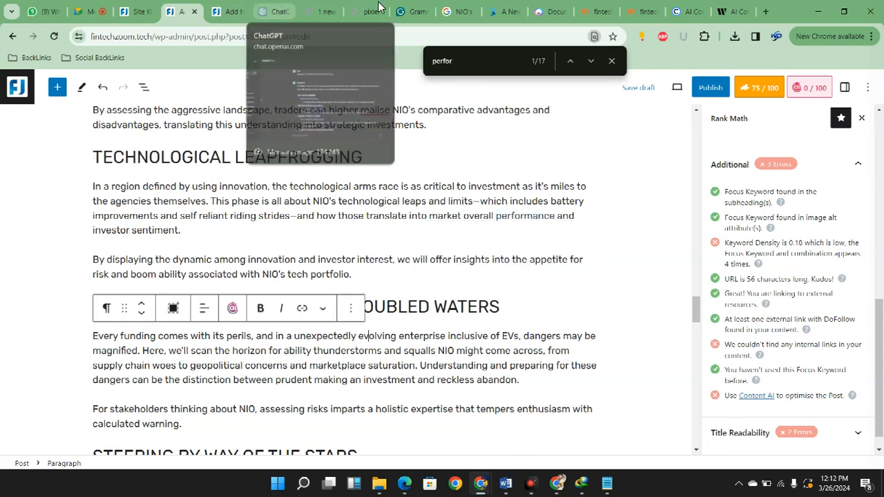
Review the remaining external link suggestions in ChatGPT's answer and glance at the Apple stock post
left_click(277, 11)
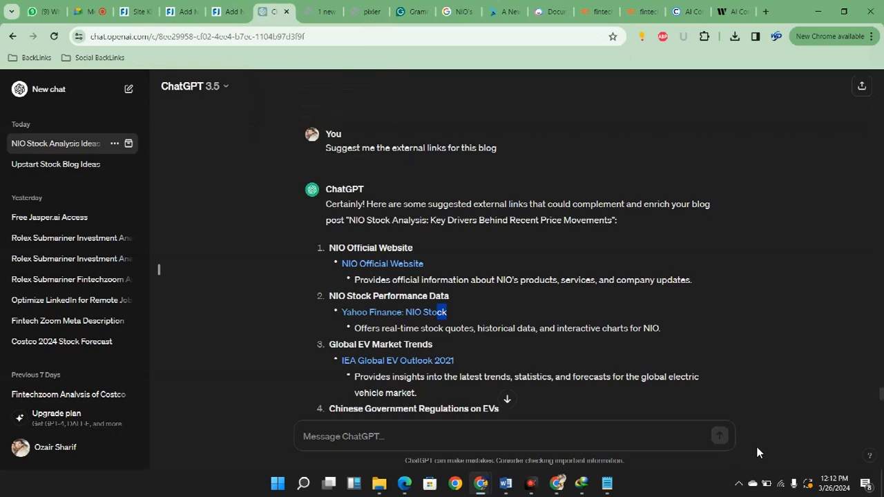
scroll(619, 423, "down", 2)
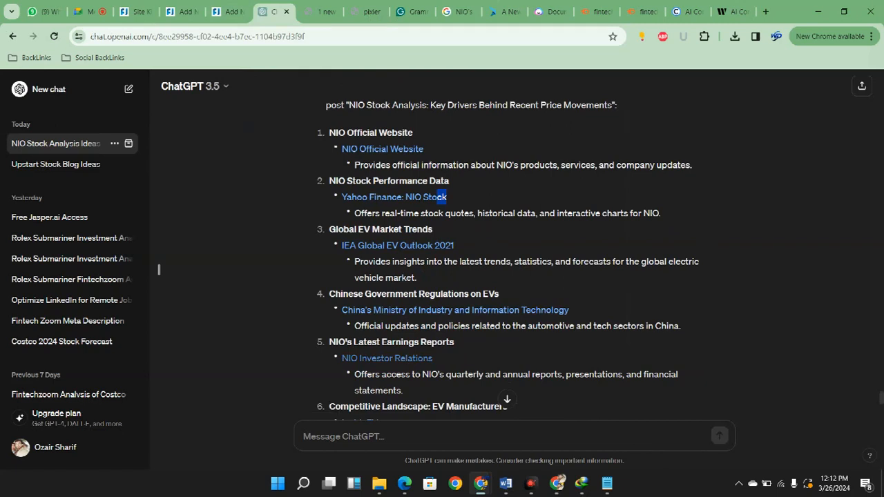
scroll(508, 276, "down", 1)
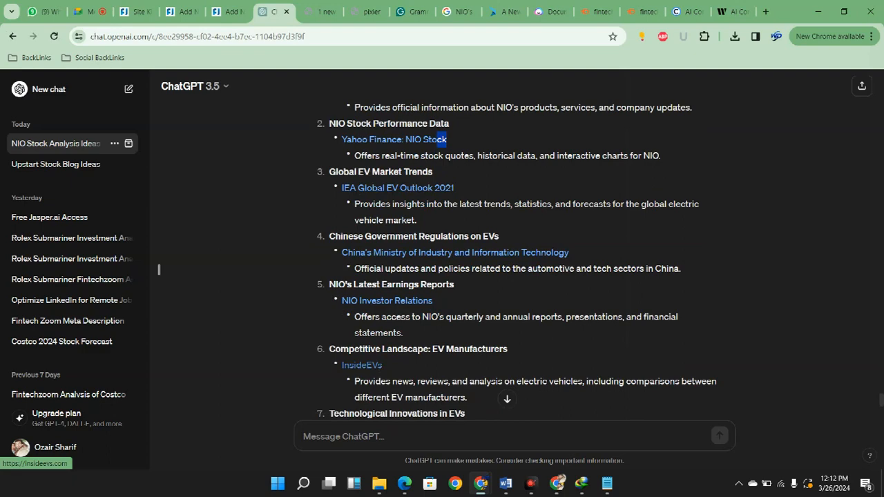
left_click(231, 11)
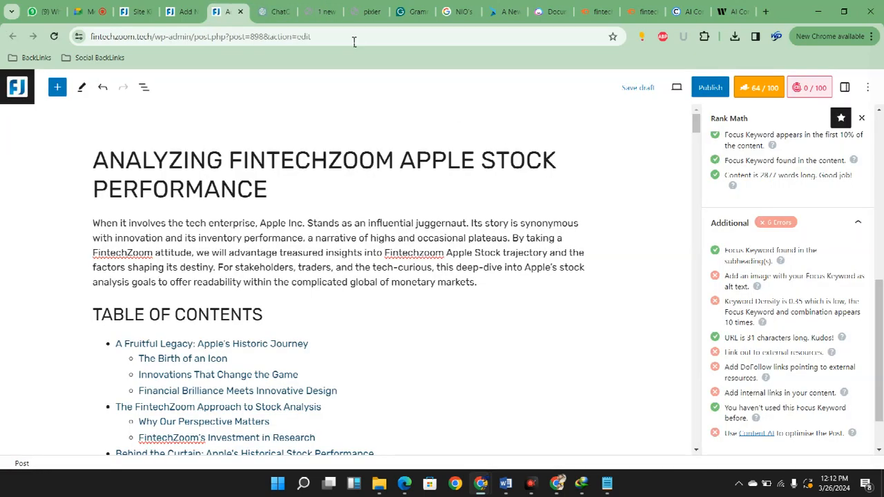
scroll(442, 397, "down", 10)
scroll(463, 396, "up", 10)
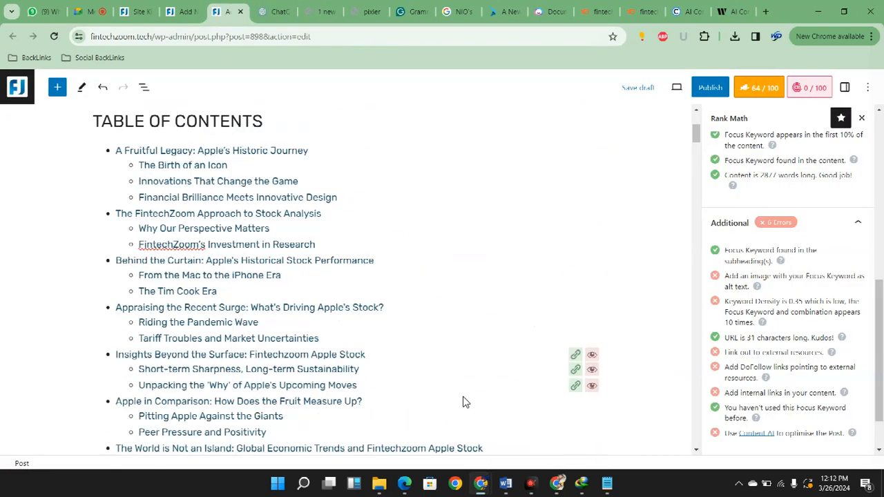
In the NIO post, add a new paragraph reading "Also Read:" at the end of "The Regulatory Symphony" section
left_click(181, 12)
scroll(656, 452, "down", 9)
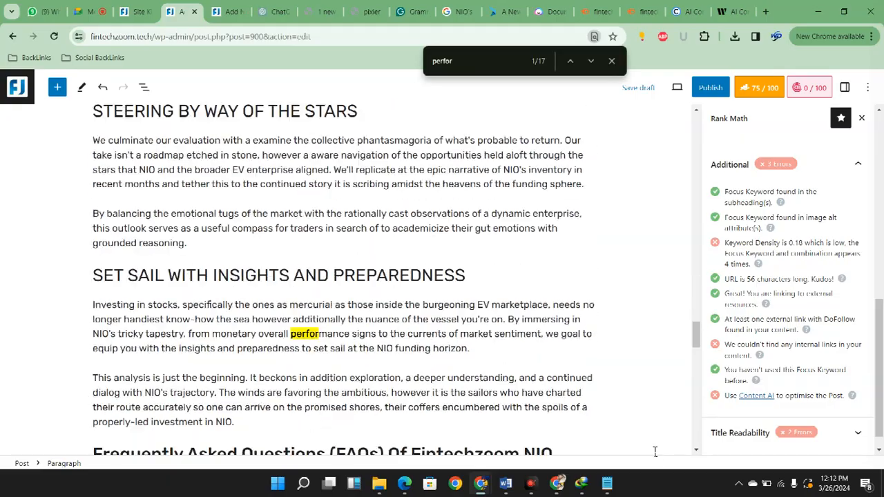
scroll(656, 452, "down", 8)
scroll(655, 450, "up", 15)
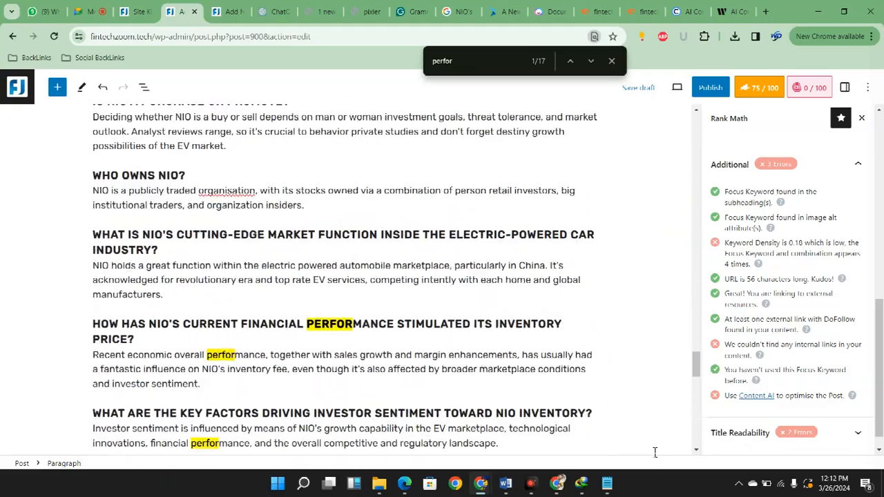
scroll(655, 449, "up", 20)
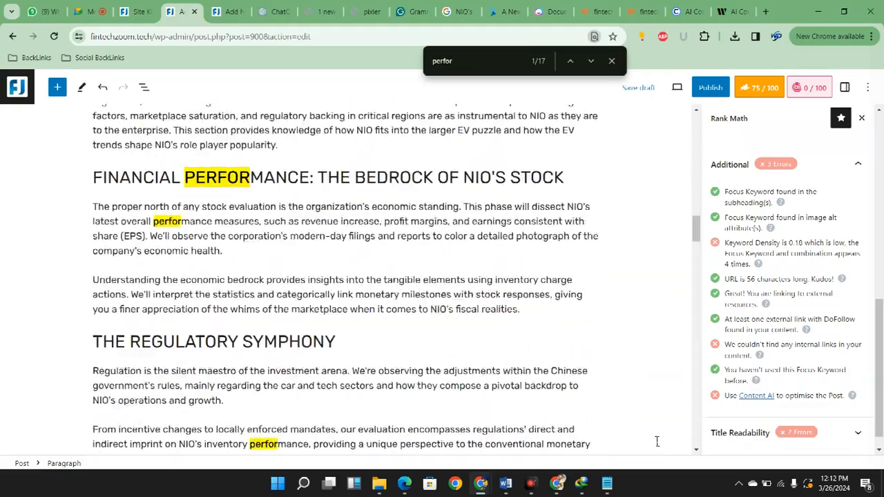
scroll(658, 450, "up", 10)
scroll(659, 449, "down", 15)
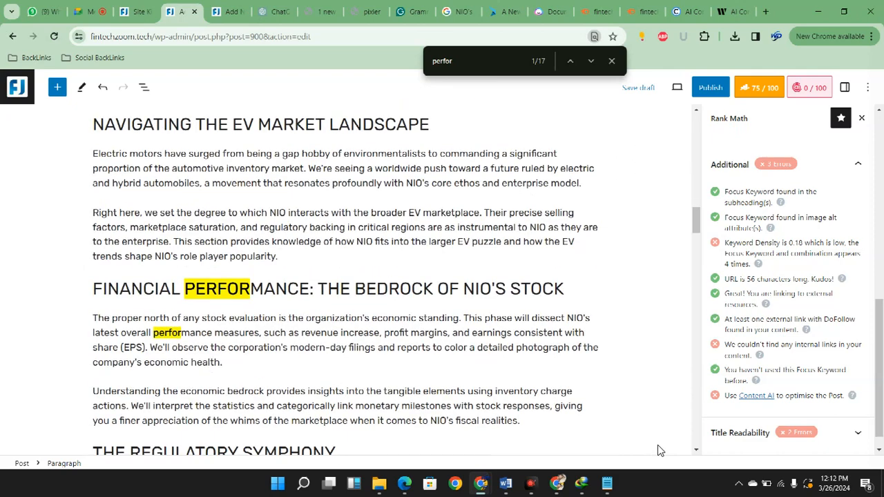
scroll(299, 415, "down", 3)
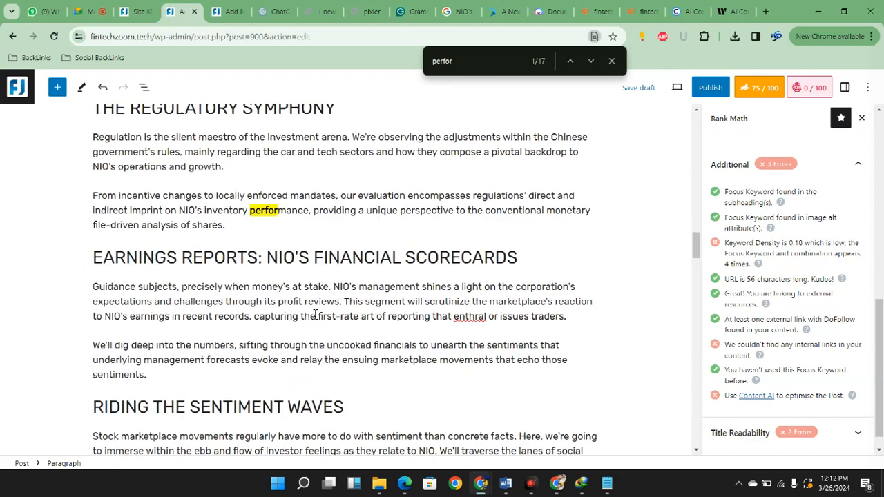
scroll(352, 389, "up", 8)
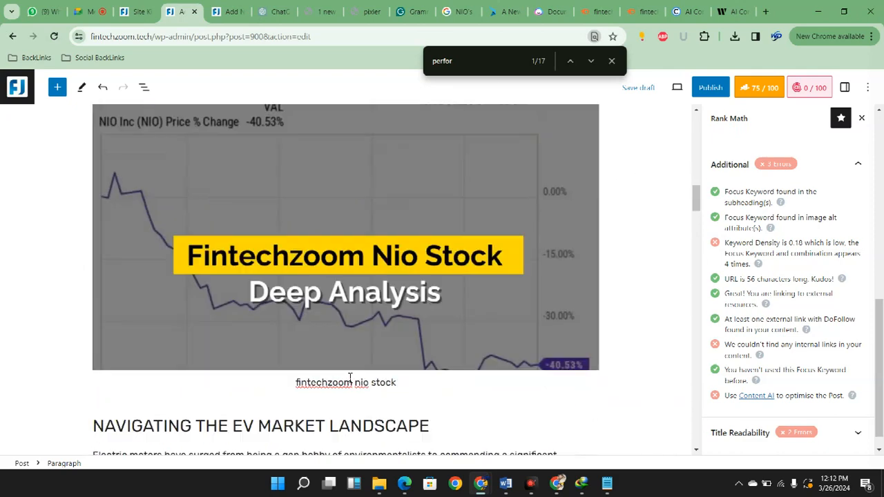
scroll(360, 387, "down", 2)
scroll(352, 380, "down", 6)
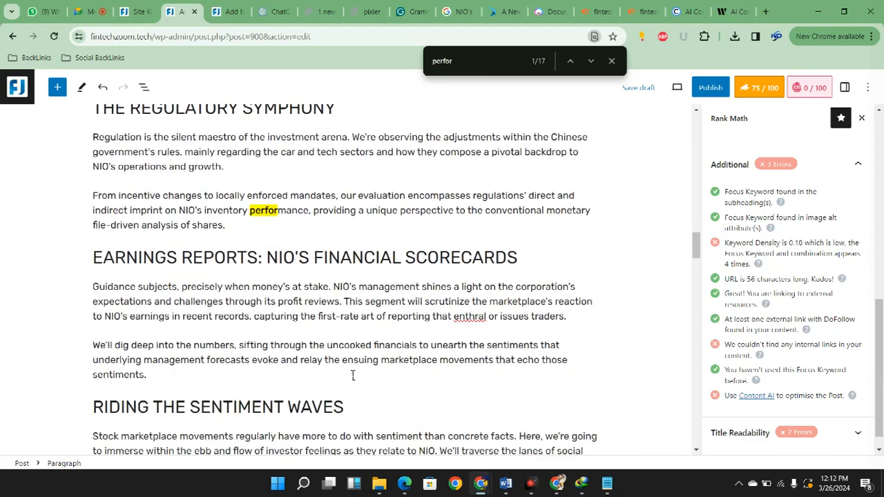
key("Return")
type("Also Read:")
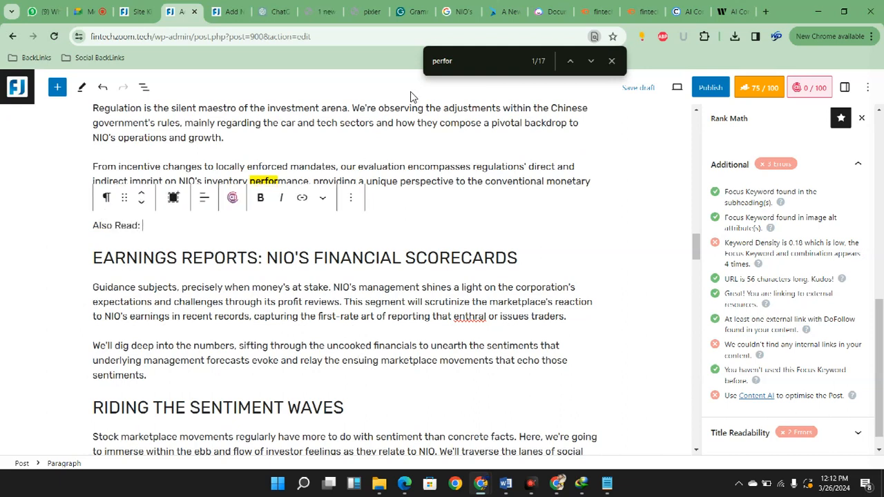
Open the Fintech Zoom website's front page in a new tab from the WordPress dashboard and switch to it
left_click(138, 11)
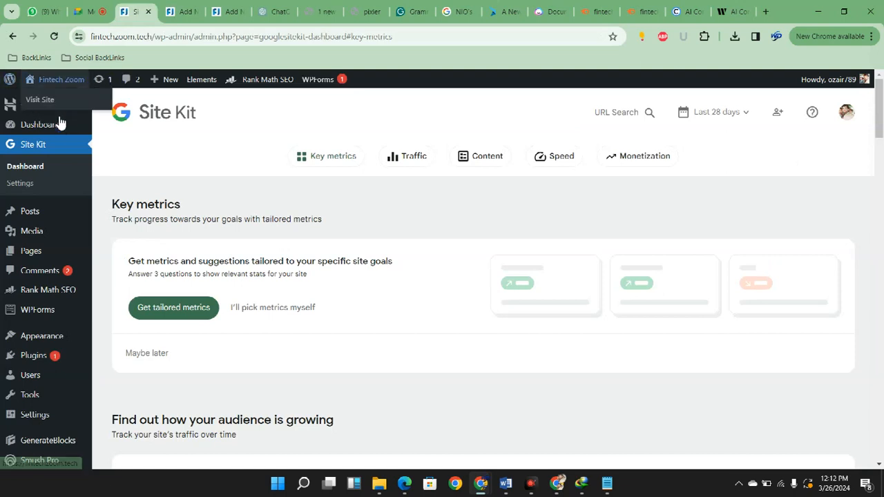
right_click(44, 100)
left_click(103, 110)
left_click(217, 11)
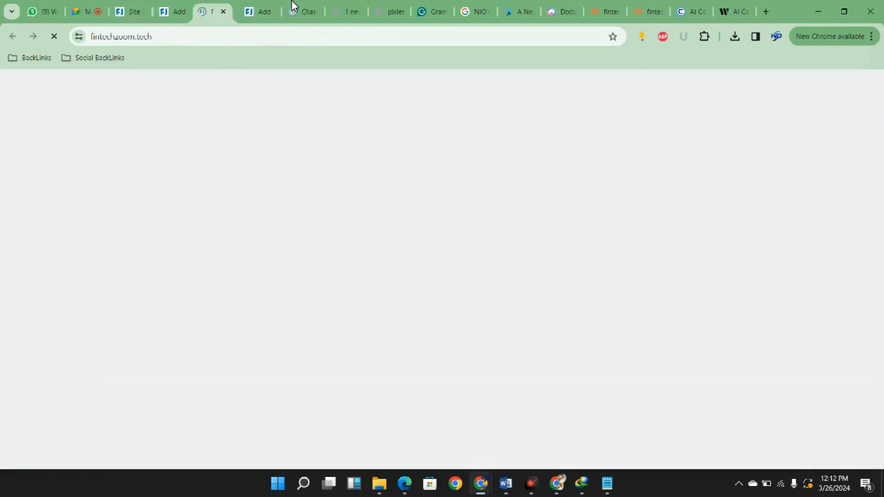
scroll(432, 375, "down", 3)
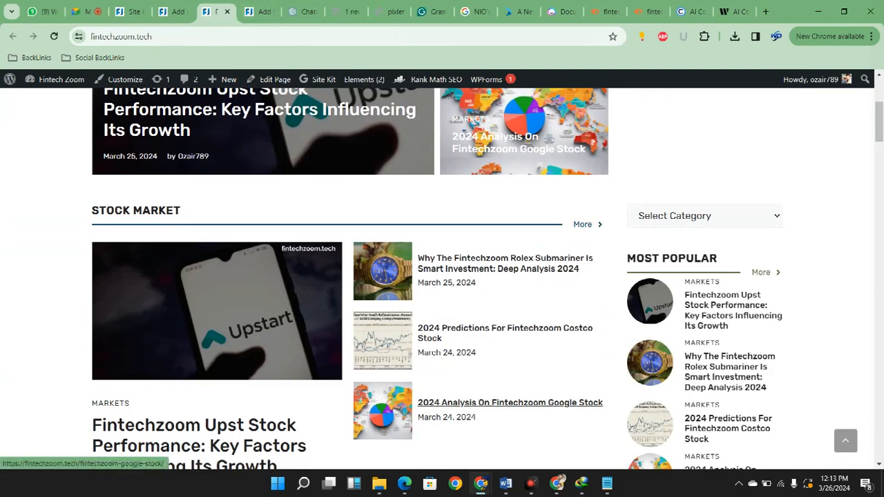
Copy the linked title "2024 Analysis On Fintechzoom Google Stock" from the site's Most Popular list and paste it after "Also Read:" in the NIO post
left_click_drag(728, 326, 518, 404)
left_click(518, 439)
scroll(518, 439, "down", 2)
left_click_drag(713, 405, 684, 382)
key("ctrl+c")
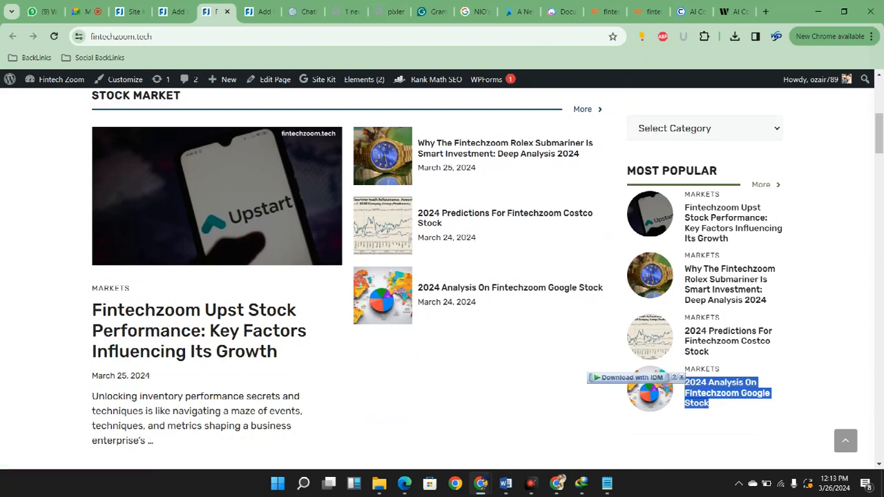
left_click(172, 12)
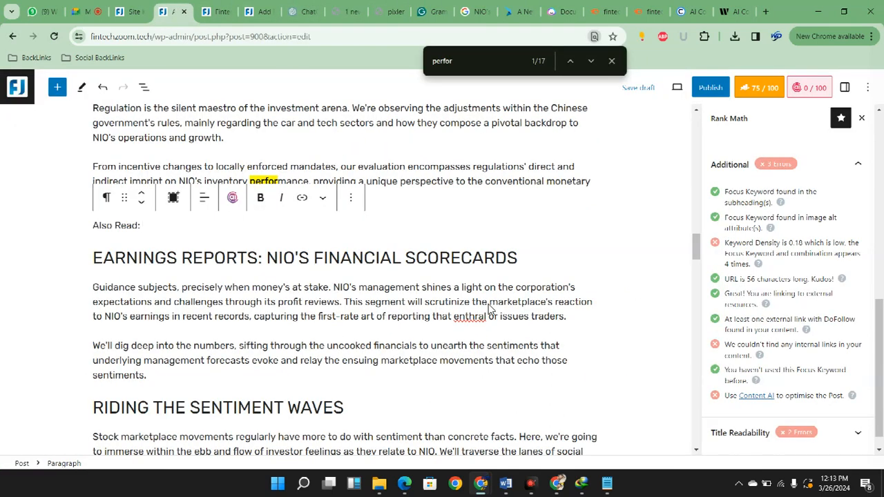
key("ctrl+v")
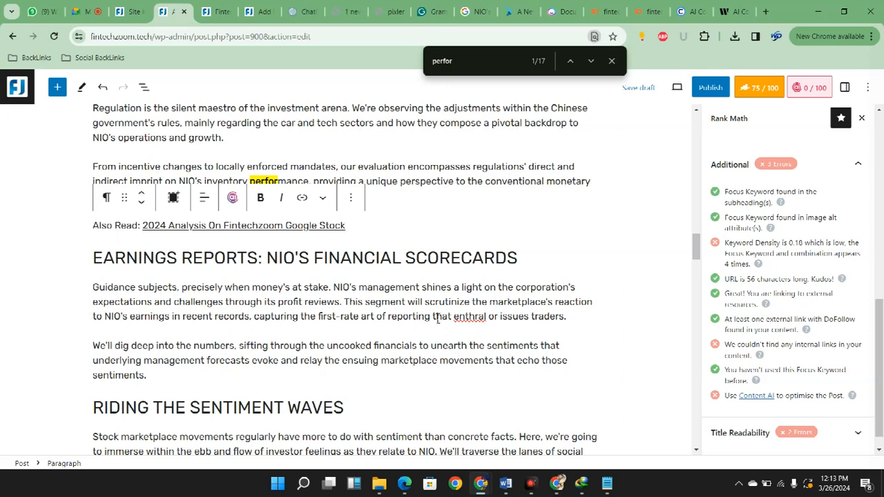
left_click(303, 225)
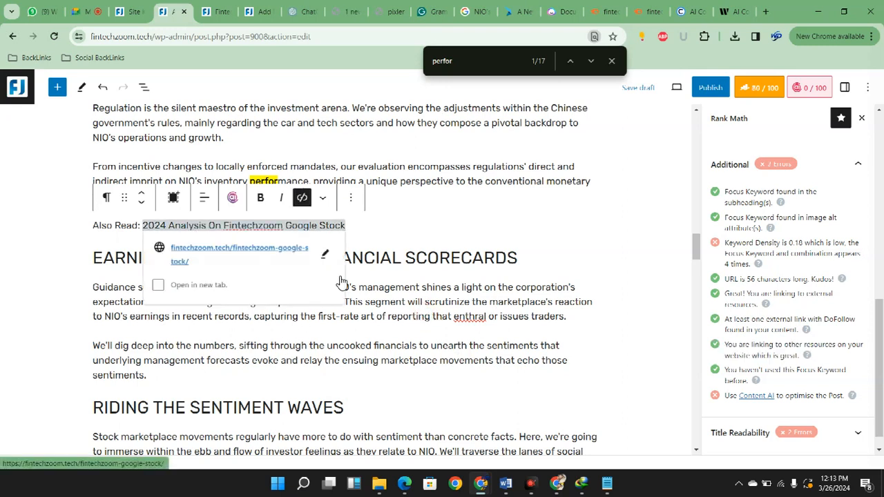
Add a new paragraph reading "Also read:" at the end of the "Future Outlook: Peering Into the Crystal Ball" section
scroll(529, 458, "down", 5)
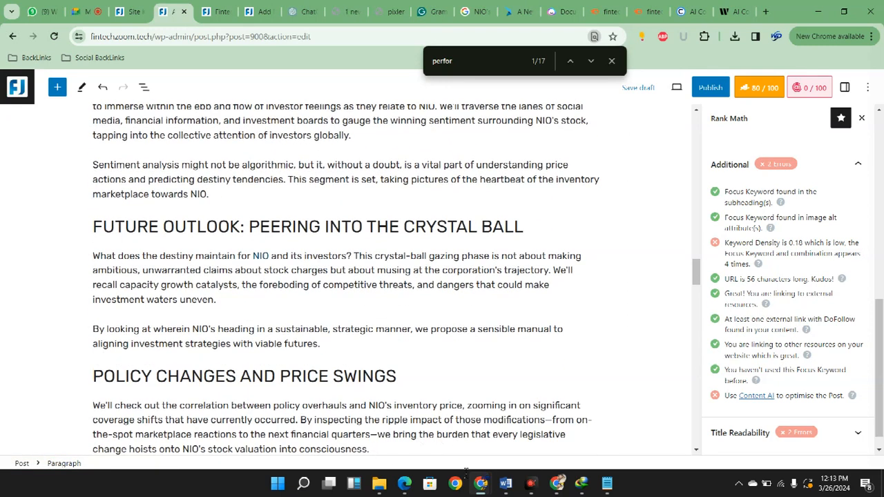
left_click(322, 344)
key("Return")
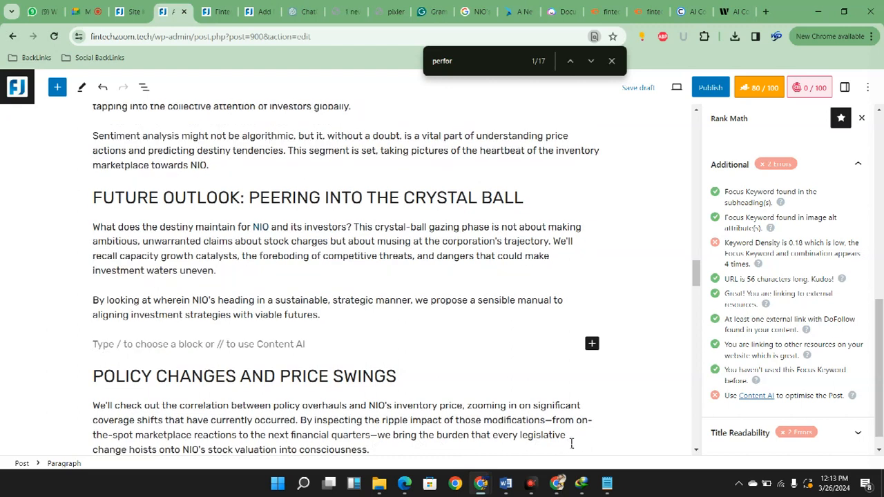
type("Also read:")
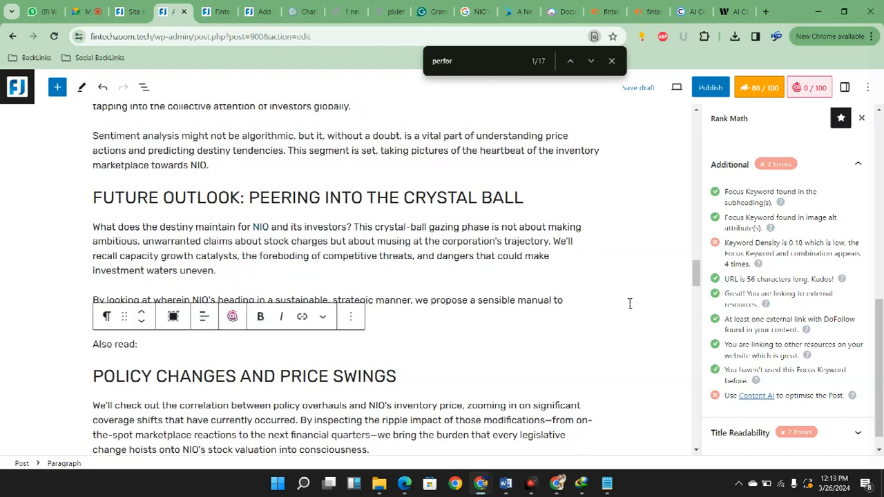
Copy the linked title "2024 Predictions For Fintechzoom Costco Stock" from the website's Most Popular list and paste it after "Also read:" in the NIO post
left_click(349, 6)
left_click(207, 11)
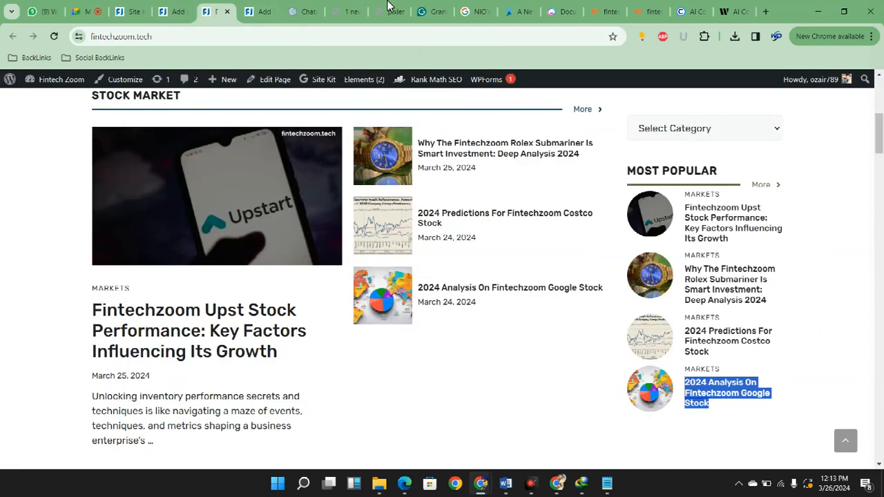
left_click_drag(711, 353, 685, 332)
key("ctrl+c")
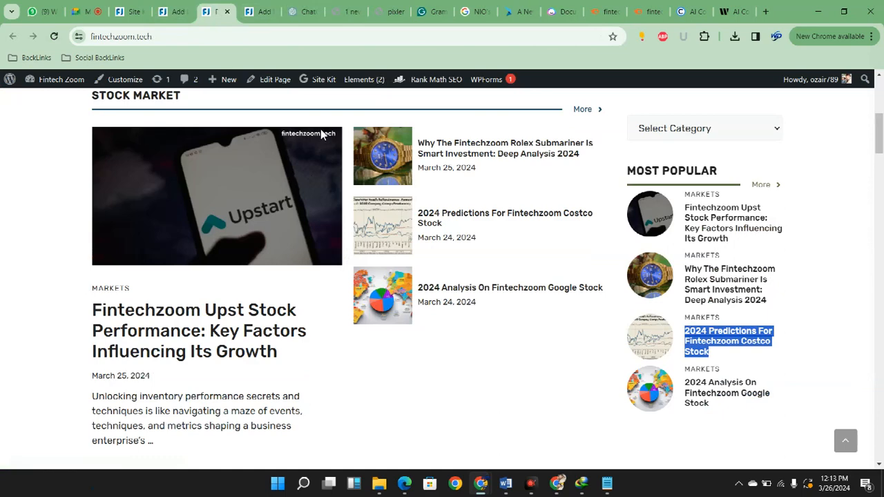
left_click(172, 11)
key("ctrl+v")
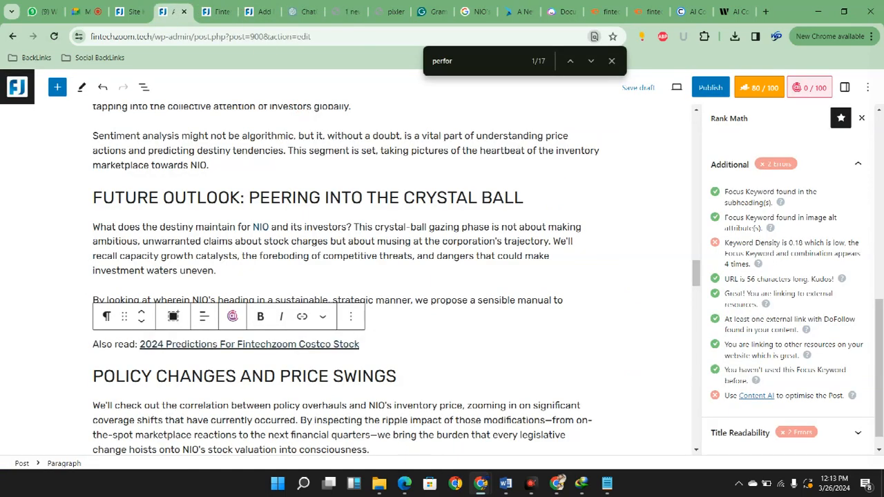
Add an empty paragraph at the end of the "Risk Assessment: Charting Troubled Waters" section
scroll(642, 420, "down", 7)
scroll(643, 420, "down", 3)
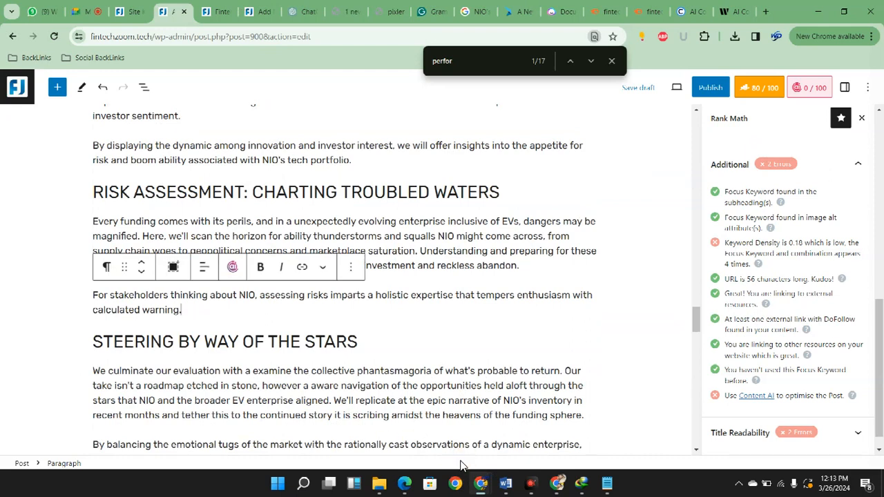
key("Return")
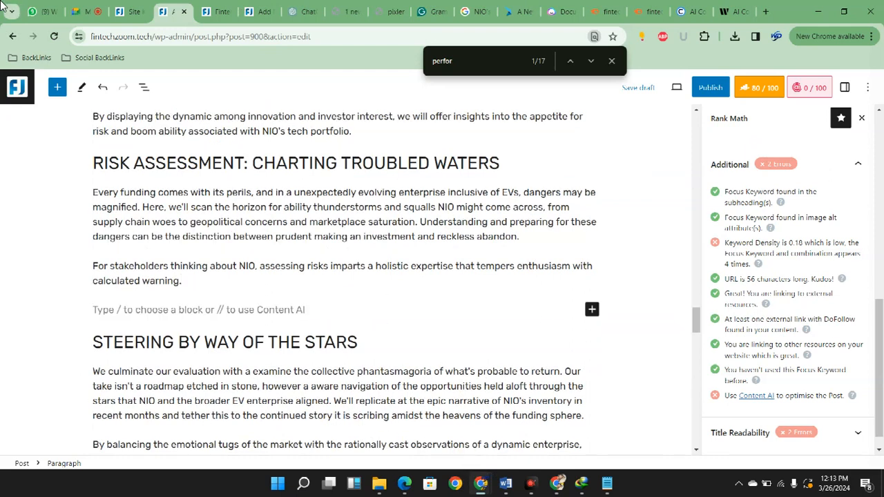
Copy the linked title "Why The Fintechzoom Rolex Submariner Is Smart Investment: Deep Analysis 2024" from the website's Most Popular list
left_click(261, 11)
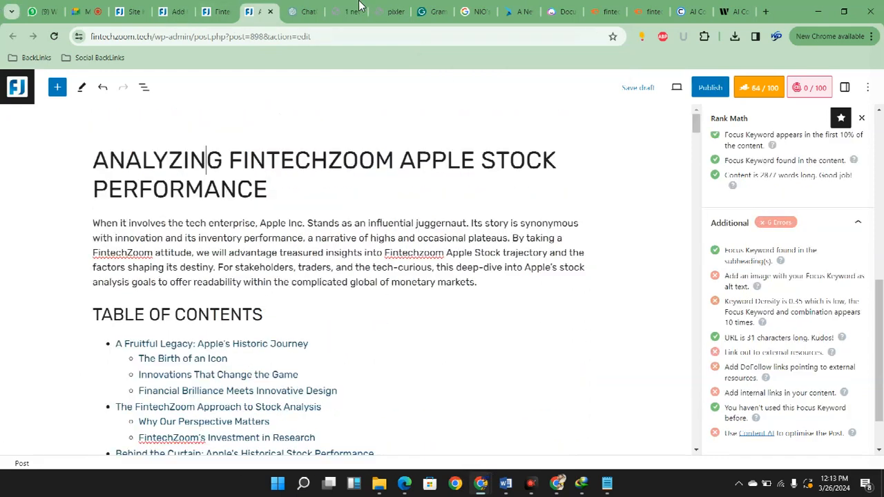
left_click(216, 11)
left_click(304, 11)
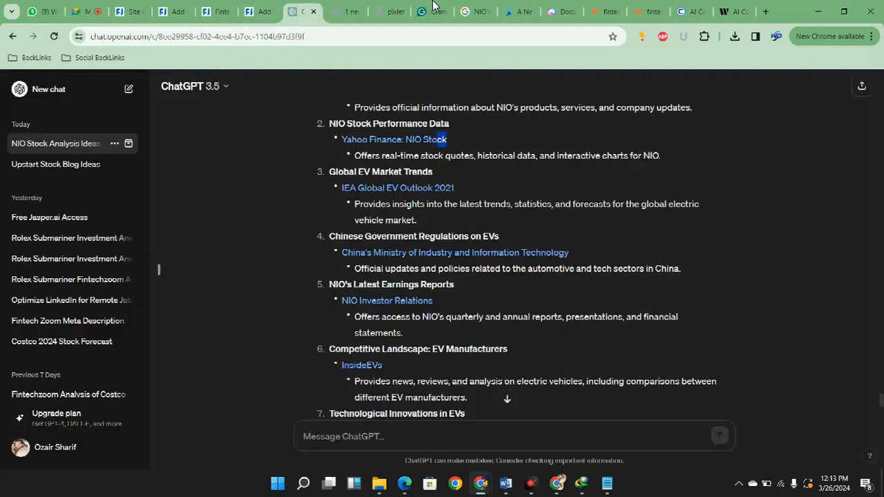
left_click(259, 11)
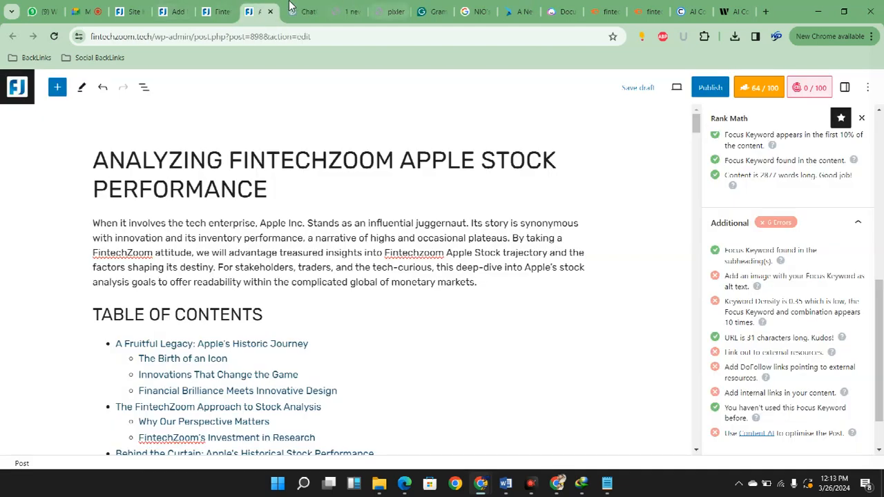
left_click(215, 11)
left_click_drag(768, 300, 684, 269)
key("ctrl+c")
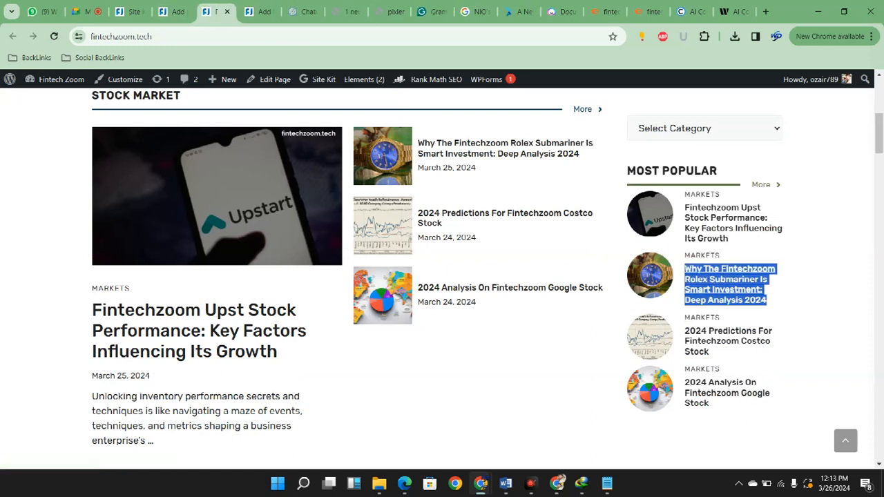
Enter "Also Read:" in the NIO post's new Risk Assessment paragraph and paste the copied Rolex Submariner link after it
left_click(243, 3)
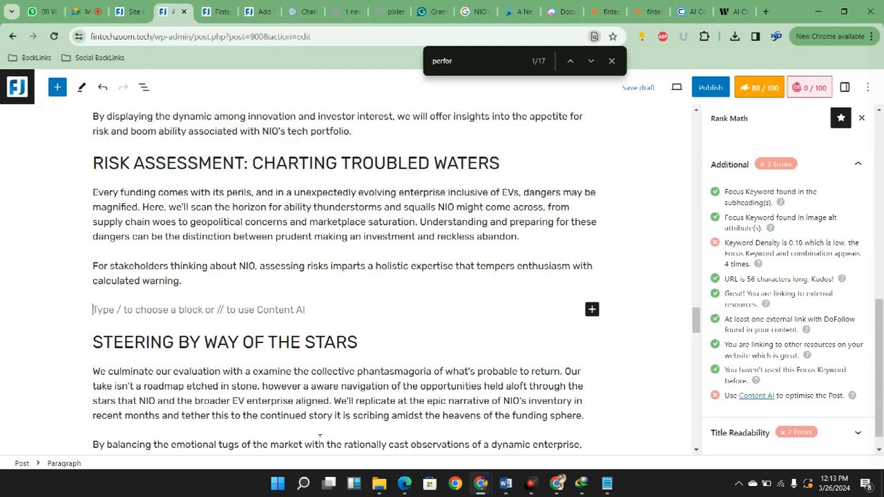
type("Also Read:")
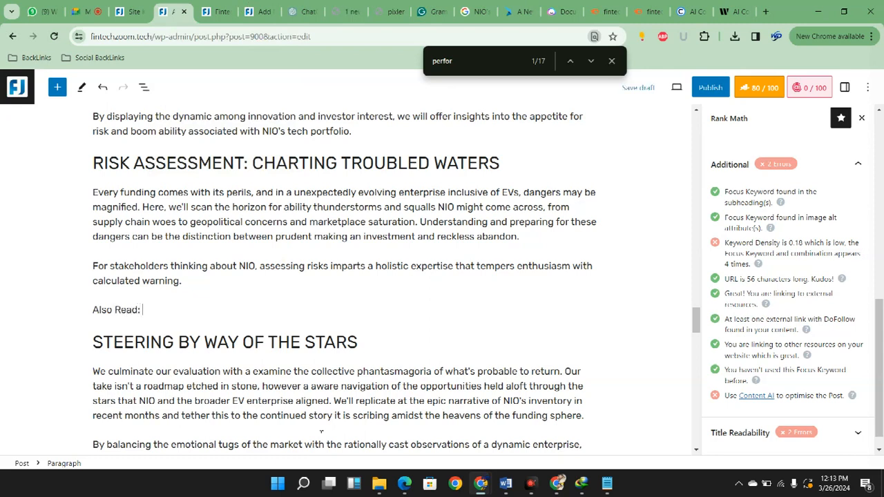
key("ctrl+v")
scroll(658, 325, "down", 2)
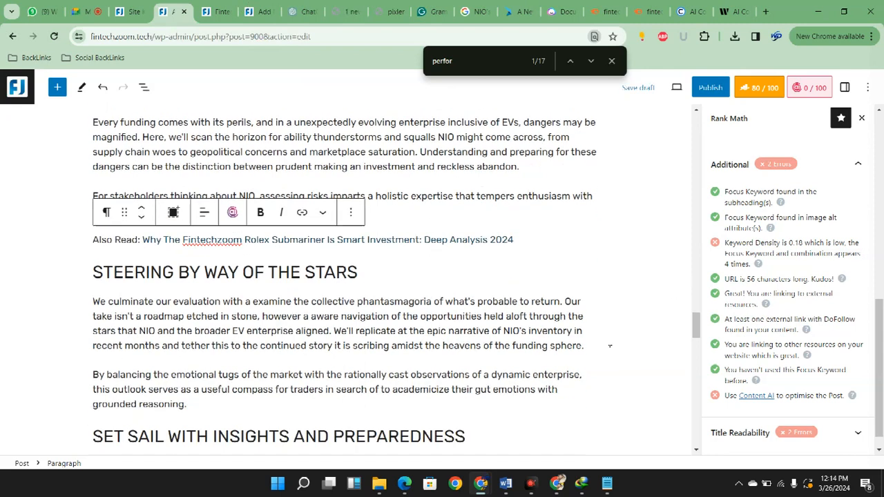
scroll(683, 334, "down", 1)
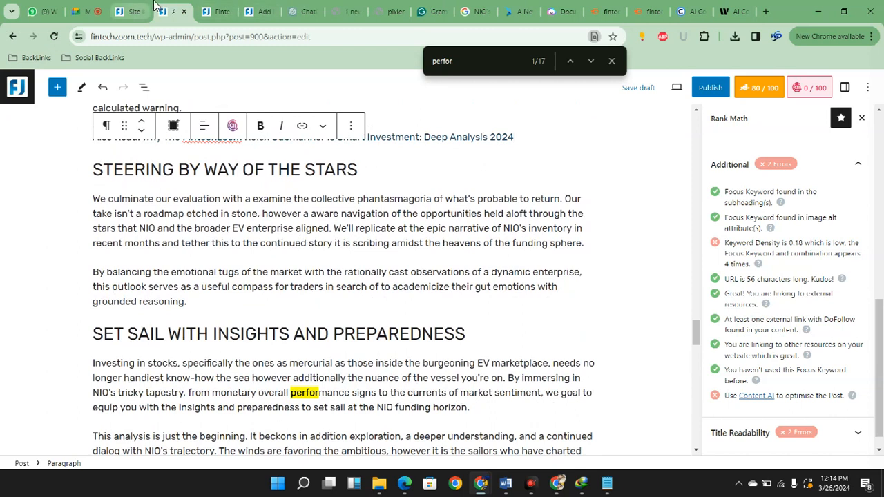
Switch to the Google Meet call and dismiss the notice offering to extend the call
left_click(138, 8)
left_click(99, 9)
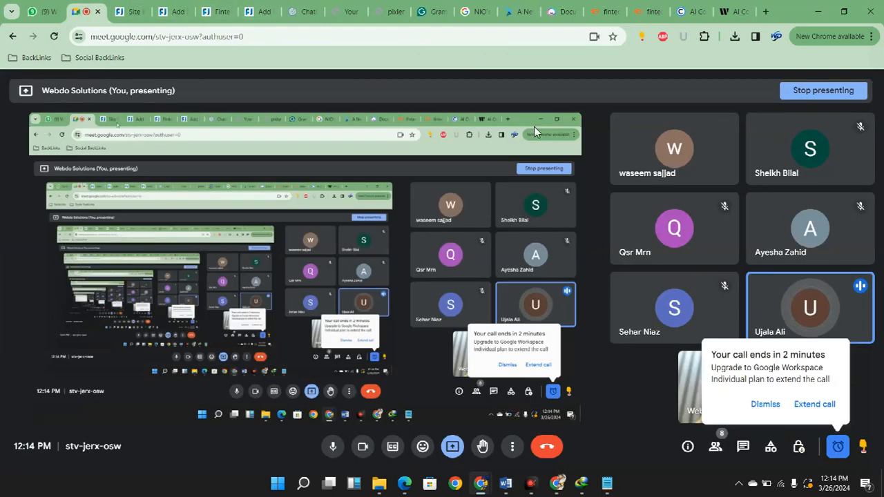
left_click(510, 368)
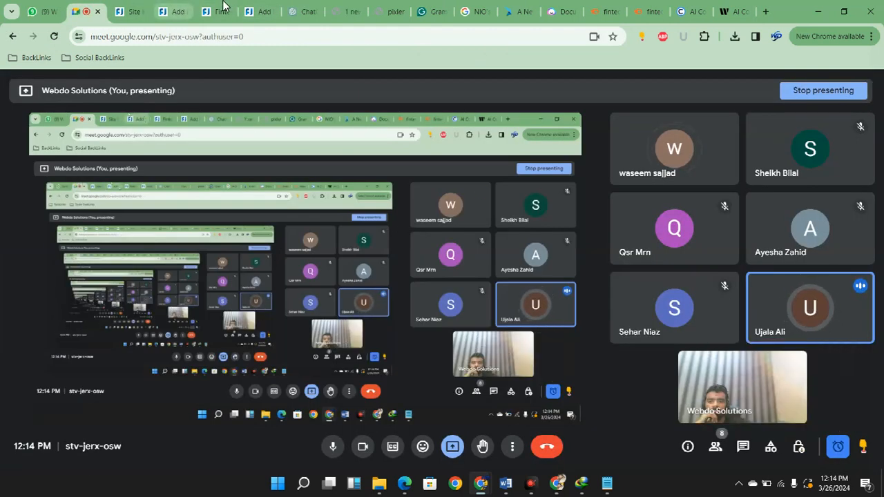
left_click(173, 11)
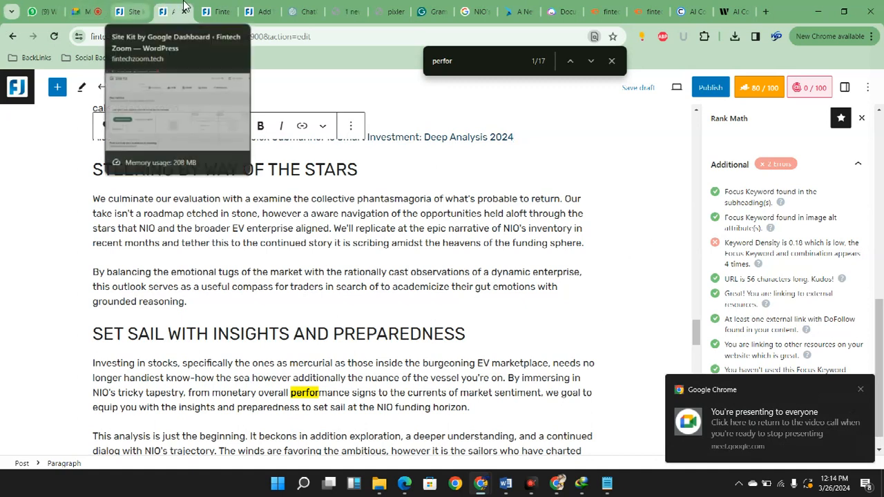
left_click(97, 9)
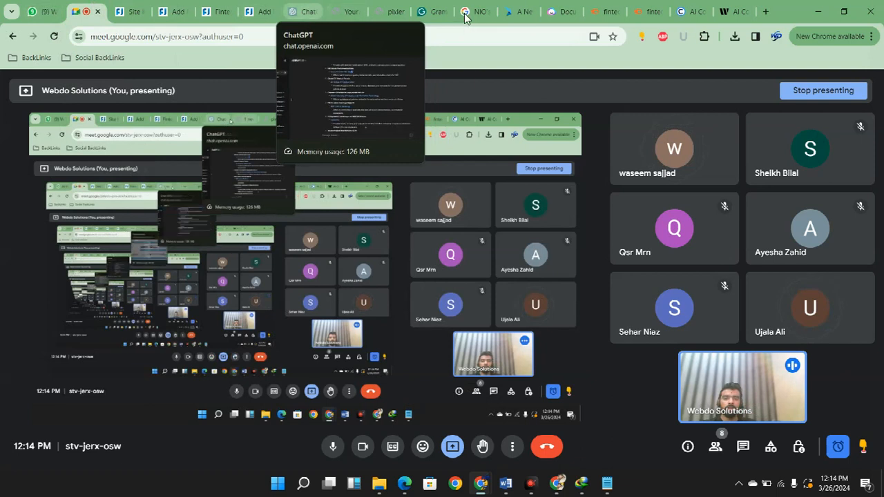
Open webdosolutions.net/wp-admin in a new browser tab placed directly after the Site Kit tab
left_click(389, 12)
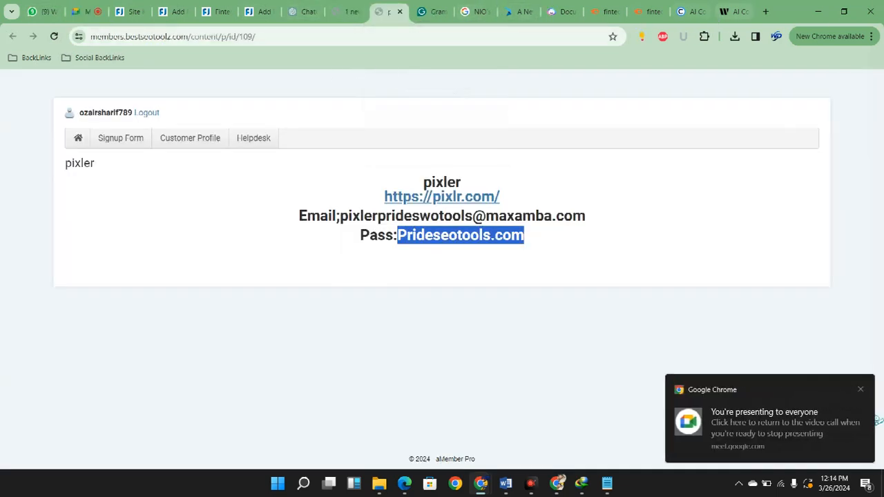
left_click(734, 11)
left_click(765, 11)
left_click_drag(733, 10, 152, 9)
left_click(268, 42)
left_click(298, 37)
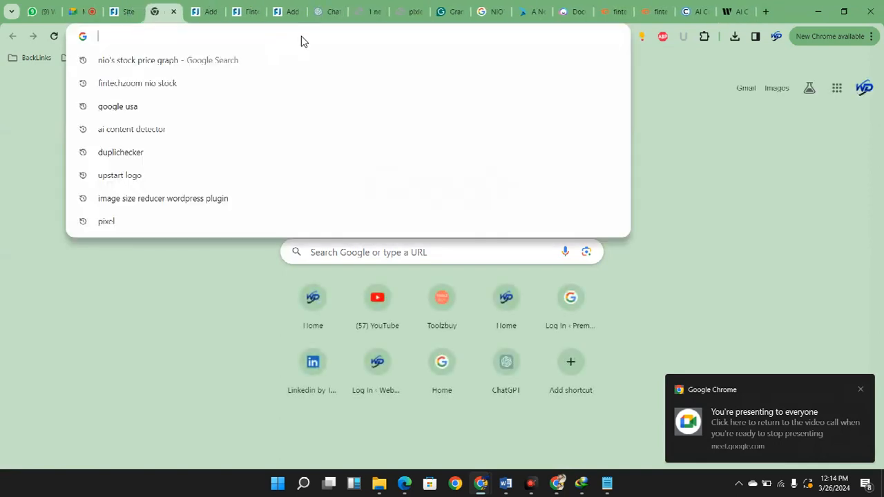
type("webdo")
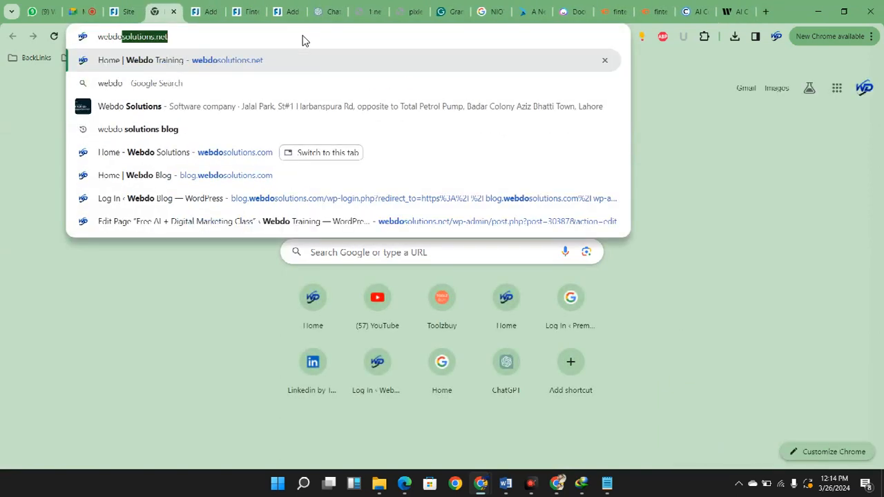
key("Right")
type("/")
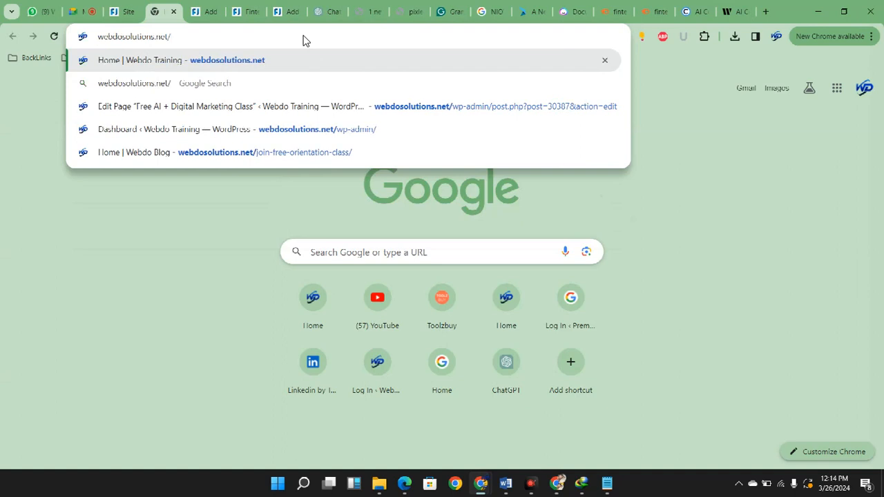
key("Down")
key("Down")
key("Down")
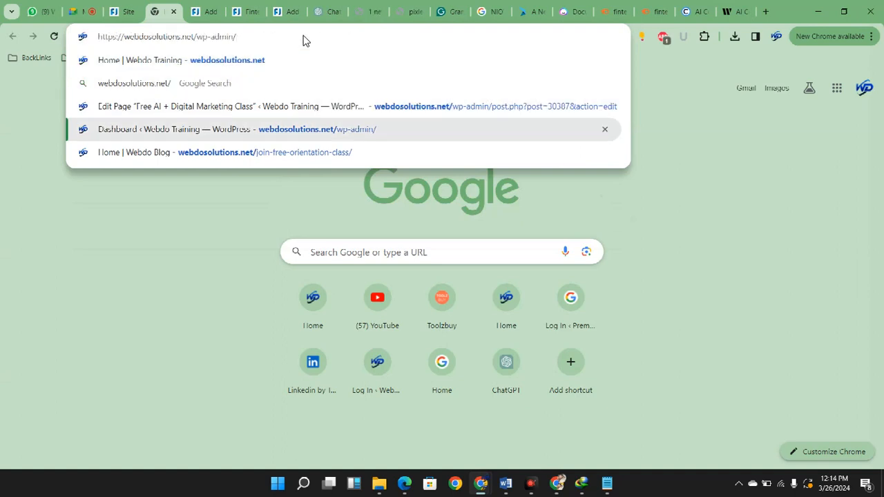
key("Return")
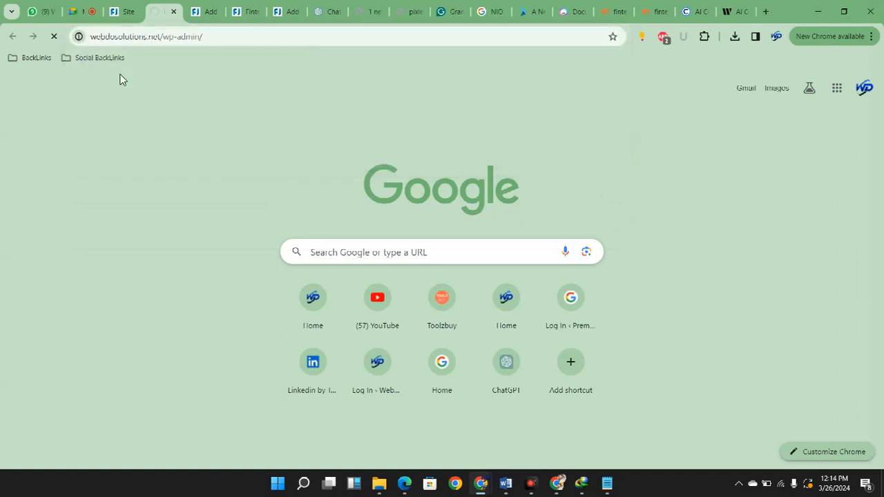
Close the webdosolutions.net tab and return to the Site Kit dashboard
left_click_drag(177, 9, 147, 8)
left_click(92, 10)
left_click(132, 7)
left_click(133, 8)
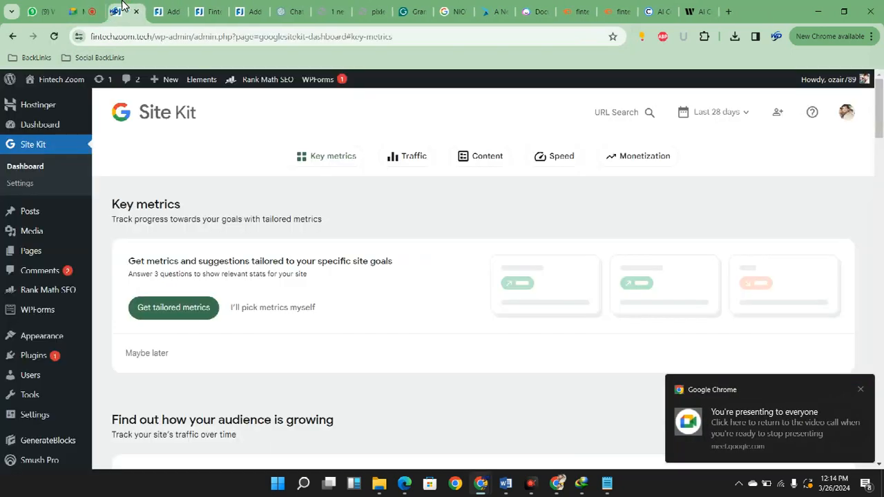
Start a new instant meeting in Google Meet and copy its joining link
left_click(84, 11)
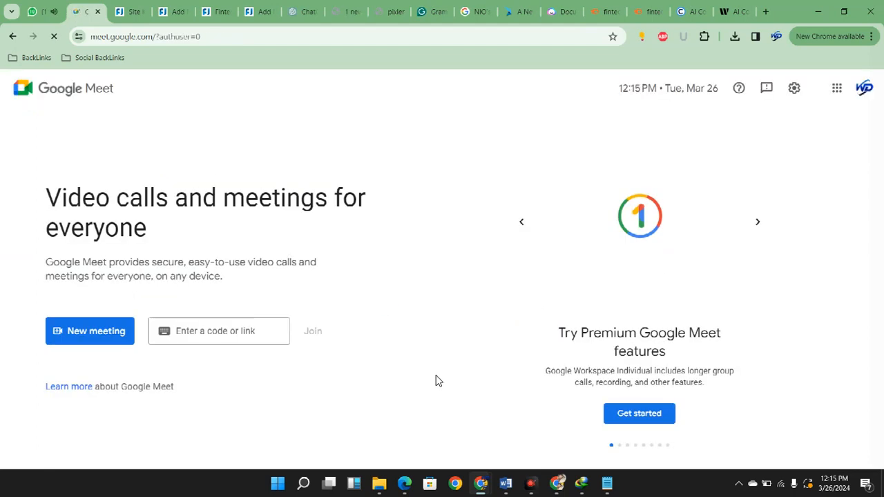
left_click(97, 331)
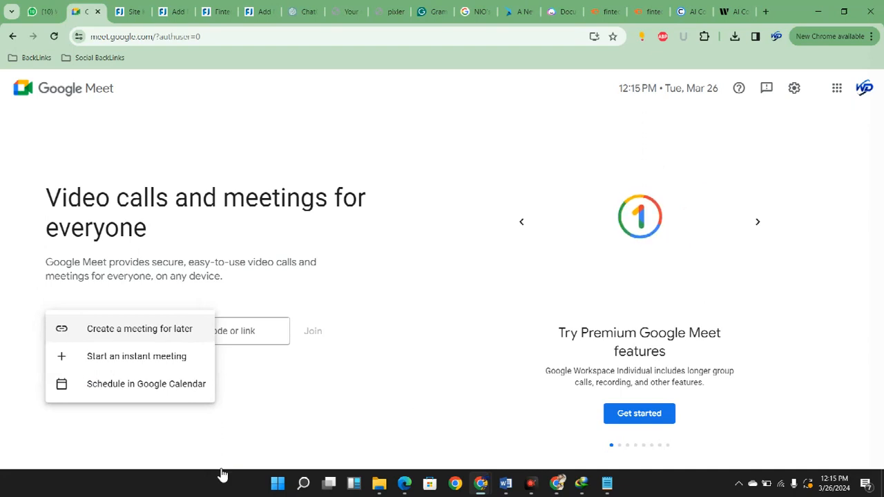
left_click(137, 356)
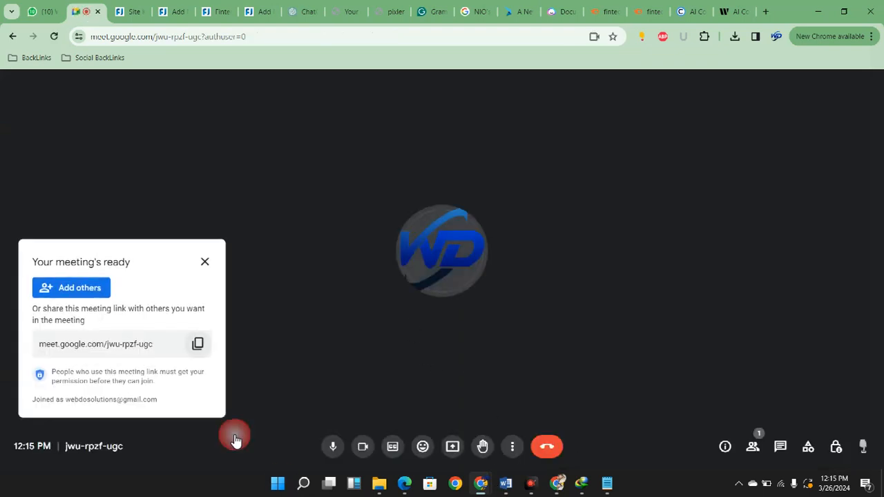
Switch to WhatsApp and send the new meeting link and the message "join the class" to the "Internship 2024 Feb" group
left_click(66, 8)
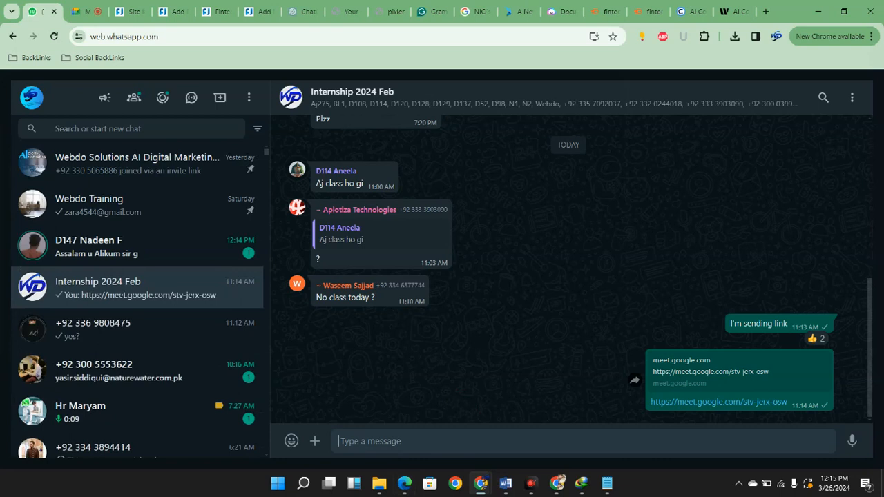
type("https://meet.google.com/jwu-rpzf-ugc")
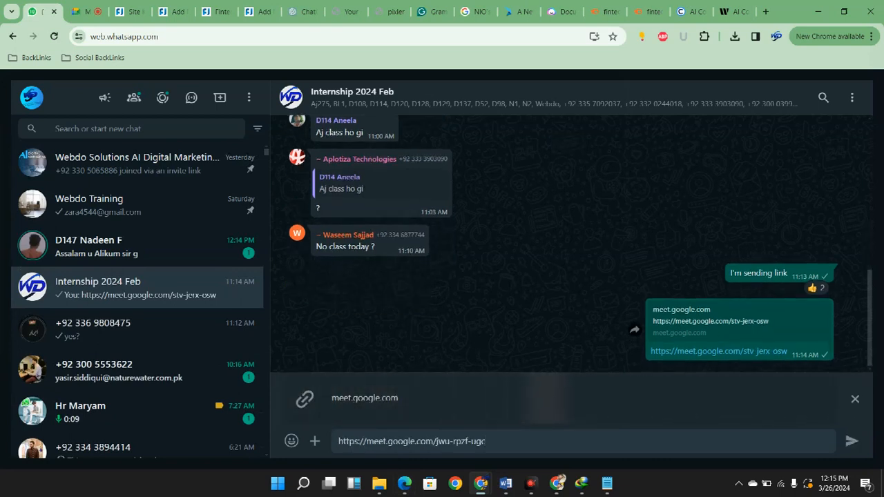
key("Return")
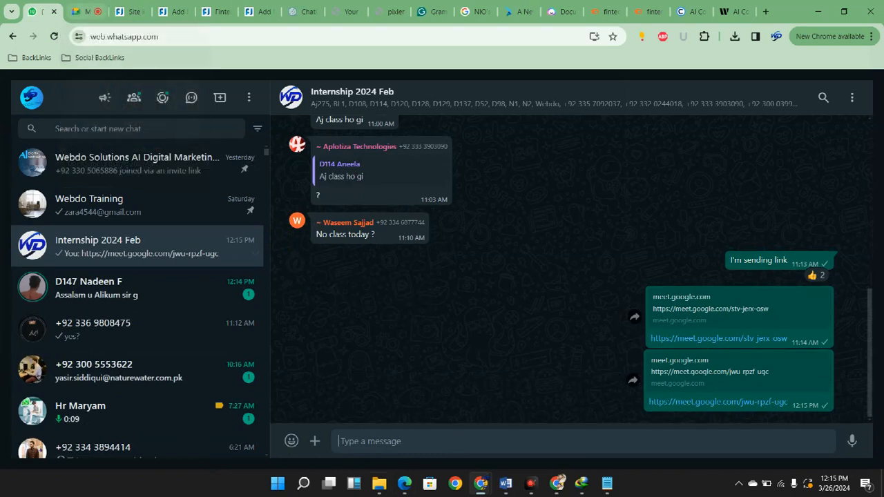
mouse_move(379, 483)
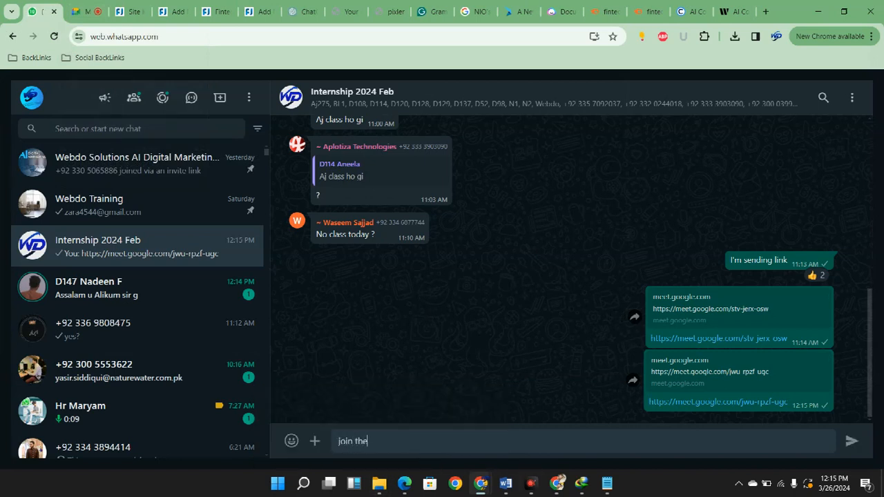
type("ss")
key("Return")
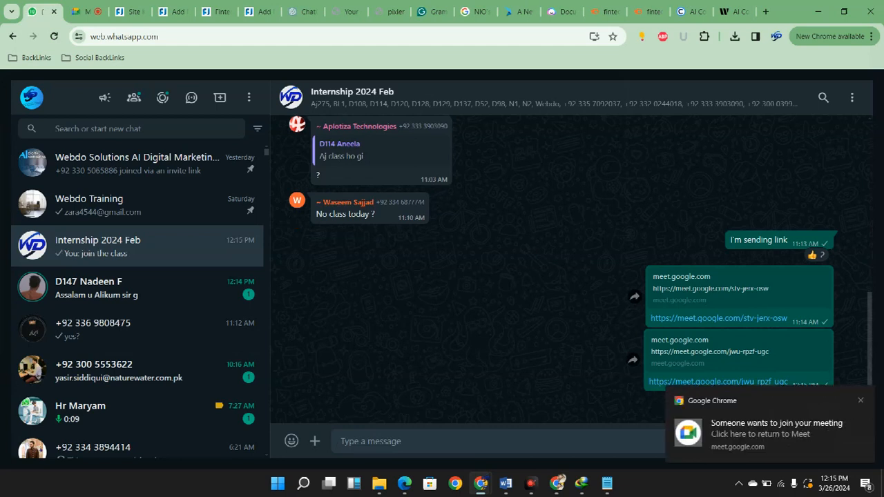
Return to the new Google Meet call and admit the first two participants asking to join
left_click(83, 11)
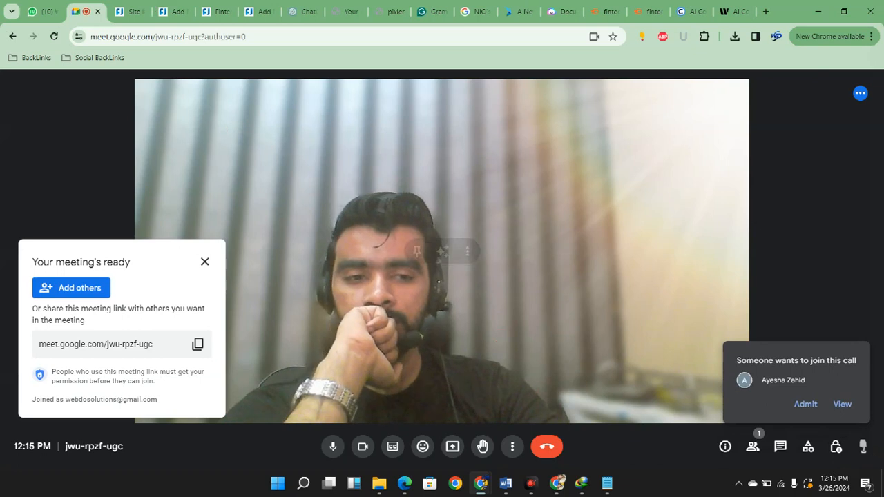
left_click(806, 404)
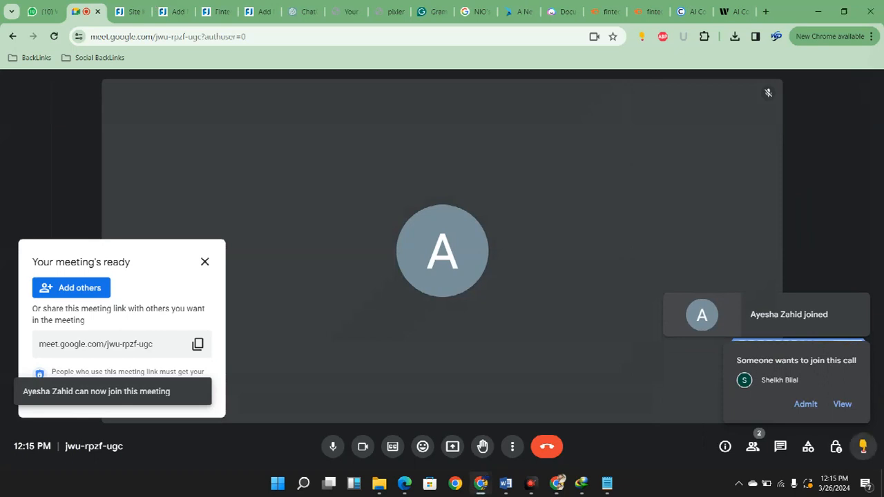
left_click(806, 404)
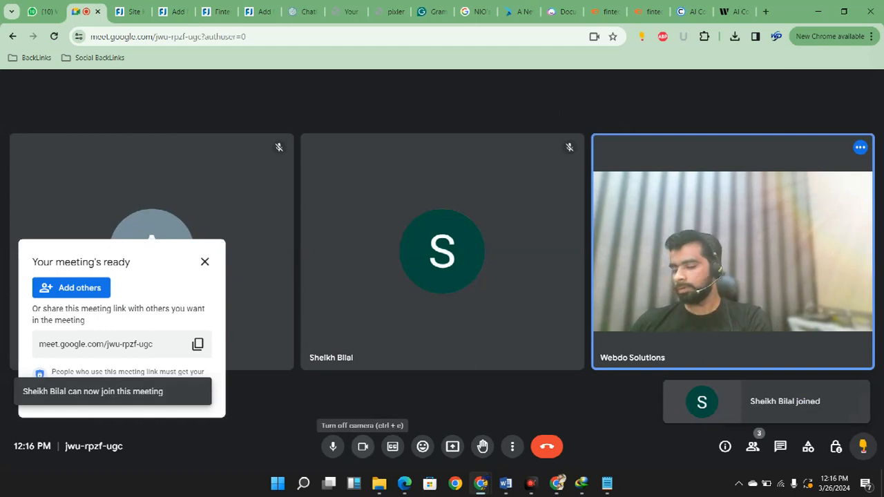
Mute the microphone while admitting the next waiting participants to the call, and turn it back on
left_click(333, 446)
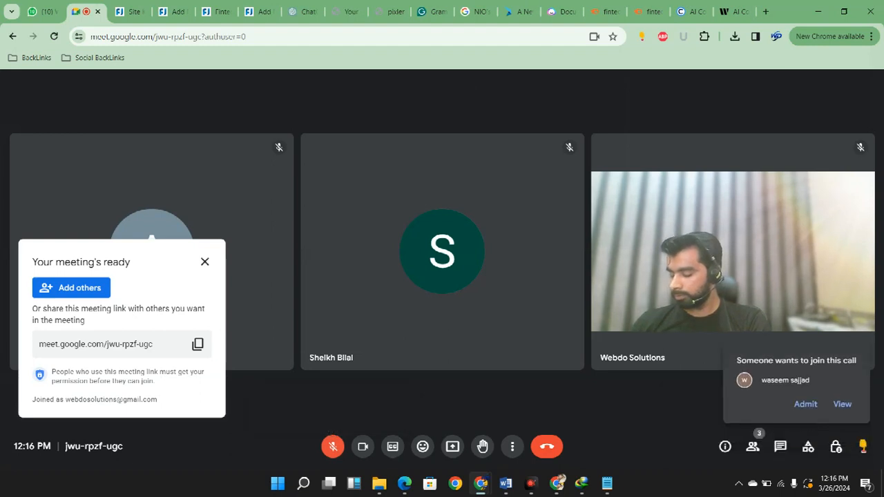
left_click(806, 405)
left_click(806, 405)
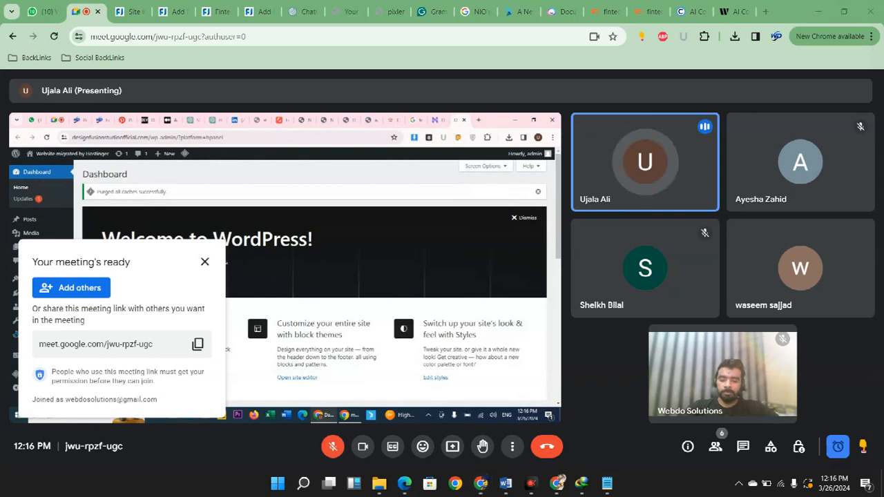
key("ctrl+d")
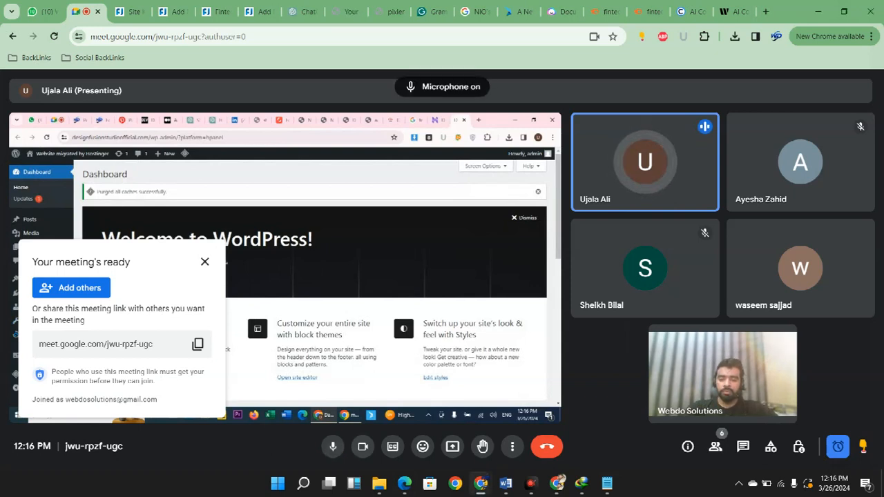
Dismiss the meeting-ready card covering the participant's shared screen in the Google Meet call
left_click(205, 262)
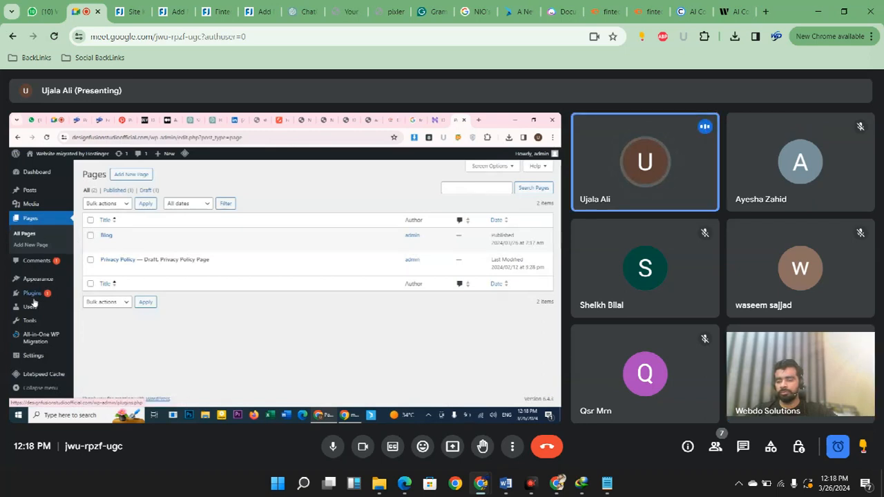
mouse_move(52, 282)
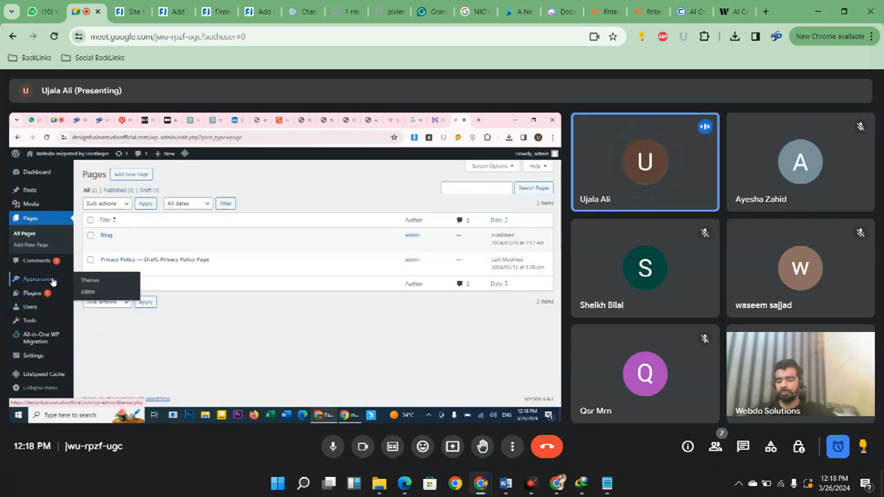
left_click(89, 282)
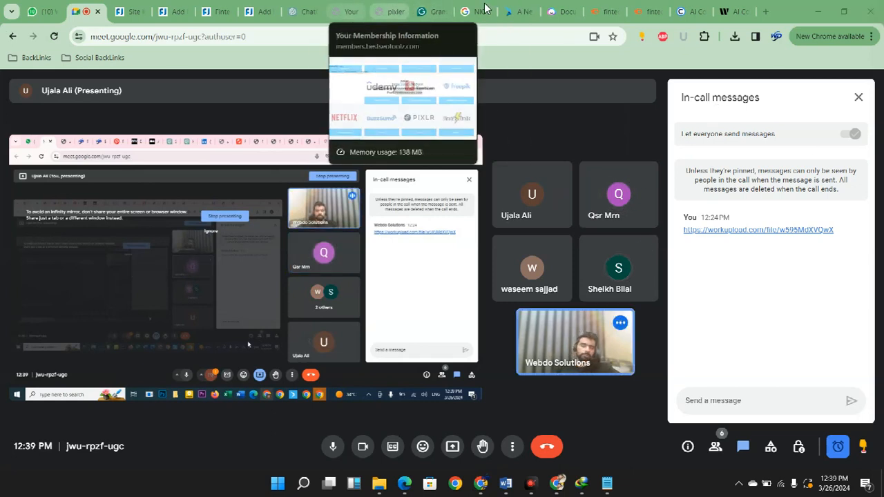
Switch to ChatGPT and copy a share link to the "NIO Stock Analysis Ideas" conversation
left_click(304, 11)
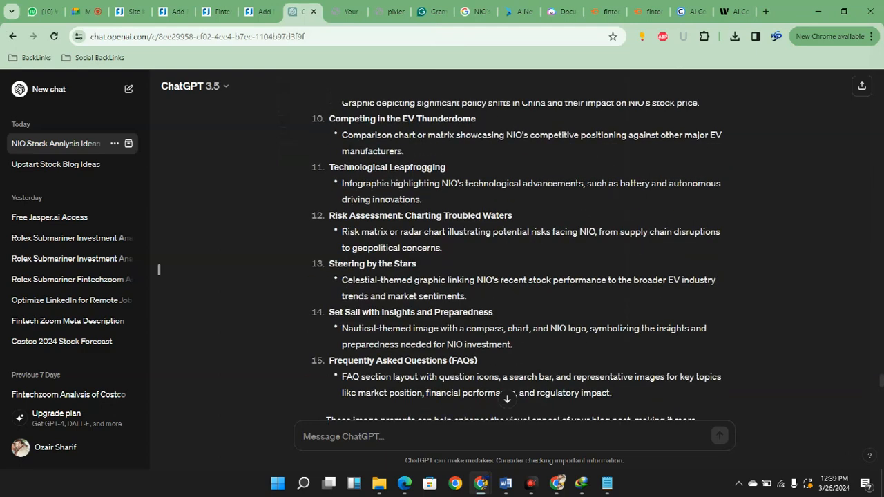
left_click_drag(881, 381, 881, 73)
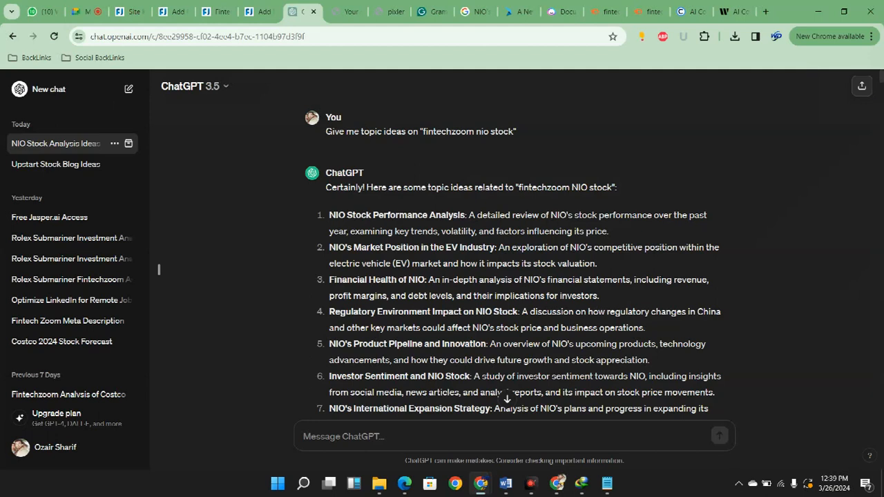
left_click(862, 86)
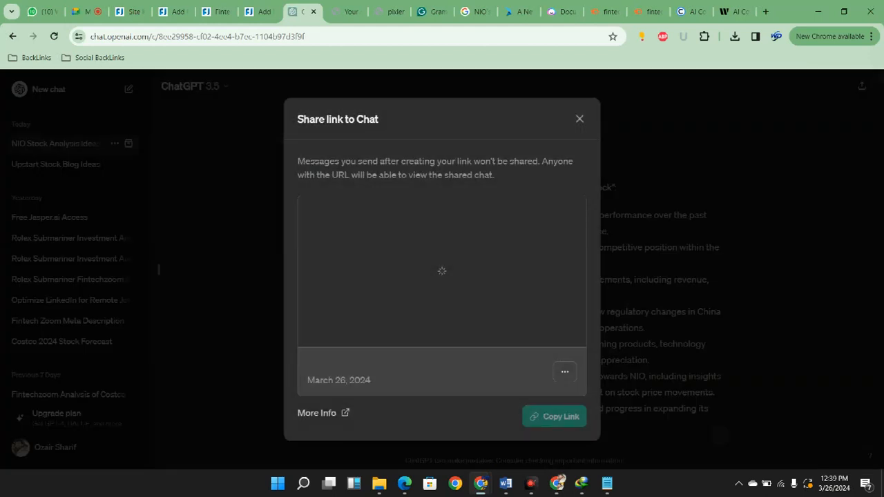
left_click(555, 417)
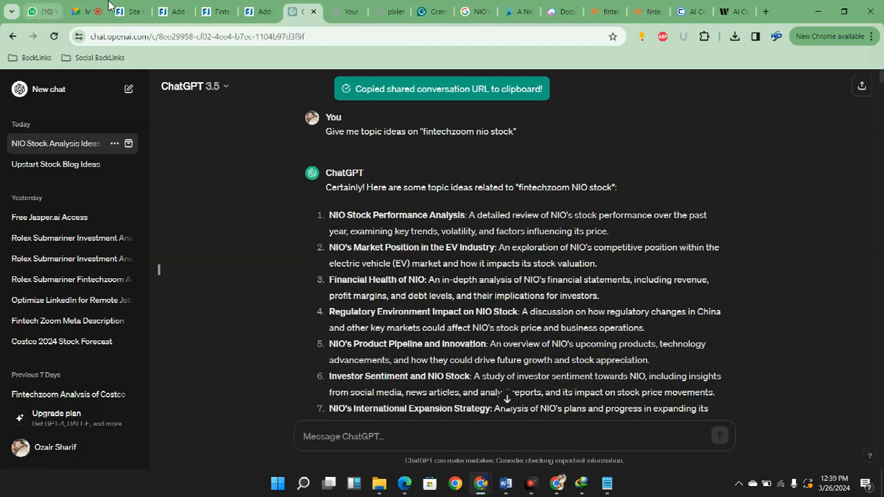
Send the shared ChatGPT conversation link to the "Internship 2024 Feb" WhatsApp group and return to the Google Meet call
left_click(41, 11)
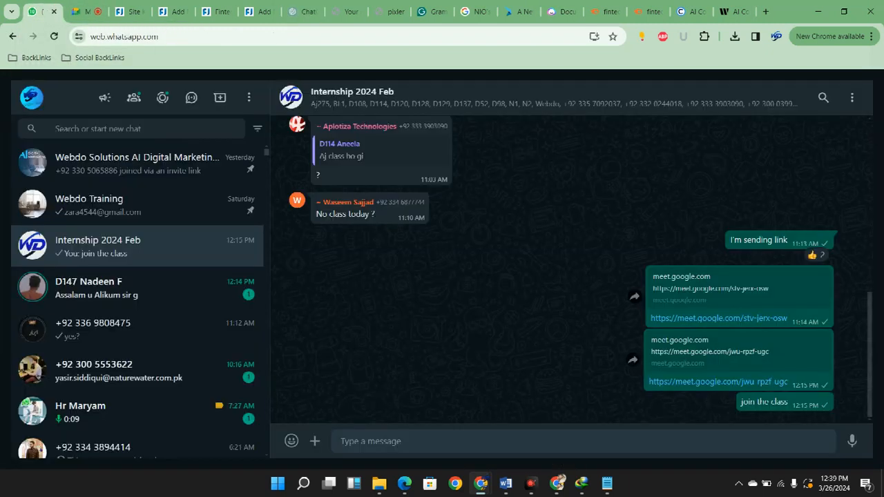
type("https://chat.openai.com/share/bf3dd1e7-7ed3-4179-b4b9-b006bfcbb79b")
key("Return")
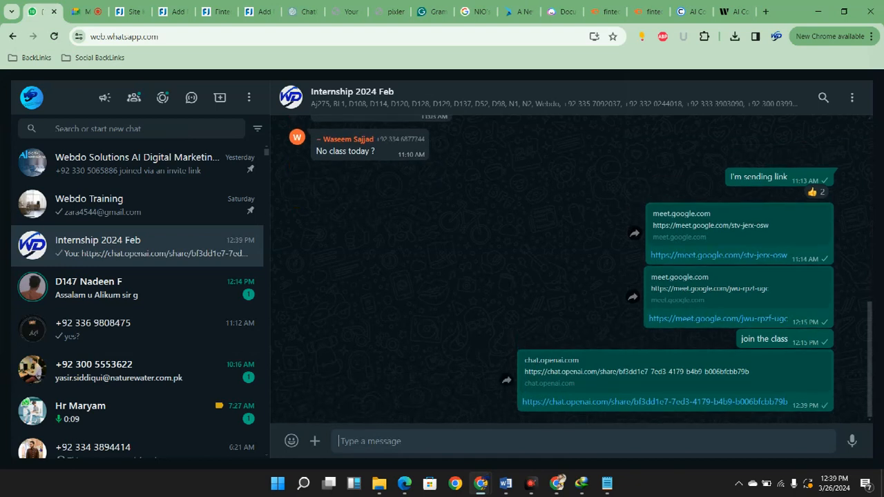
left_click(83, 11)
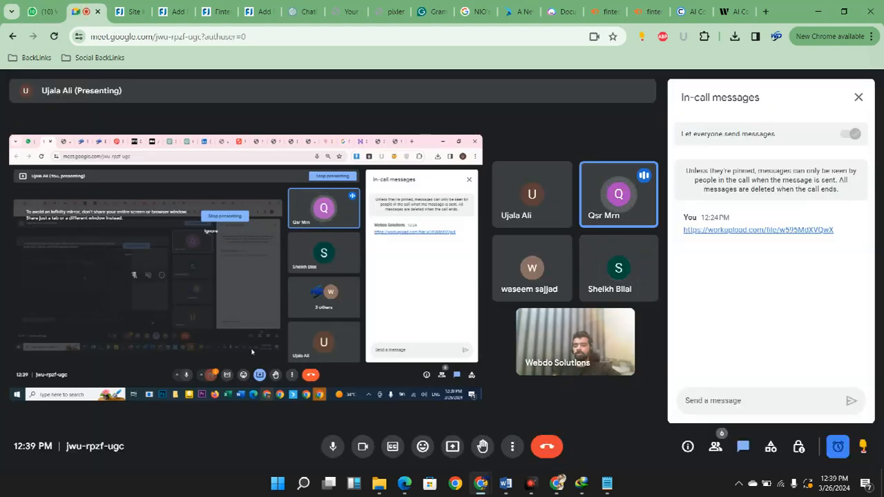